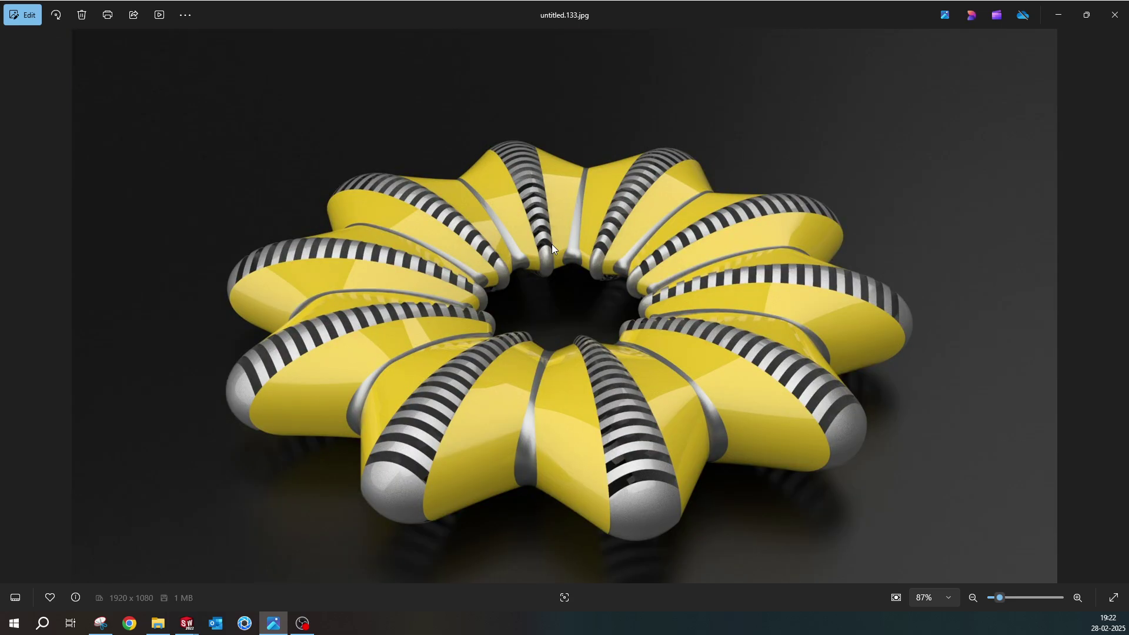
- Browse through the reference renders of the ribbed ring model in its different colour versions
key(Right)
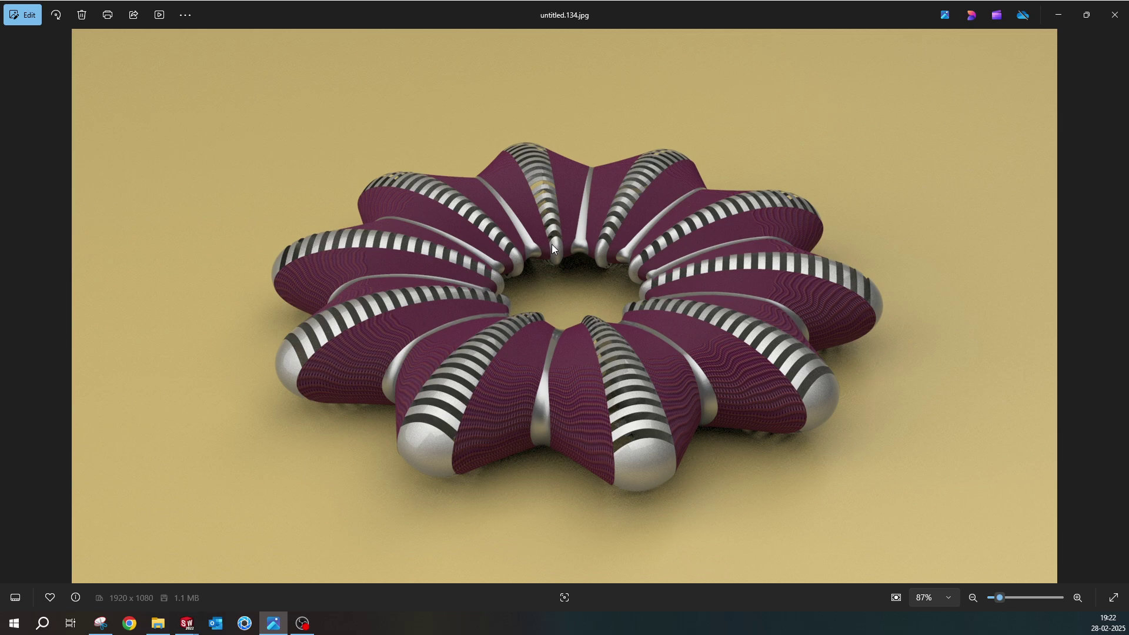
key(Right)
key(Right)
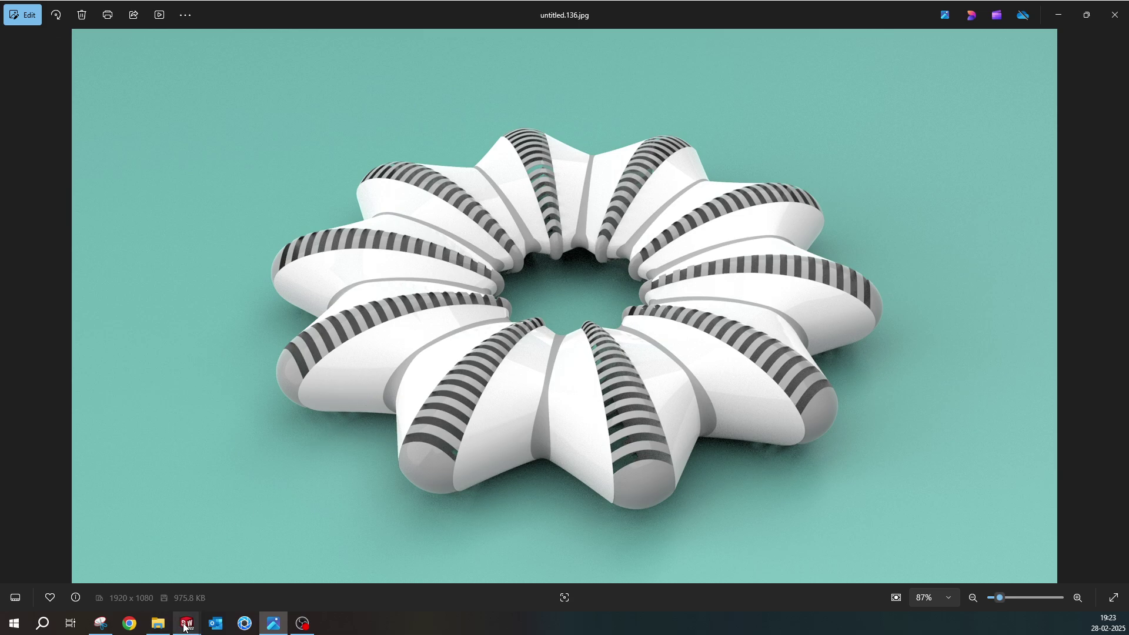
- Switch to SOLIDWORKS and start a new sketch on the Front Plane
click(280, 628)
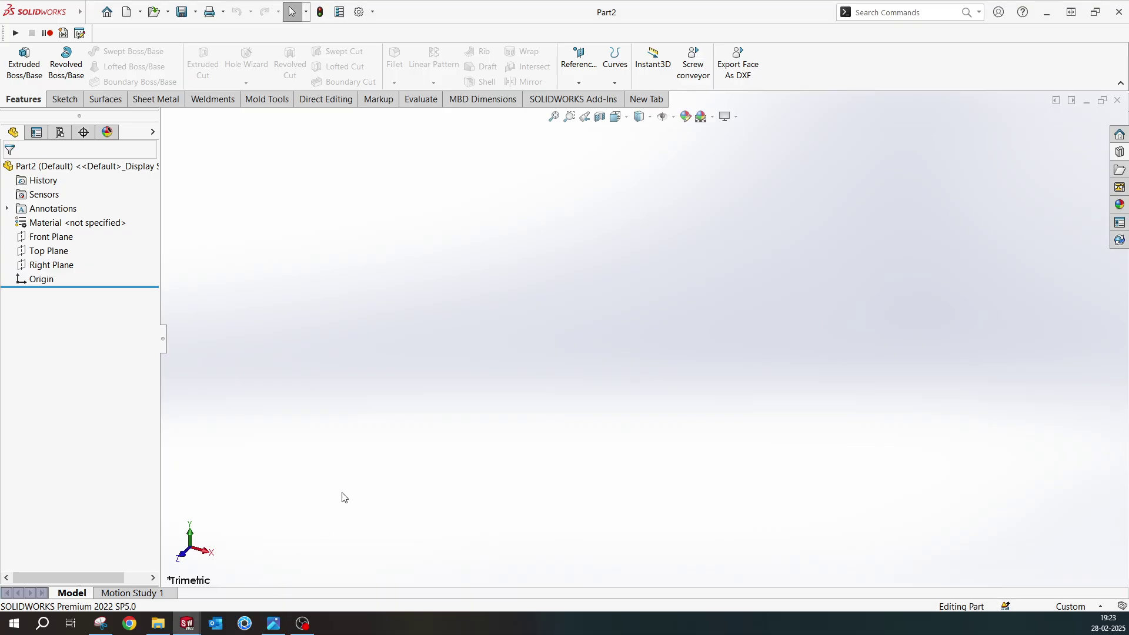
click(50, 242)
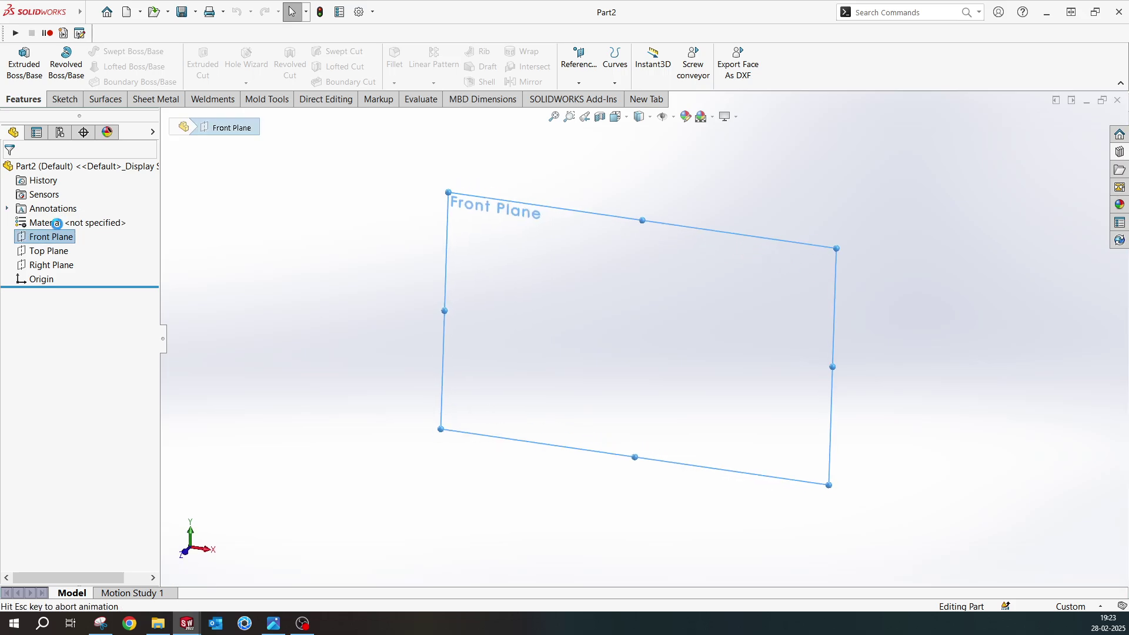
click(57, 229)
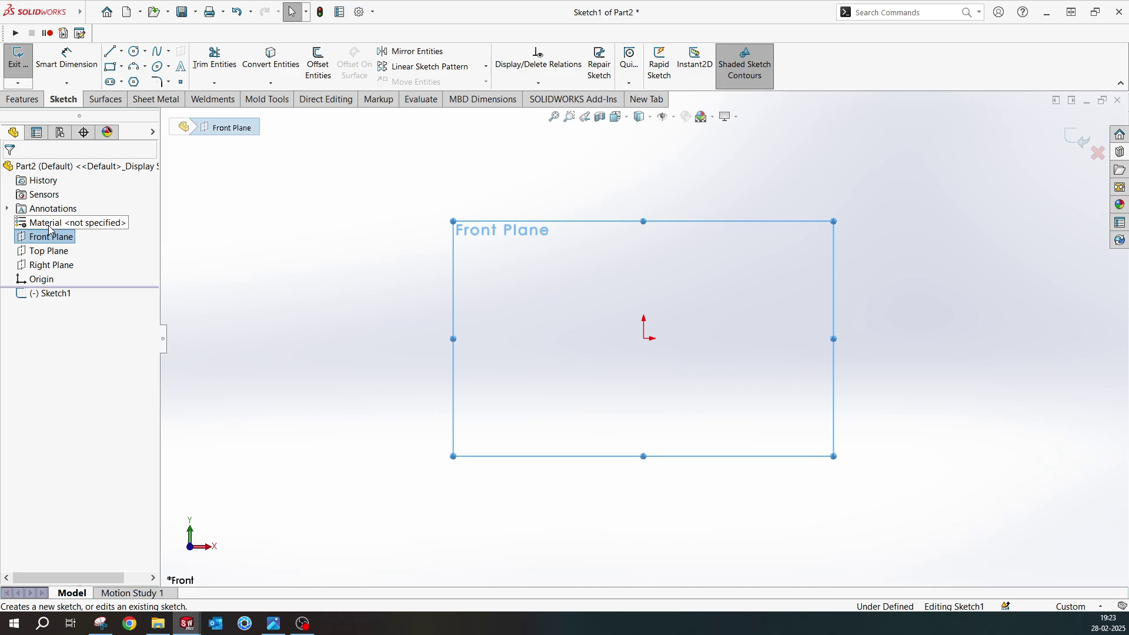
click(466, 207)
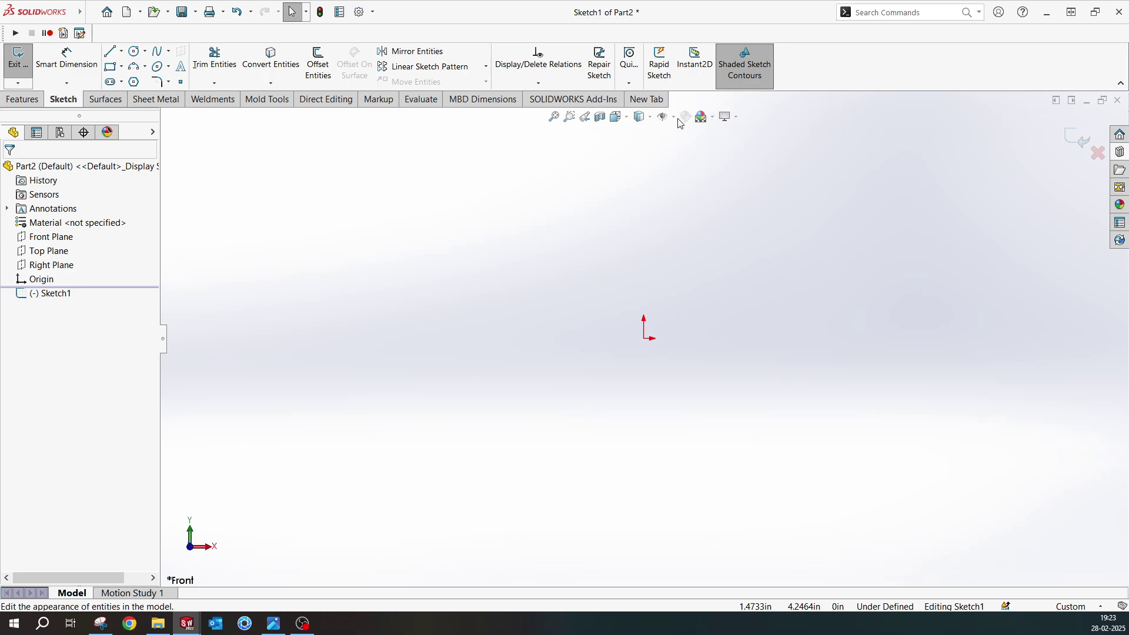
- Change the viewport scene background to Plain White
click(737, 118)
click(714, 117)
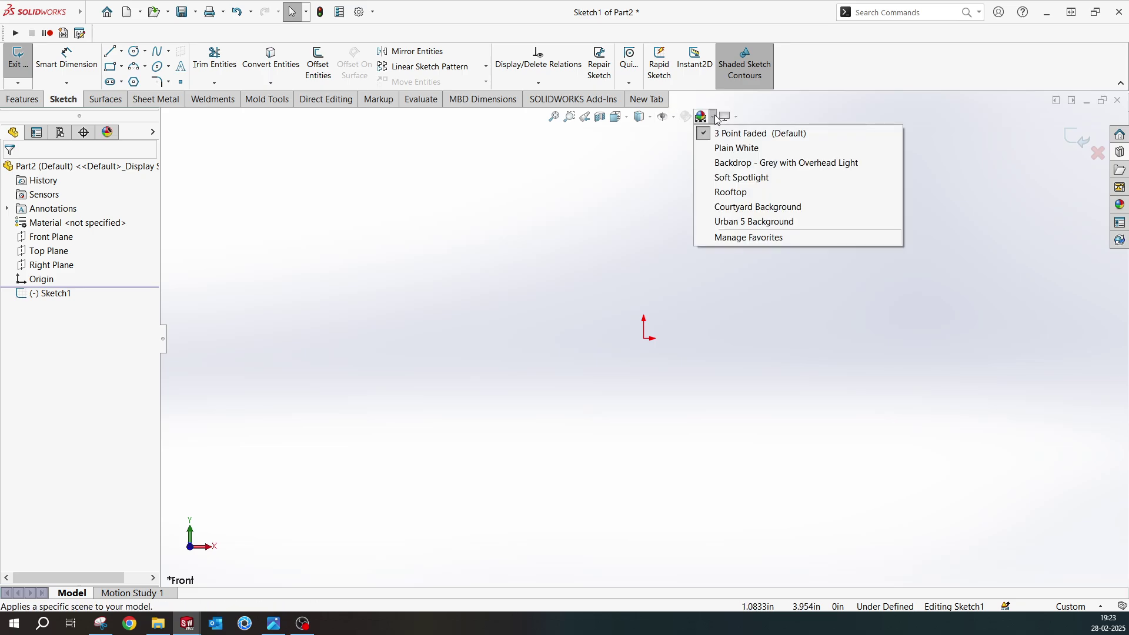
click(725, 148)
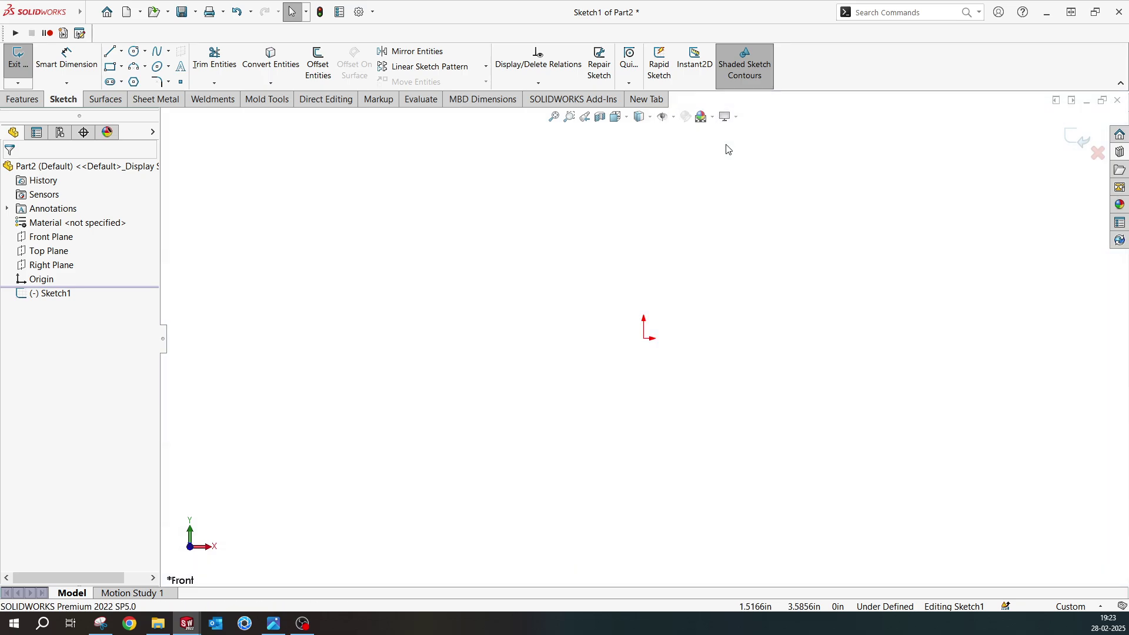
- Draw one horizontal and one vertical construction centerline of infinite length through the origin
click(121, 51)
click(134, 81)
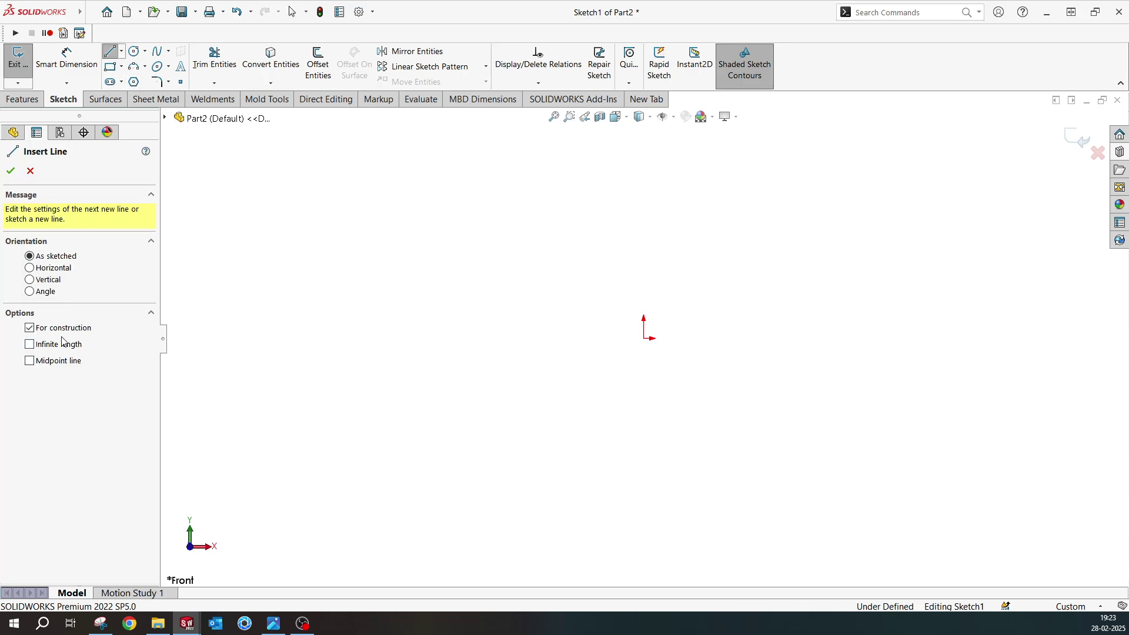
click(30, 344)
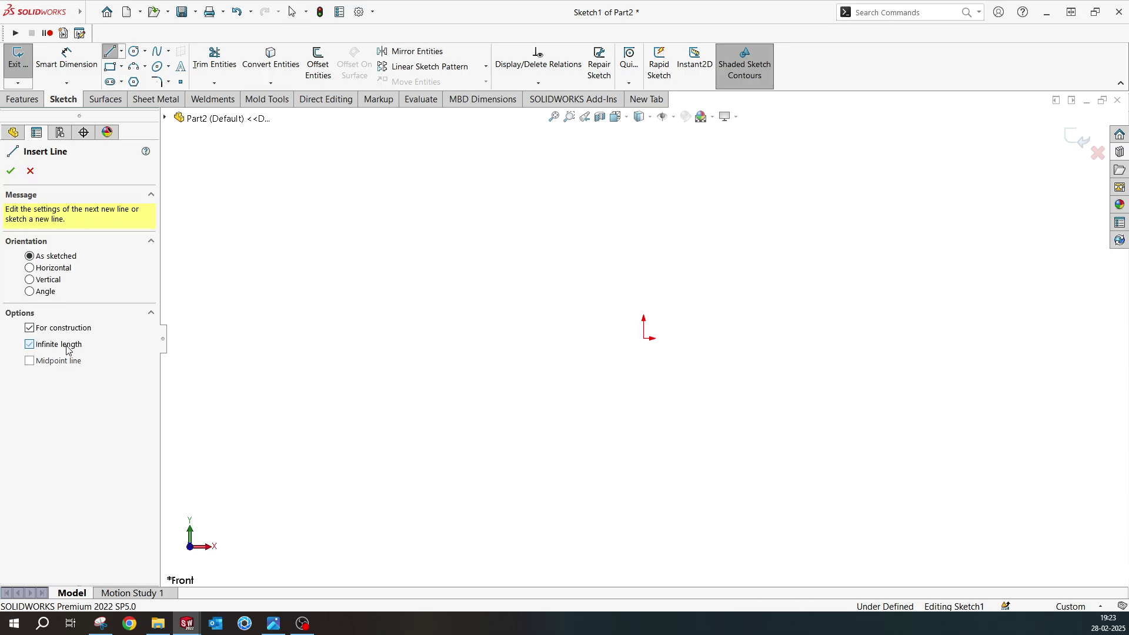
click(644, 339)
click(676, 340)
click(644, 339)
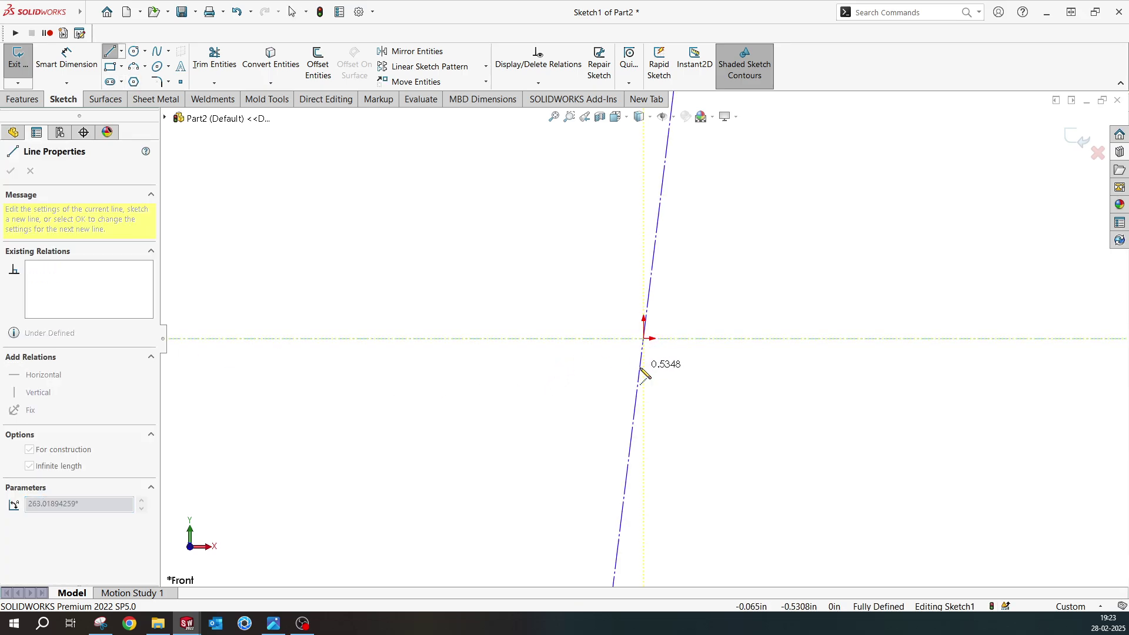
click(644, 371)
right_click(694, 200)
click(704, 238)
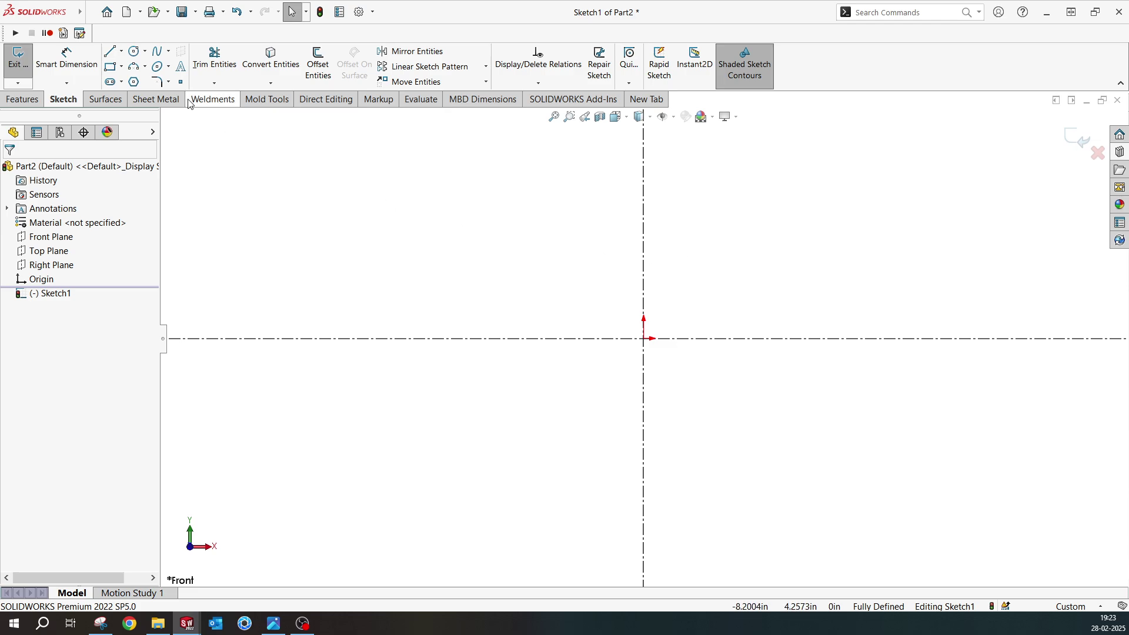
- Sketch an ellipse centred on the origin with a horizontal radius of about 2.29 in and a vertical radius of about 1.18 in
click(145, 66)
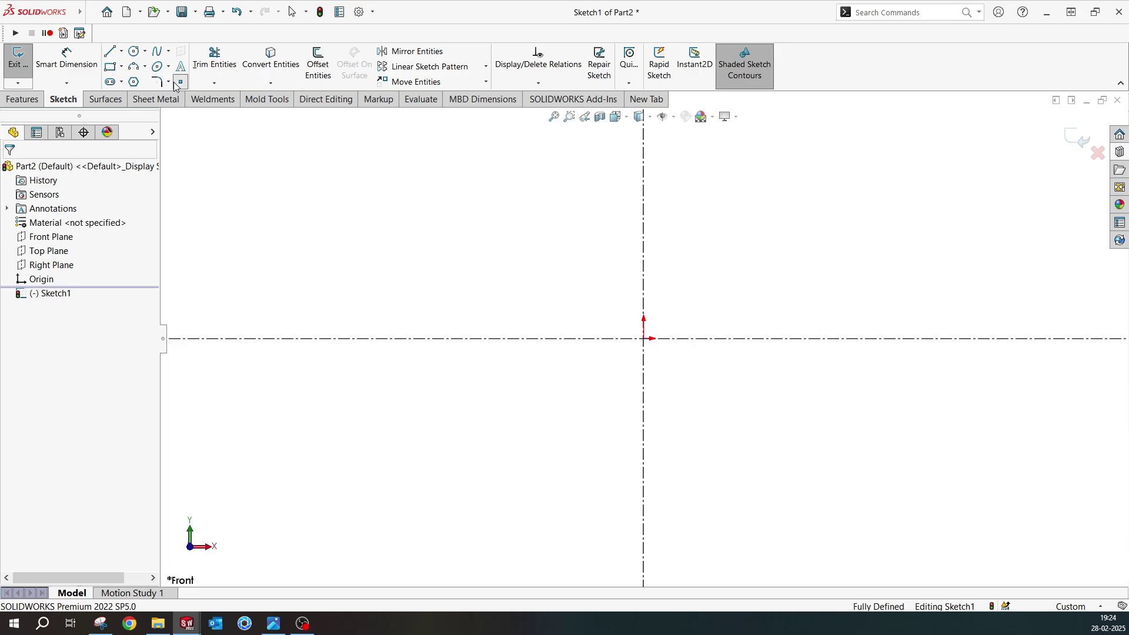
click(172, 84)
click(168, 66)
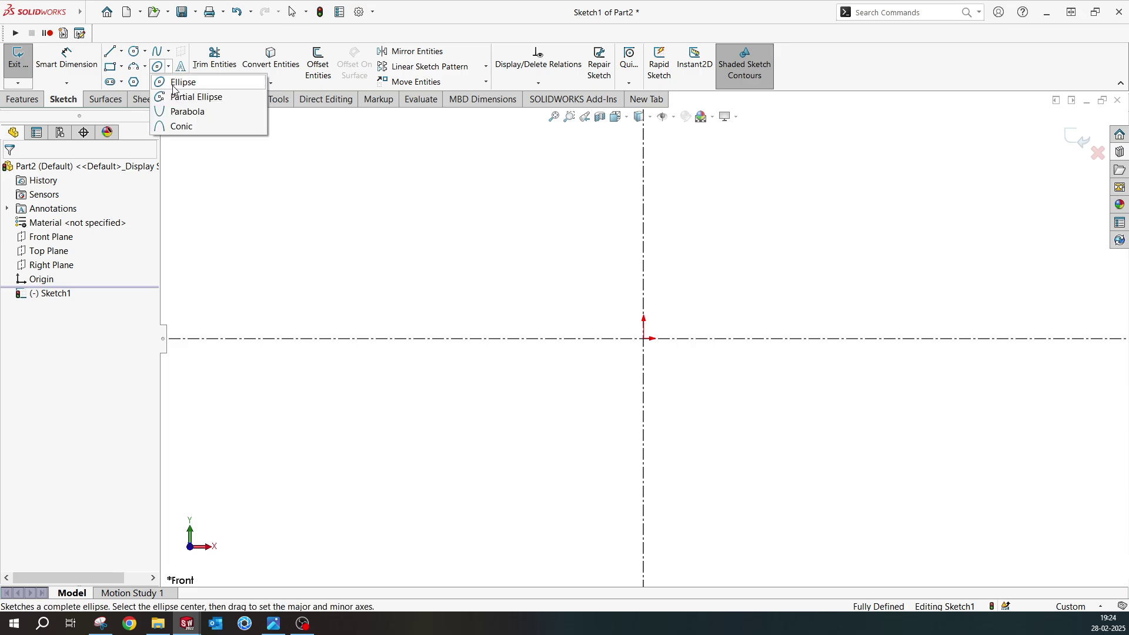
click(171, 83)
click(647, 339)
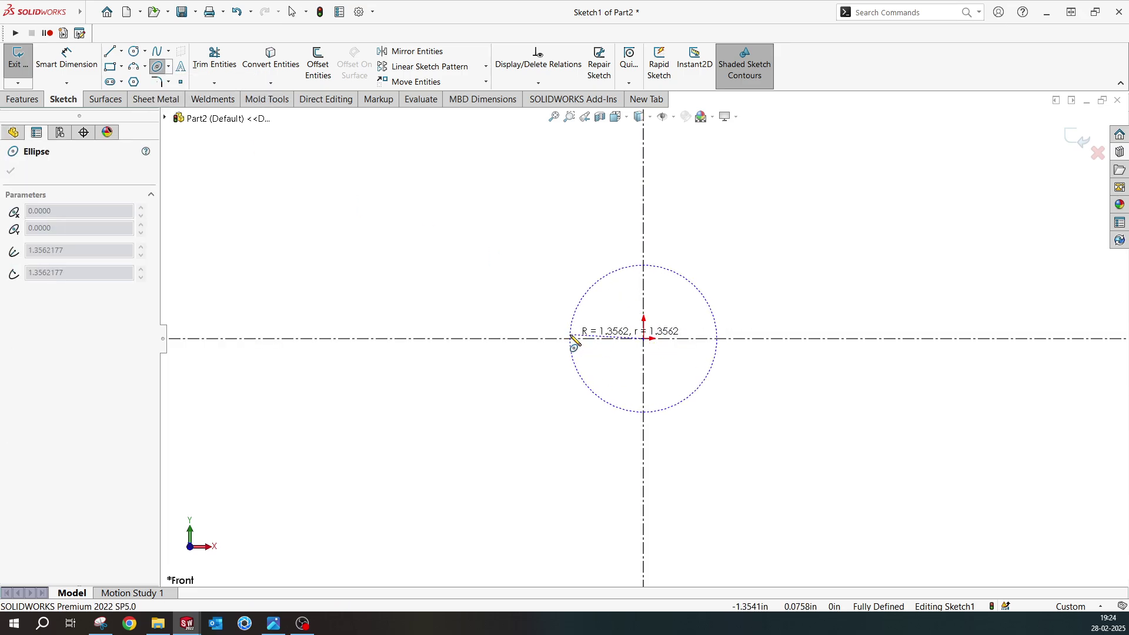
click(521, 339)
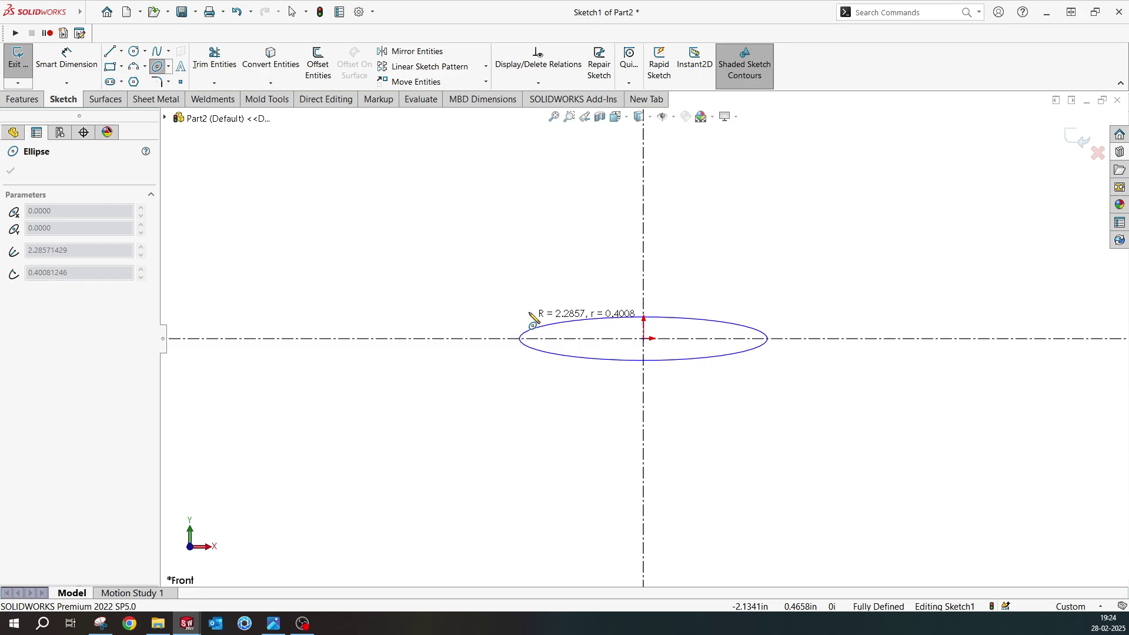
click(540, 281)
key(Escape)
- Power-trim the half of the ellipse to the right of the vertical centerline
click(215, 59)
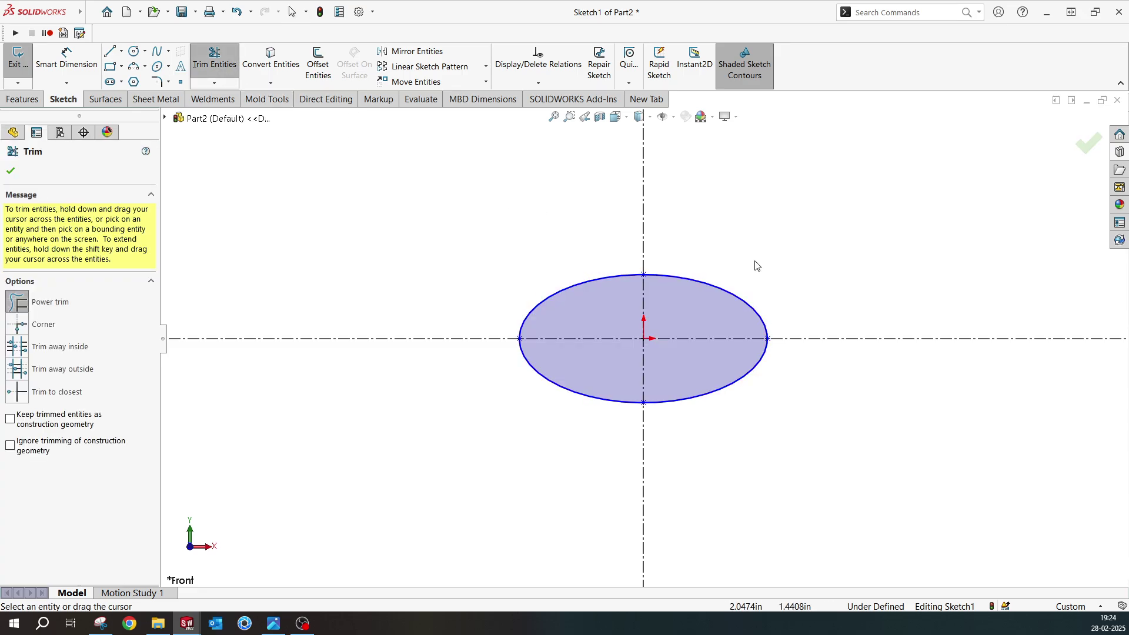
mouse_move(756, 272)
mouse_down()
mouse_move(726, 312)
mouse_move(757, 395)
mouse_move(706, 252)
mouse_up()
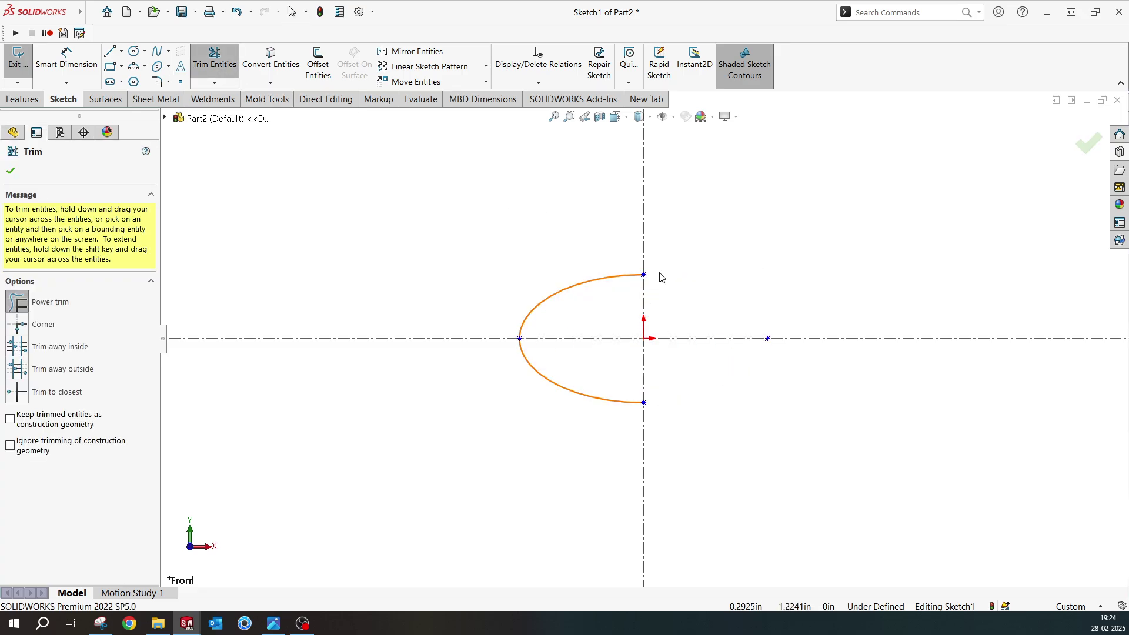
key(Escape)
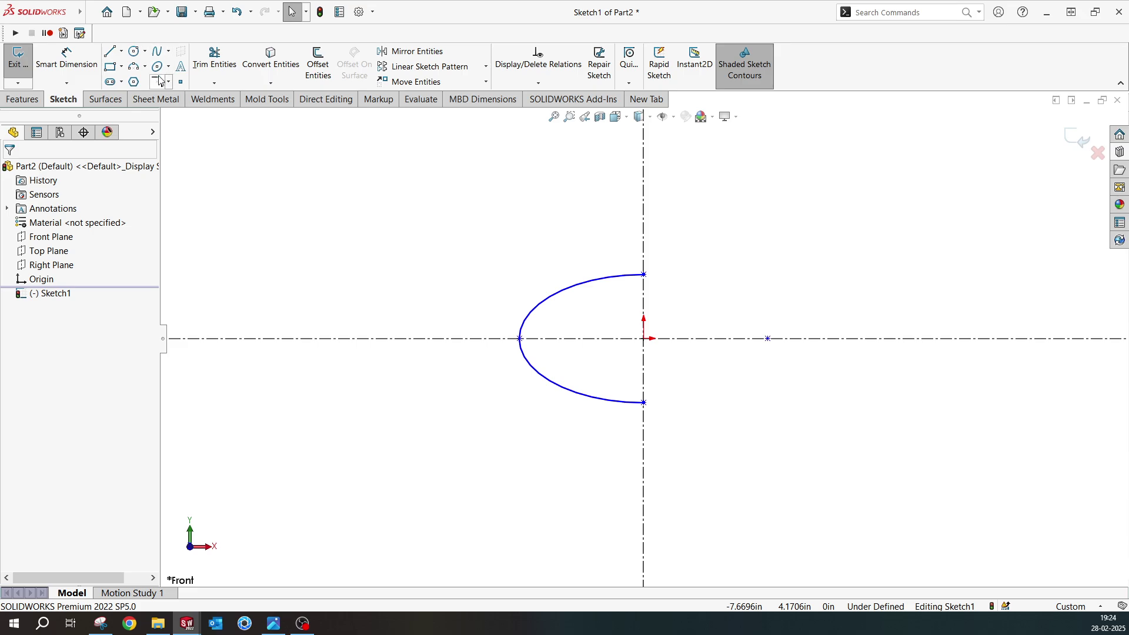
- Dimension the vertical distance between the two open ends of the half ellipse as 3 in
key(d)
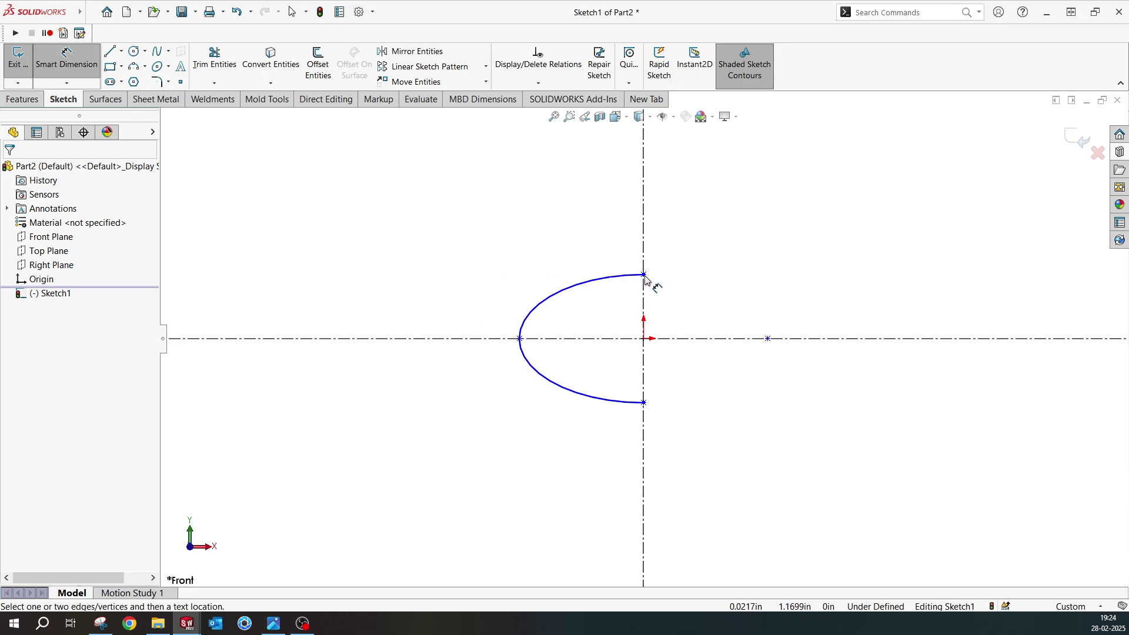
click(644, 275)
click(644, 403)
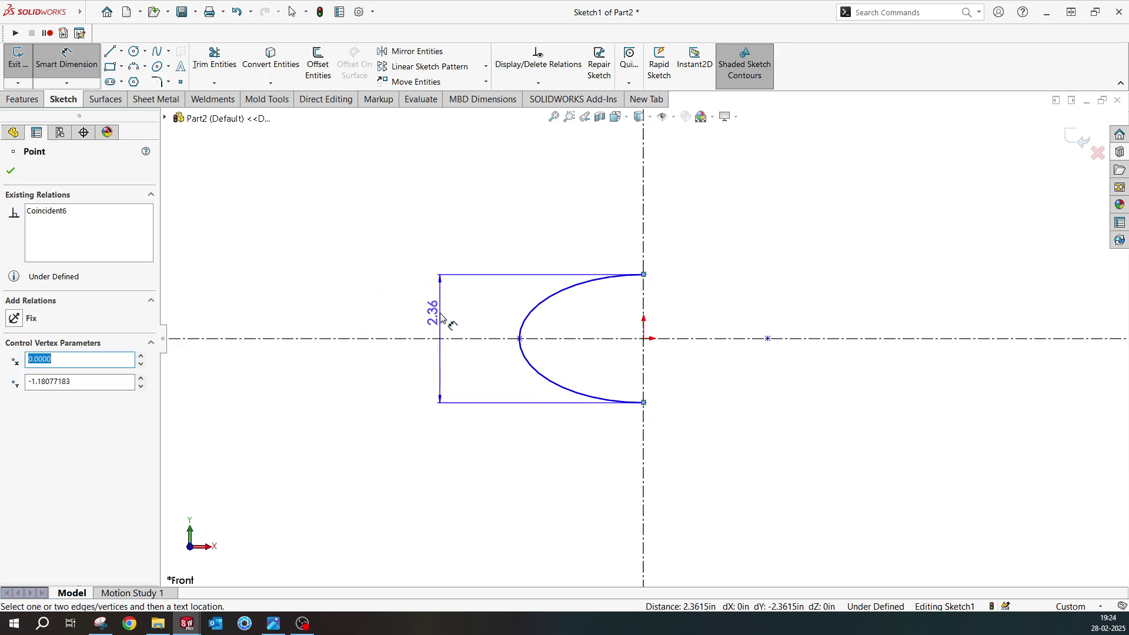
click(434, 313)
text(3)
key(Return)
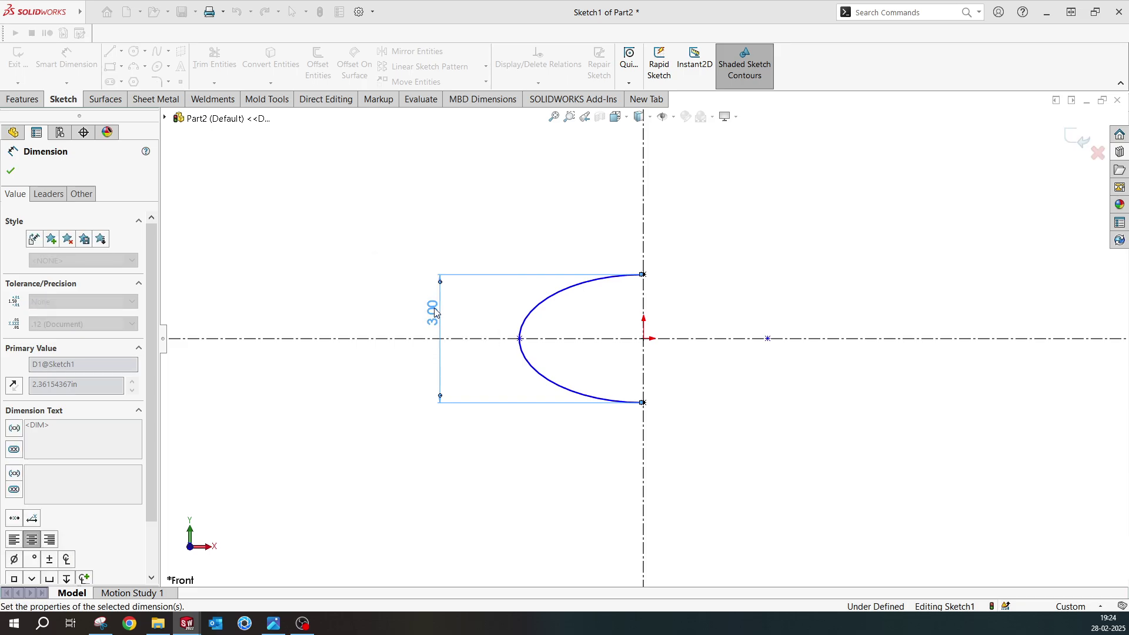
- Check the rib shape in the reference render untitled.136.jpg and return to the sketch
mouse_move(274, 623)
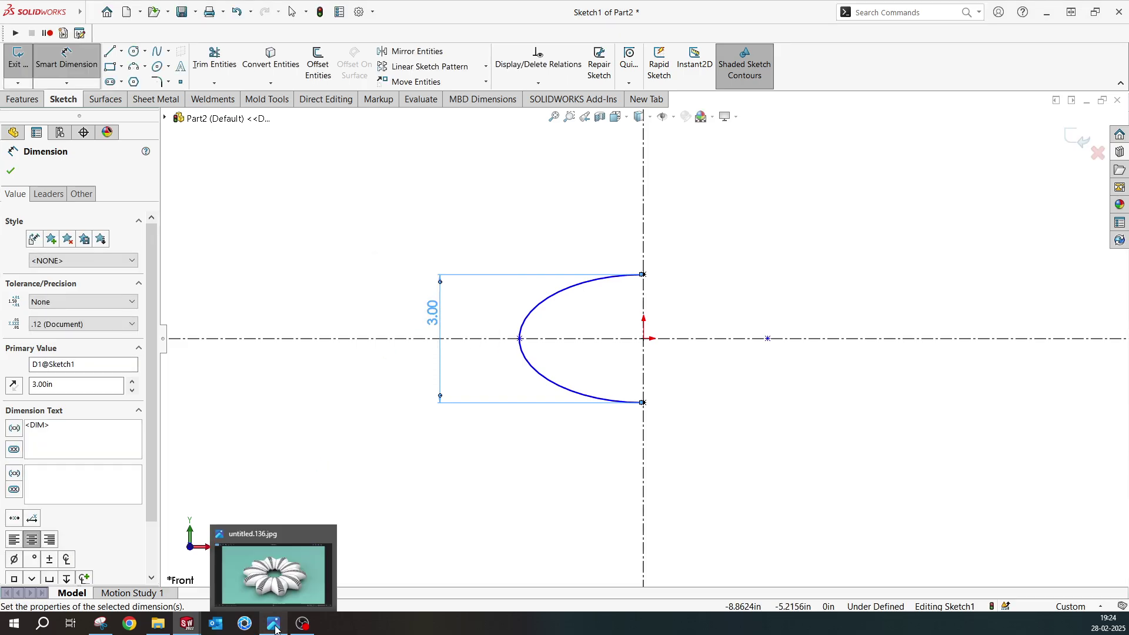
click(277, 588)
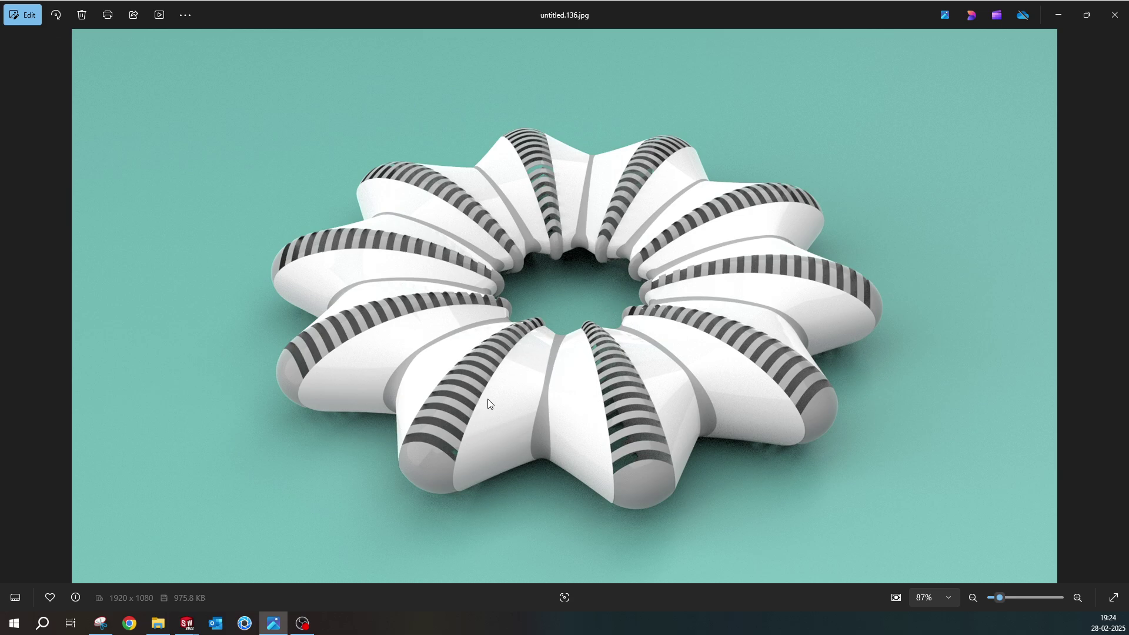
click(1060, 16)
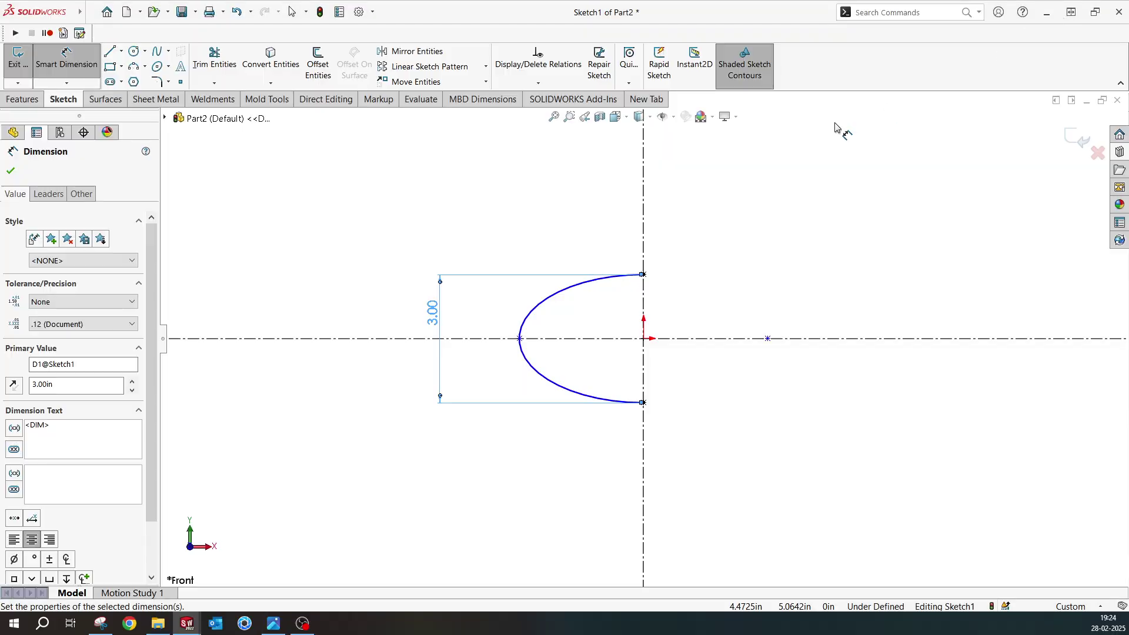
- Dimension the horizontal distance from the half ellipse's leftmost point to the vertical centerline as 3 in
click(519, 340)
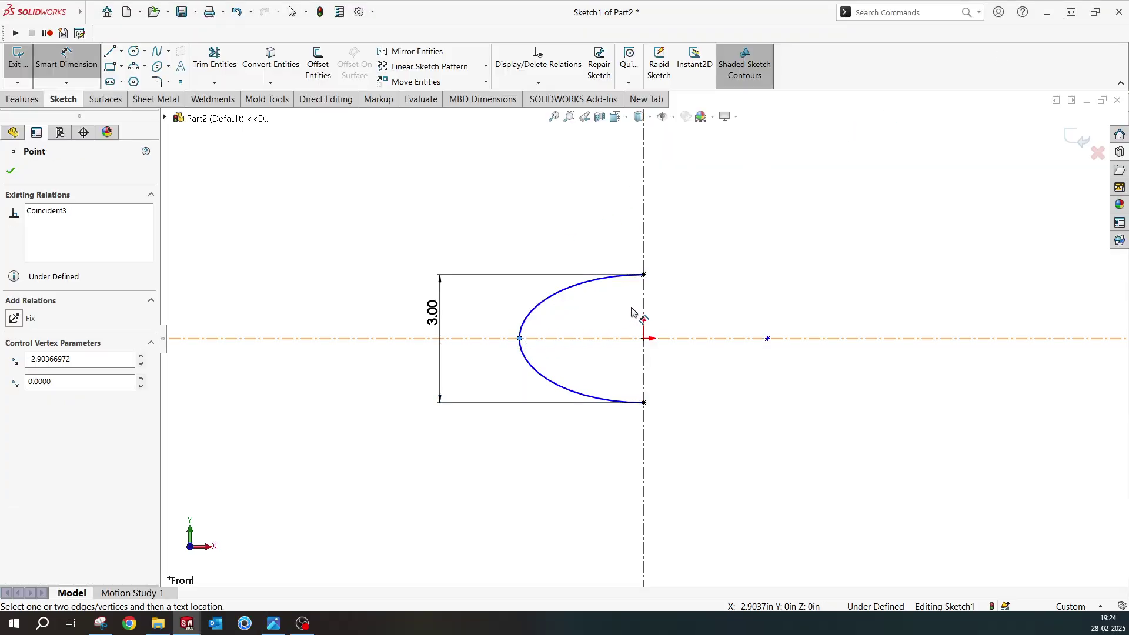
click(644, 314)
click(584, 201)
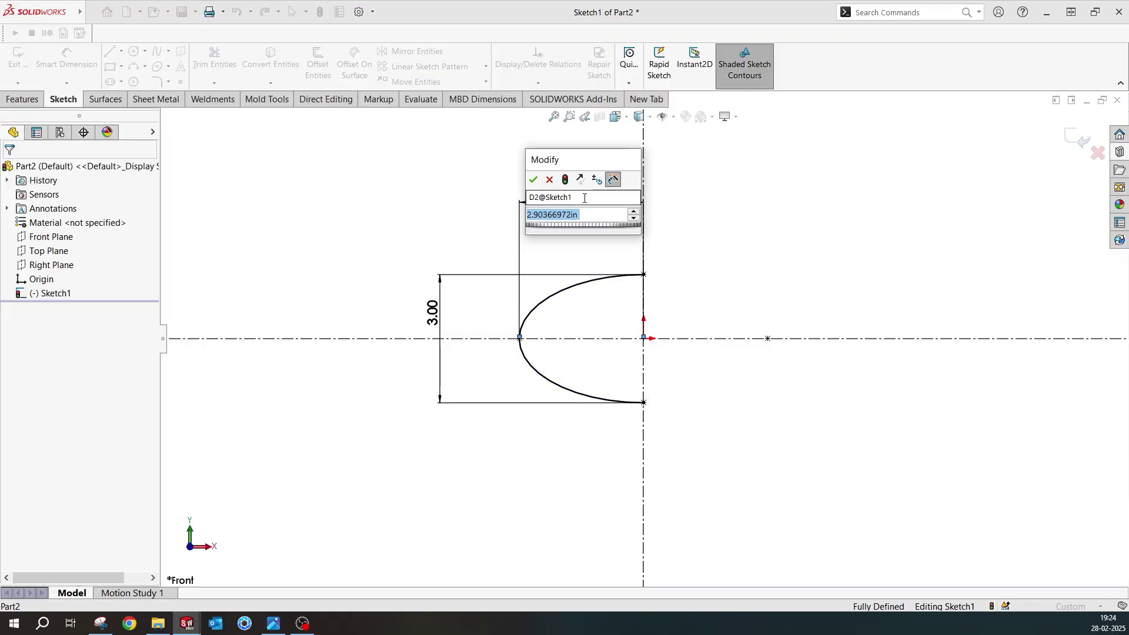
text(3)
key(Return)
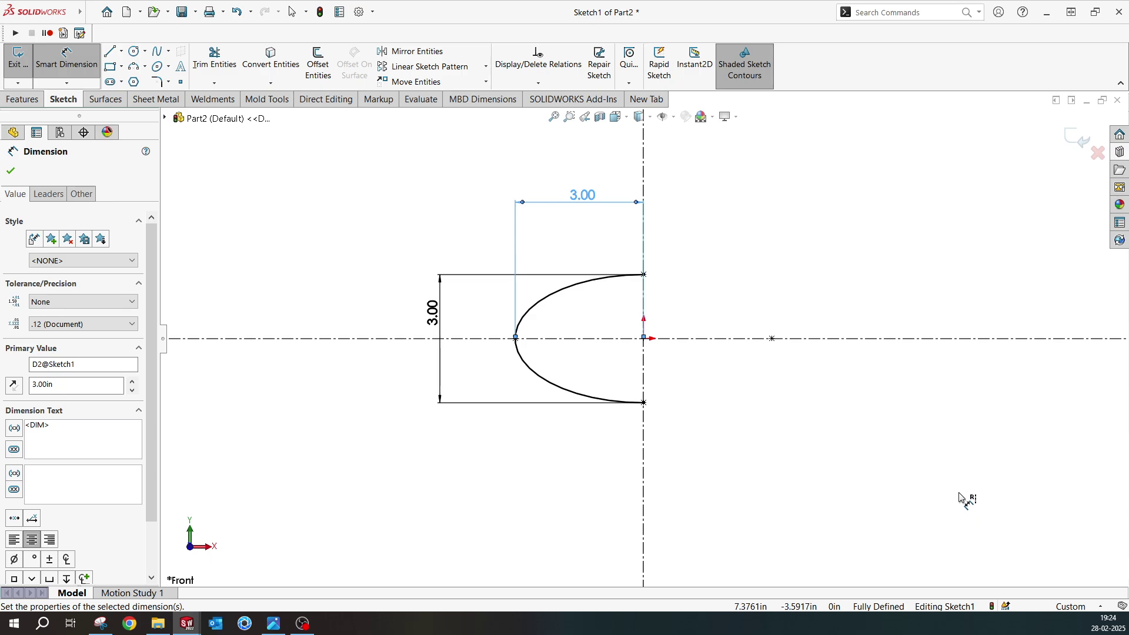
key(Escape)
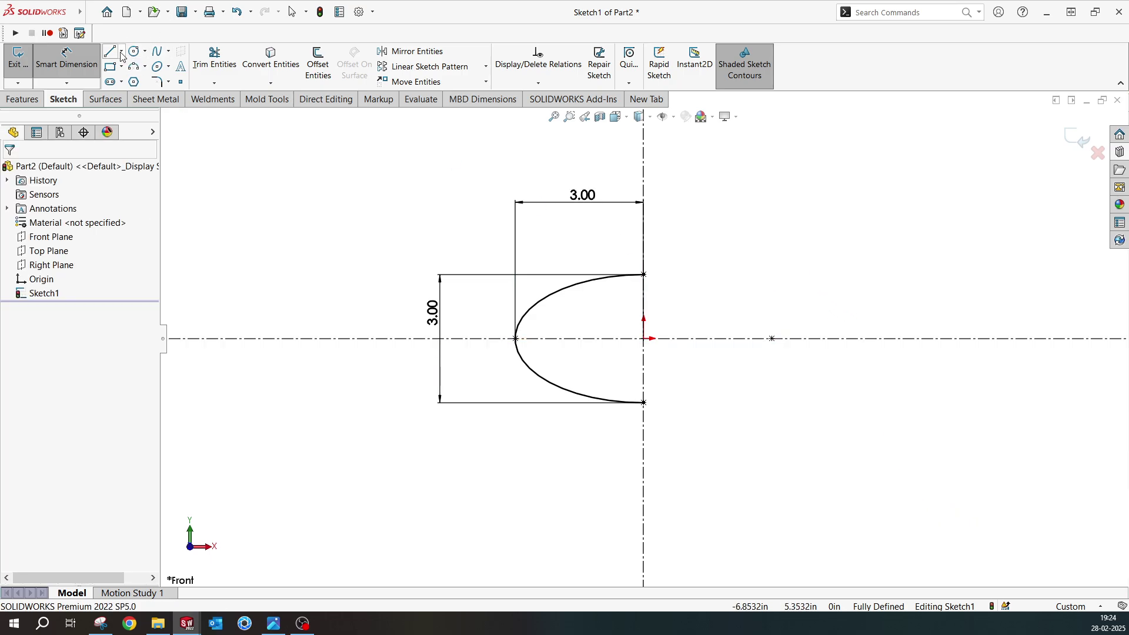
- Draw a finite vertical construction line to the right of the half ellipse, crossing the horizontal centerline
click(122, 51)
click(132, 83)
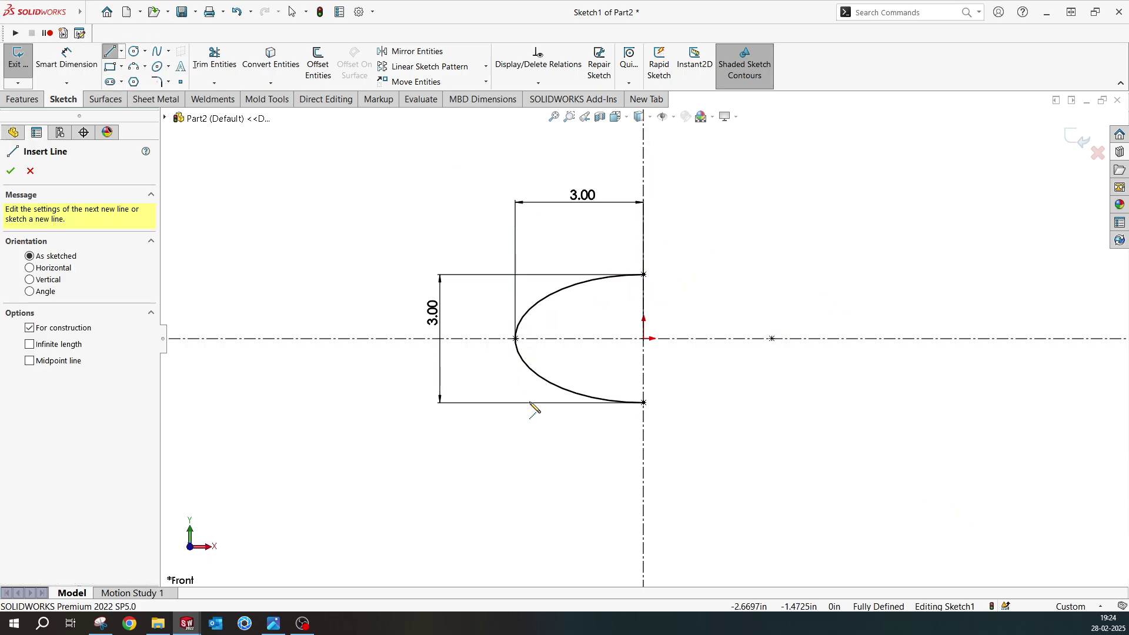
click(838, 246)
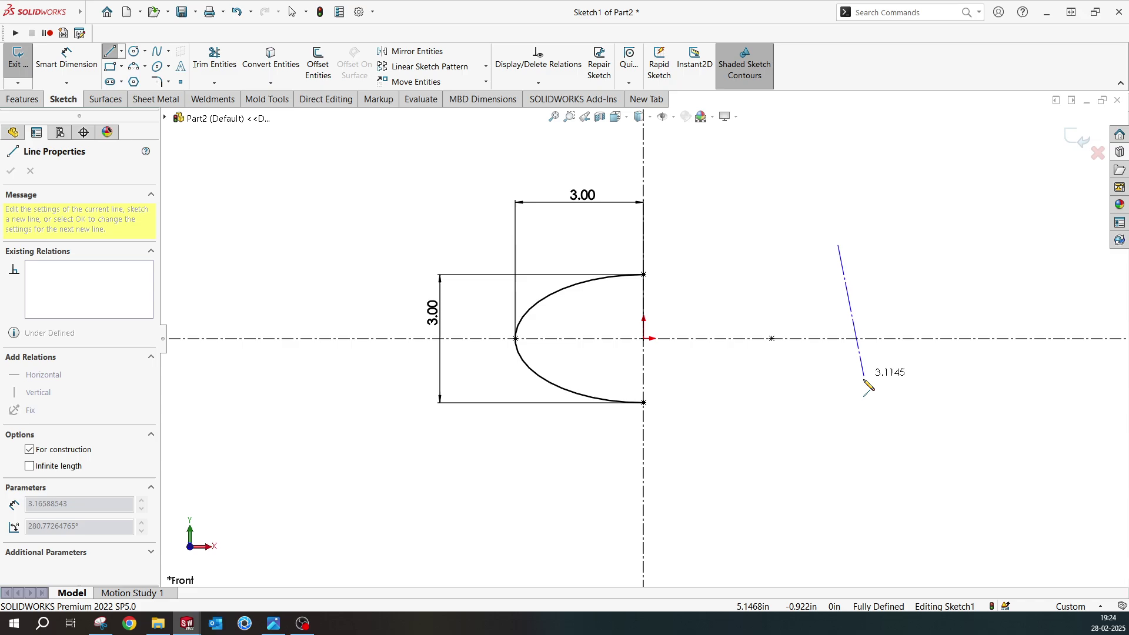
click(838, 439)
right_click(771, 255)
click(834, 274)
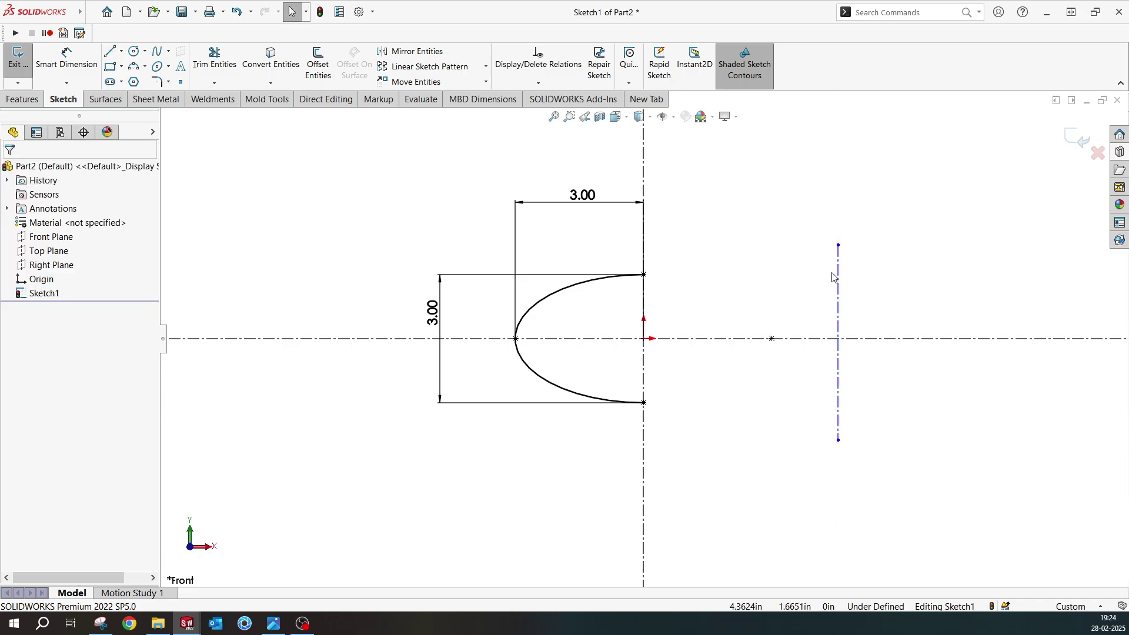
- Sketch a circle of about 0.54 in radius on the horizontal centerline, centred about 4 in right of the origin beside the short construction line
click(134, 66)
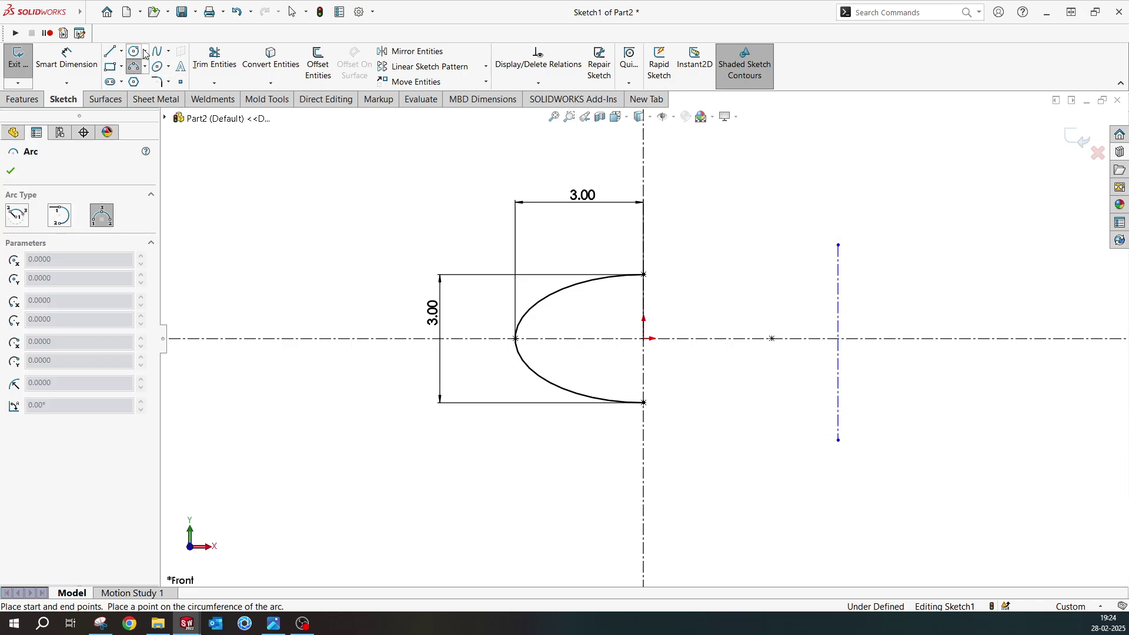
click(135, 52)
click(815, 338)
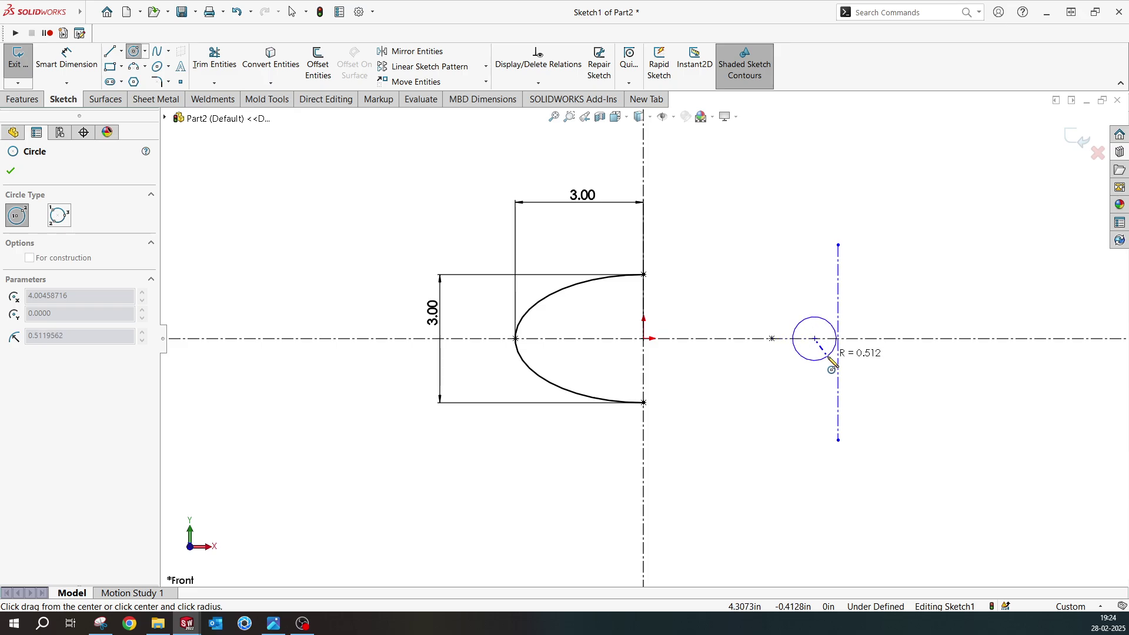
click(838, 363)
key(Escape)
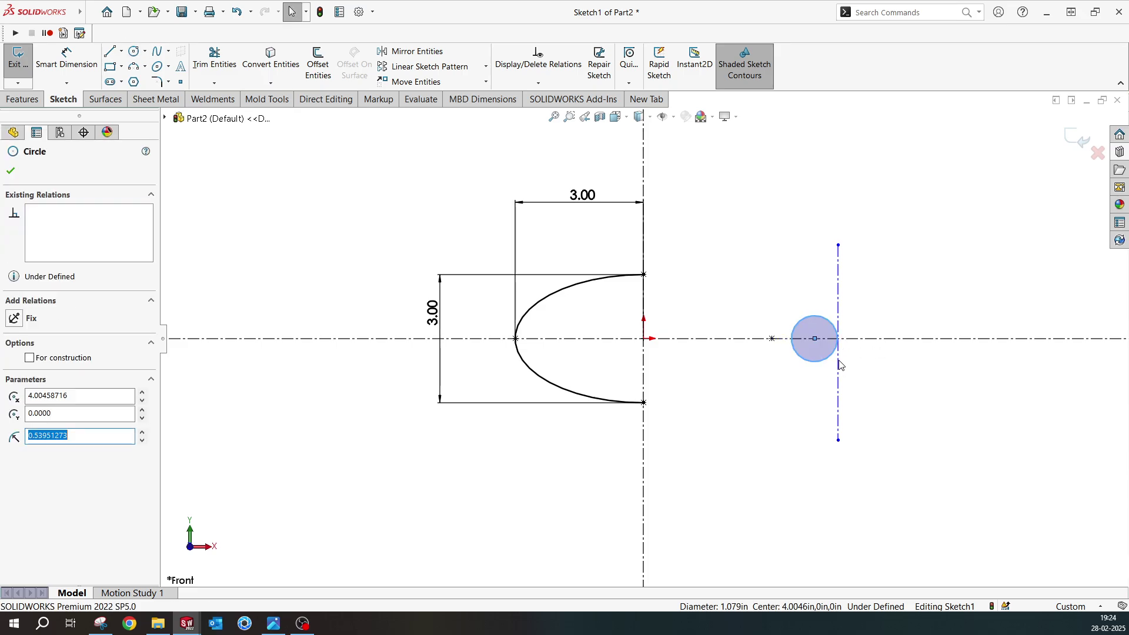
- Make the circle tangent to the short vertical construction line and set its diameter to 1 in
ctrl+click(839, 365)
click(909, 325)
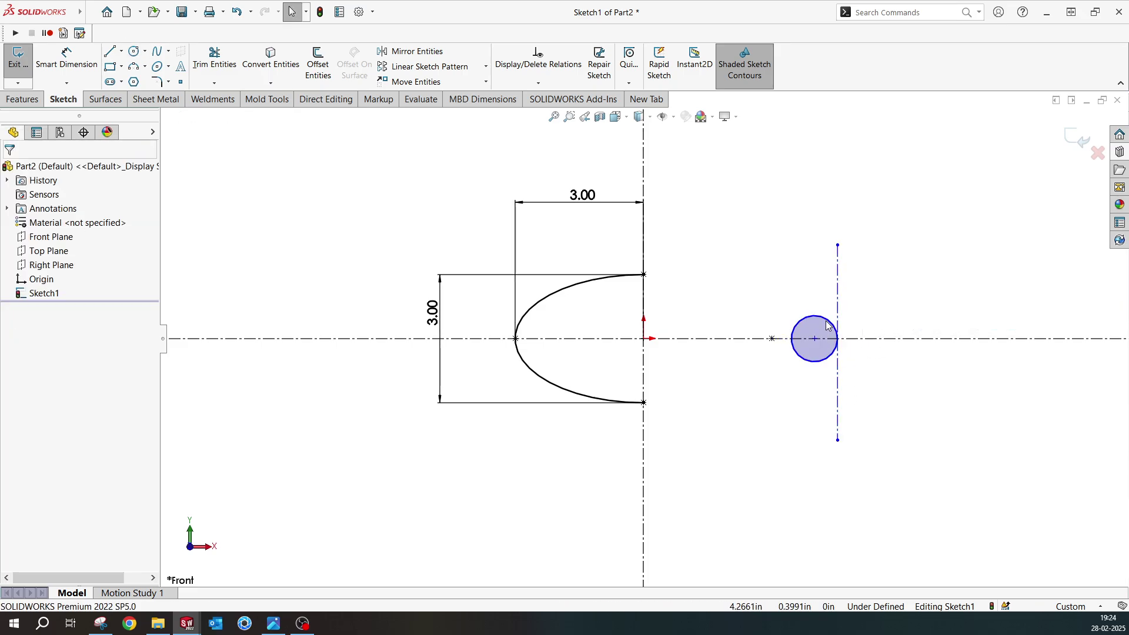
click(66, 59)
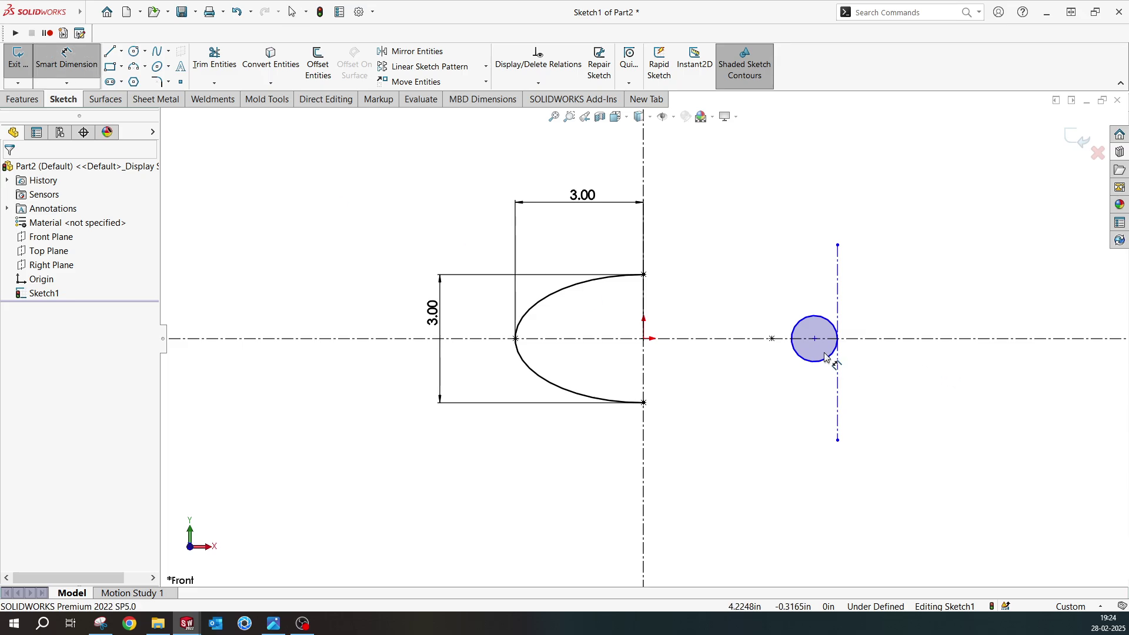
click(834, 327)
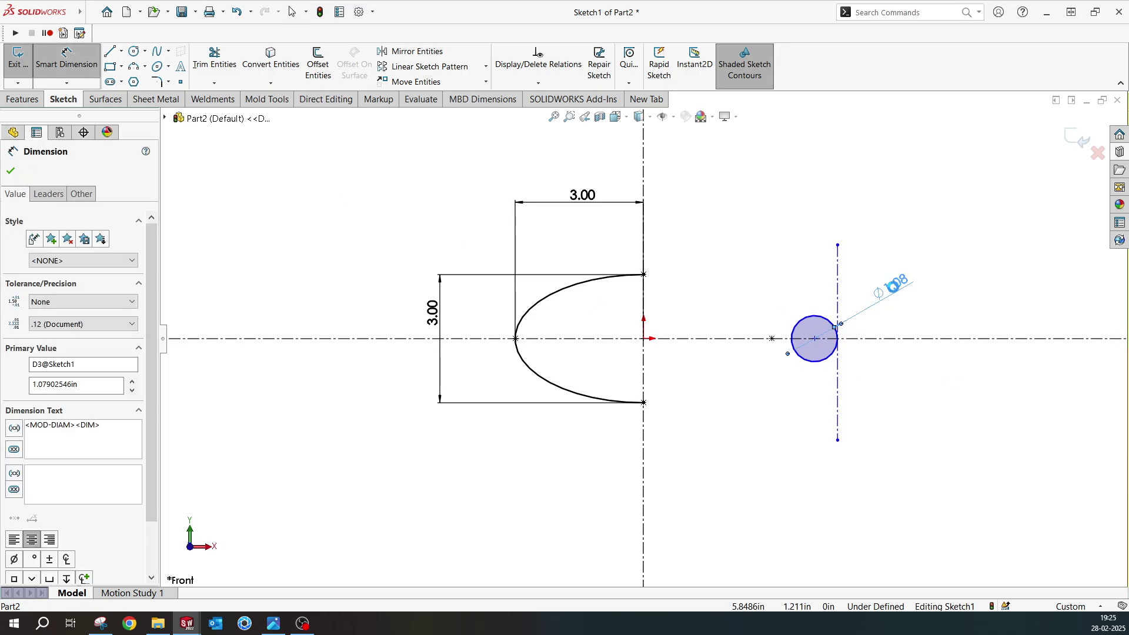
click(892, 286)
text(1)
key(Return)
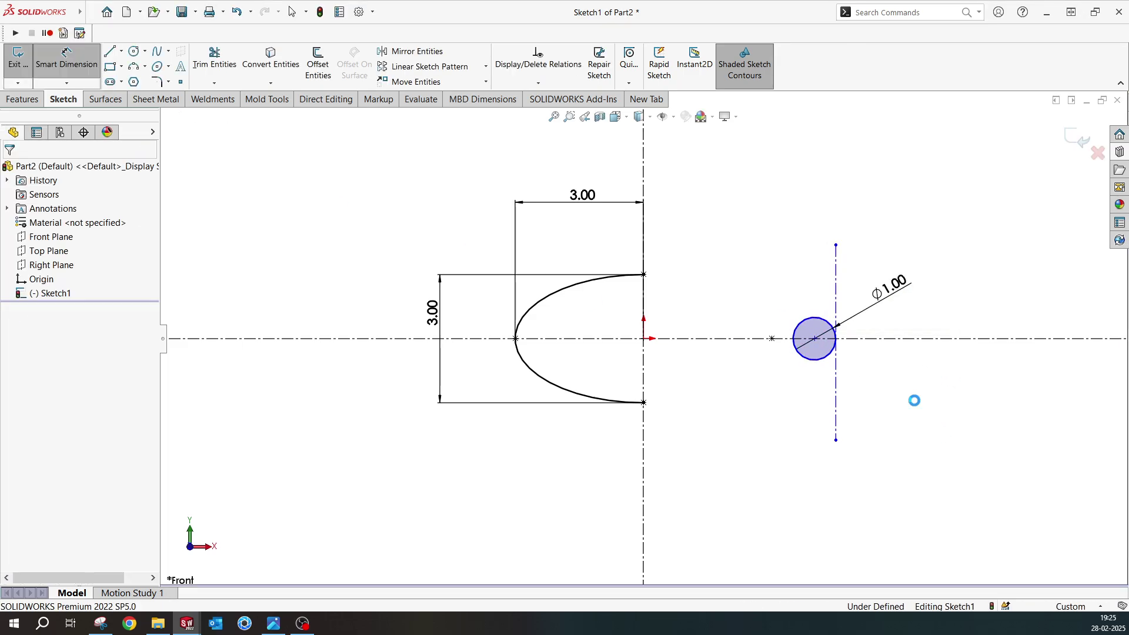
- Dimension the horizontal distance from the vertical centerline to the short construction line as 4 in
click(837, 268)
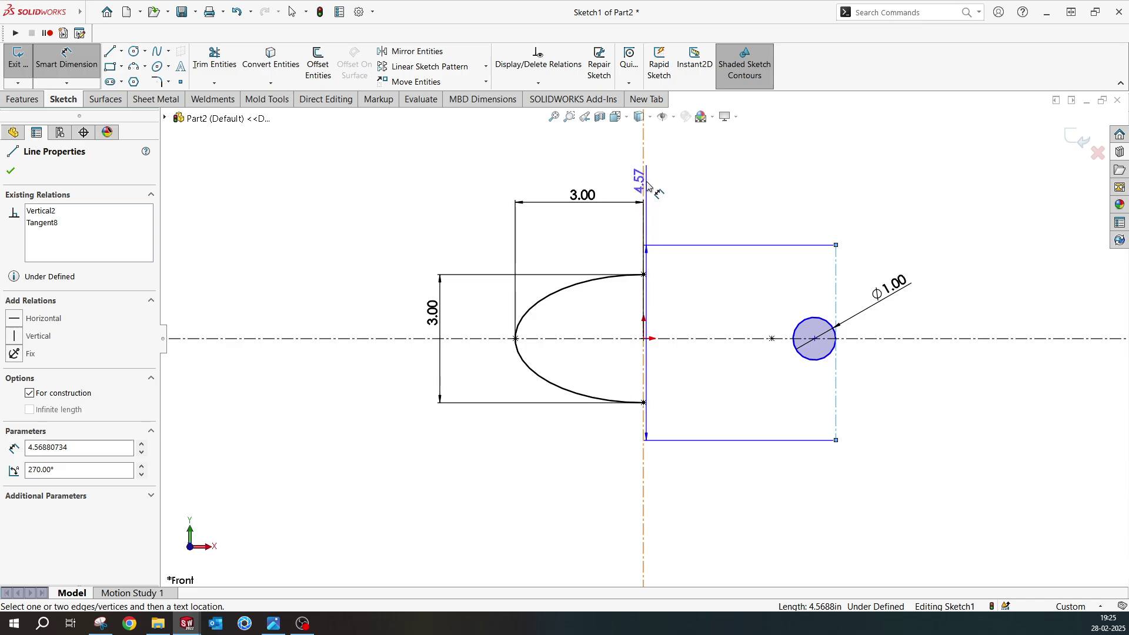
click(646, 185)
click(676, 175)
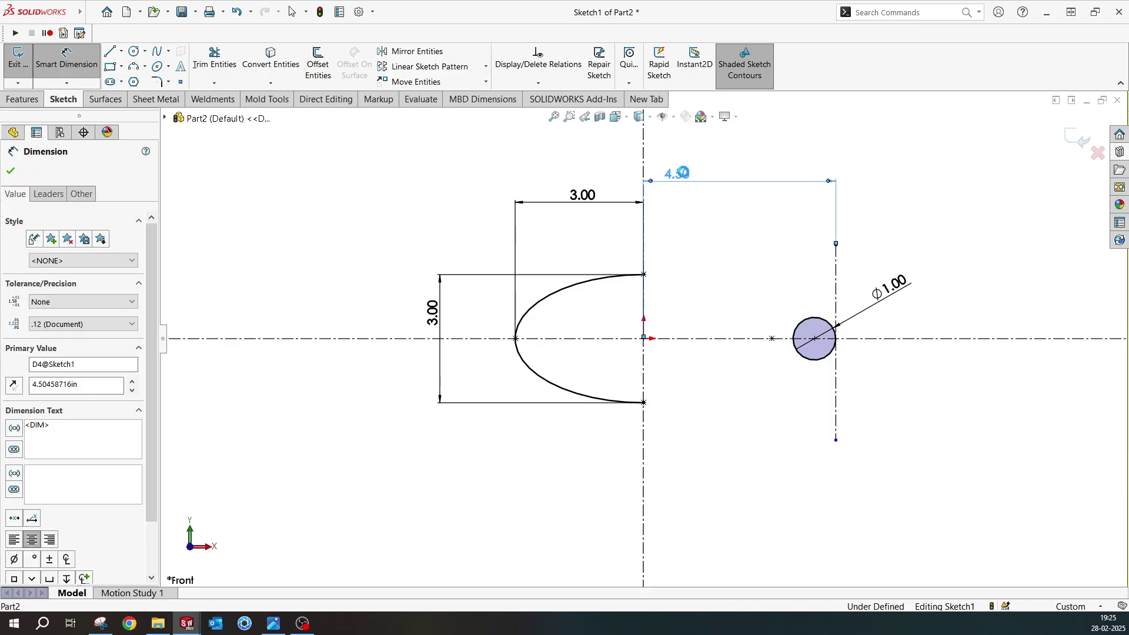
text(4.50458716in)
key(Return)
click(714, 234)
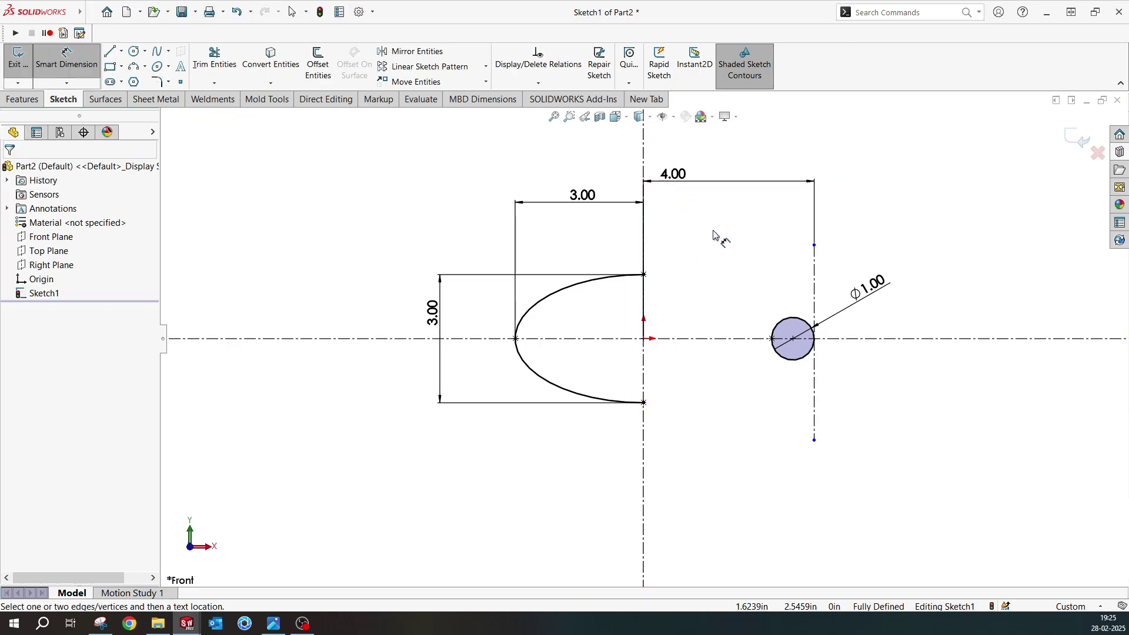
- Sketch a three-point arc from the half ellipse's upper endpoint to the upper part of the circle
click(134, 68)
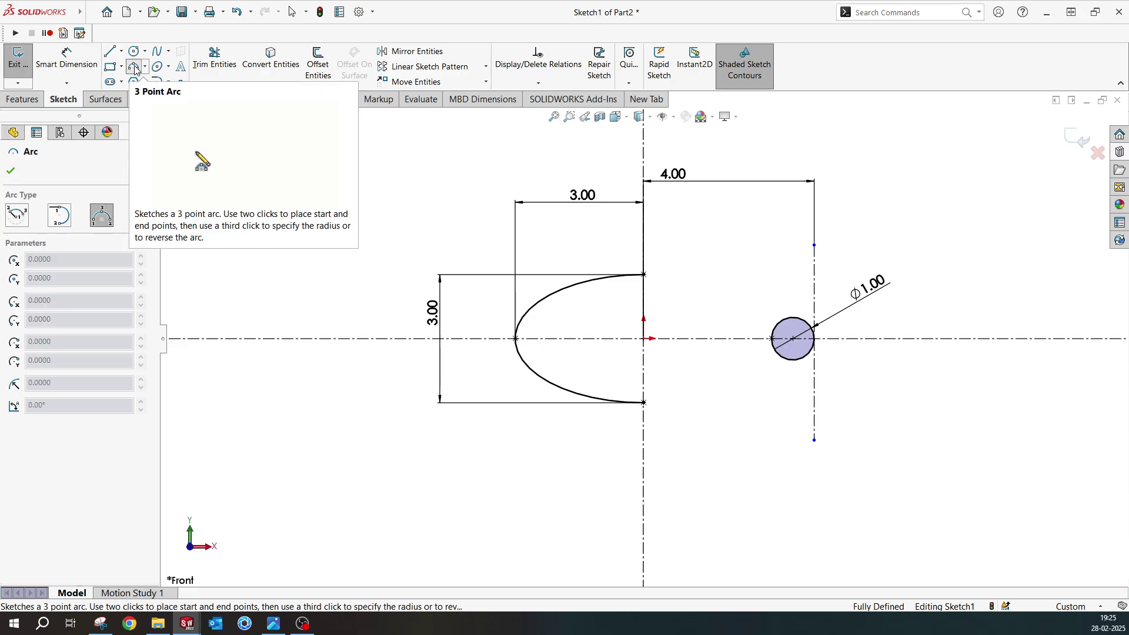
click(644, 275)
click(793, 318)
scroll(793, 294, down, 4)
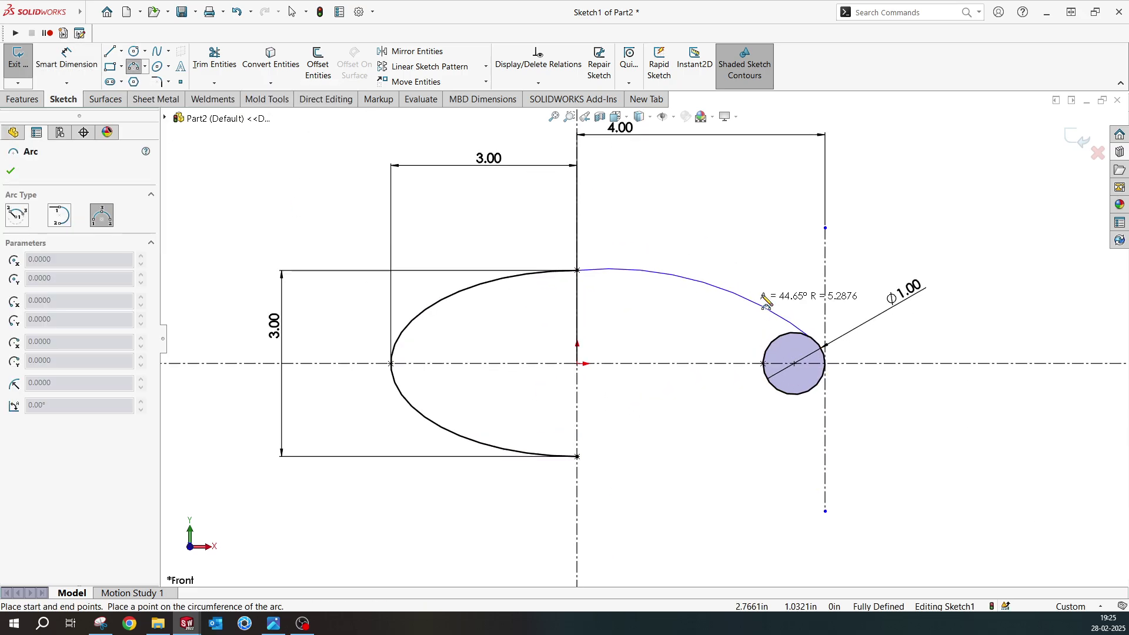
click(675, 293)
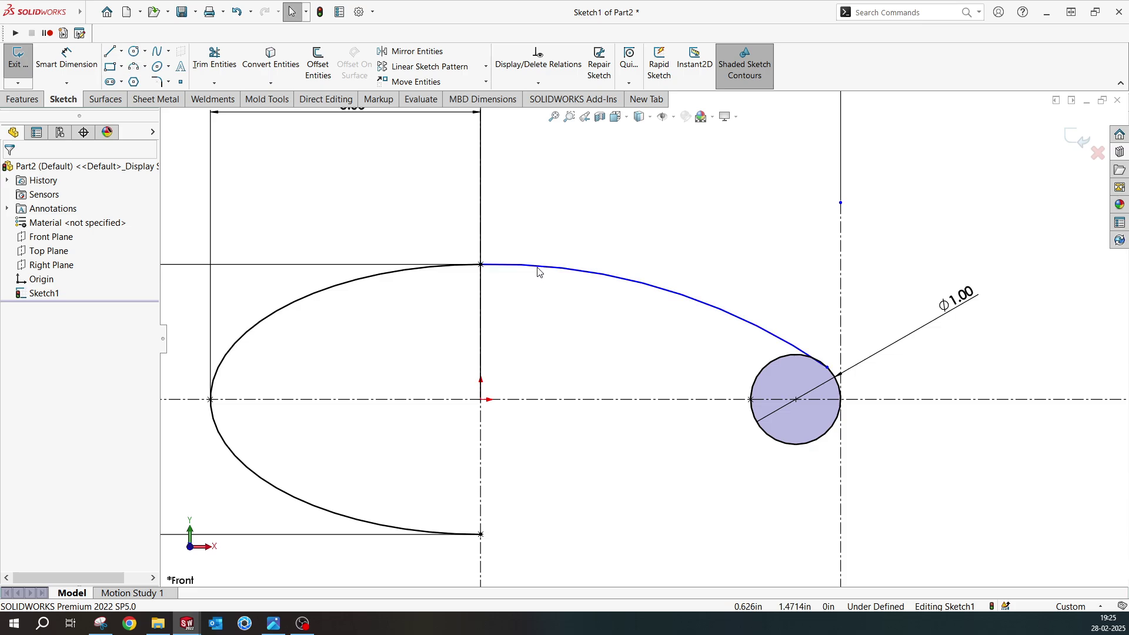
- Make the upper arc tangent to both the half ellipse and the circle
ctrl+click(441, 266)
click(492, 227)
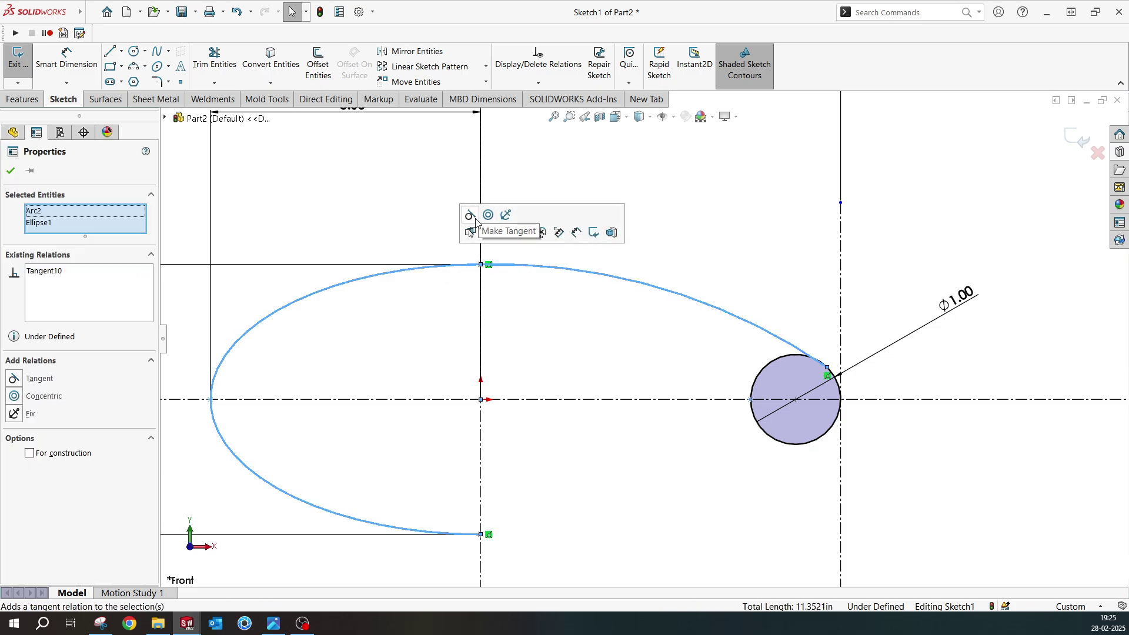
click(737, 335)
click(739, 335)
ctrl+click(814, 361)
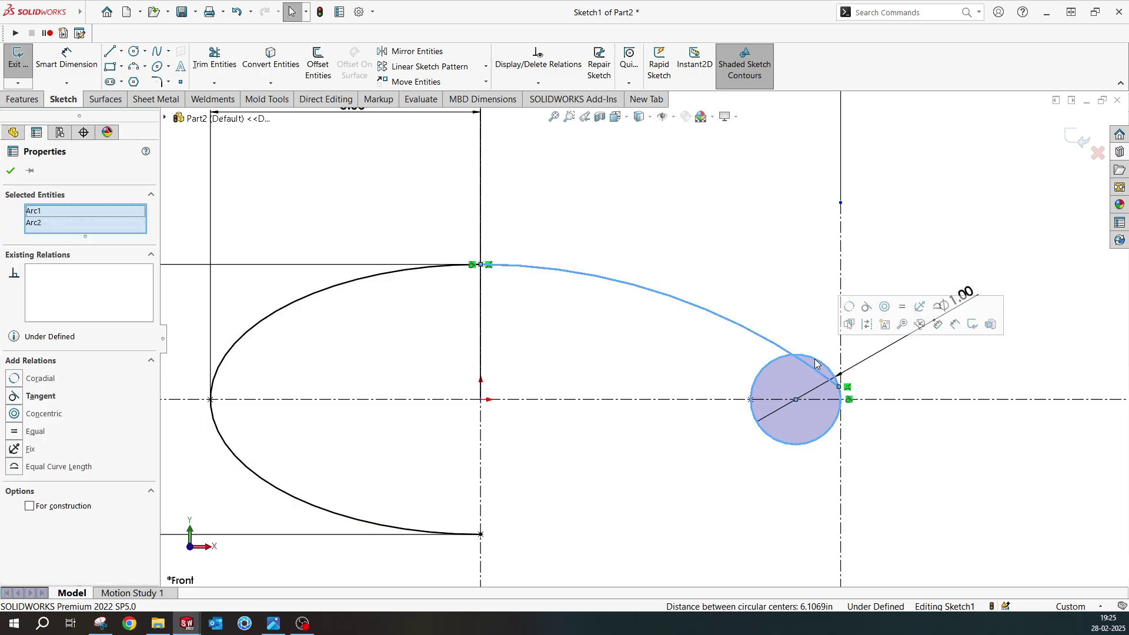
click(866, 307)
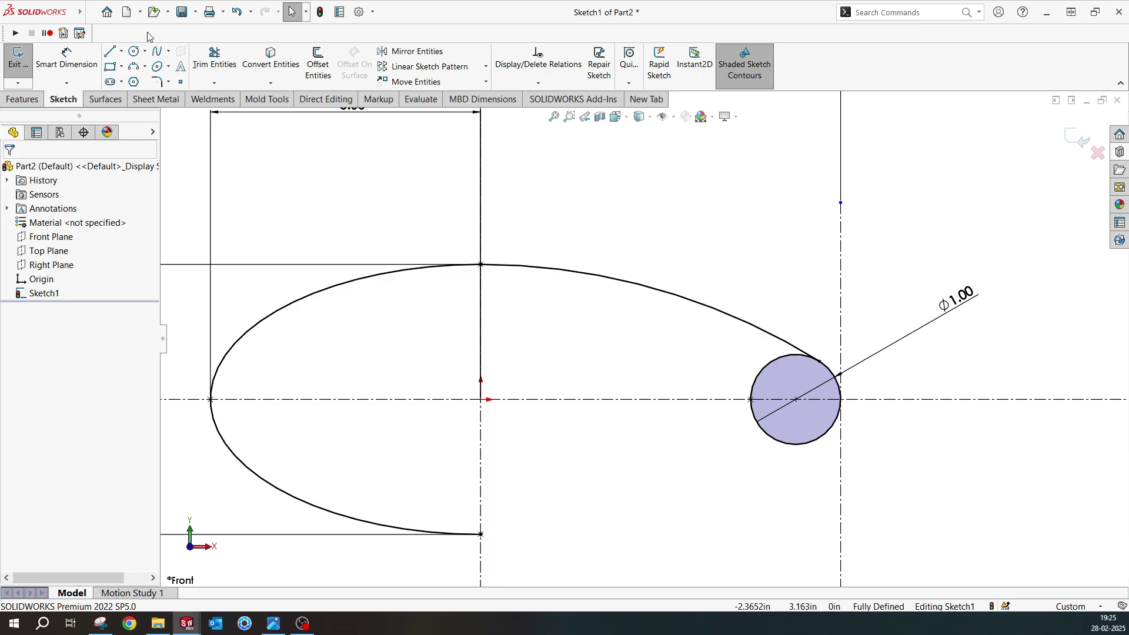
- Sketch a three-point arc of about 22.88 in radius from the half ellipse's lower endpoint to the circle's underside, tangent to the circle
click(134, 67)
click(481, 534)
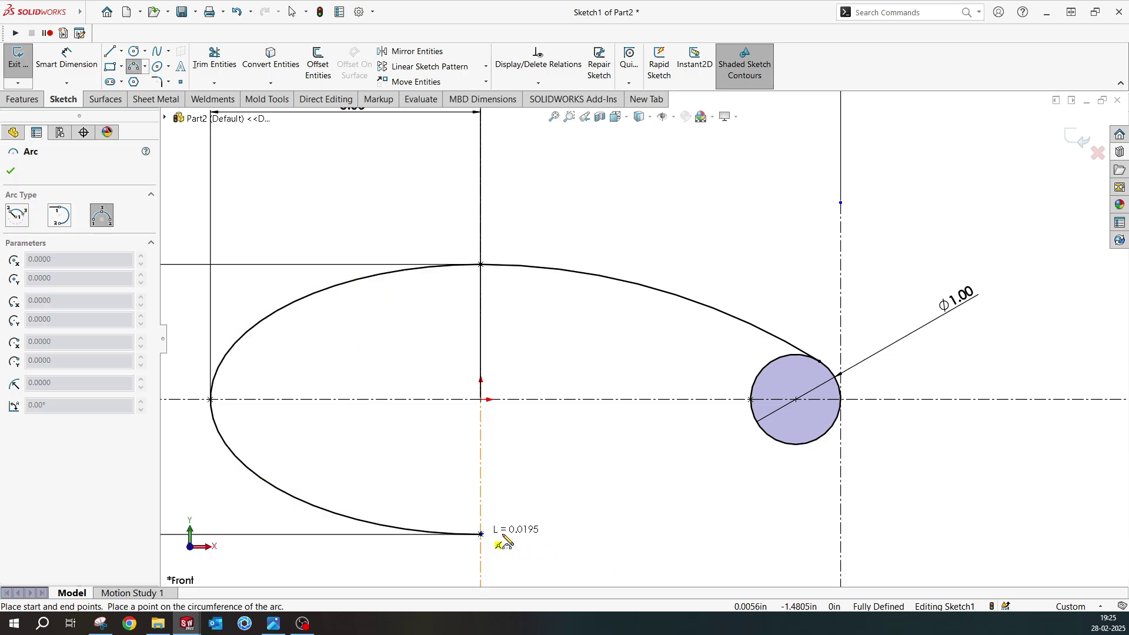
click(799, 448)
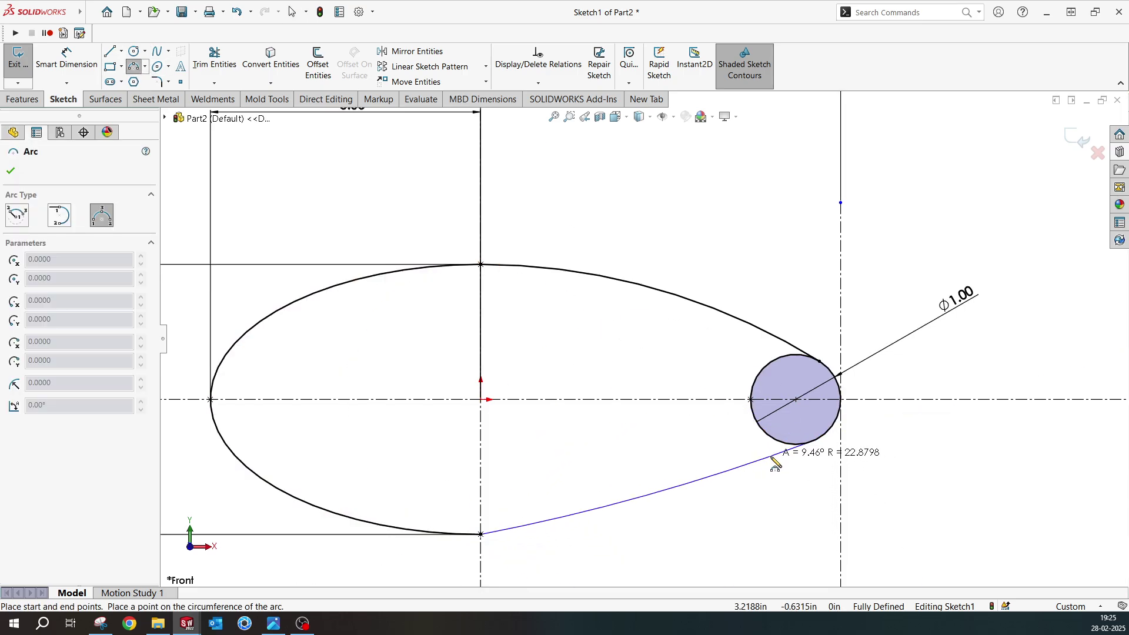
click(798, 450)
key(Escape)
click(801, 448)
ctrl+click(821, 438)
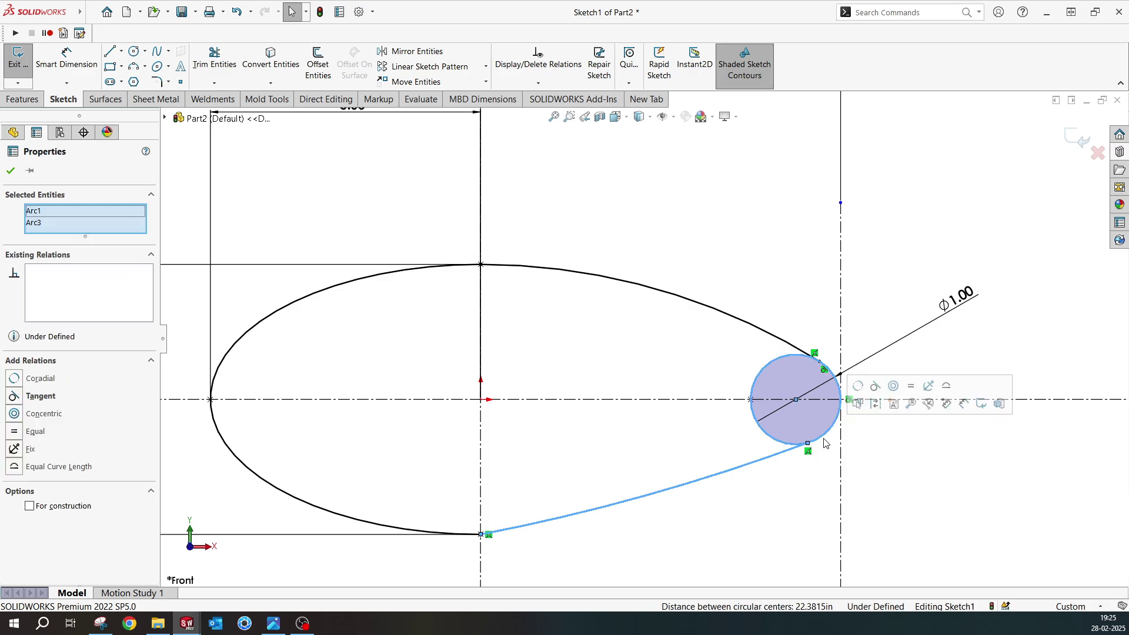
click(876, 386)
click(910, 479)
- Try to make the lower arc tangent to the half ellipse, and delete the arc
click(555, 520)
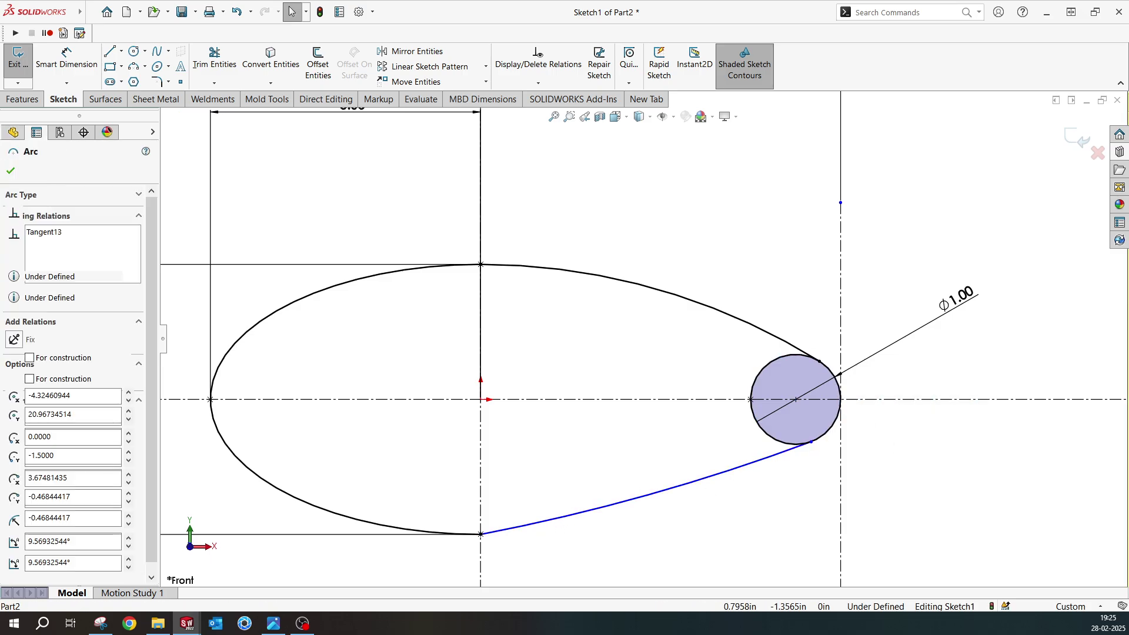
ctrl+click(469, 534)
click(506, 488)
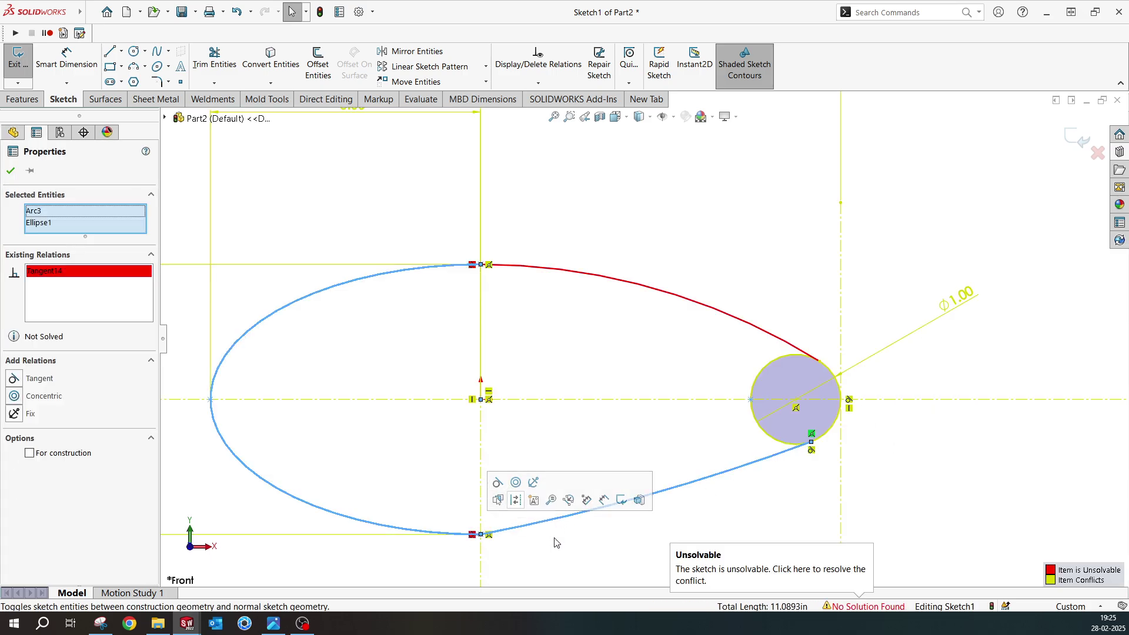
click(557, 521)
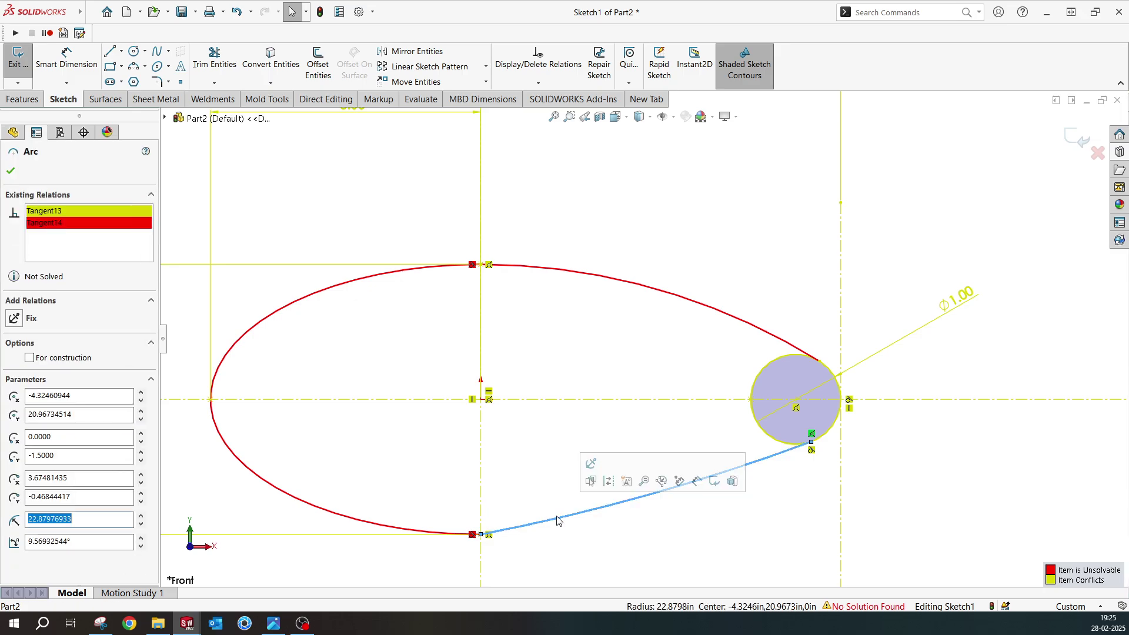
key(Delete)
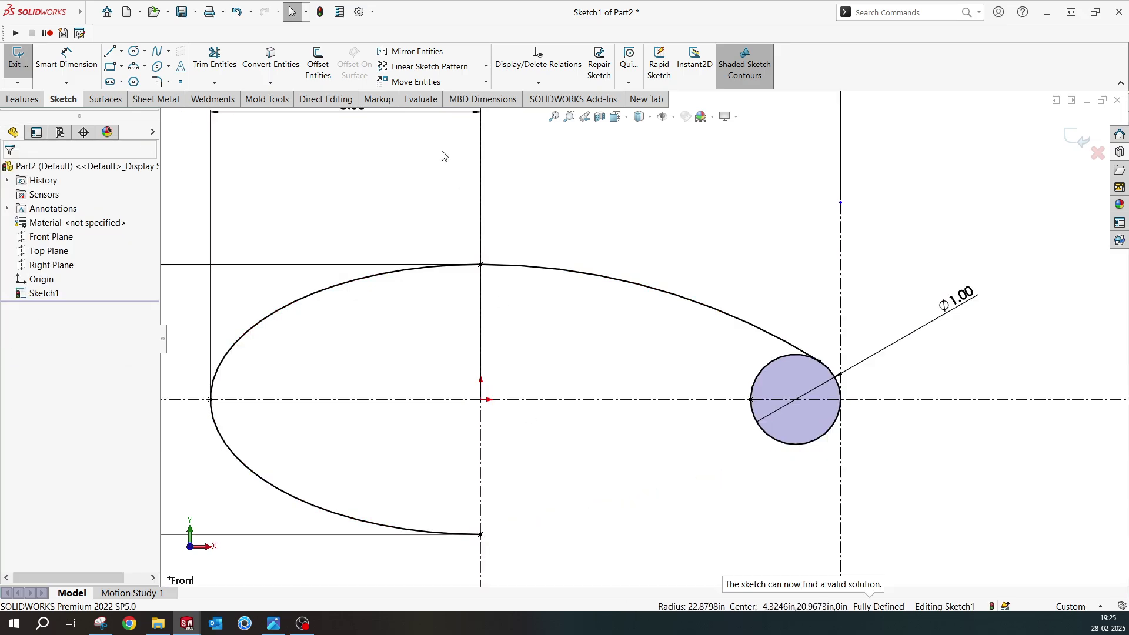
- Mirror the upper arc about the horizontal centerline
click(415, 51)
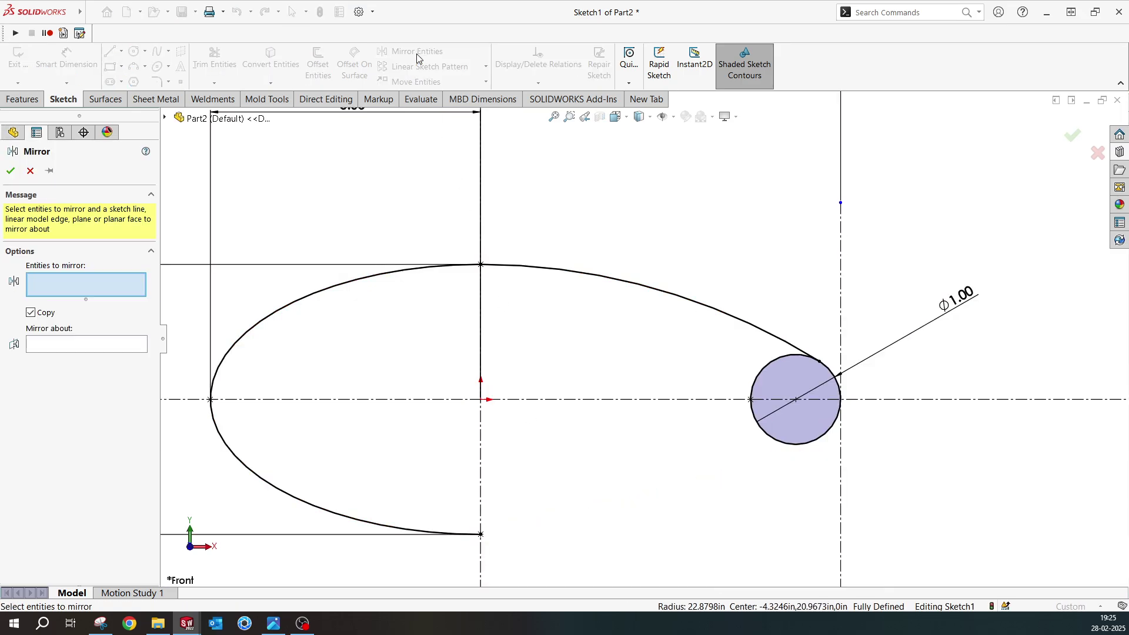
click(565, 272)
click(114, 344)
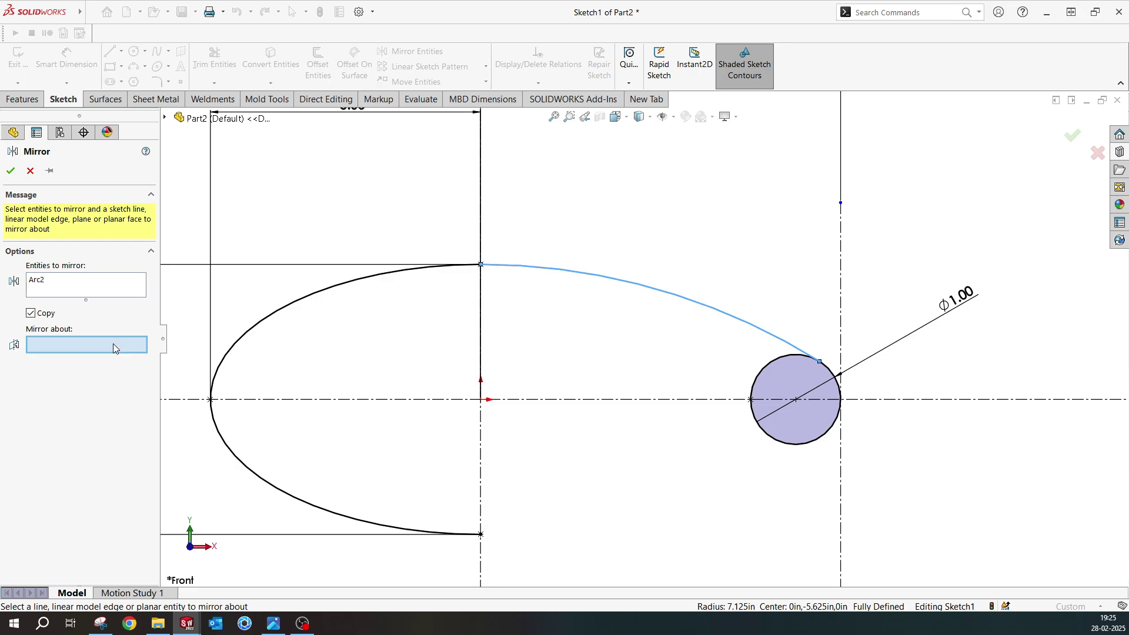
click(559, 400)
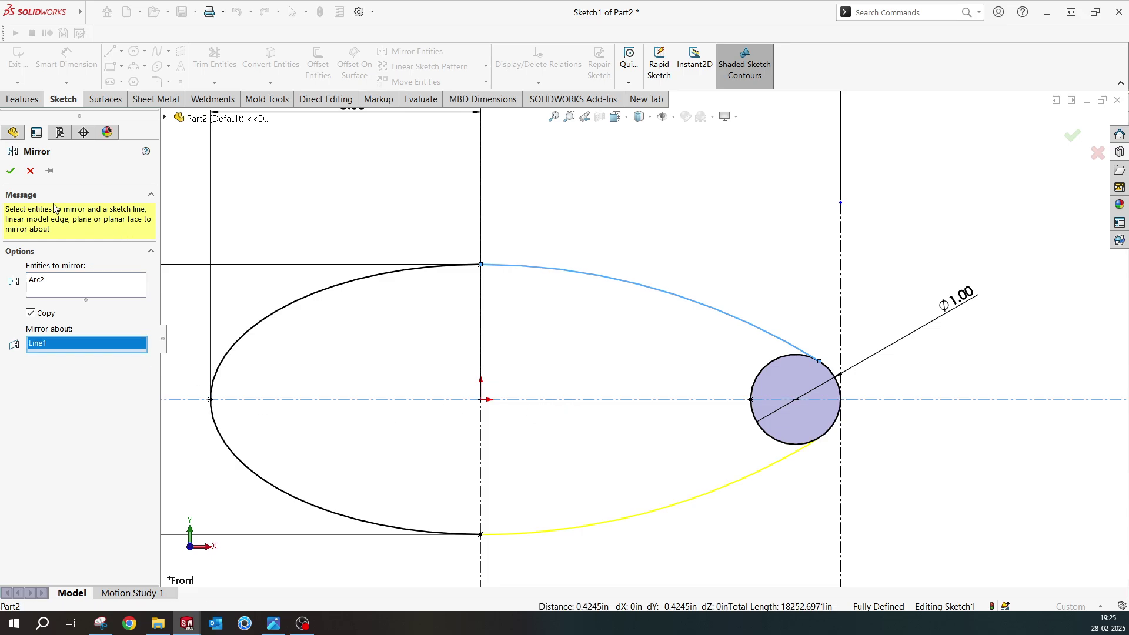
click(10, 171)
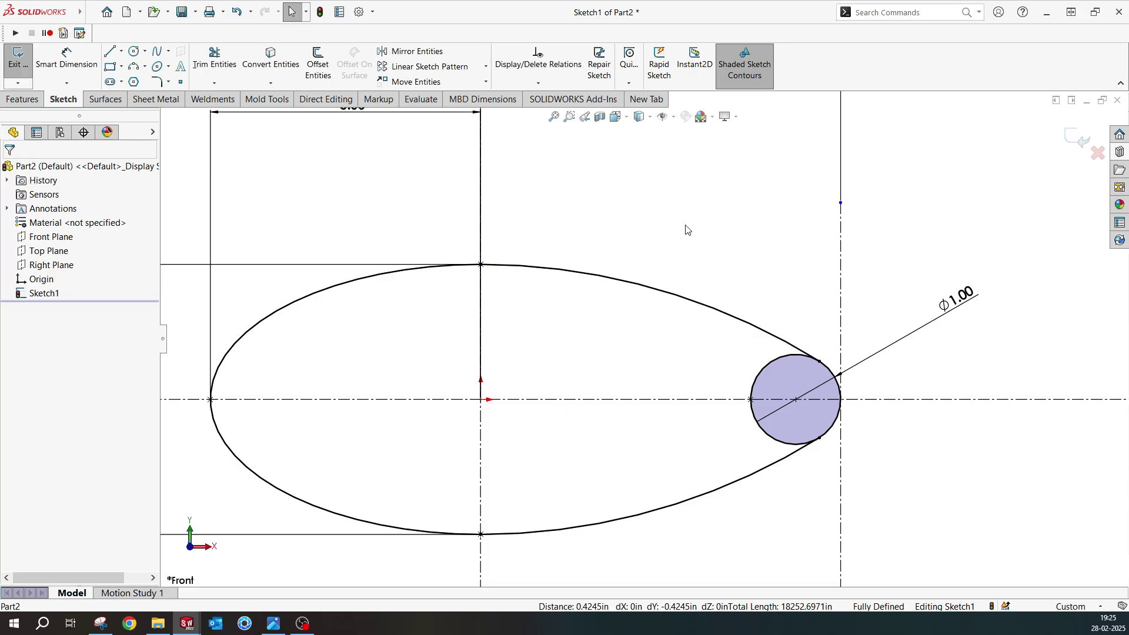
- Trim away the circle's inner portion between the two arcs to form one closed teardrop profile
click(218, 64)
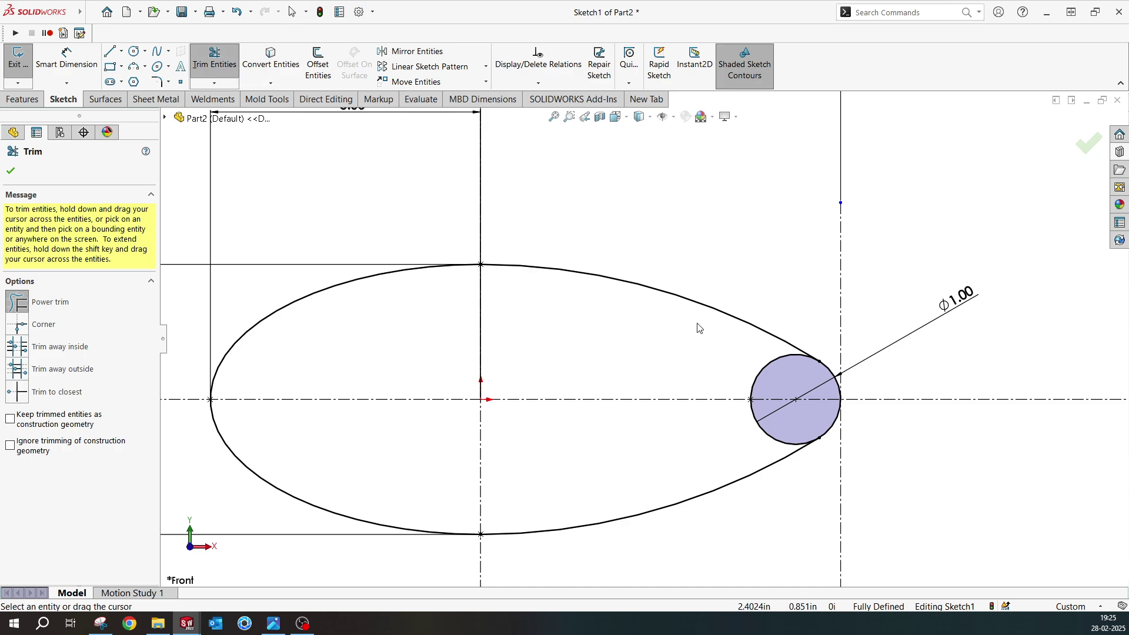
mouse_move(761, 350)
mouse_down()
mouse_move(790, 425)
mouse_move(772, 452)
mouse_up()
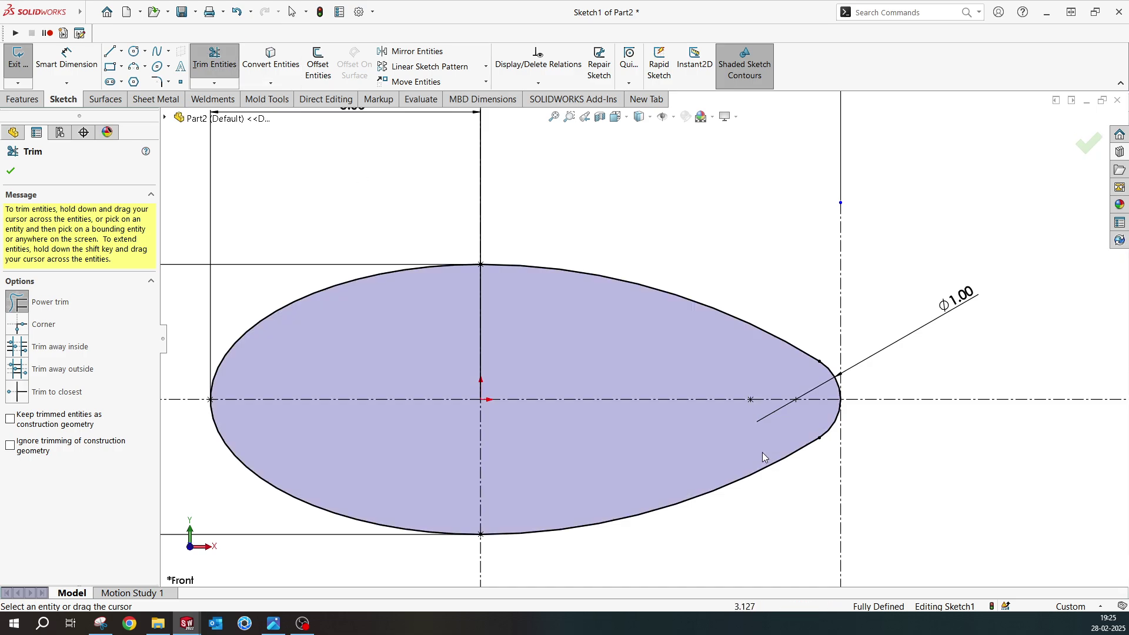
key(Escape)
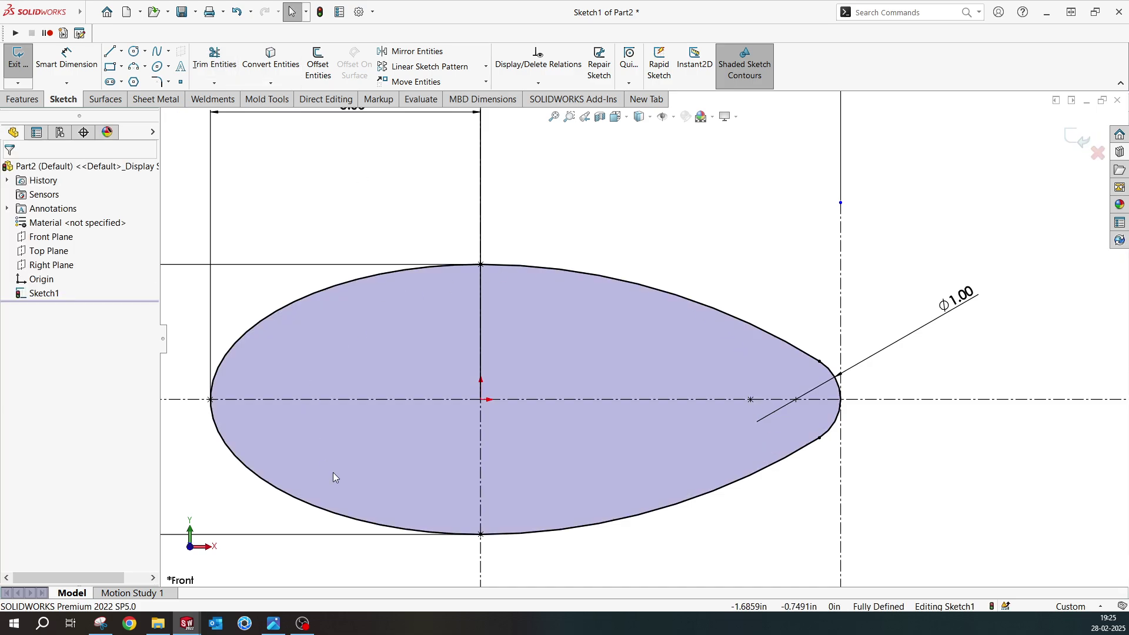
- Check the ring in the reference render untitled.136.jpg and exit the teardrop profile sketch
click(274, 625)
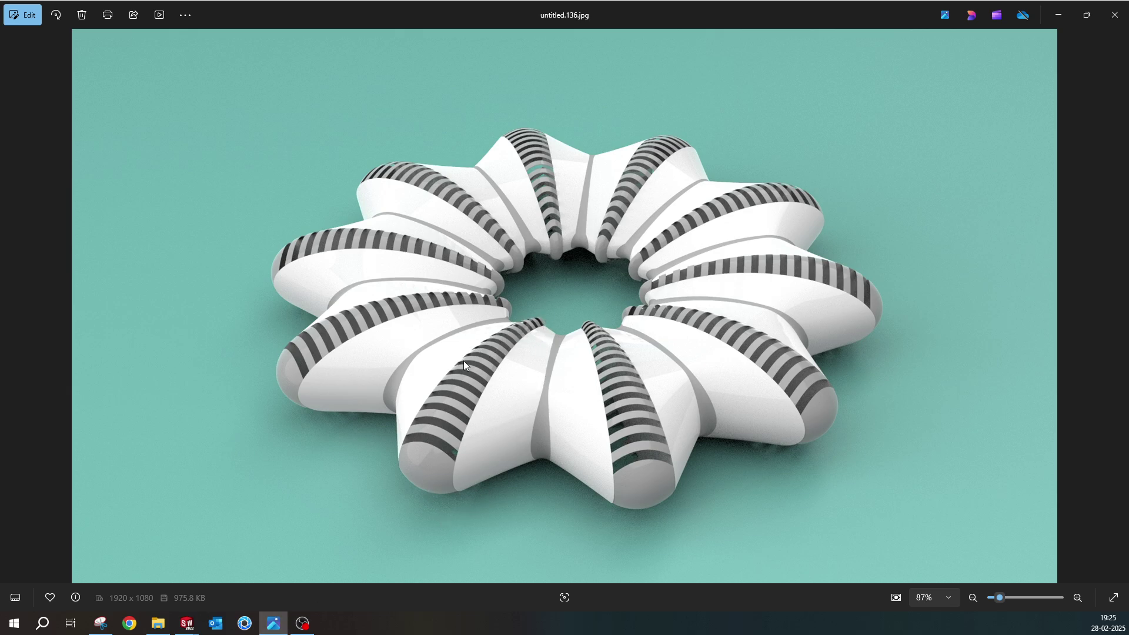
click(187, 623)
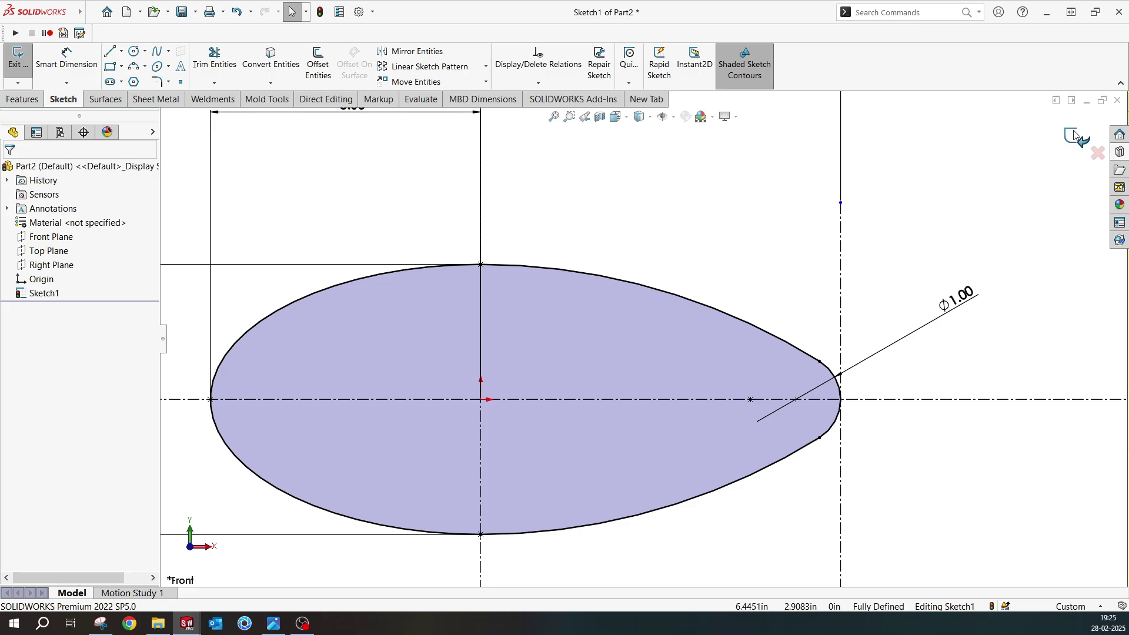
click(1076, 136)
scroll(715, 308, up, 3)
middle_drag(670, 308, 701, 353)
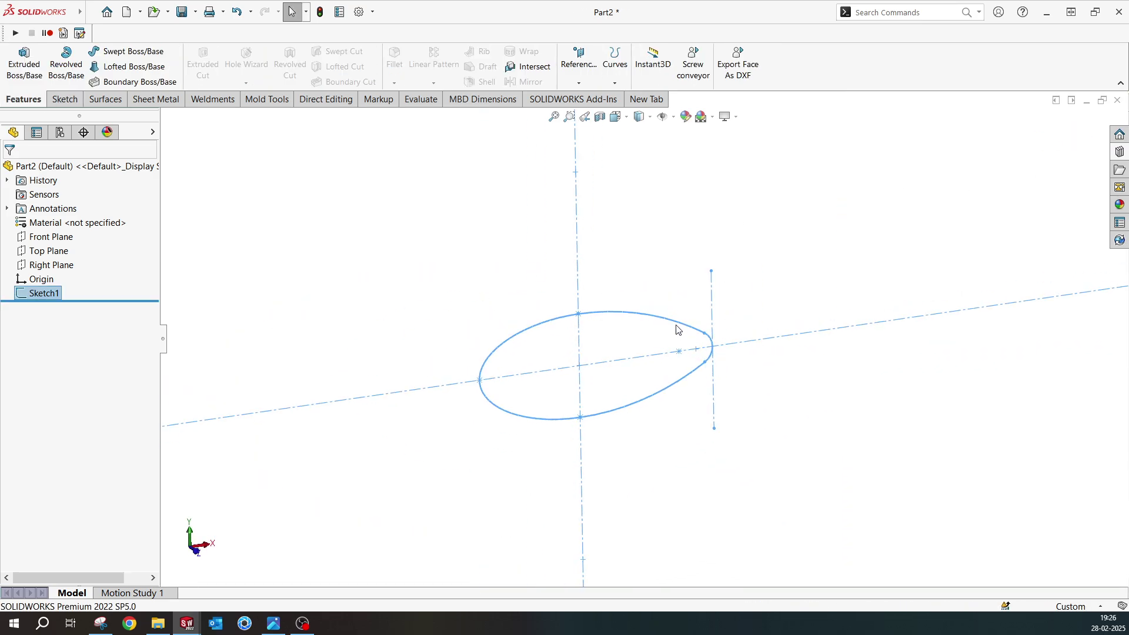
- Reopen the teardrop profile sketch for editing and check the ring's center opening in the reference render
right_click(46, 292)
click(55, 253)
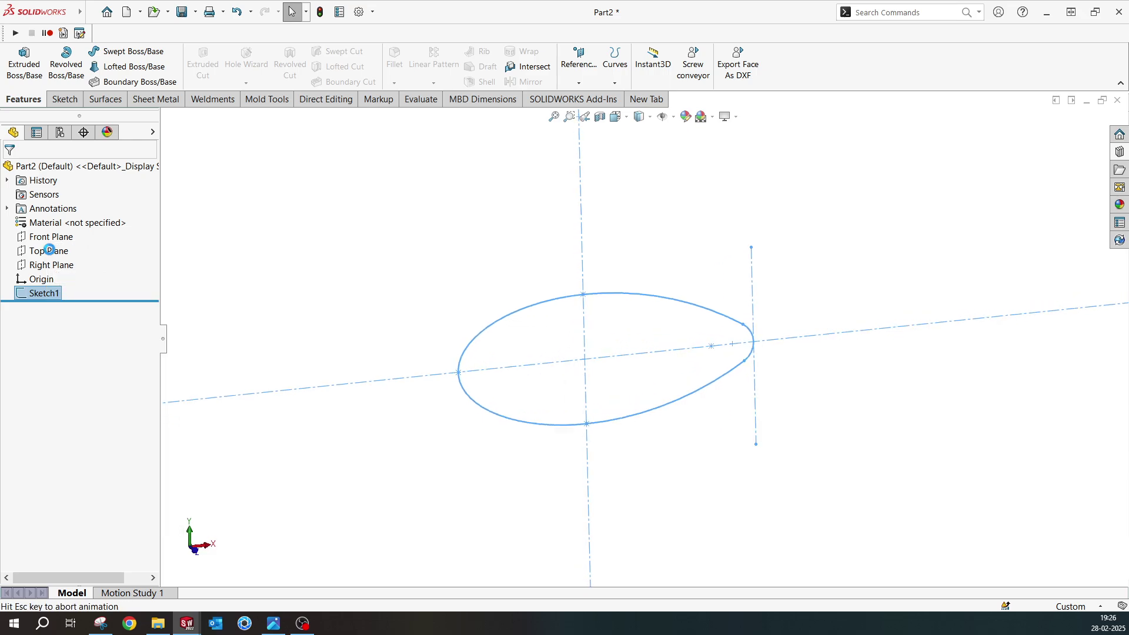
click(274, 623)
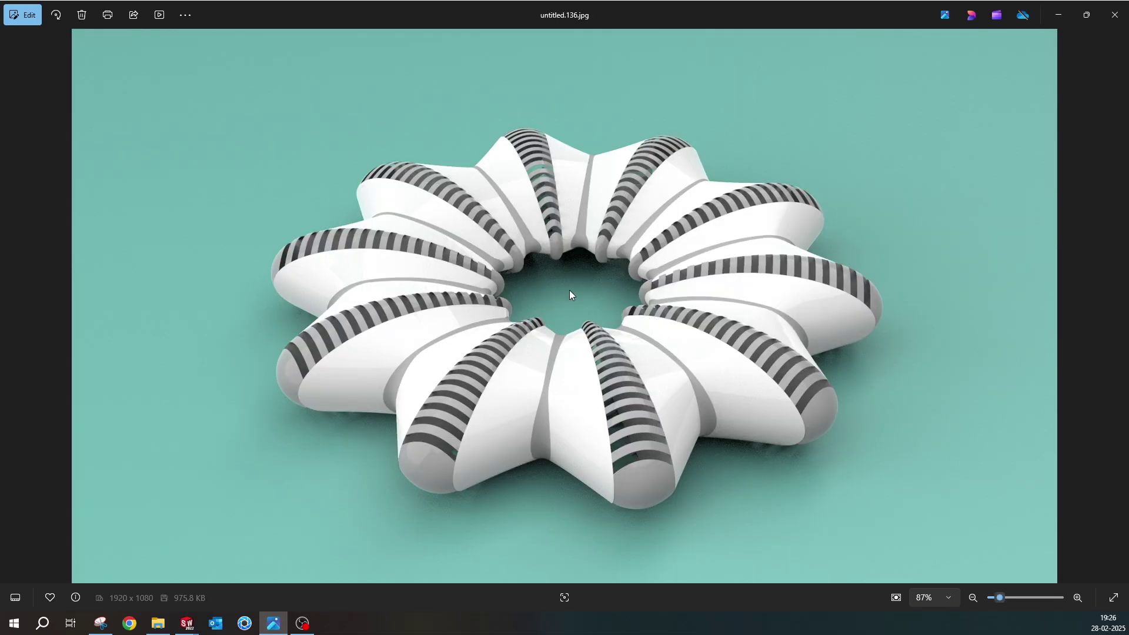
click(274, 623)
- Draw a vertical construction line about 6.4 in long, about 7.62 in right of the origin and crossing the horizontal centerline
click(121, 51)
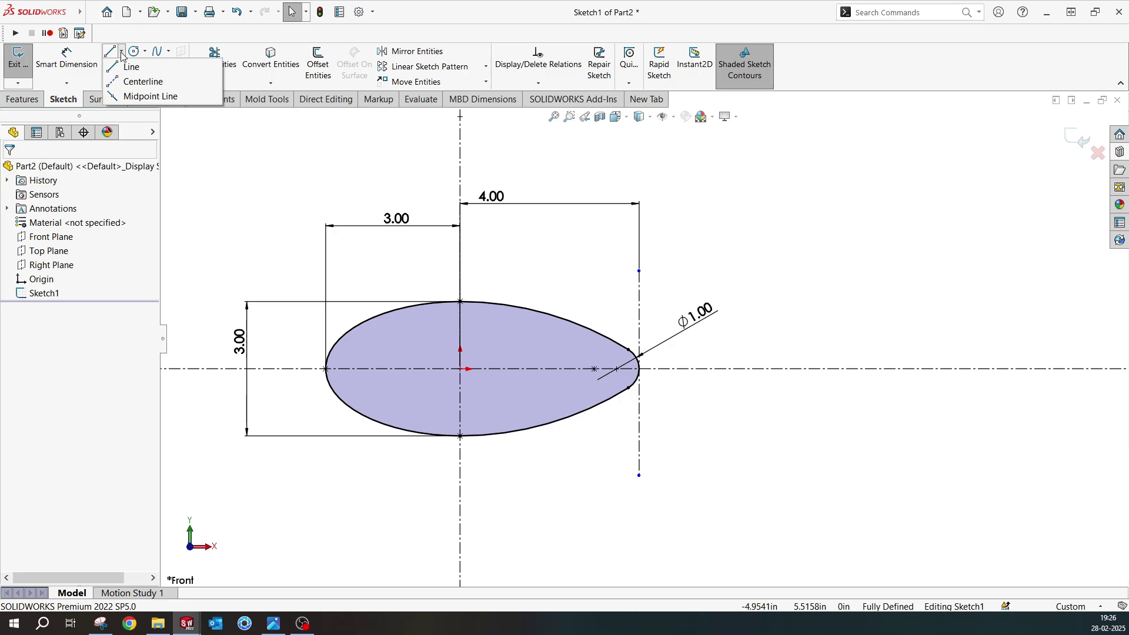
click(136, 81)
mouse_move(802, 189)
mouse_down()
mouse_move(829, 470)
mouse_move(802, 475)
mouse_up()
- Dimension the outer vertical construction line 6 in from the vertical centerline through the origin and exit the sketch
click(67, 59)
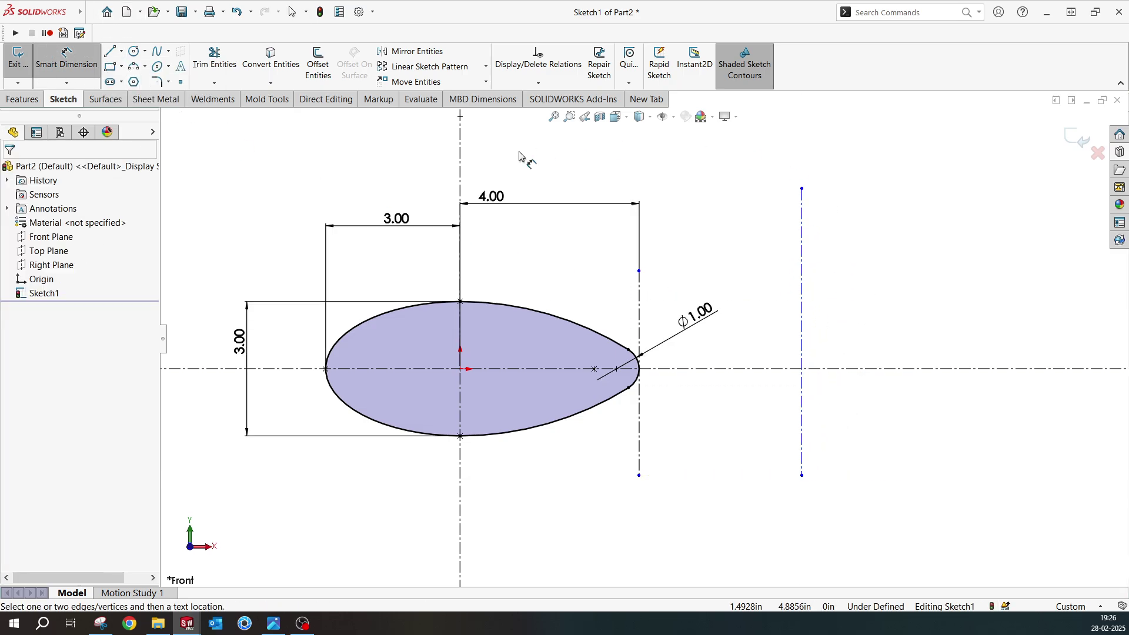
click(462, 177)
click(801, 223)
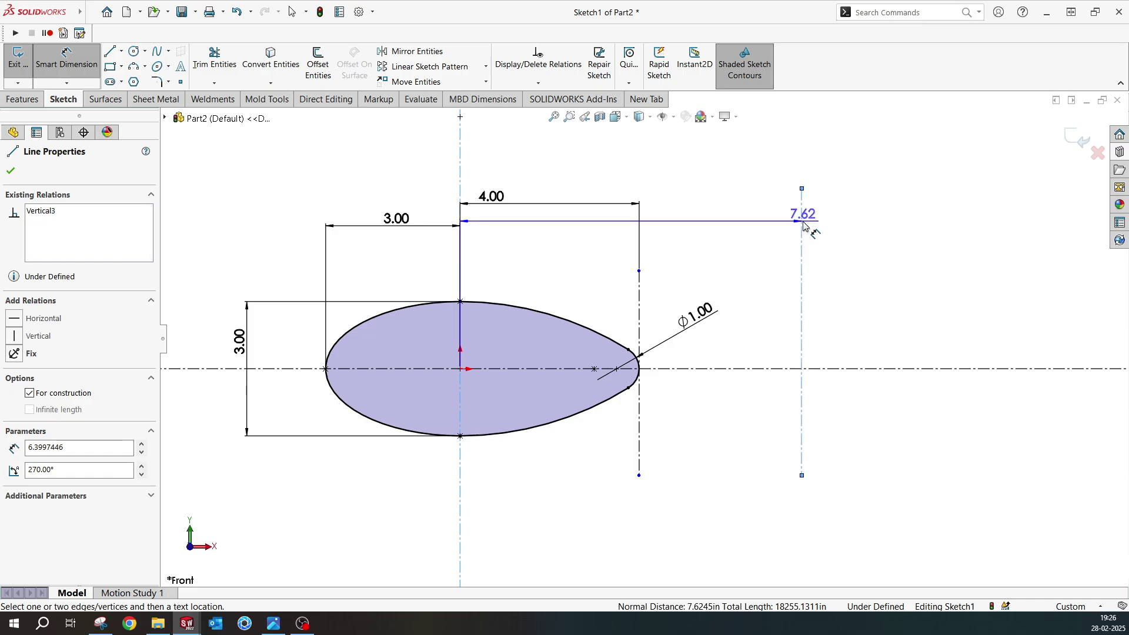
click(621, 142)
text(6)
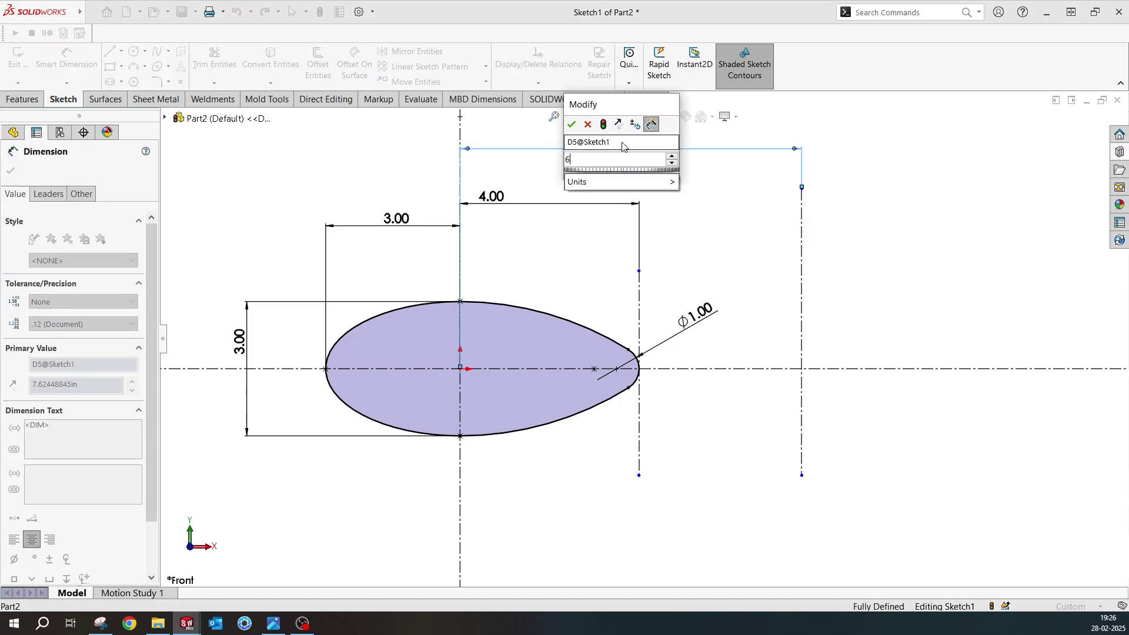
key(Return)
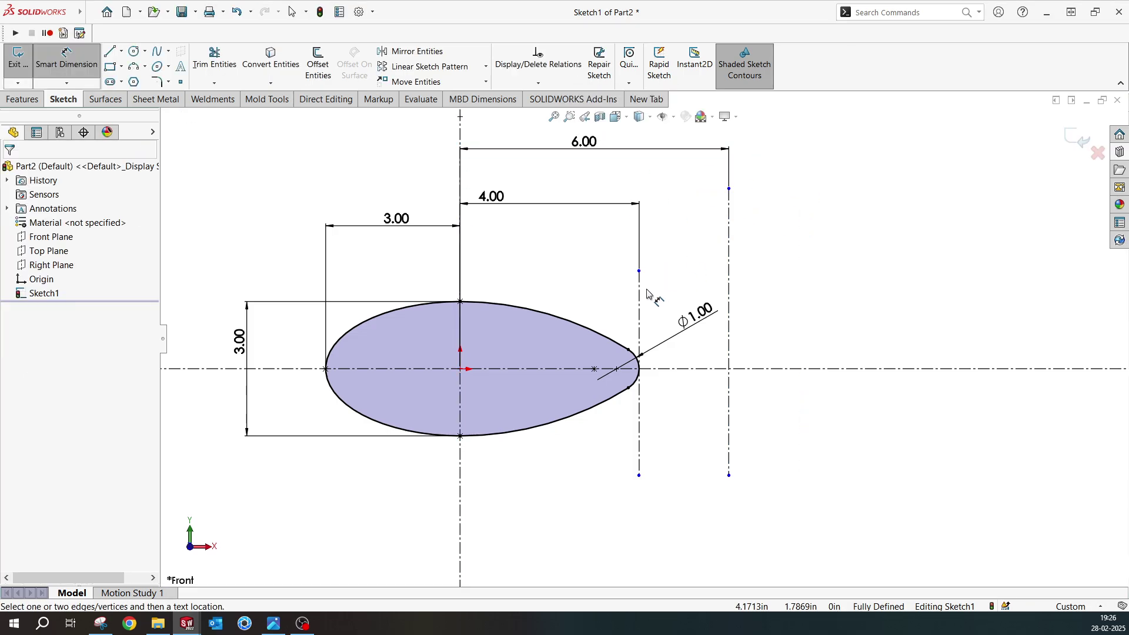
click(1081, 139)
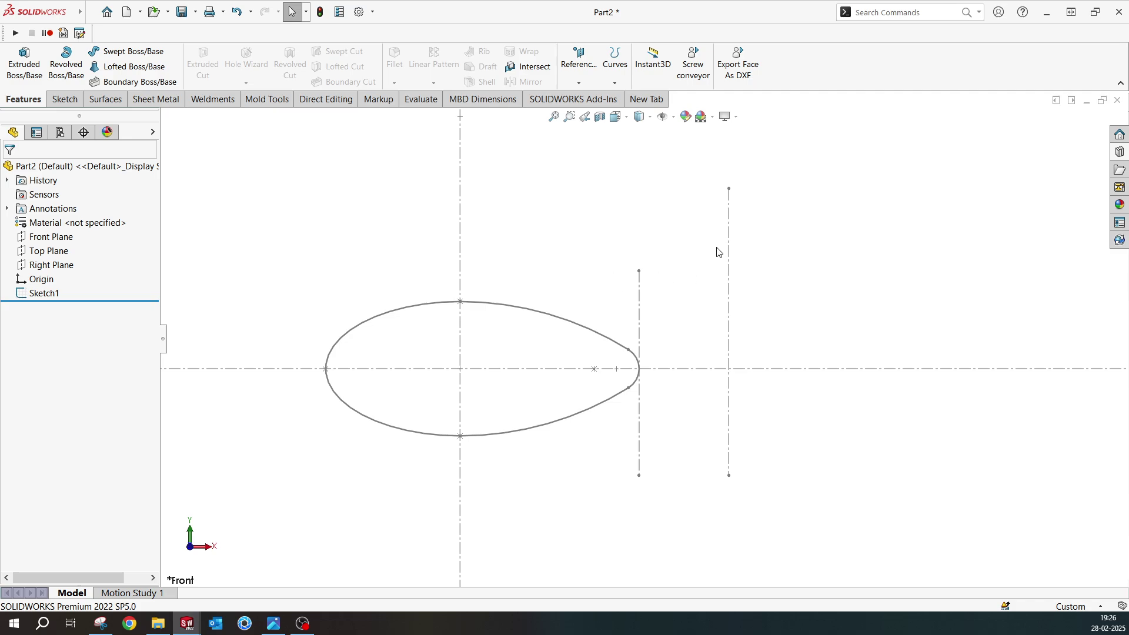
- Create a reference plane through the outer vertical construction line at 5° to the Front Plane
middle_drag(707, 239, 664, 325)
click(32, 241)
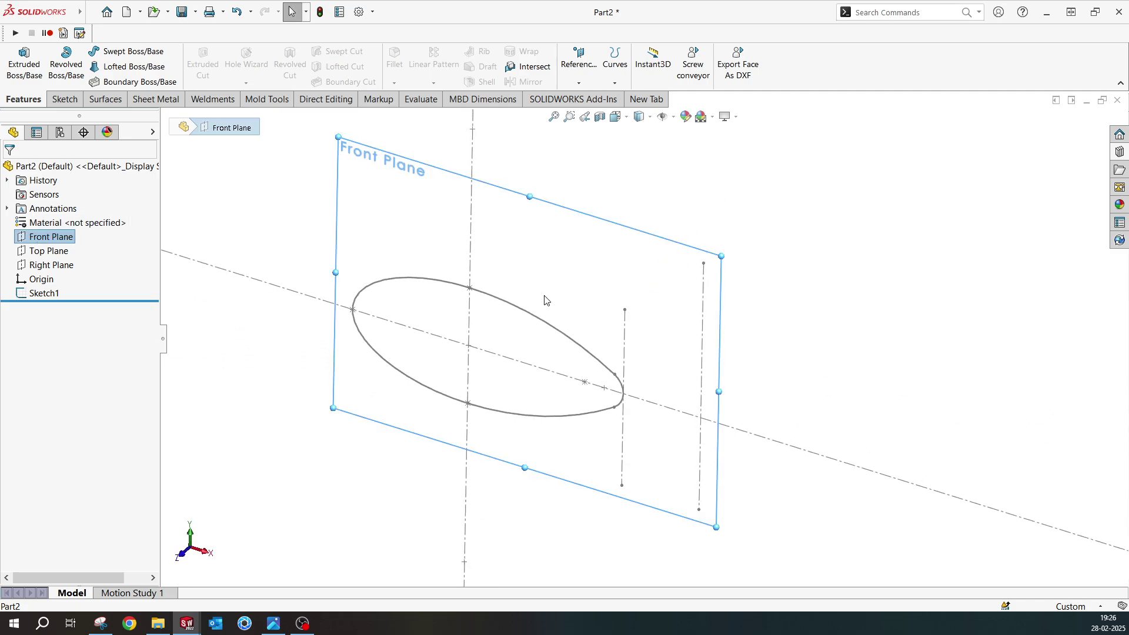
click(704, 286)
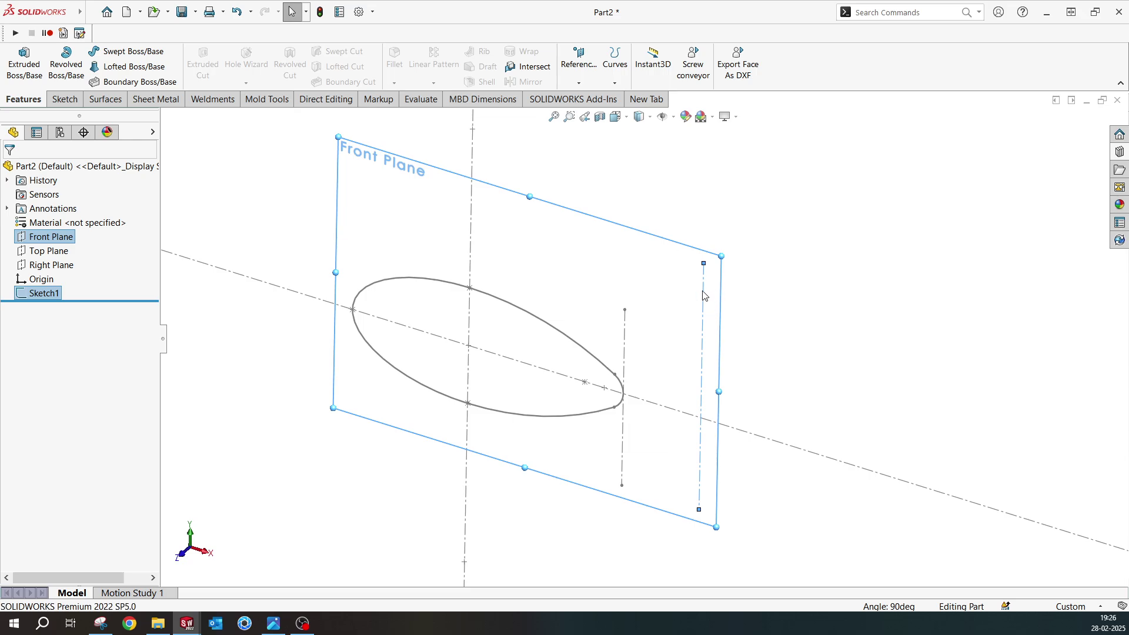
click(578, 65)
click(584, 99)
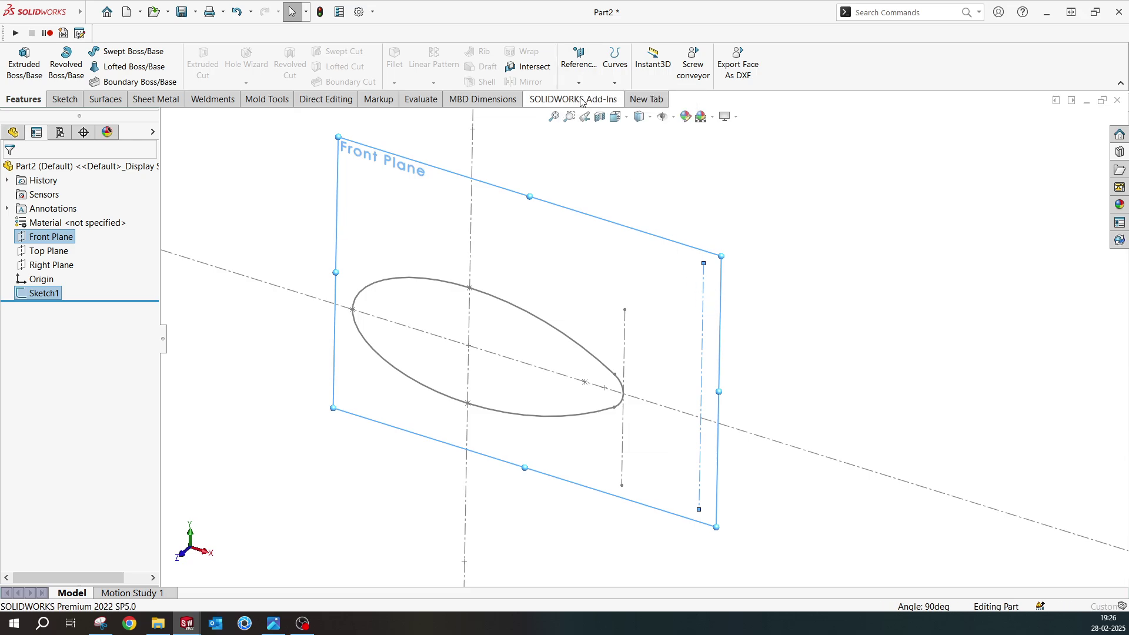
click(21, 340)
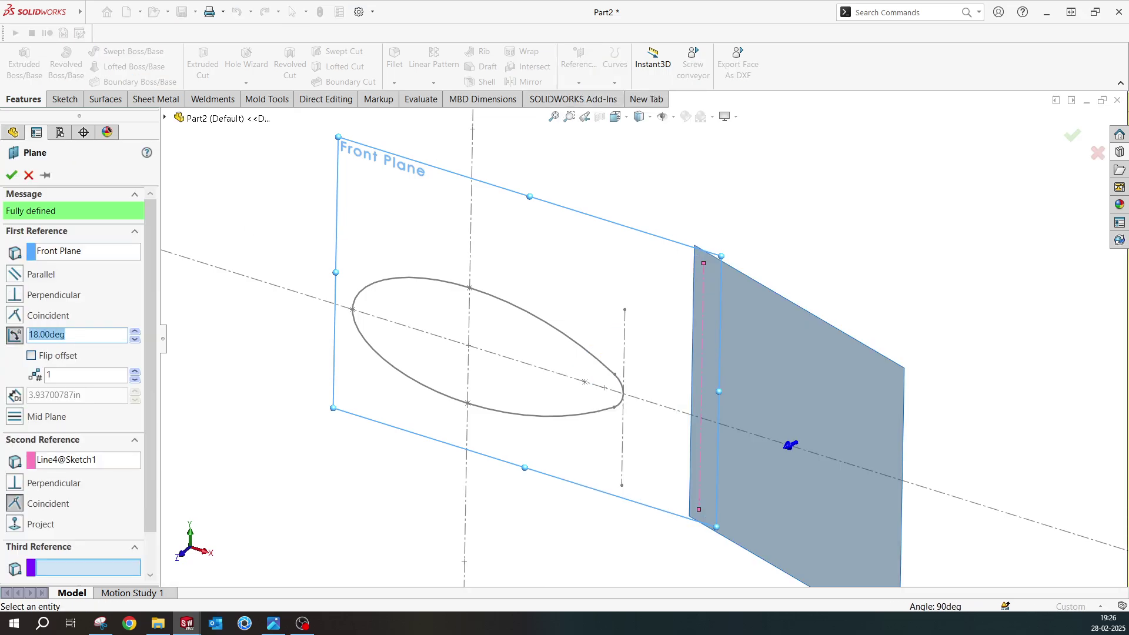
text(5)
key(Return)
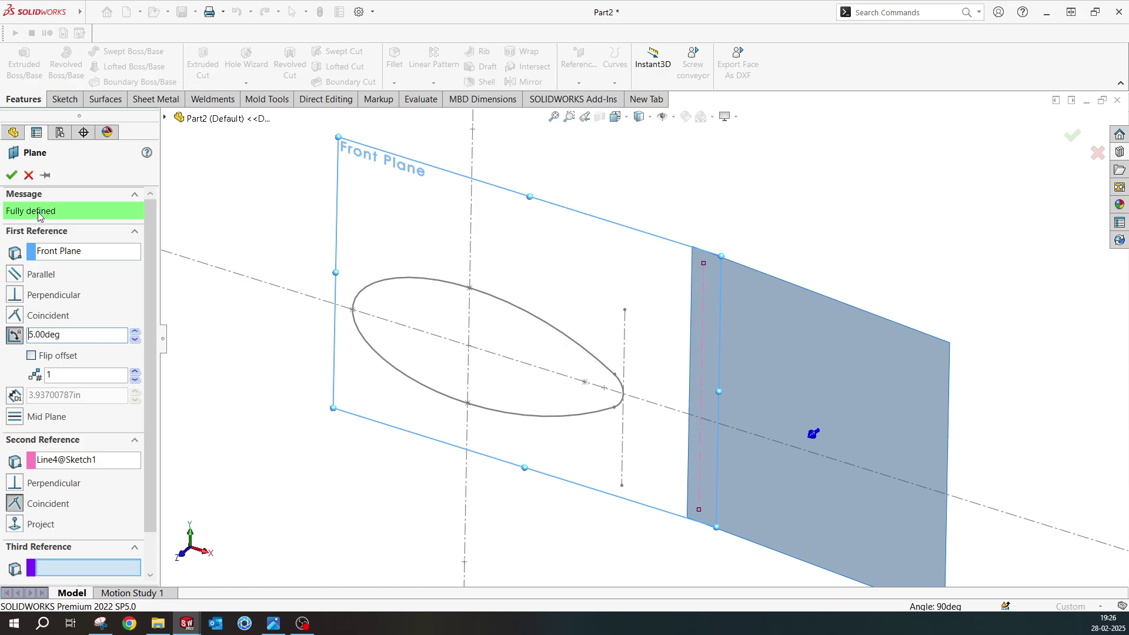
click(12, 175)
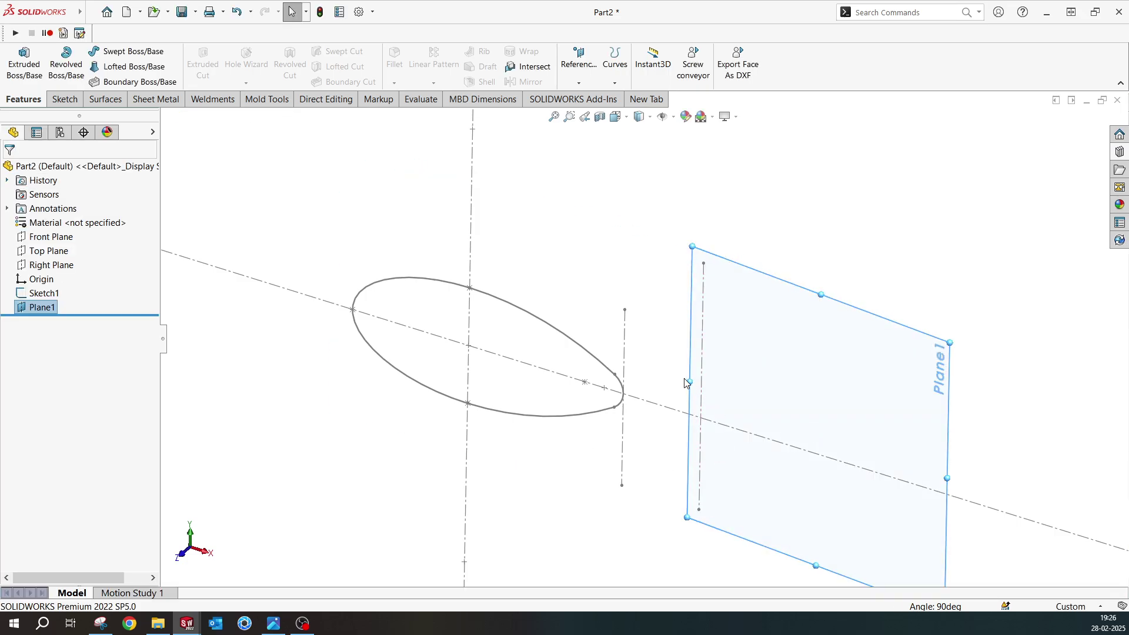
- Check the angled plane's tilt against the profile from above and start a sketch on that plane
middle_drag(687, 384, 523, 451)
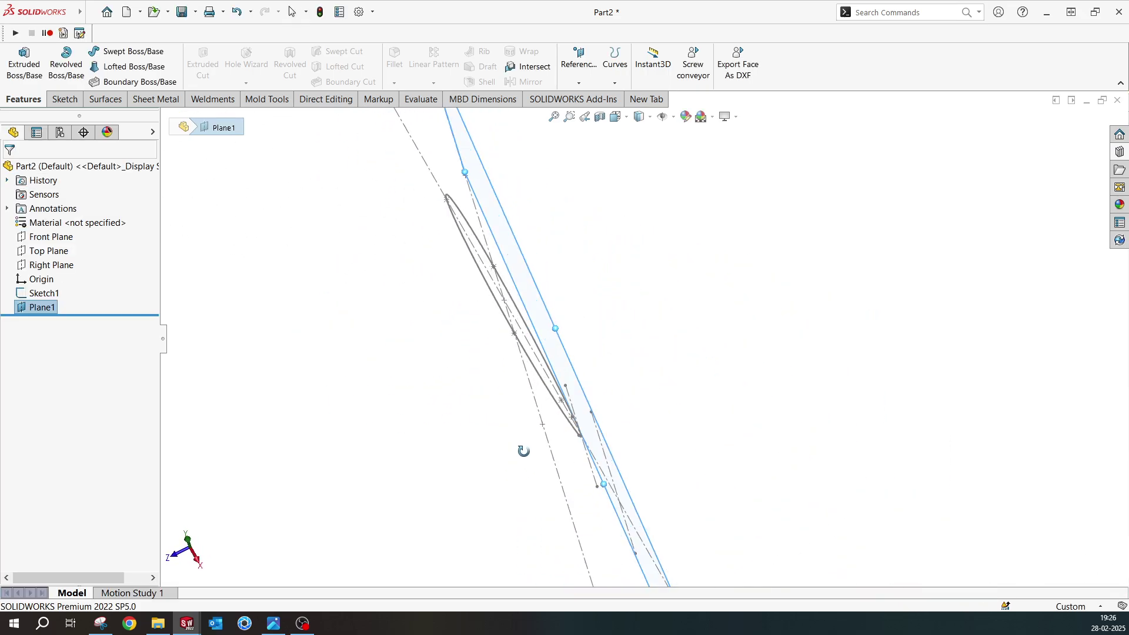
key(space)
click(466, 371)
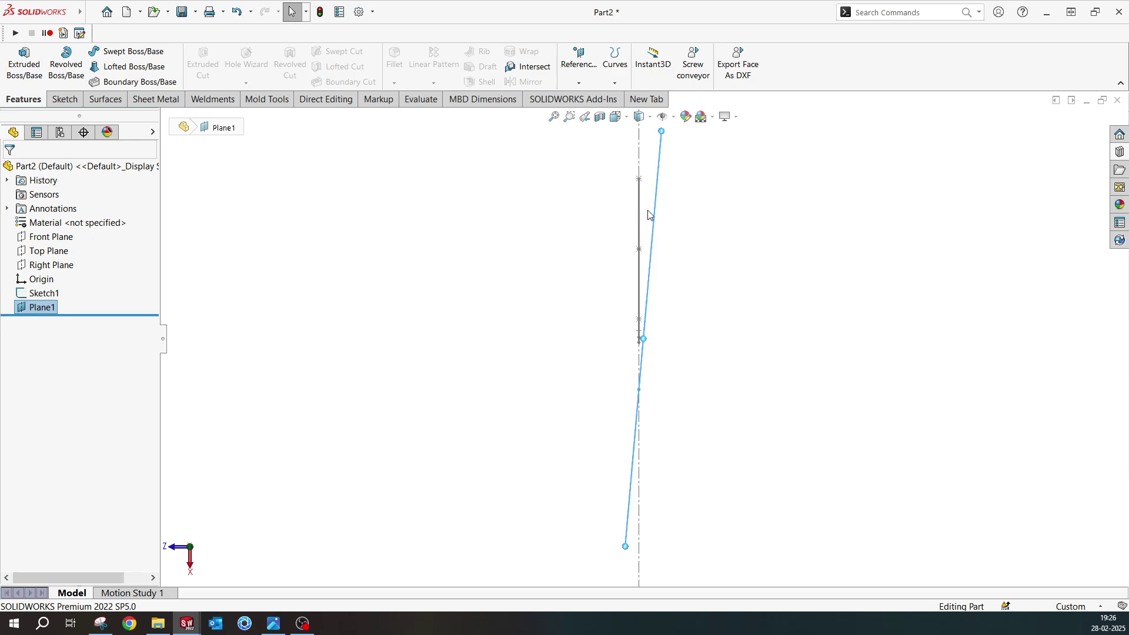
mouse_move(668, 238)
middle_down()
mouse_move(722, 259)
mouse_move(647, 330)
mouse_move(530, 383)
middle_up()
right_click(735, 187)
click(762, 213)
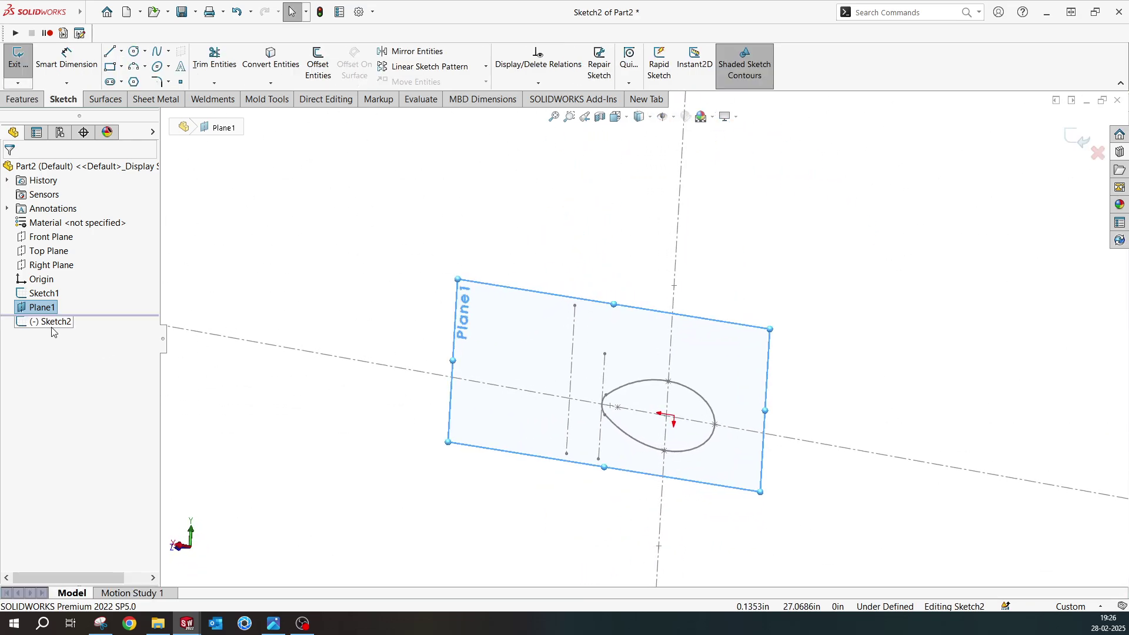
- Offset the original teardrop profile 0.2 in inward with the direction reversed, and exit the sketch on the angled plane
click(45, 292)
click(322, 68)
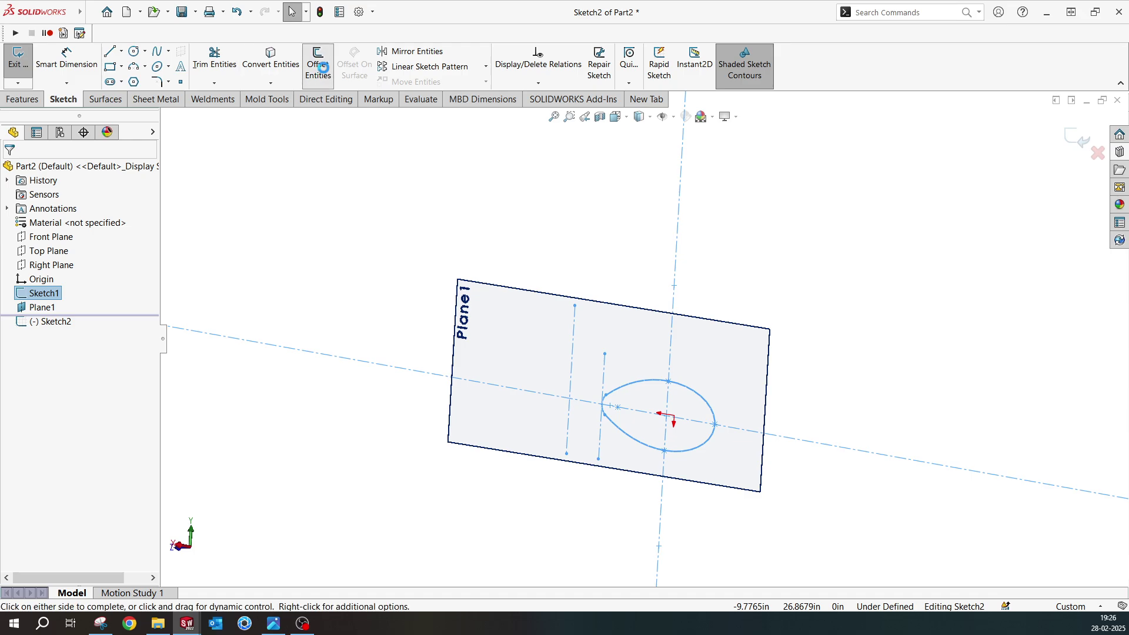
text(0.25)
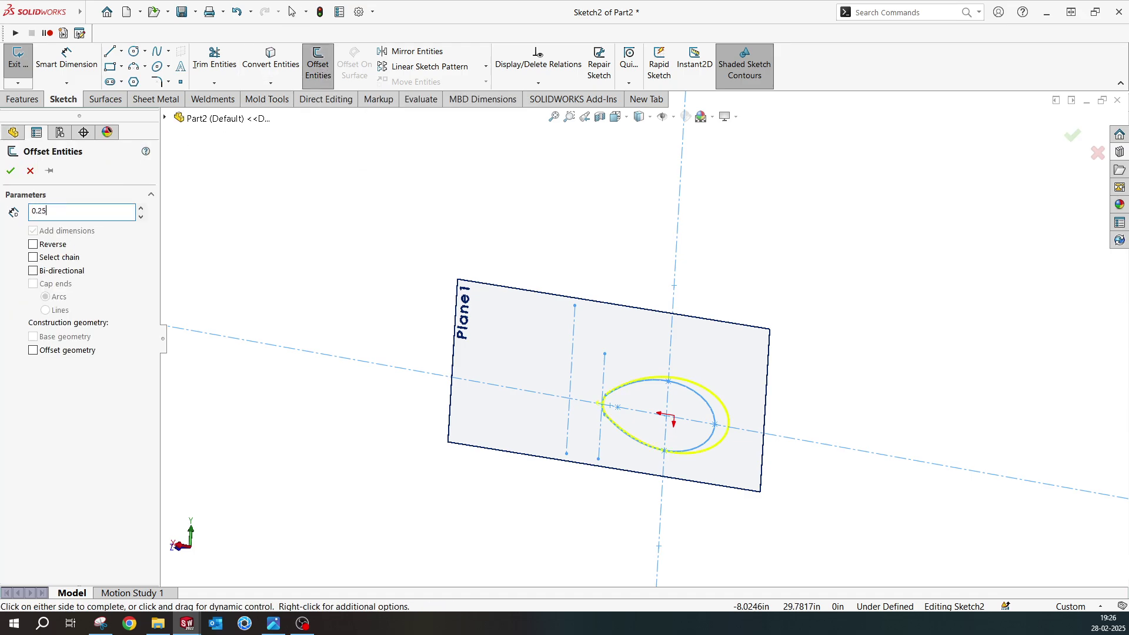
key(Return)
scroll(693, 433, down, 5)
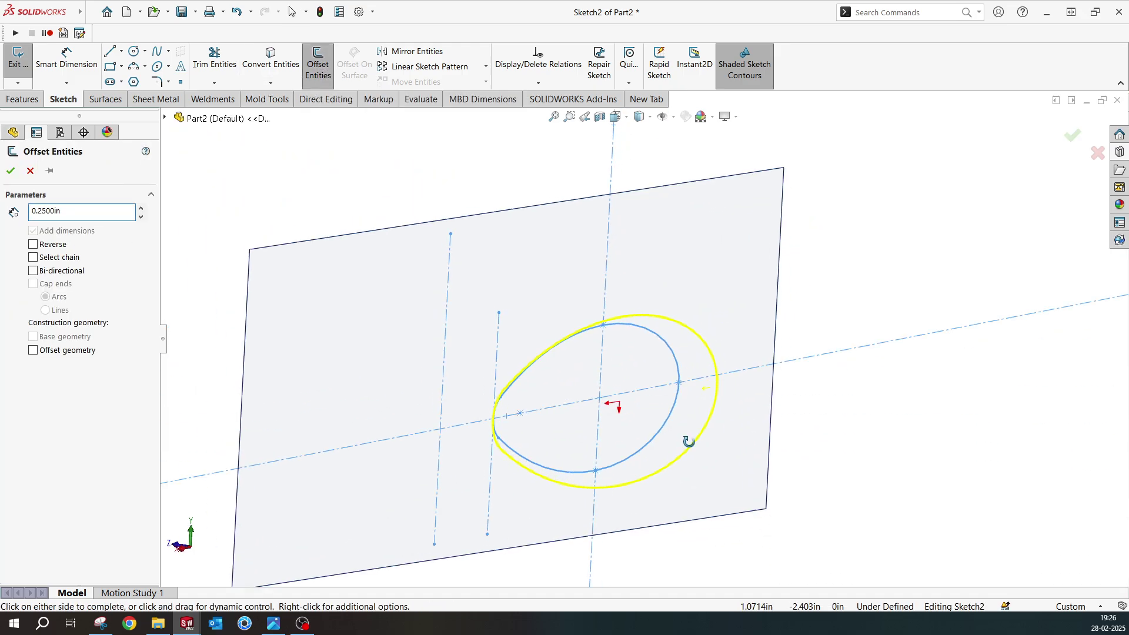
double_click(48, 211)
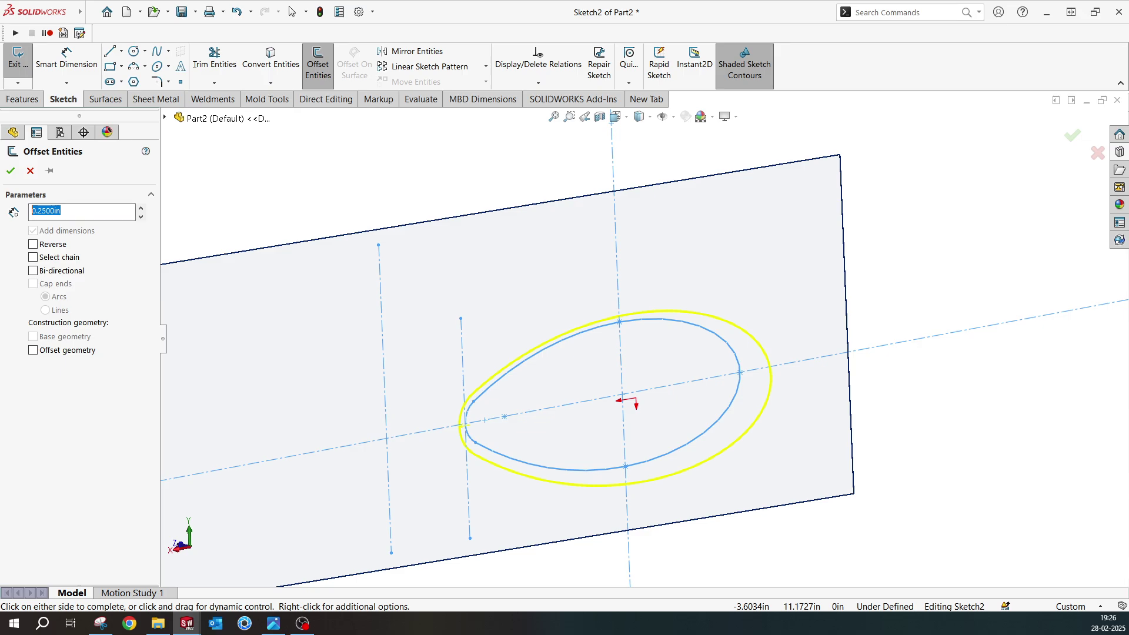
text(0.2)
key(Return)
click(33, 244)
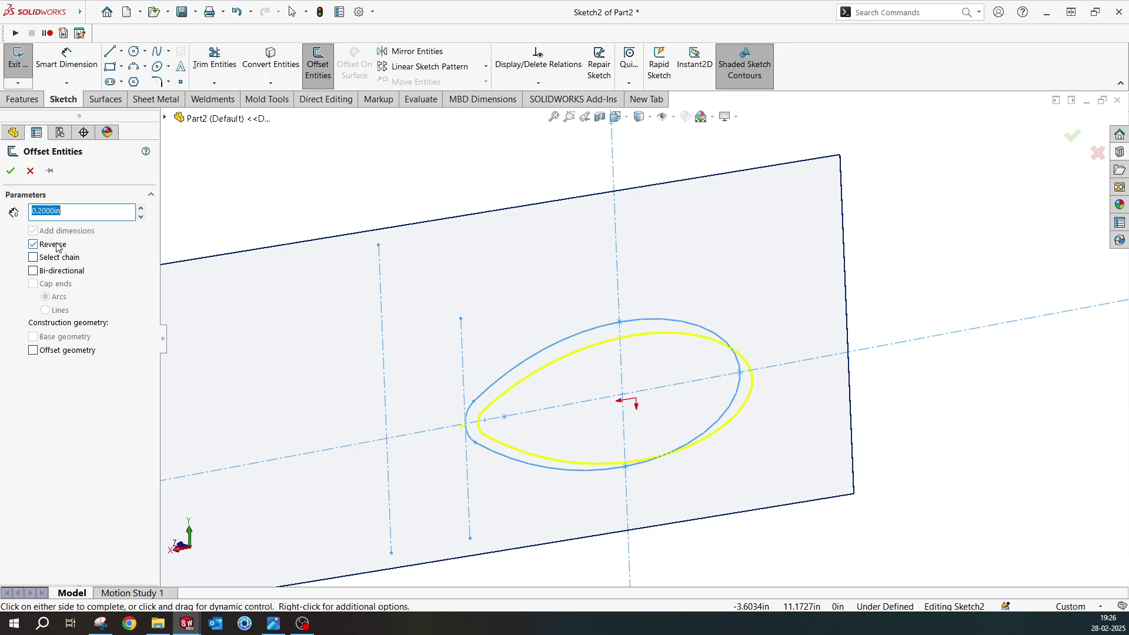
click(10, 170)
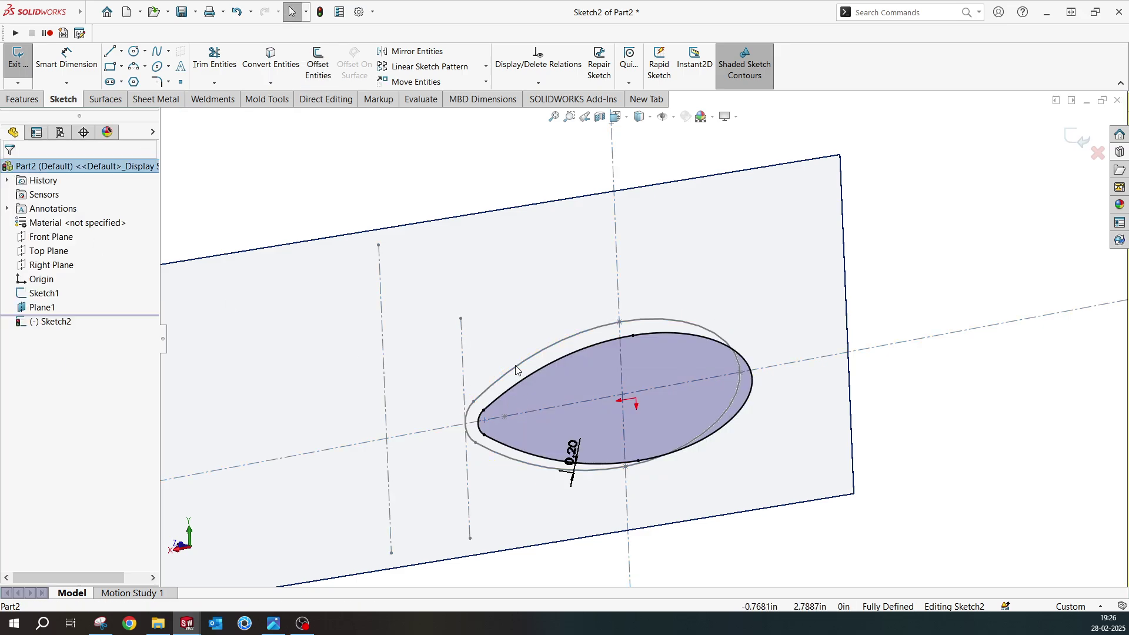
middle_drag(453, 353, 466, 351)
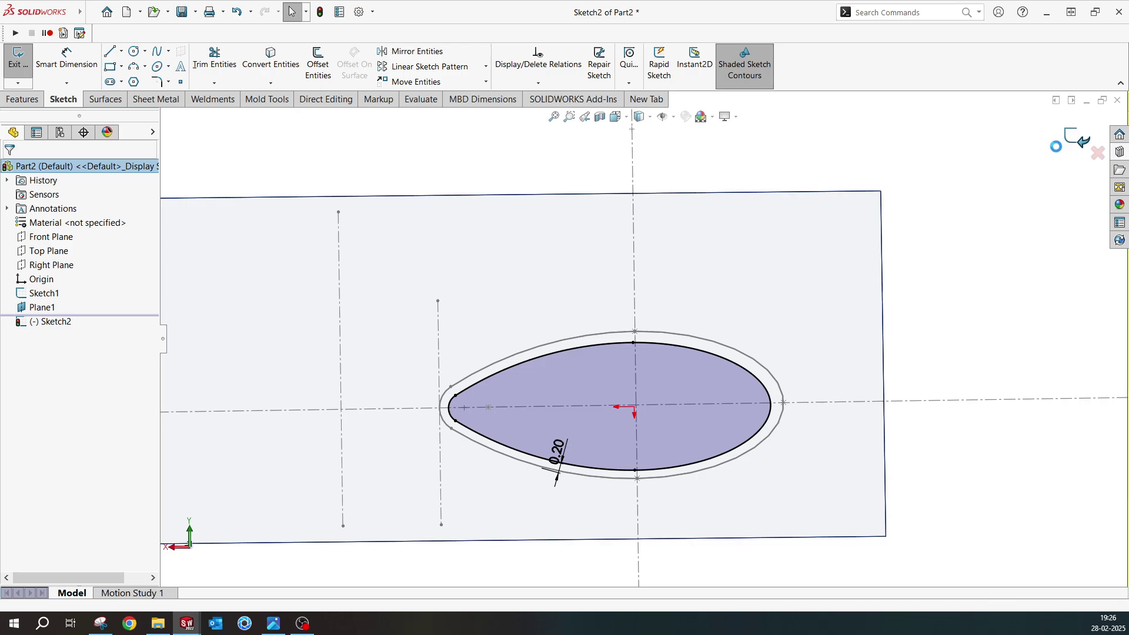
click(1080, 139)
- Create a second plane through the ring axis line at 5° to the Front Plane, with the offset flipped to the other side
middle_drag(536, 420, 708, 406)
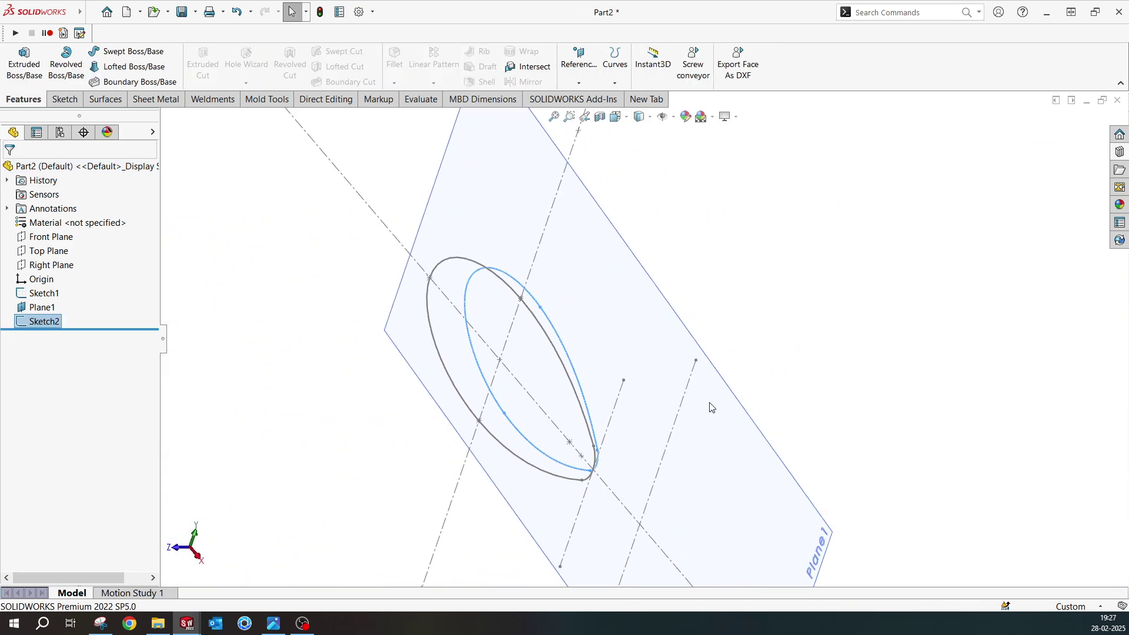
key(Escape)
scroll(663, 320, up, 3)
middle_drag(663, 320, 588, 347)
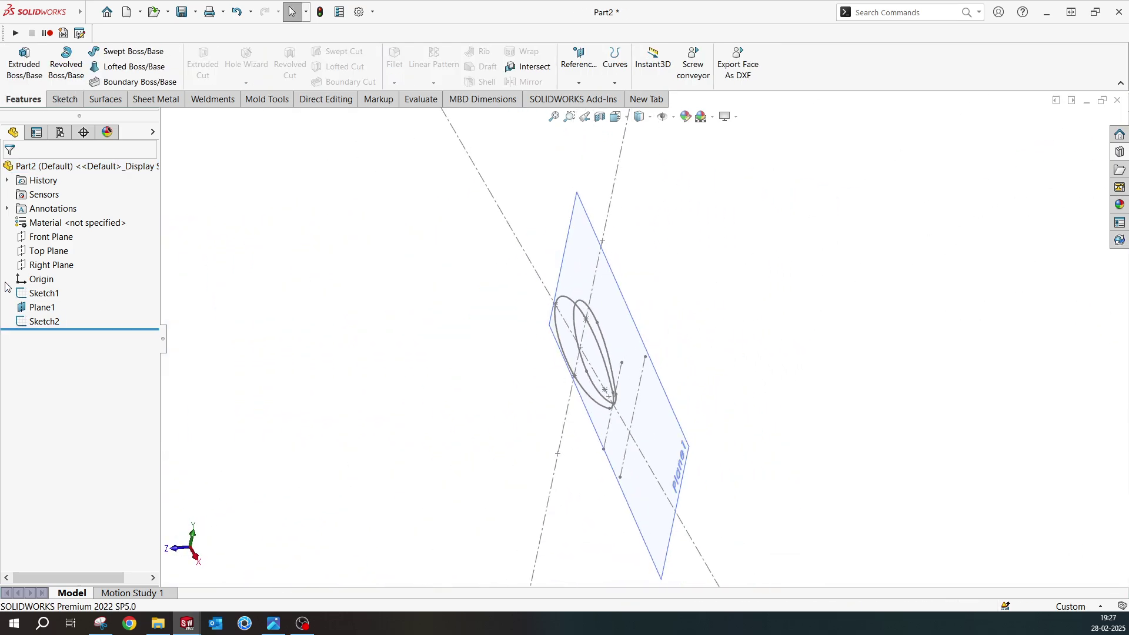
click(50, 312)
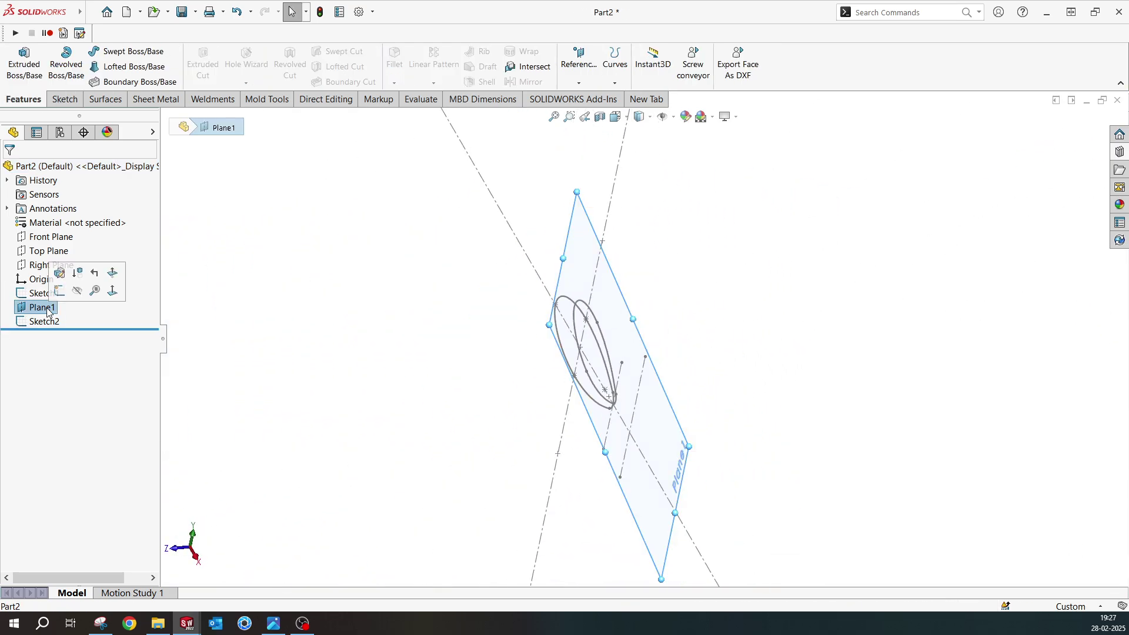
click(35, 237)
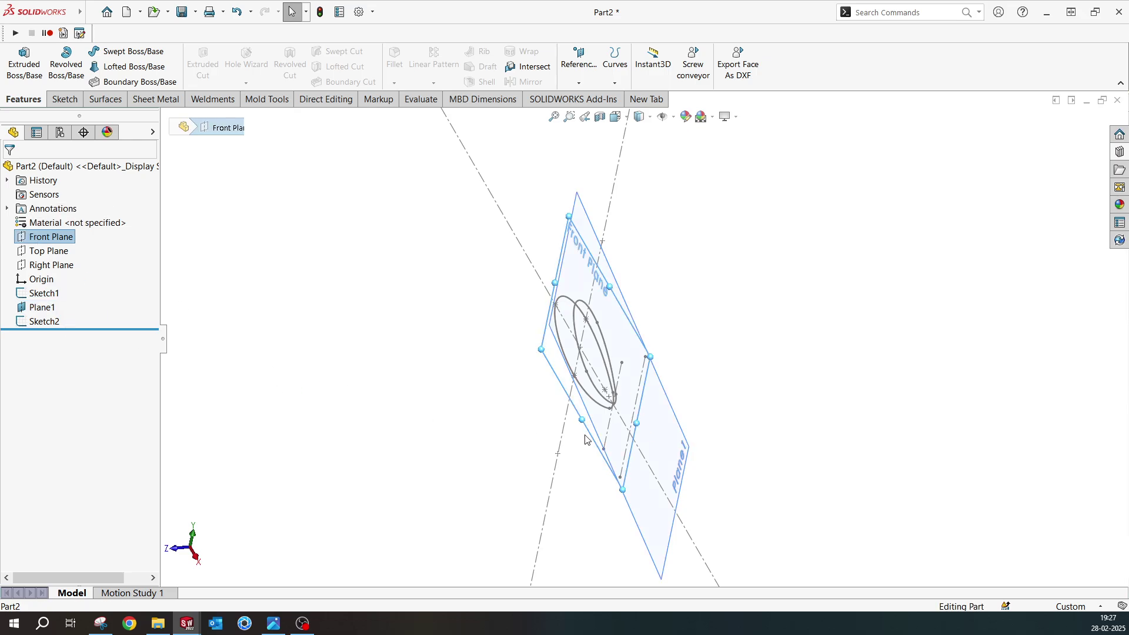
ctrl+click(644, 373)
click(580, 82)
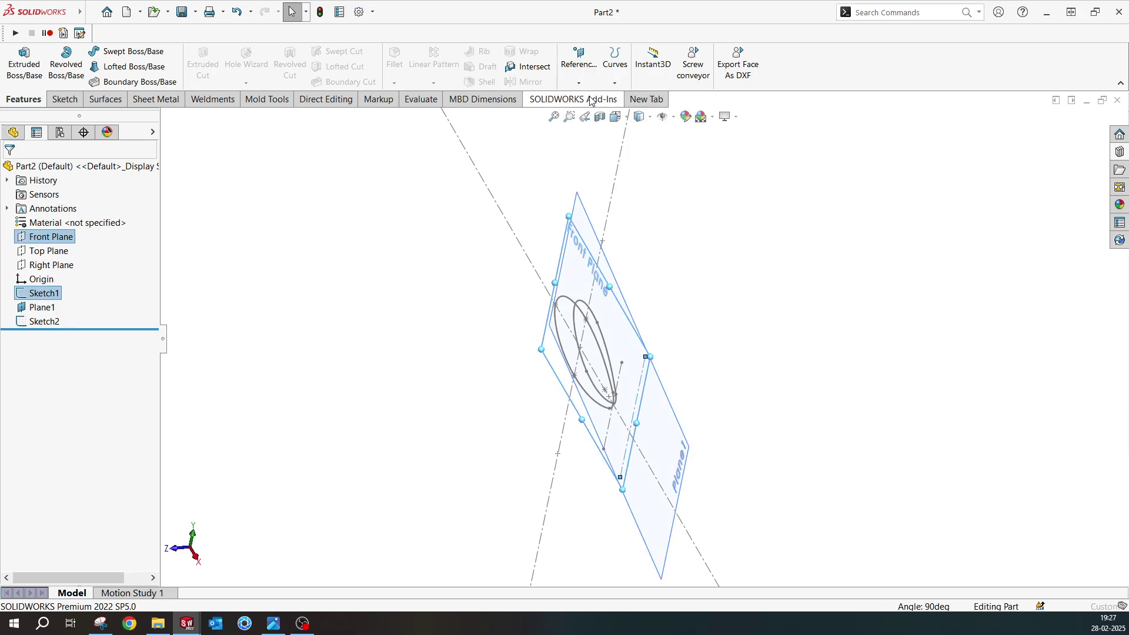
click(14, 338)
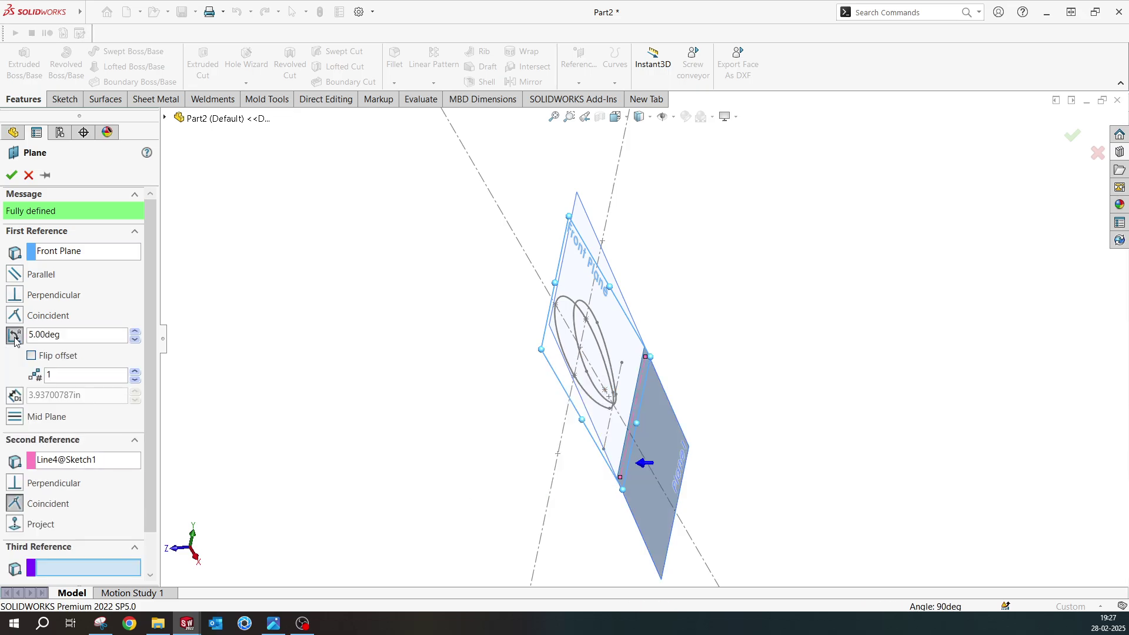
click(43, 357)
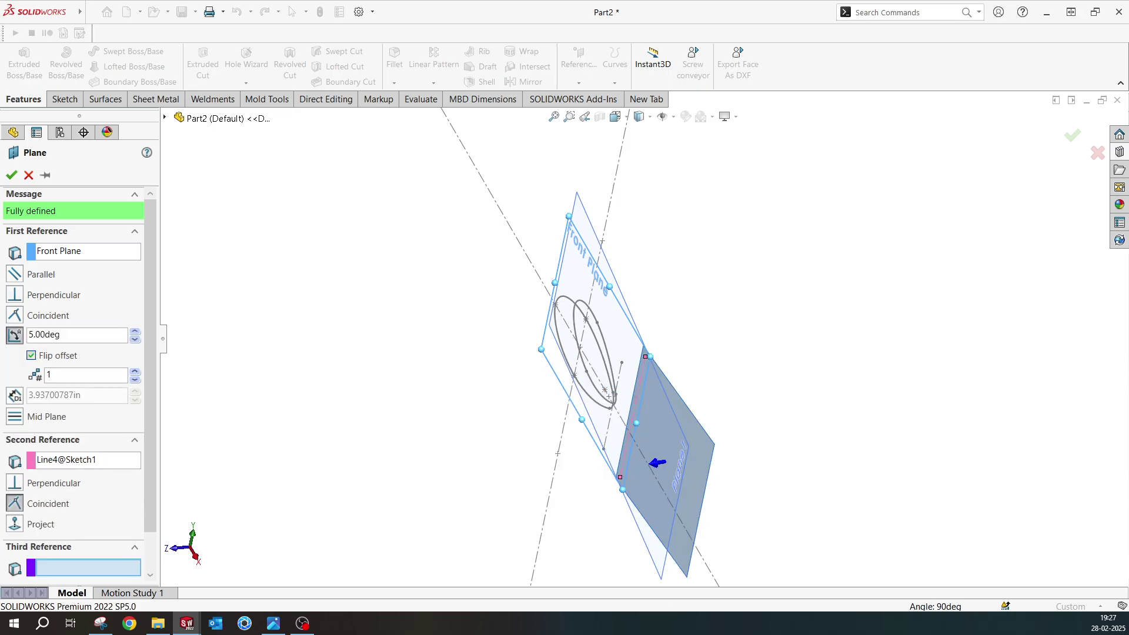
click(11, 175)
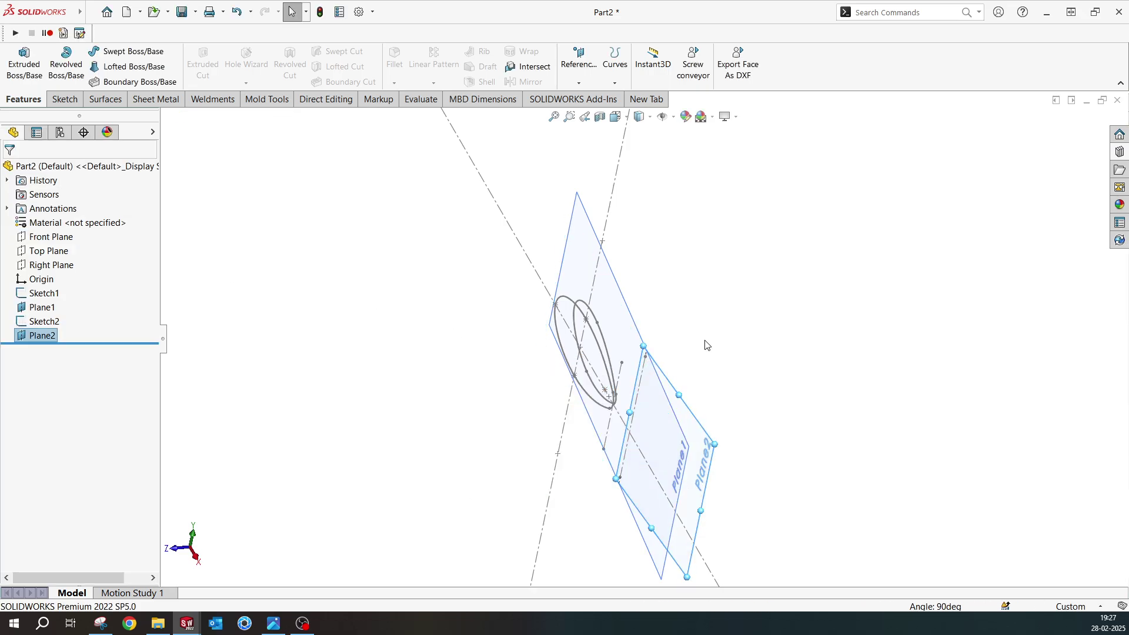
- Sketch a reversed 0.2 in inward offset of the original teardrop profile on the second angled plane and exit the sketch
right_click(686, 297)
click(706, 261)
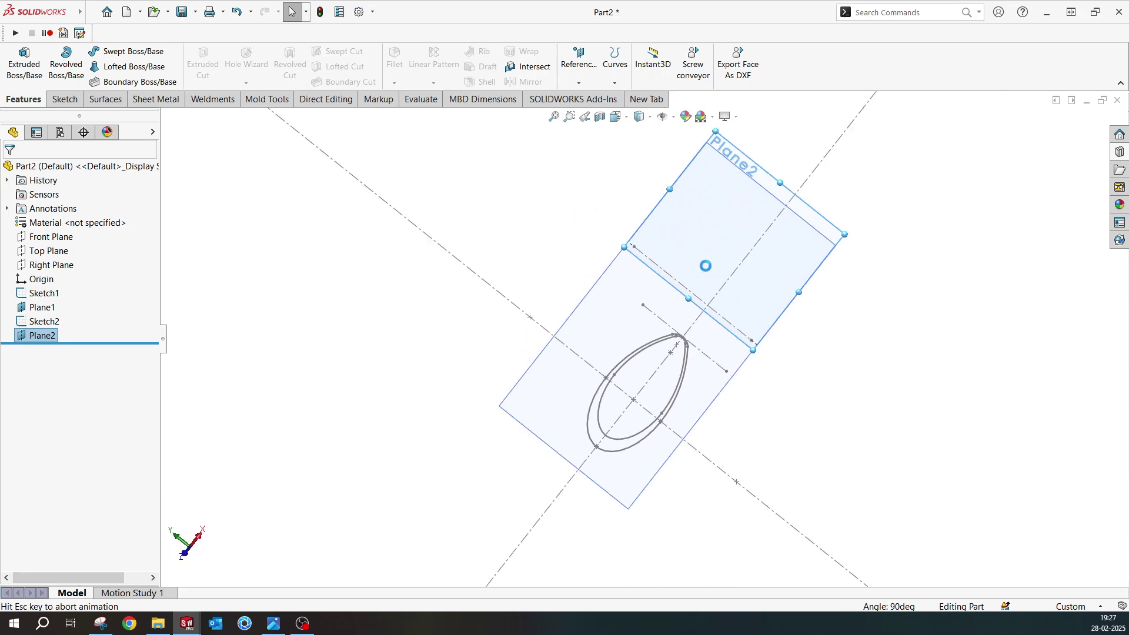
mouse_move(682, 366)
middle_down()
mouse_move(789, 398)
mouse_move(654, 379)
middle_up()
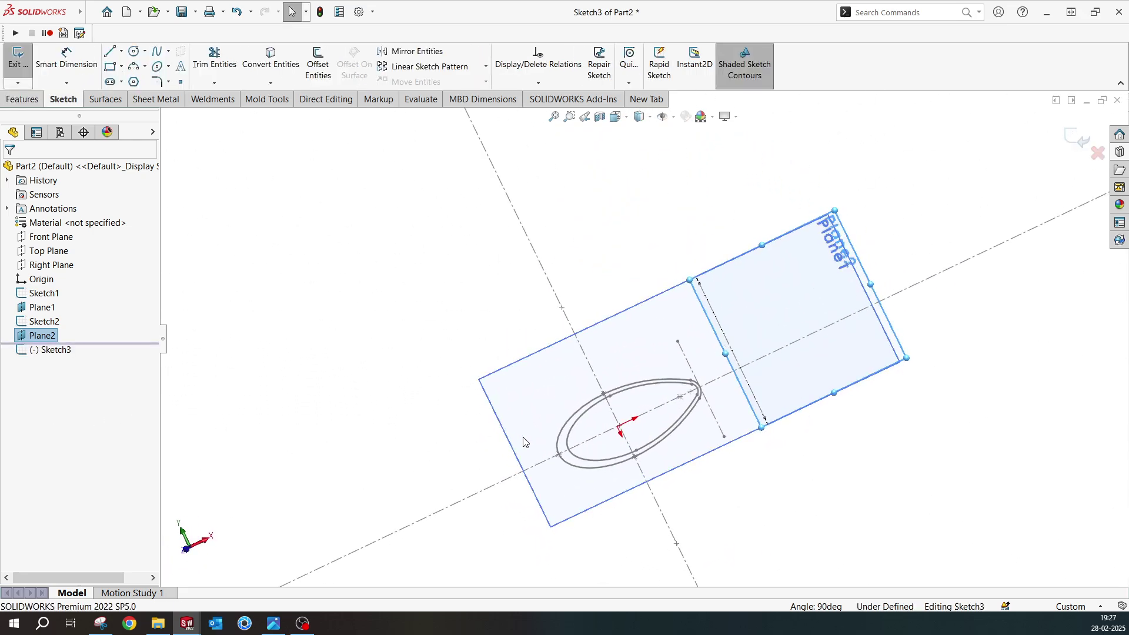
click(50, 293)
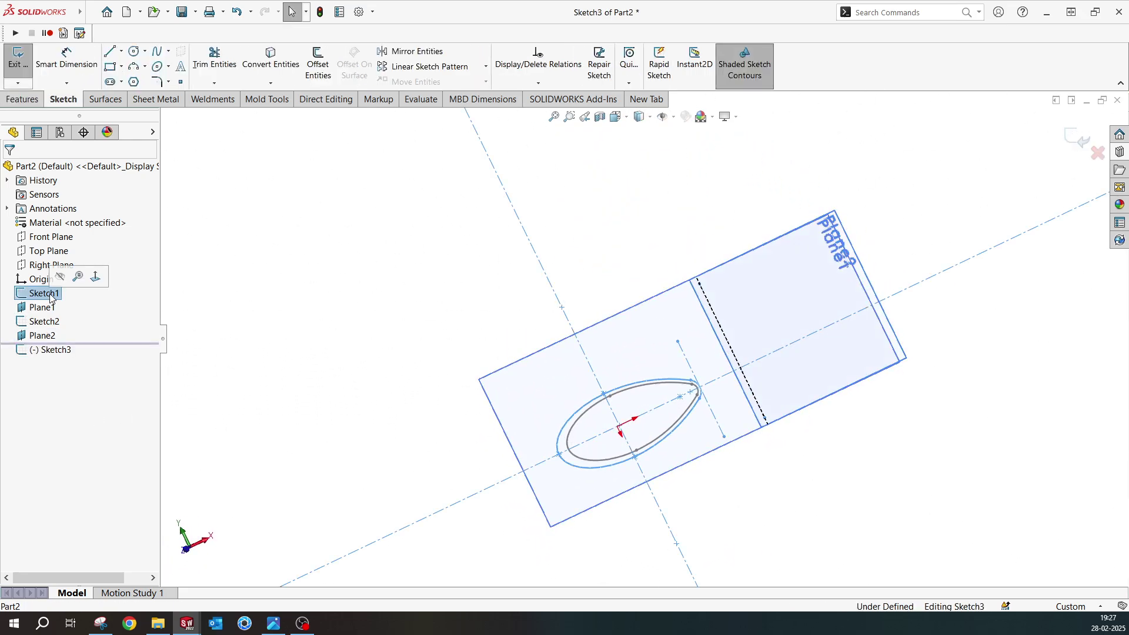
click(318, 65)
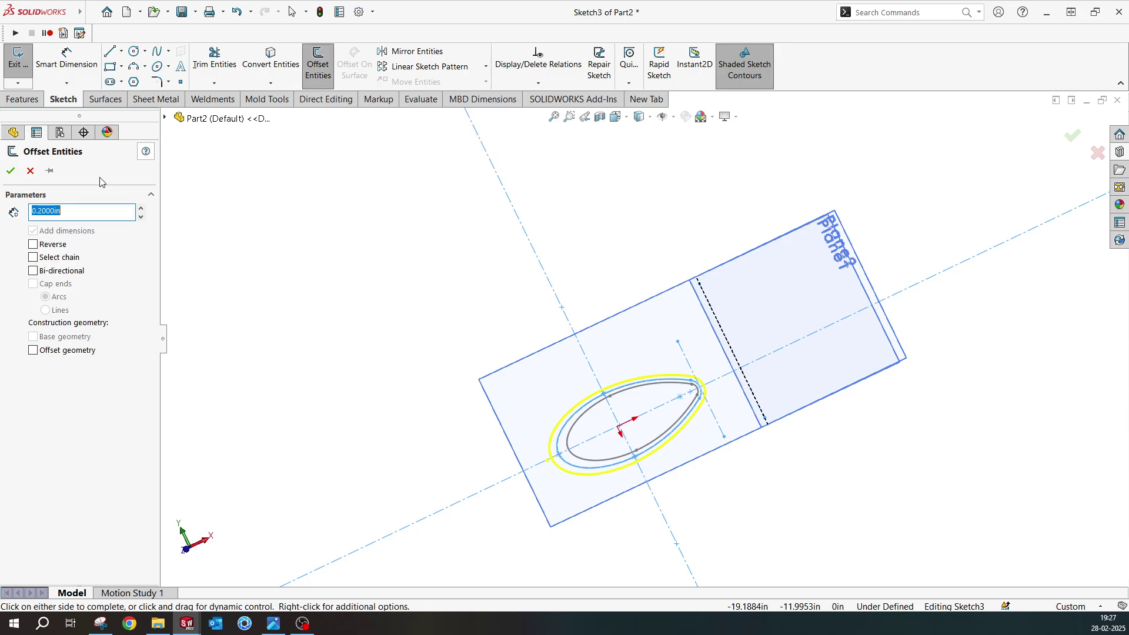
click(59, 248)
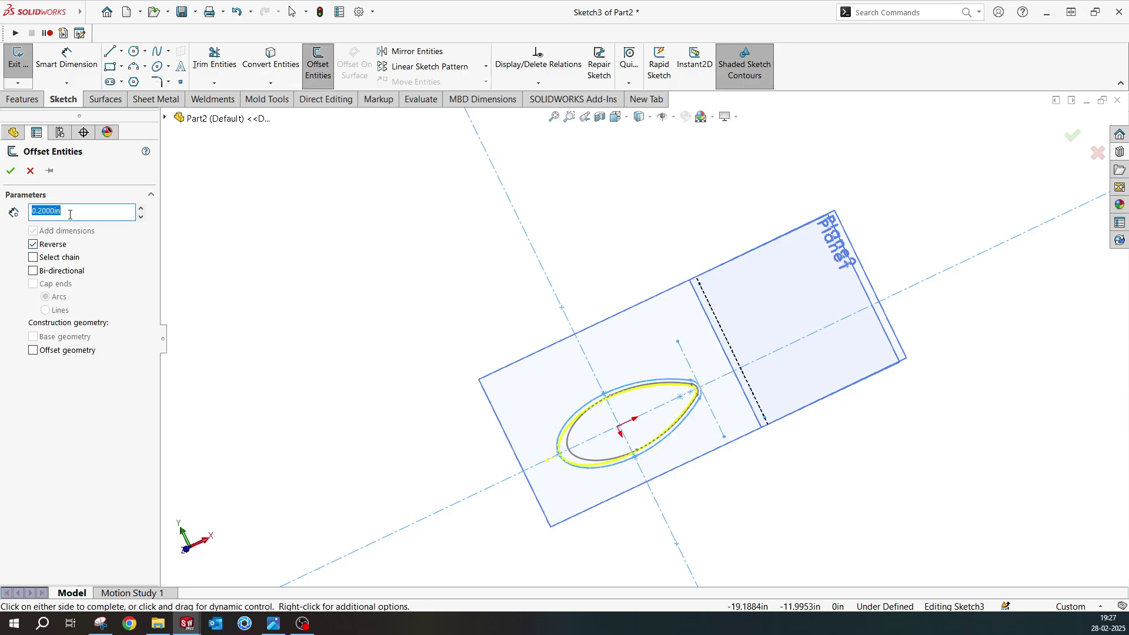
click(11, 171)
mouse_move(660, 428)
middle_down()
mouse_move(575, 459)
mouse_move(660, 370)
mouse_move(619, 356)
middle_up()
click(1081, 138)
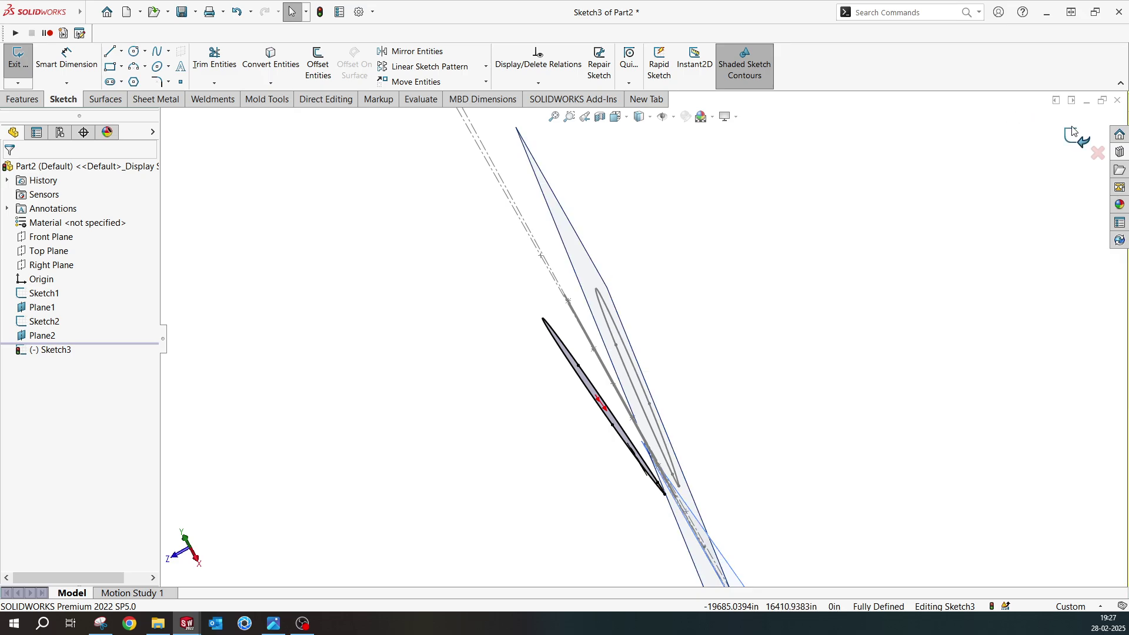
- Hide all reference planes in the graphics area, leaving the three teardrop profiles displayed
middle_drag(642, 316, 628, 313)
click(671, 379)
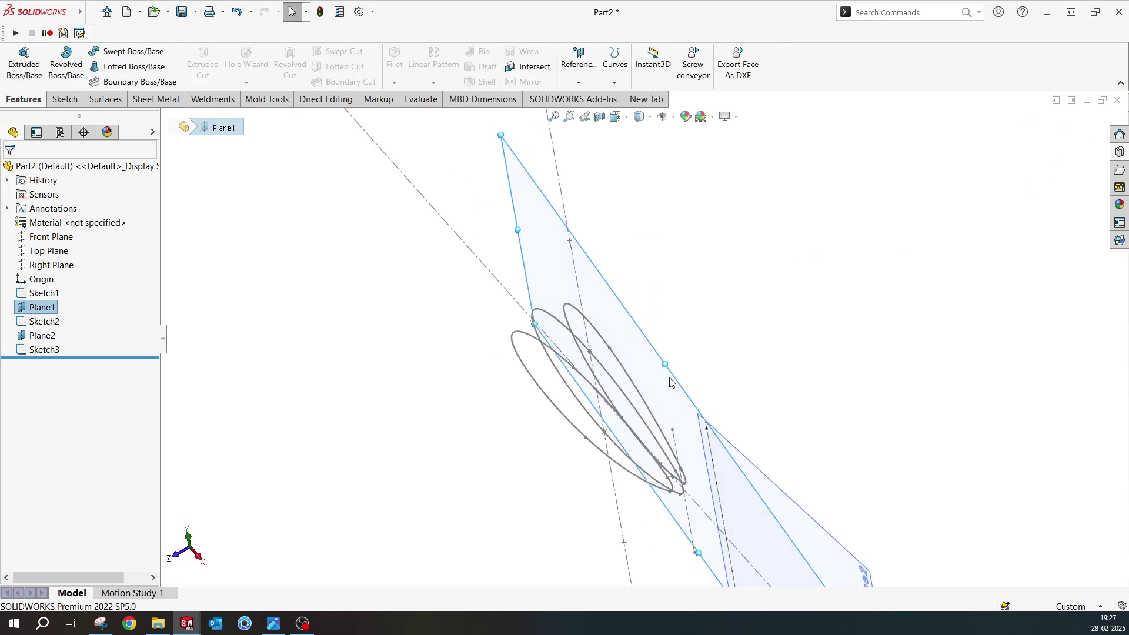
click(680, 194)
click(674, 117)
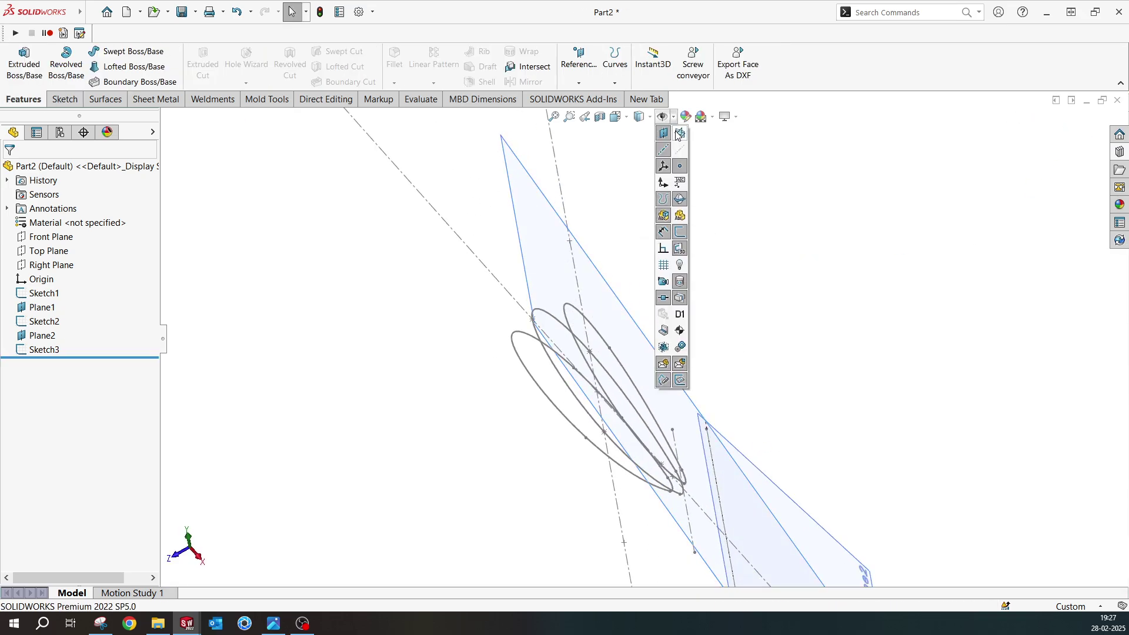
click(670, 141)
middle_drag(797, 325, 635, 357)
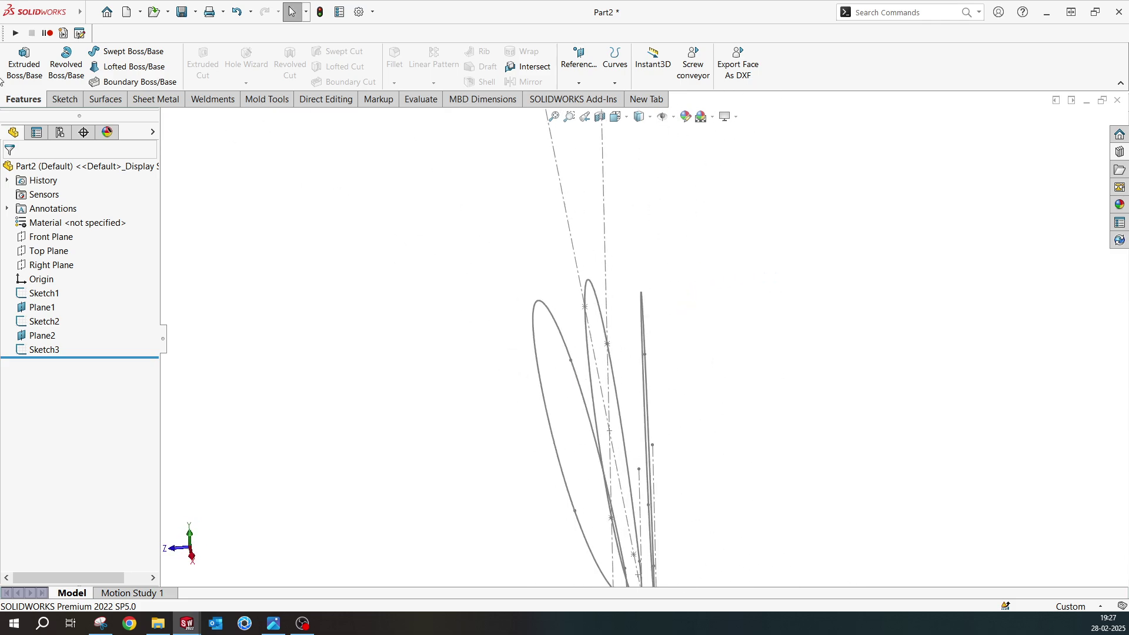
- Loft a solid through the three teardrop profiles in order, with the original profile between the two smaller offset ones
click(125, 67)
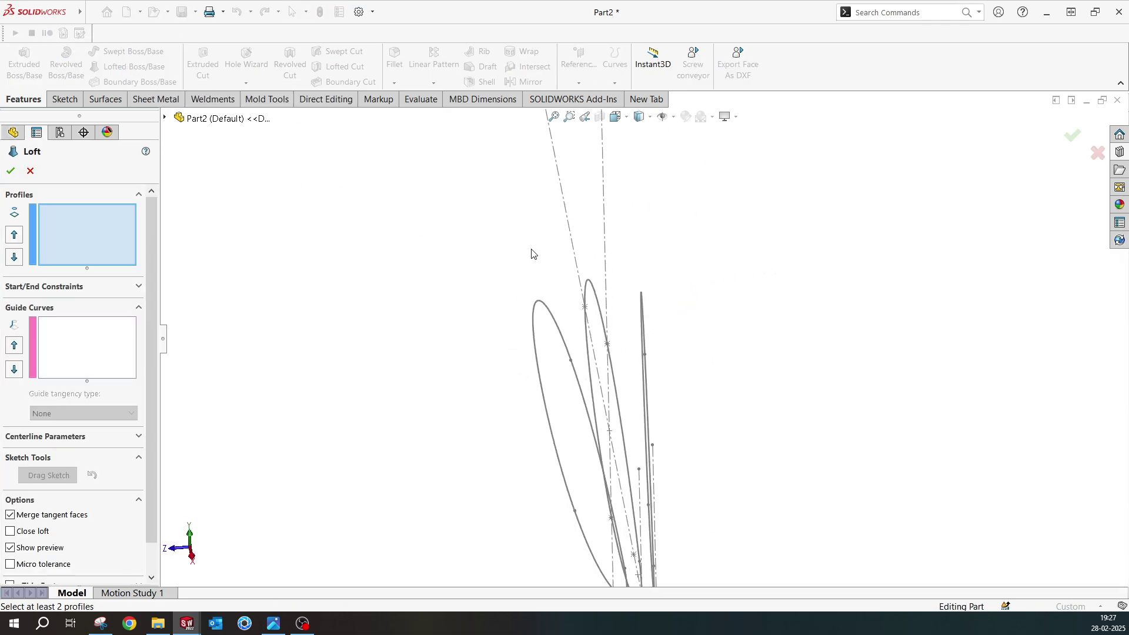
click(274, 624)
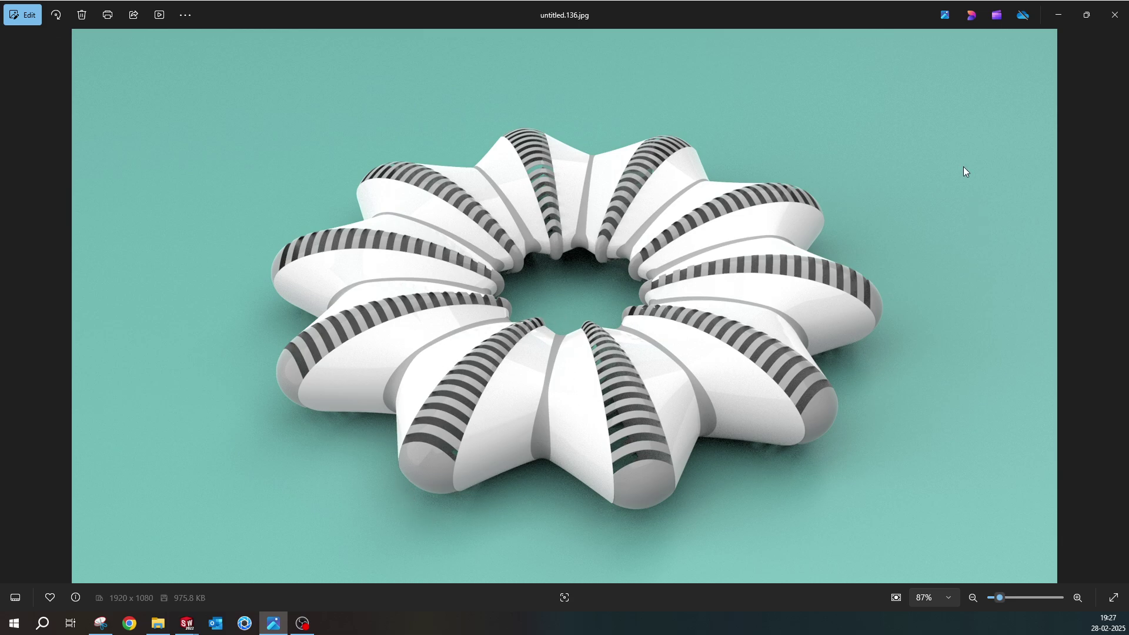
click(1058, 15)
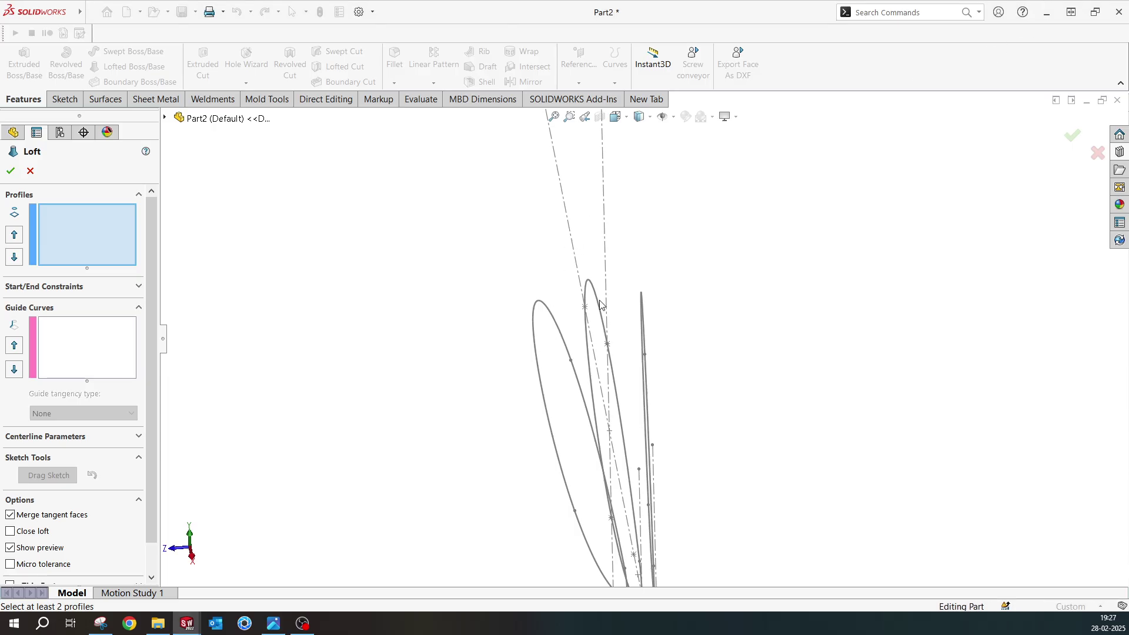
click(545, 310)
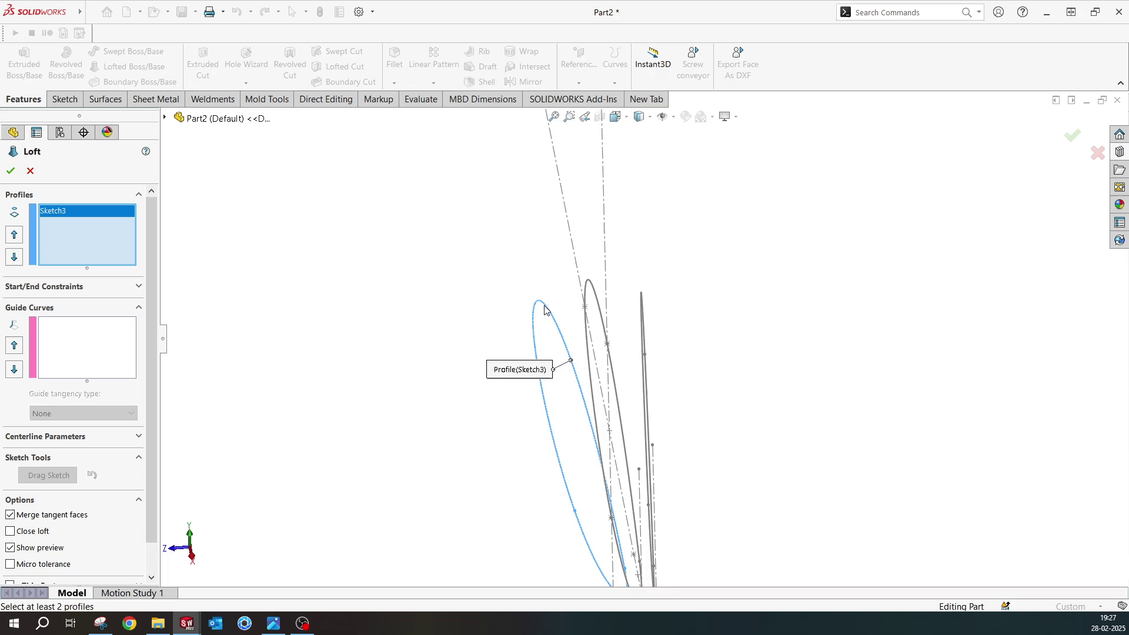
click(590, 288)
click(643, 302)
mouse_move(643, 301)
middle_down()
mouse_move(607, 398)
mouse_move(639, 325)
mouse_move(686, 312)
mouse_move(729, 383)
middle_up()
click(11, 171)
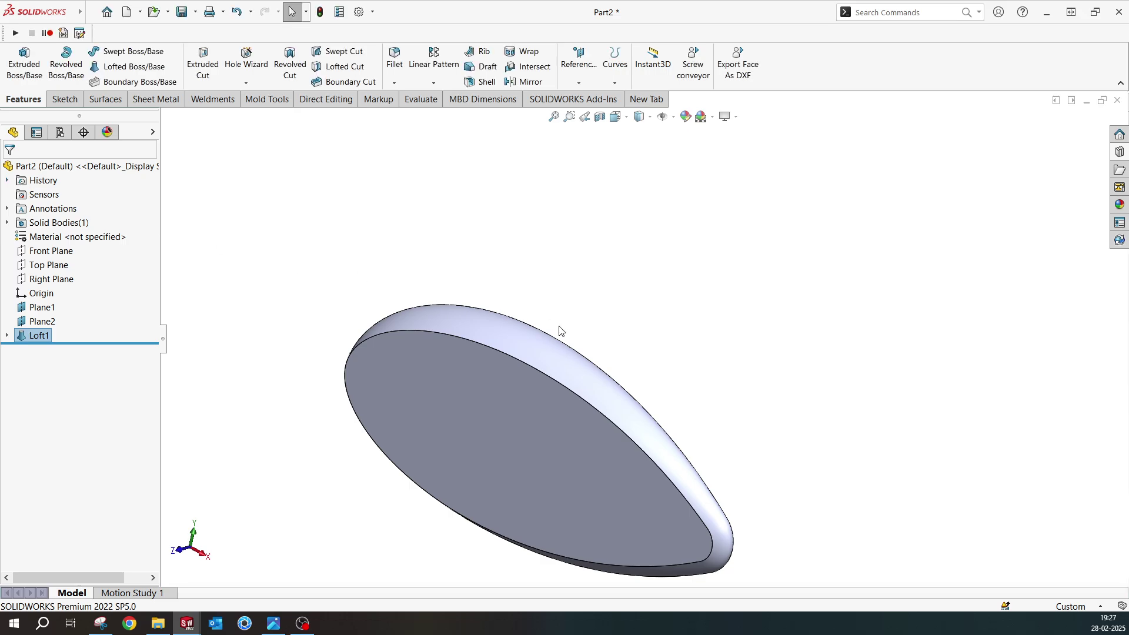
- Inspect the lofted body from several sides and show the original teardrop sketch absorbed in the loft
middle_drag(560, 328, 650, 463)
middle_drag(417, 395, 512, 288)
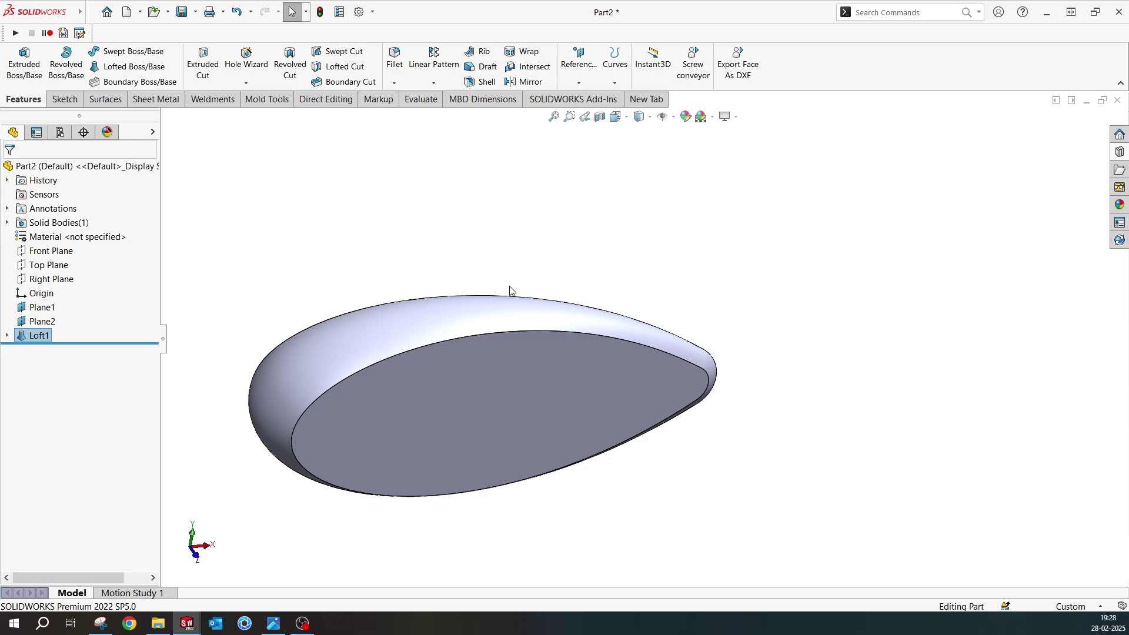
mouse_move(581, 283)
middle_down()
mouse_move(489, 274)
mouse_move(541, 262)
mouse_move(681, 350)
mouse_move(597, 305)
mouse_move(567, 273)
mouse_move(588, 297)
middle_up()
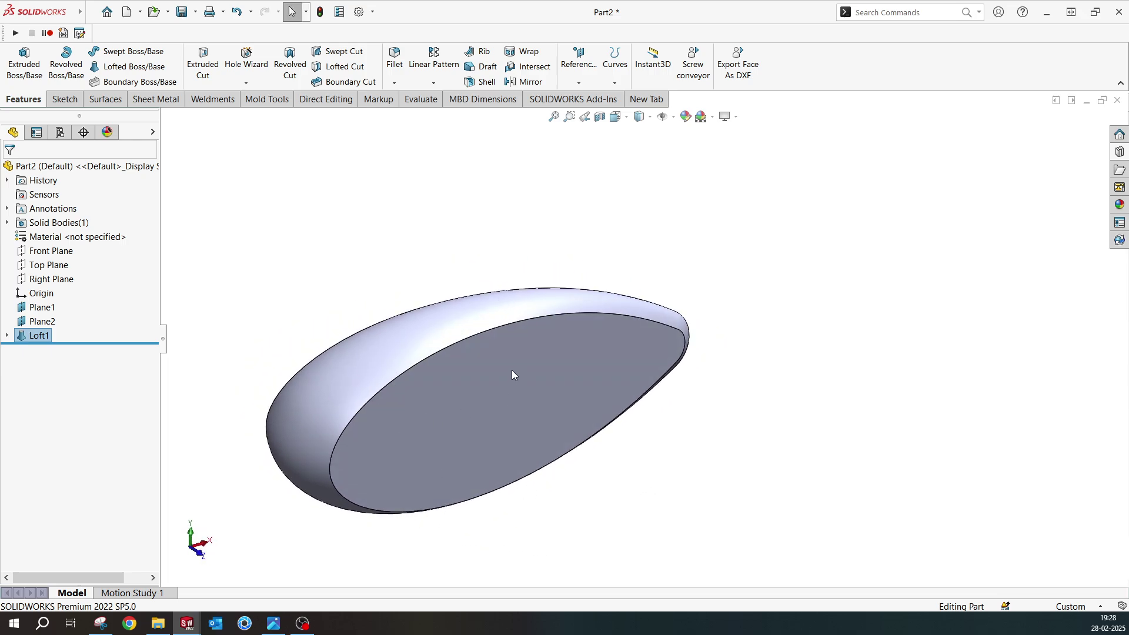
middle_drag(512, 369, 540, 359)
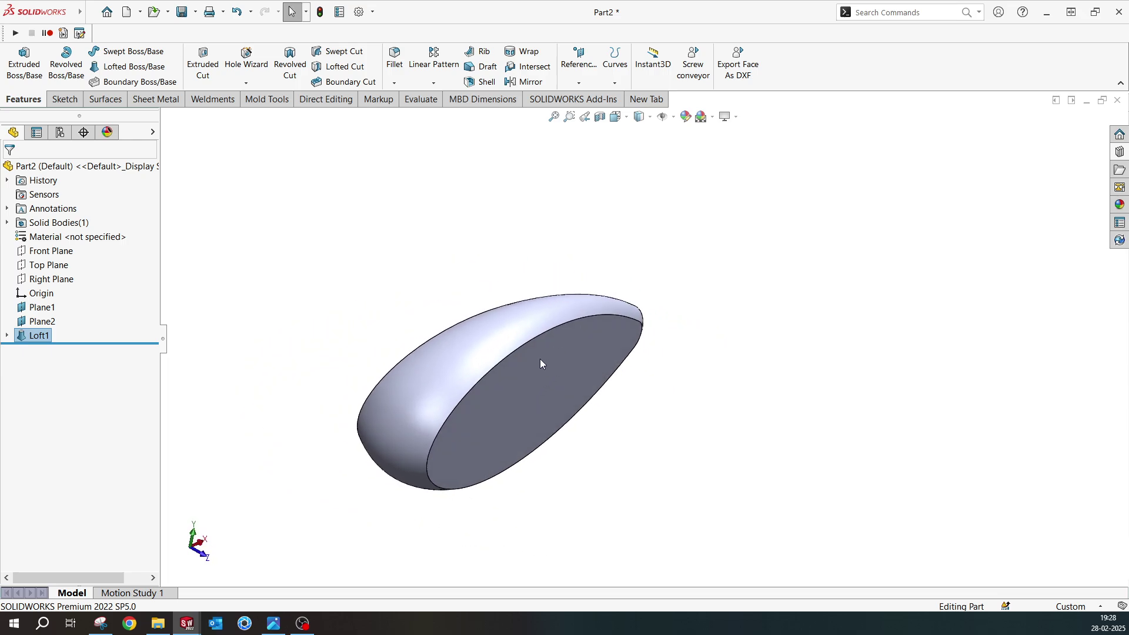
click(51, 251)
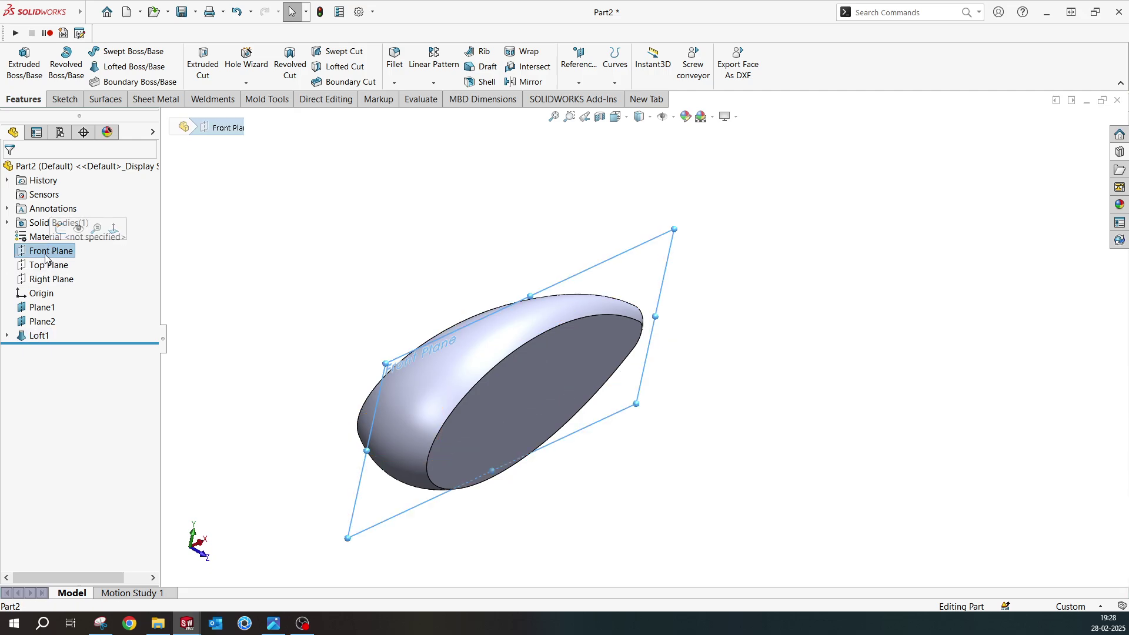
click(7, 336)
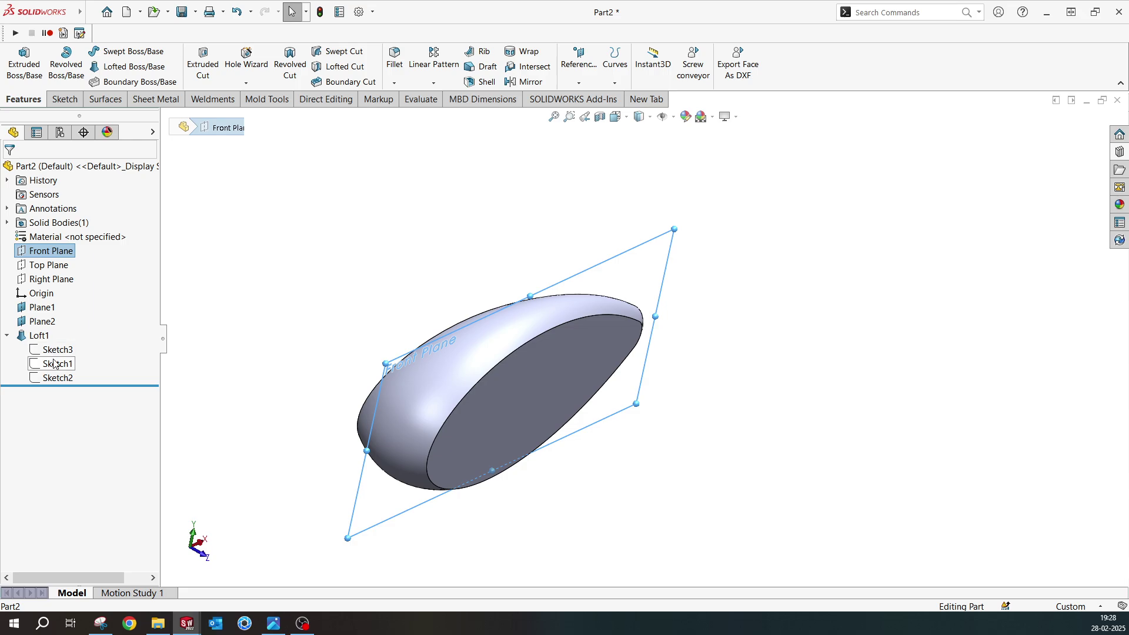
right_click(57, 370)
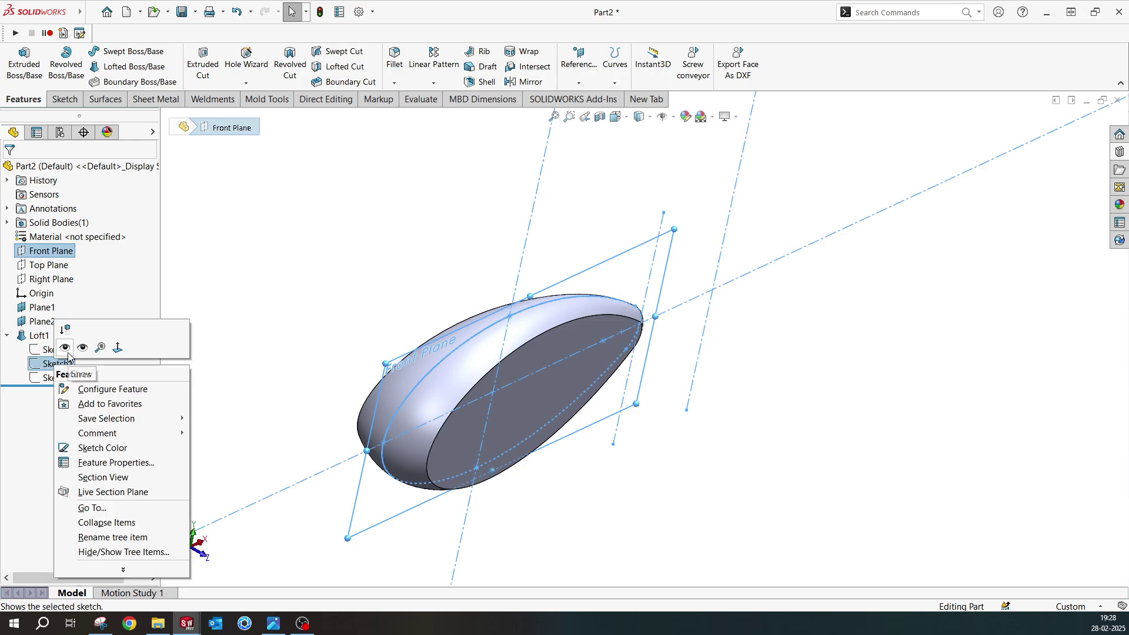
click(70, 347)
click(282, 289)
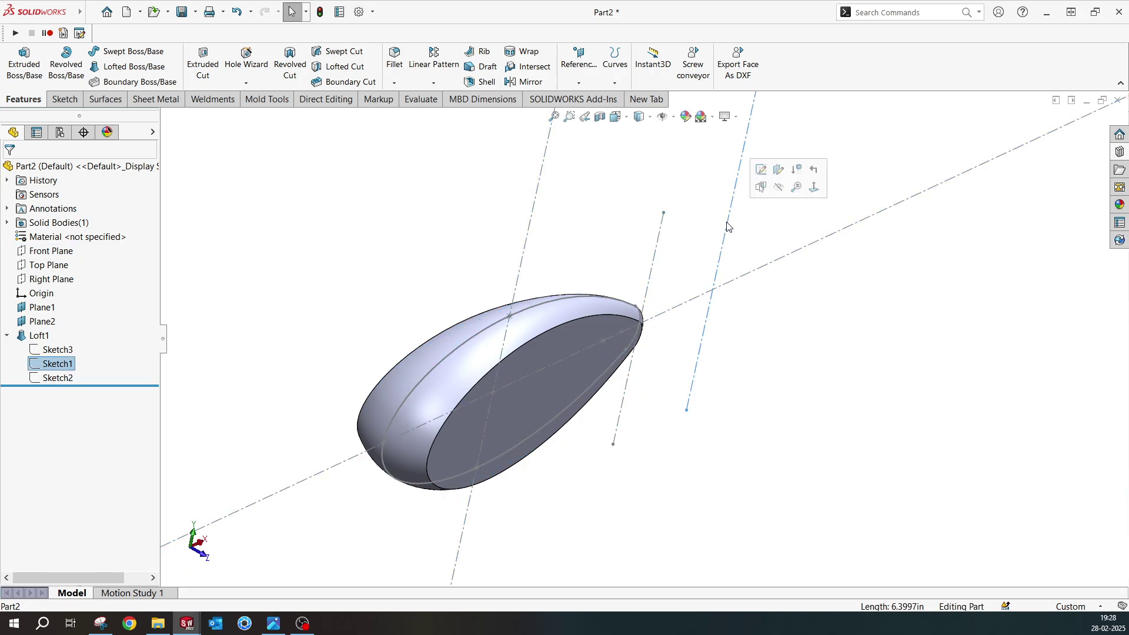
- Create a third plane through the ring axis line of the original sketch, set at an angle to the Front Plane
click(57, 257)
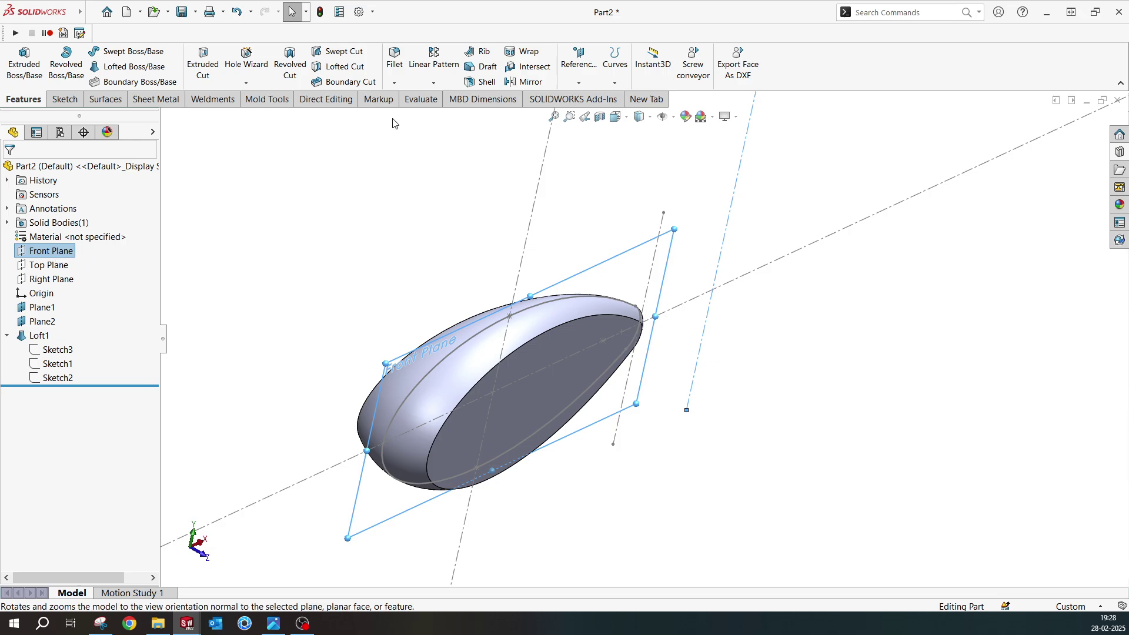
click(579, 65)
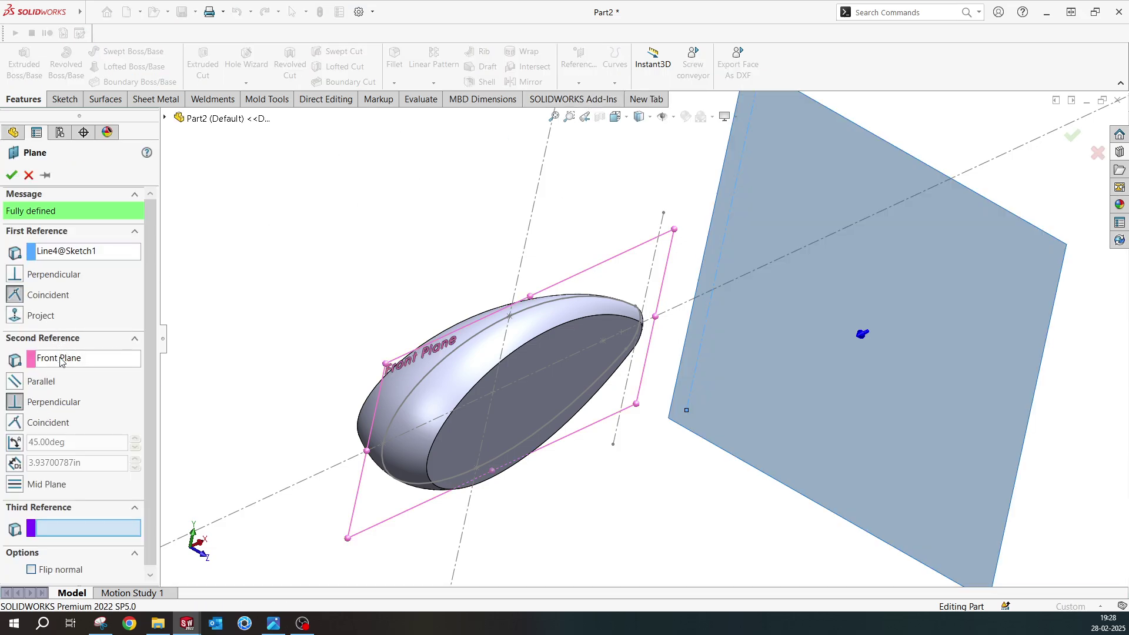
click(15, 442)
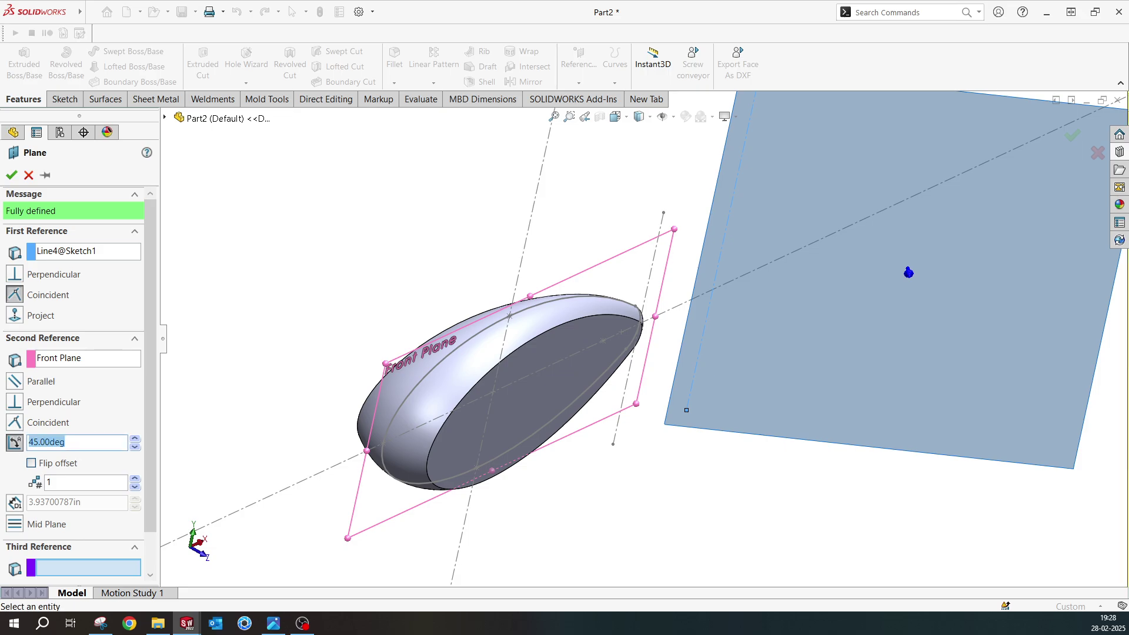
text(70)
key(Return)
key(Return)
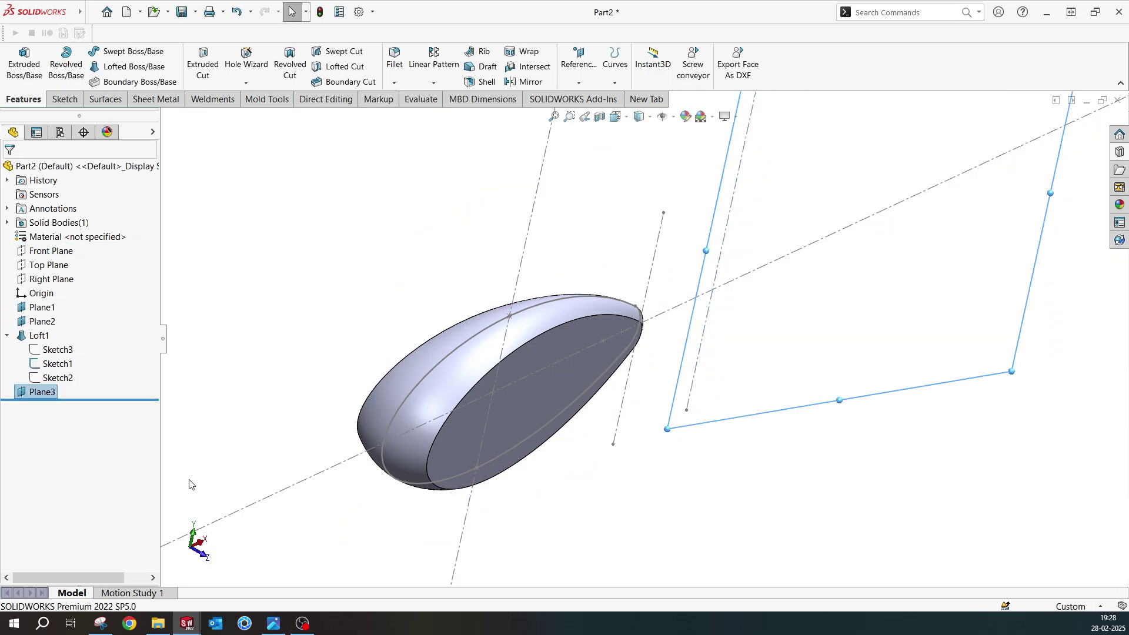
- Check the rib spacing in the reference render and start a sketch on the new angled plane
click(286, 631)
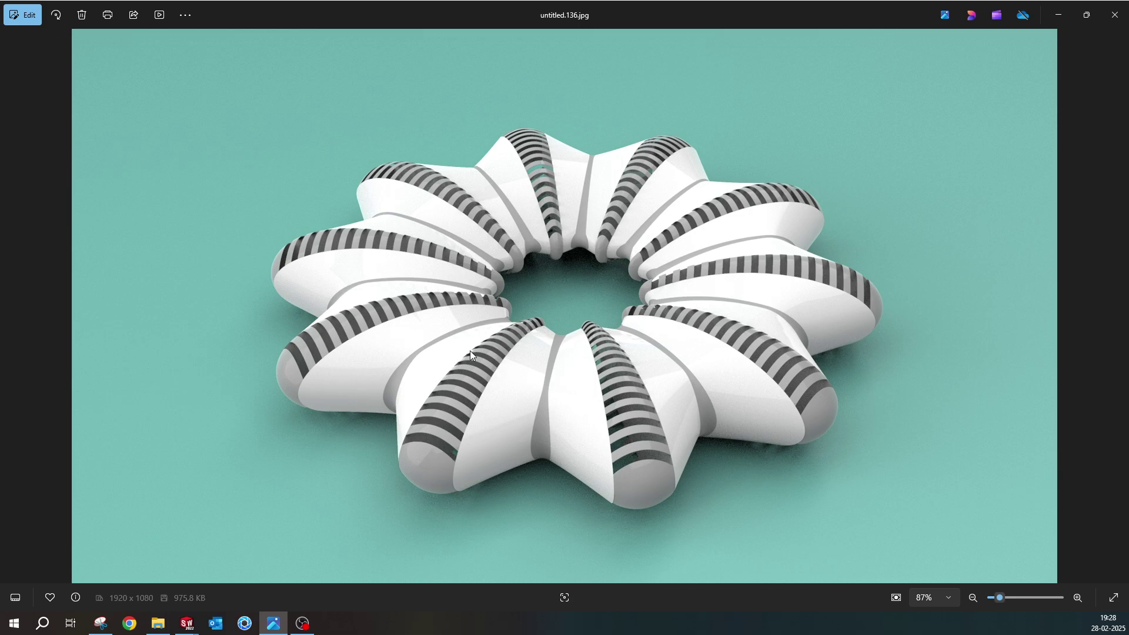
click(1063, 16)
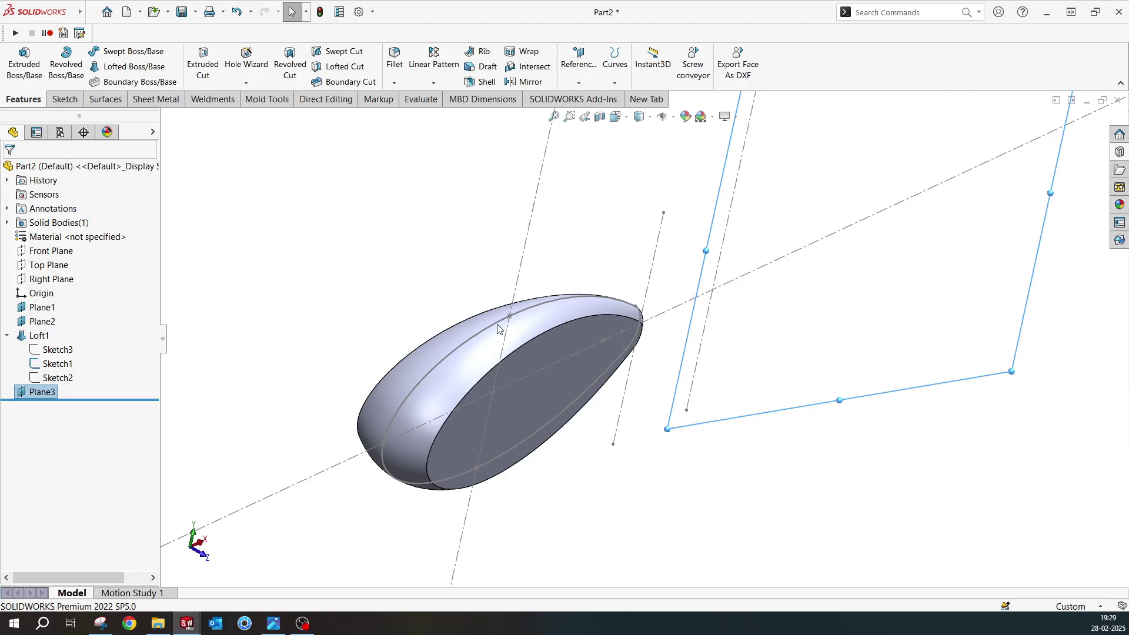
middle_drag(588, 343, 558, 406)
middle_drag(535, 326, 708, 347)
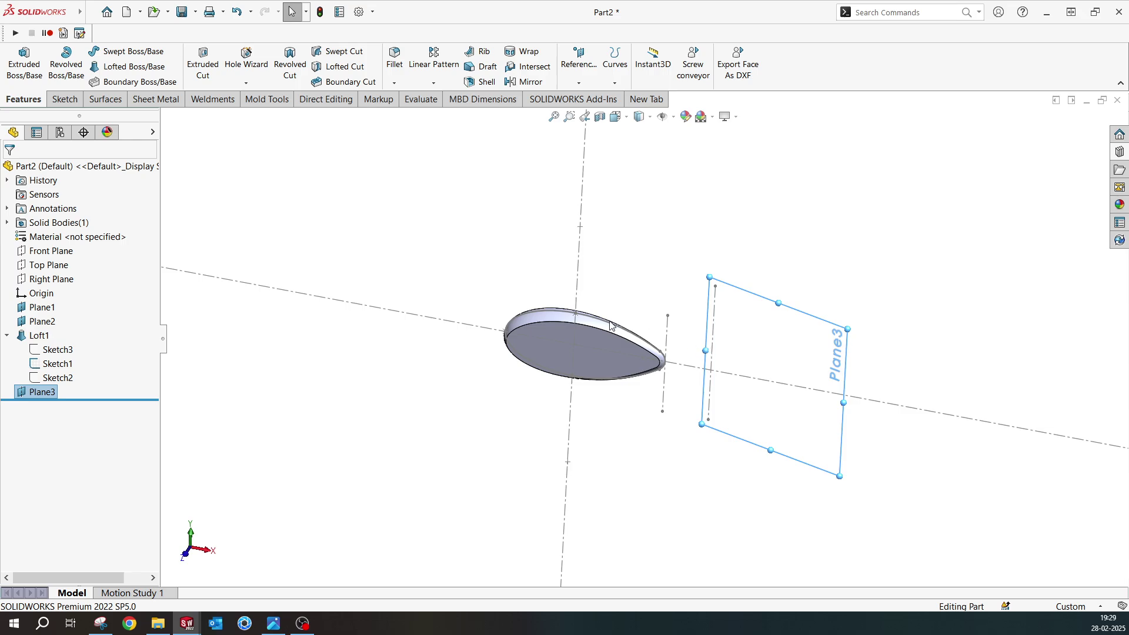
middle_drag(611, 326, 676, 231)
right_click(676, 232)
click(691, 203)
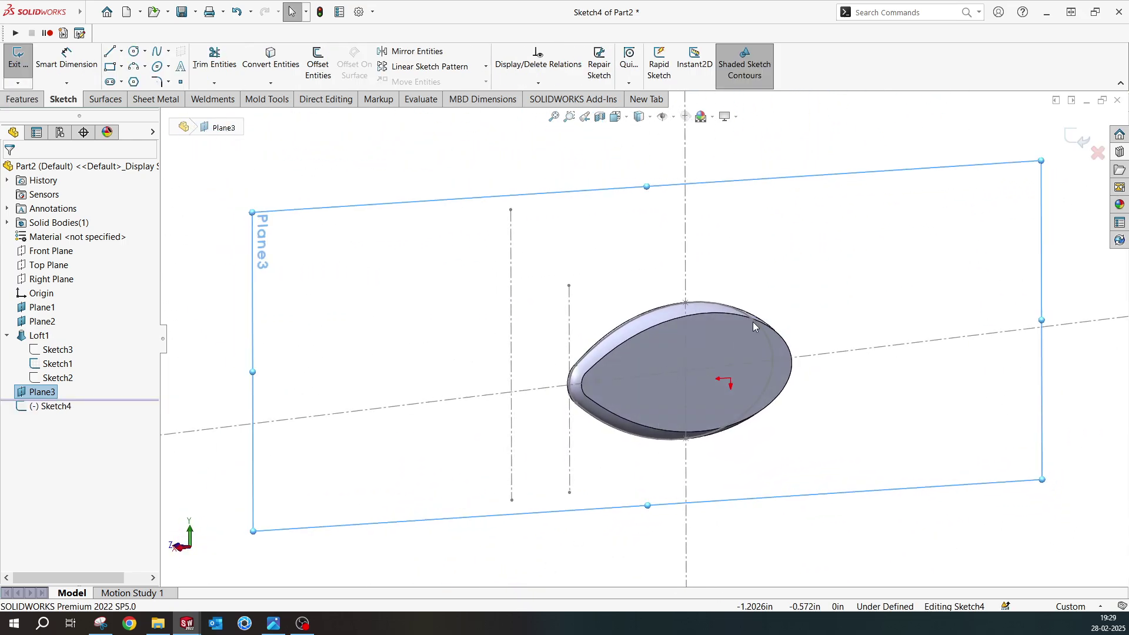
- Offset the outline of the loft's flat end face 0.25 in inward, with the direction reversed
click(729, 338)
click(318, 64)
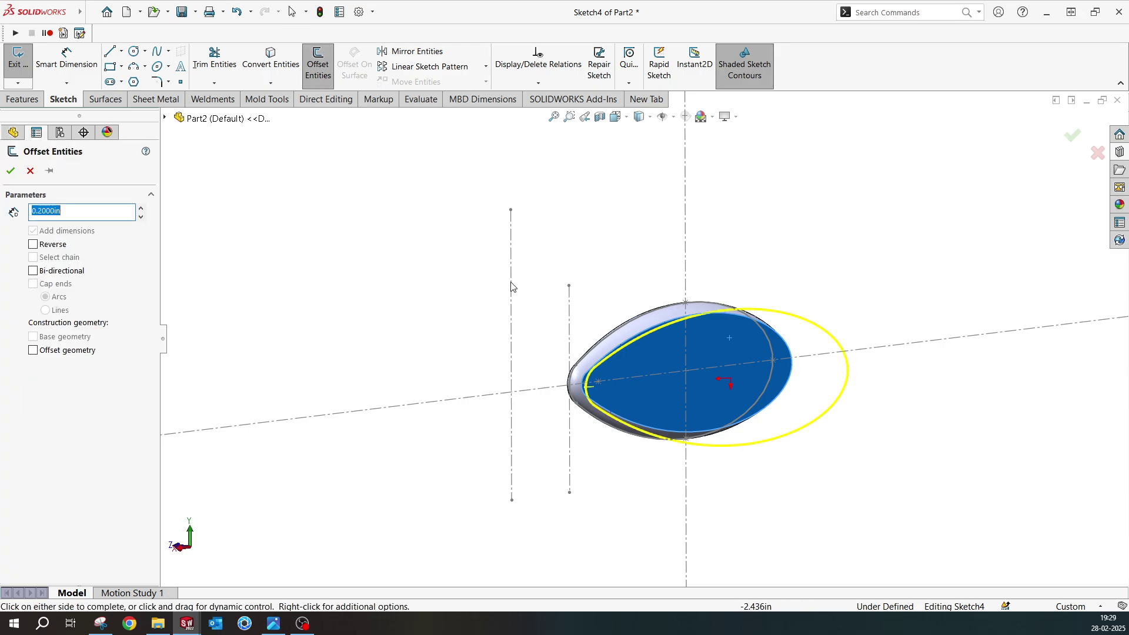
middle_drag(511, 287, 607, 381)
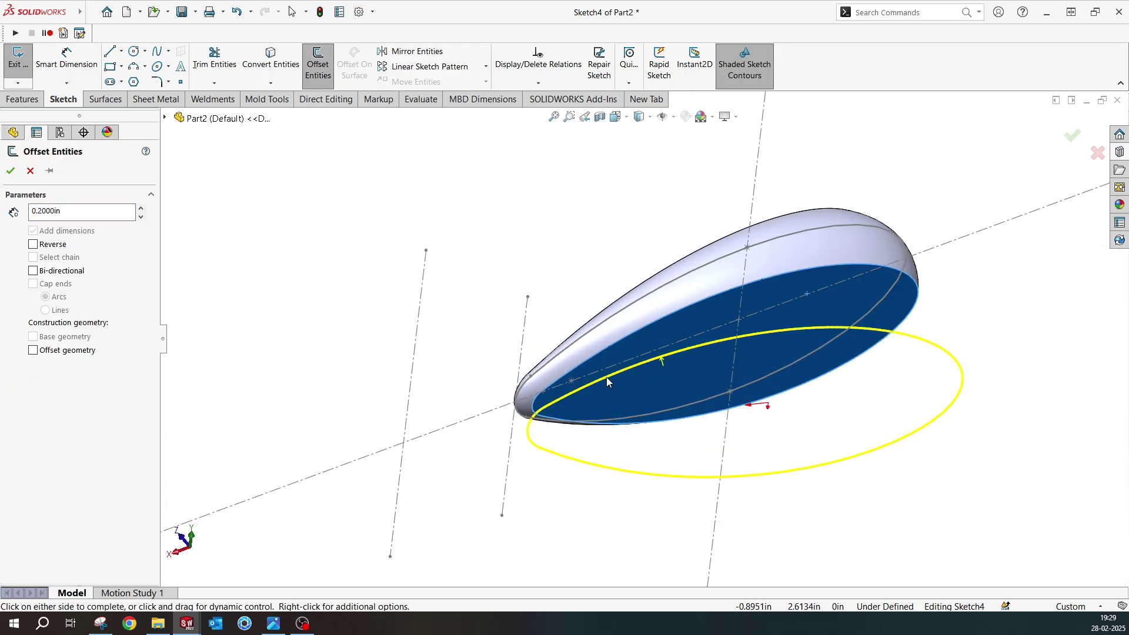
click(60, 245)
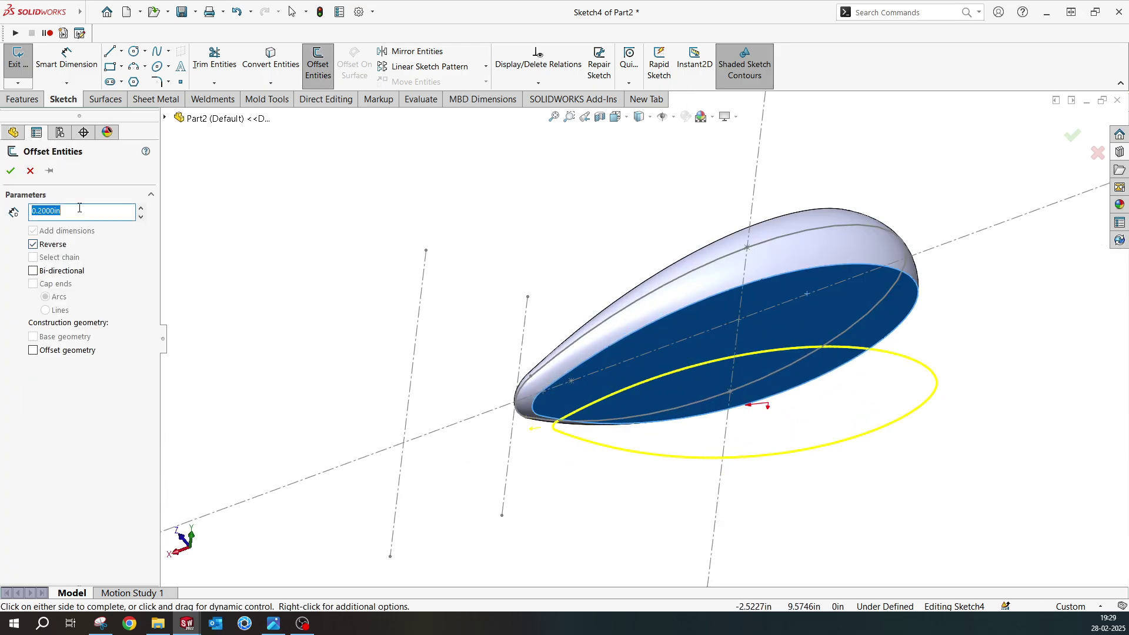
text(0.25)
key(Return)
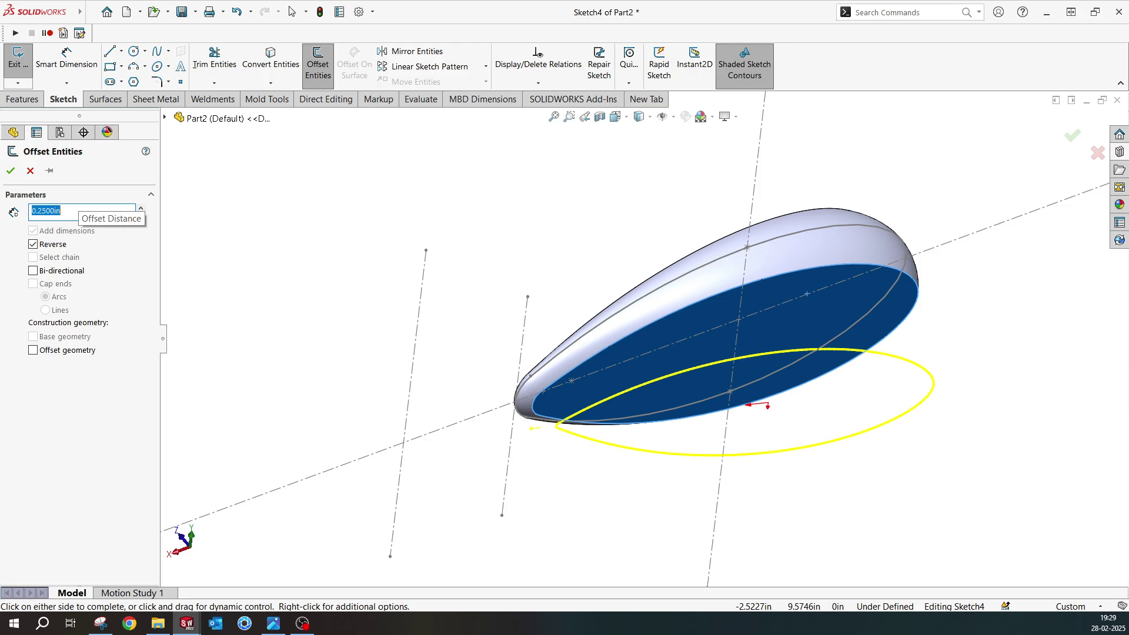
middle_drag(694, 247, 564, 366)
key(ctrl+8)
- Replace the offset outline's rounded wide-end spline with a three-point arc joining the two side splines
click(739, 326)
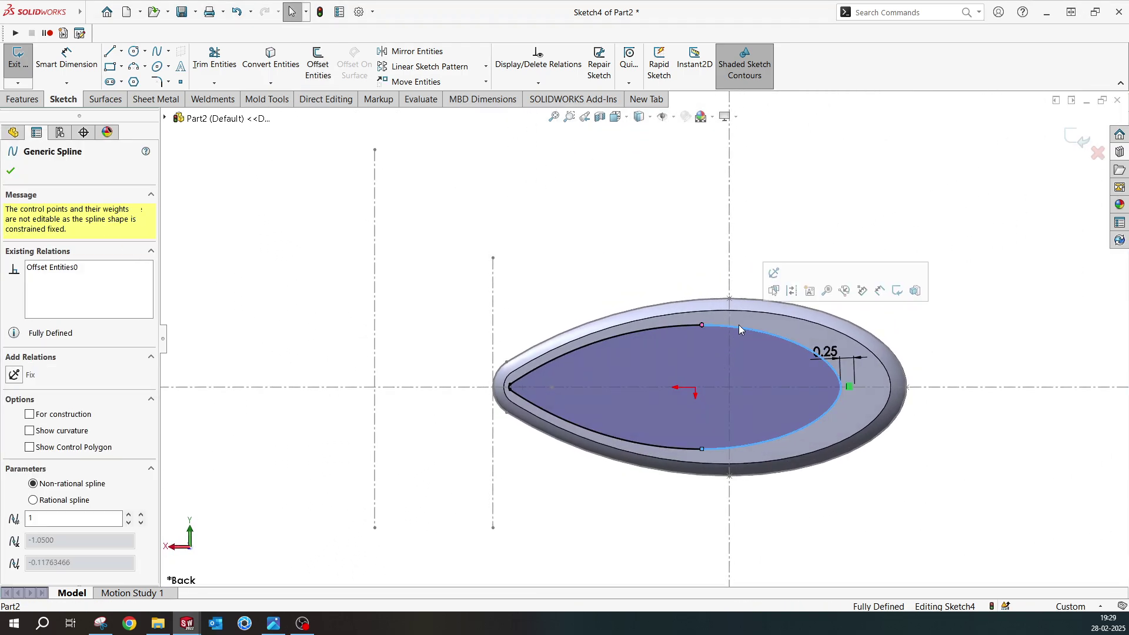
key(Delete)
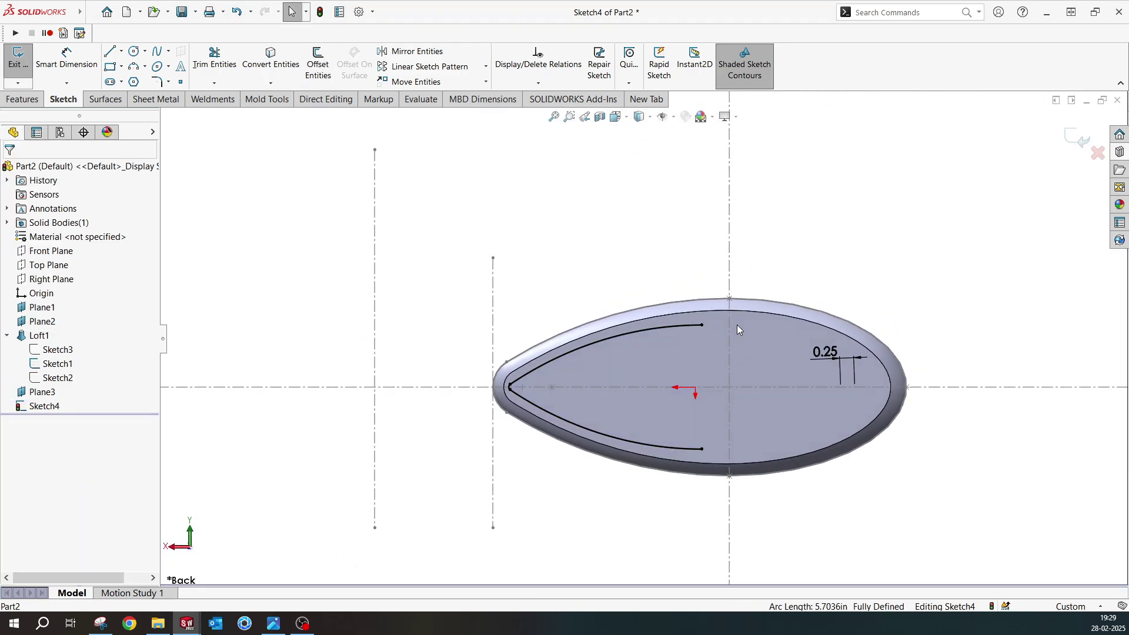
click(134, 66)
click(702, 325)
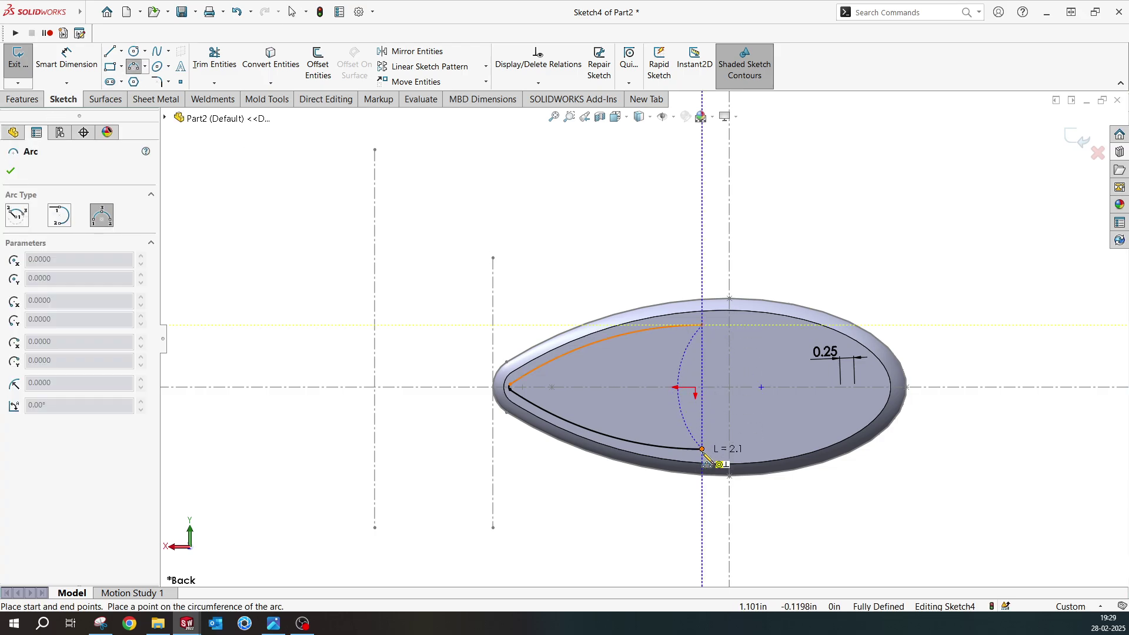
click(703, 449)
click(753, 389)
key(Escape)
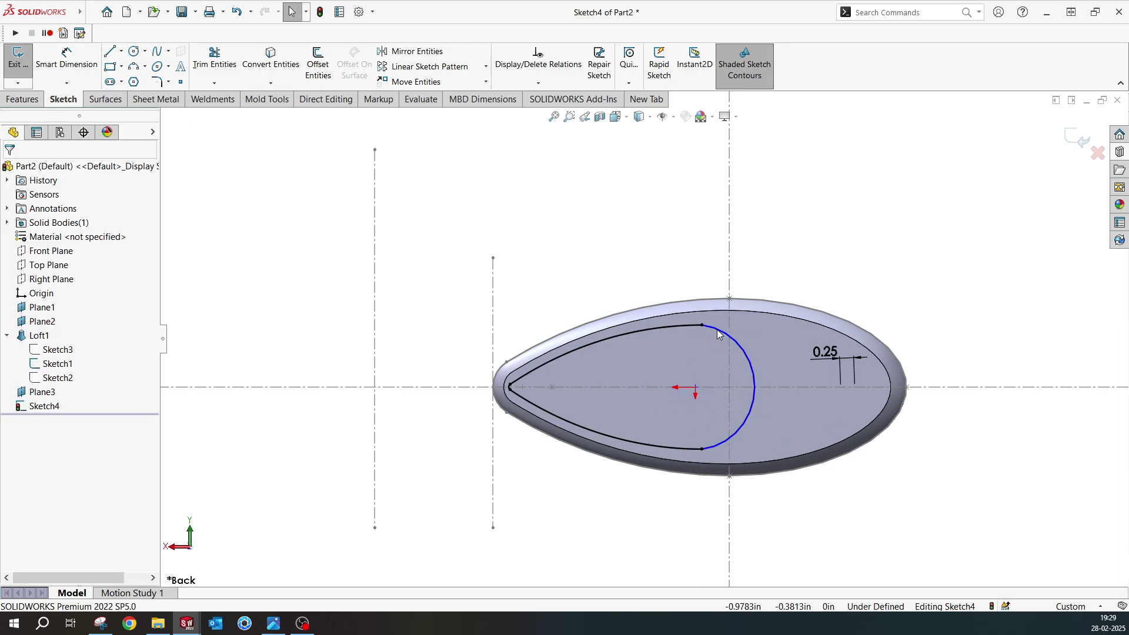
- Make the arc tangent to the upper side spline and compare the profile with the reference render
click(716, 329)
ctrl+click(676, 326)
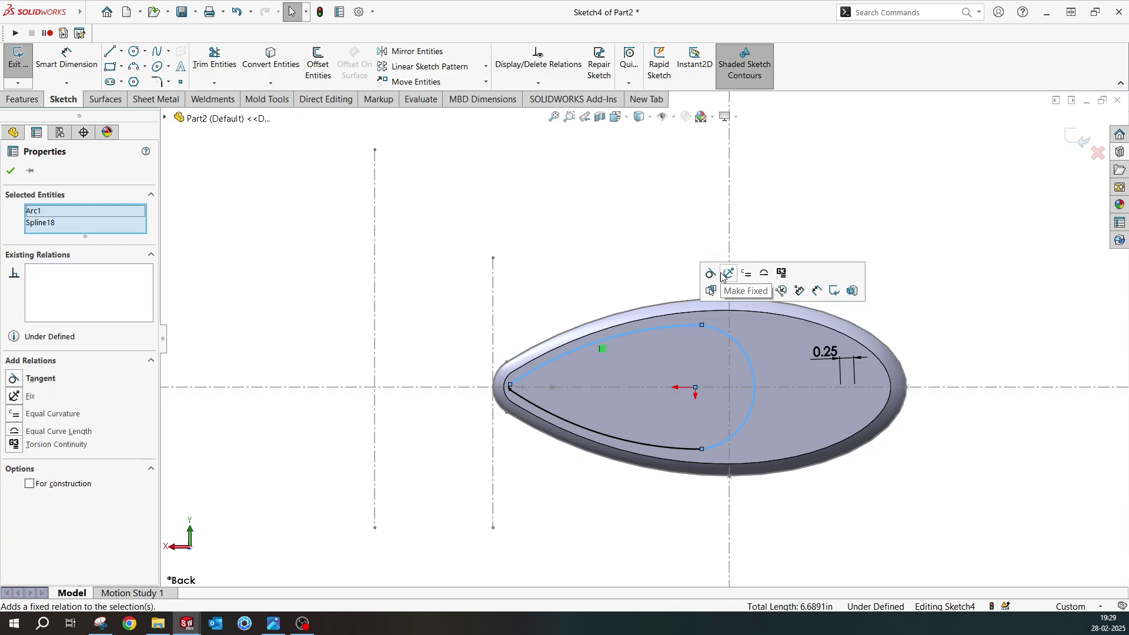
click(718, 272)
click(665, 294)
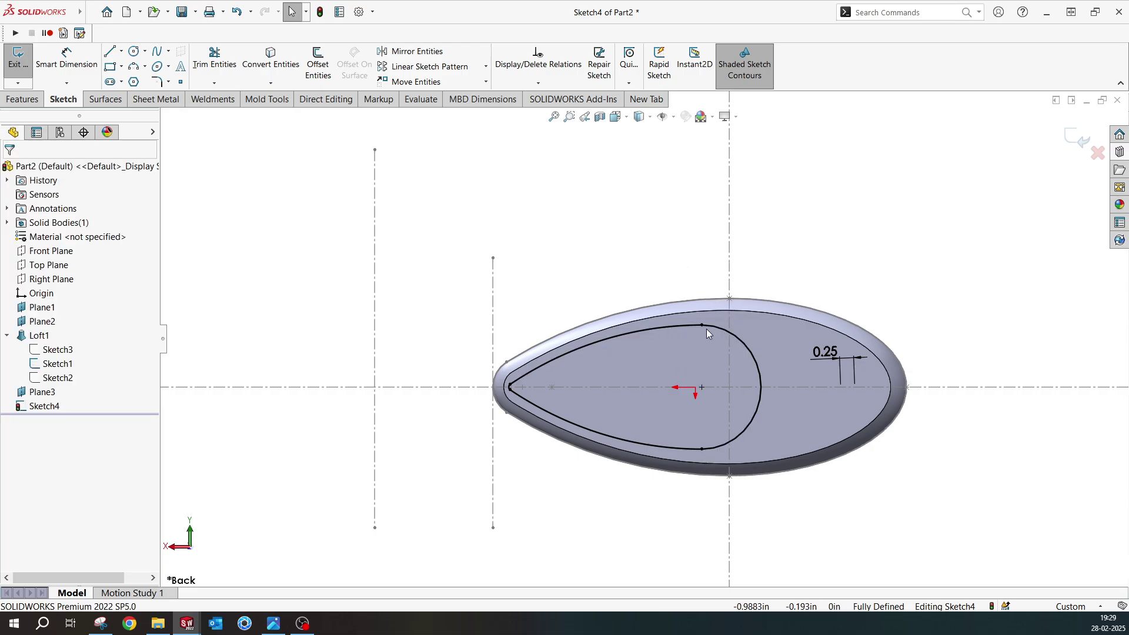
click(273, 624)
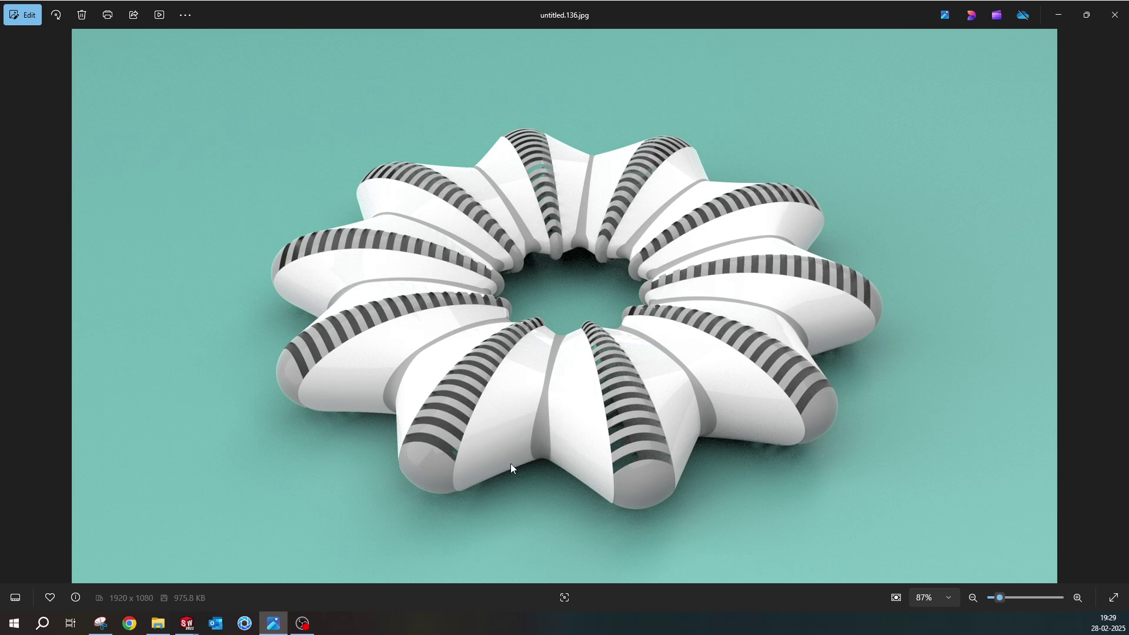
click(1058, 17)
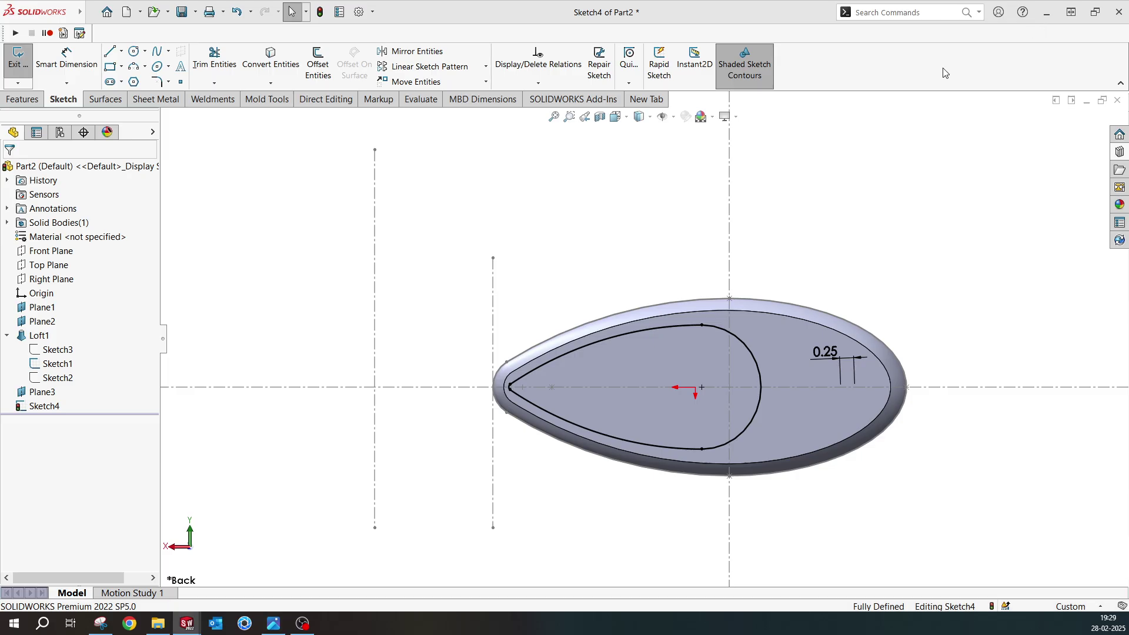
- Remove the small spline at the offset profile's narrow tip and shorten the two side splines there
middle_drag(719, 355, 704, 443)
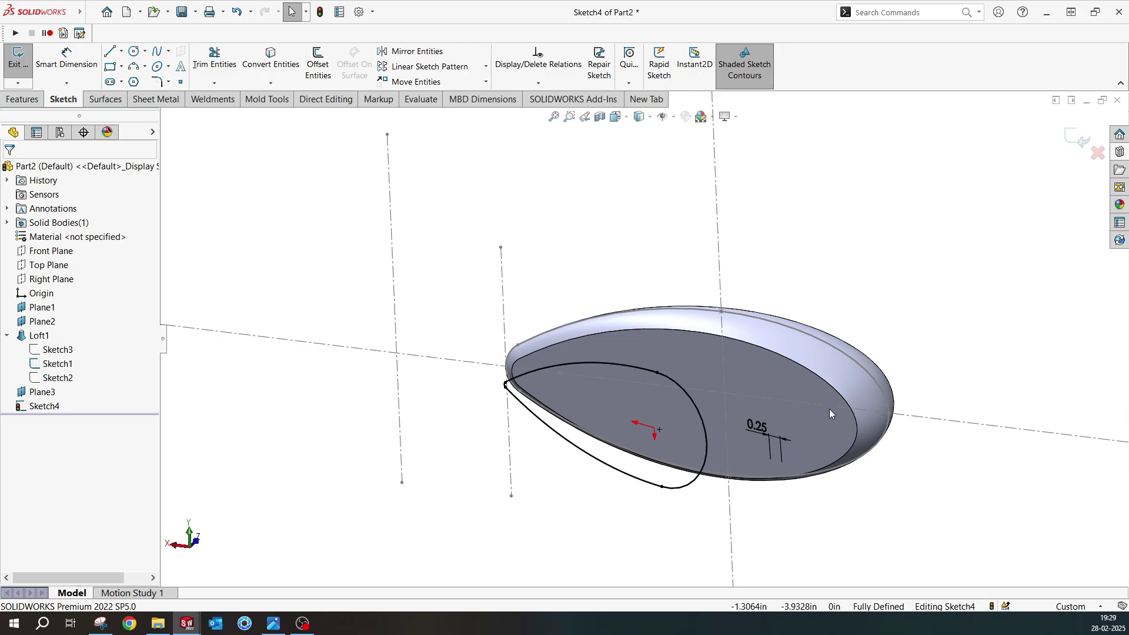
key(ctrl+8)
scroll(519, 344, down, 5)
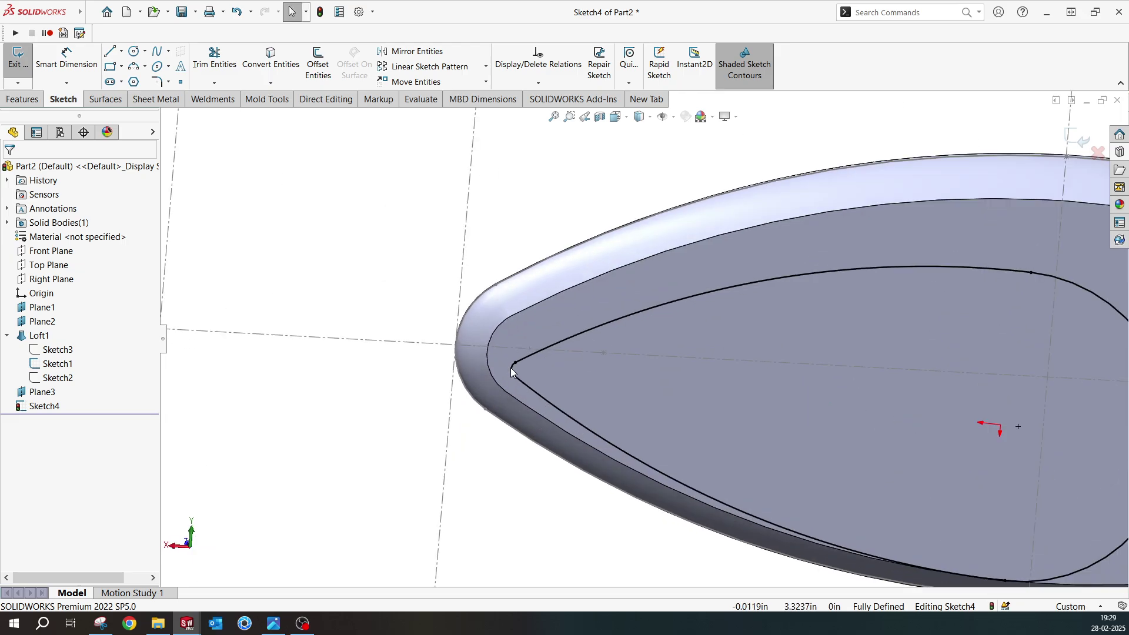
click(510, 370)
drag(509, 368, 557, 408)
click(255, 191)
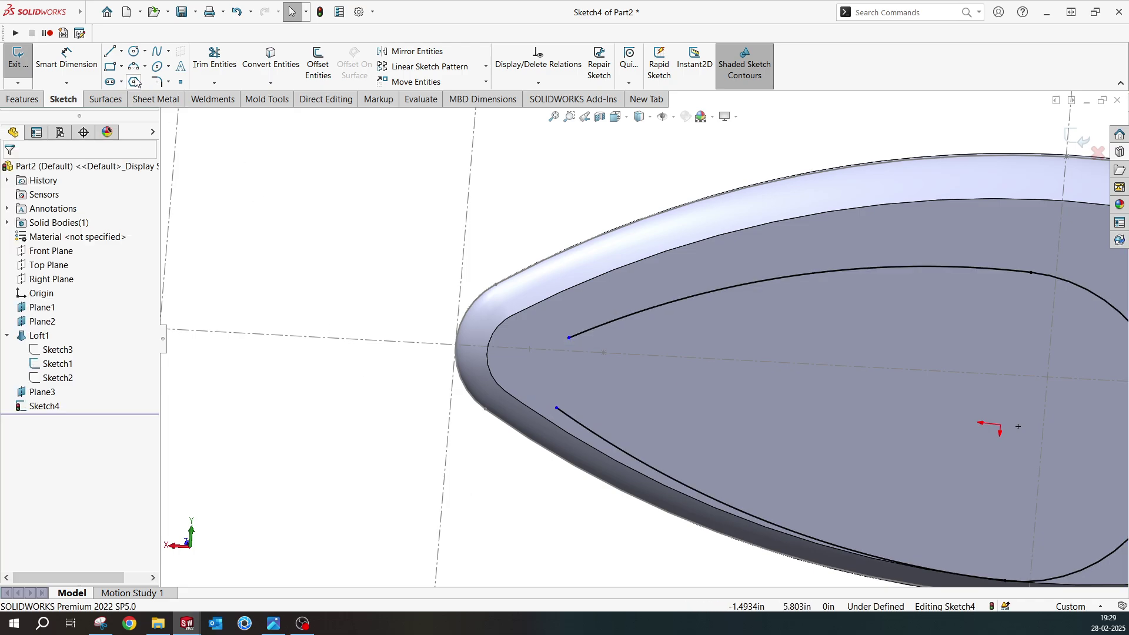
- Draw a three-point arc joining the shortened side splines at the profile's narrow end
click(134, 66)
click(569, 339)
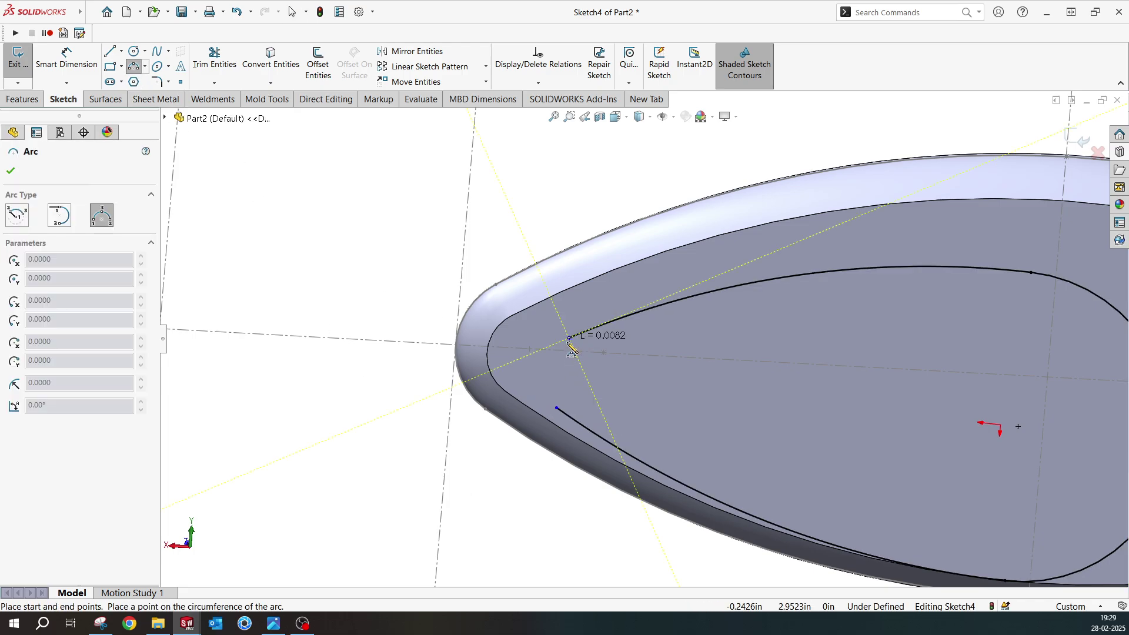
click(557, 408)
scroll(548, 374, down, 2)
click(549, 374)
key(Escape)
scroll(654, 309, up, 5)
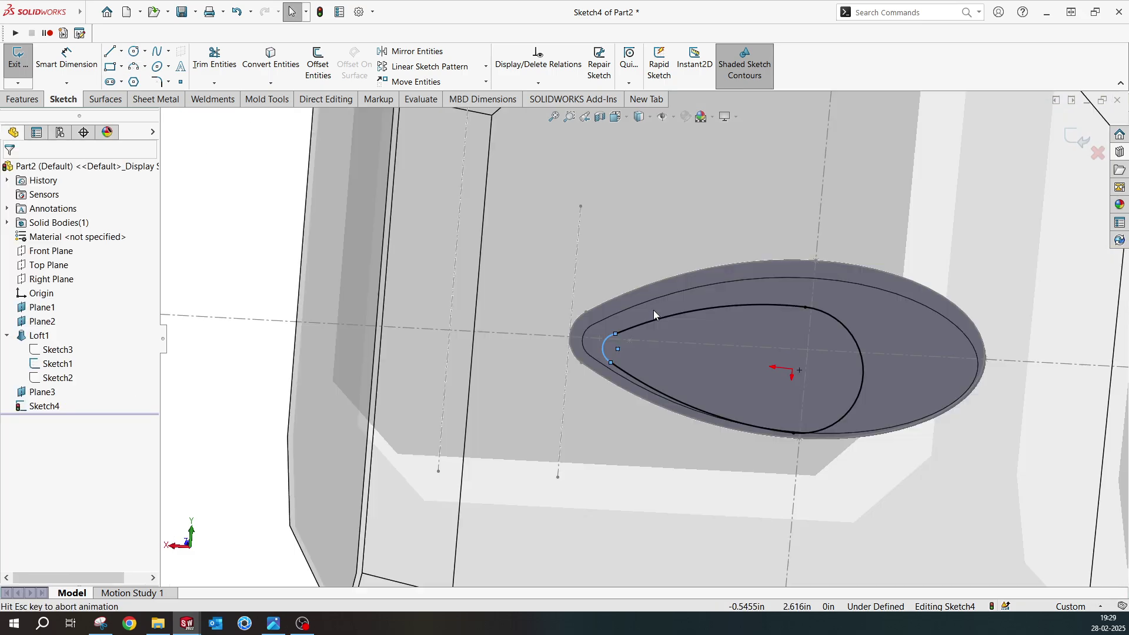
scroll(561, 380, down, 5)
key(ctrl+8)
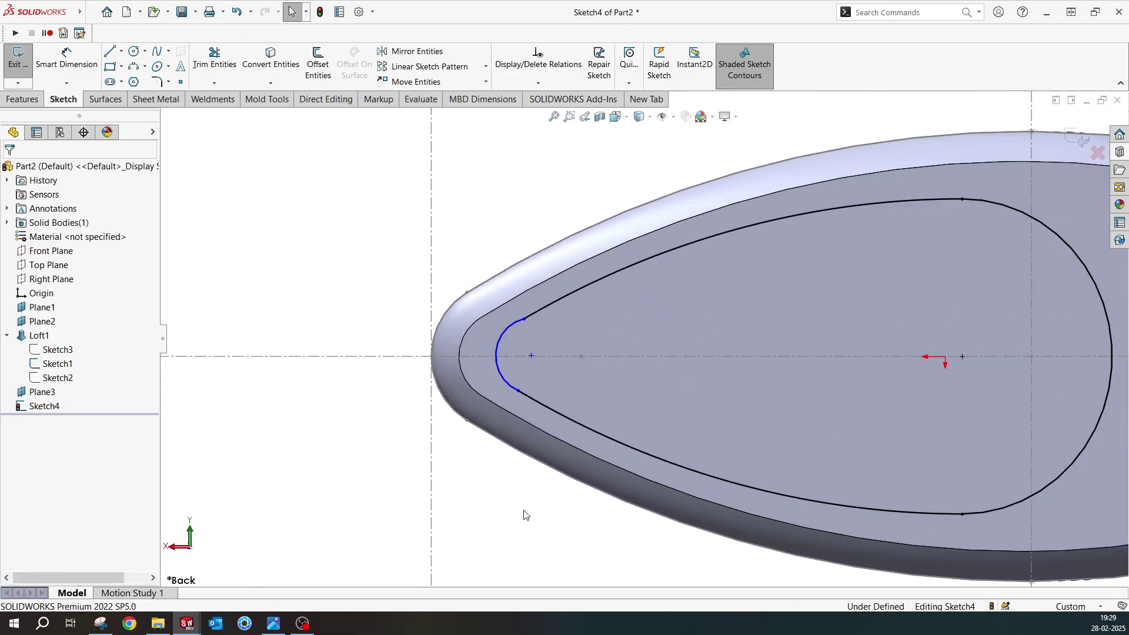
- Dimension the narrow-end arc with a radius of 0.3 in
click(67, 59)
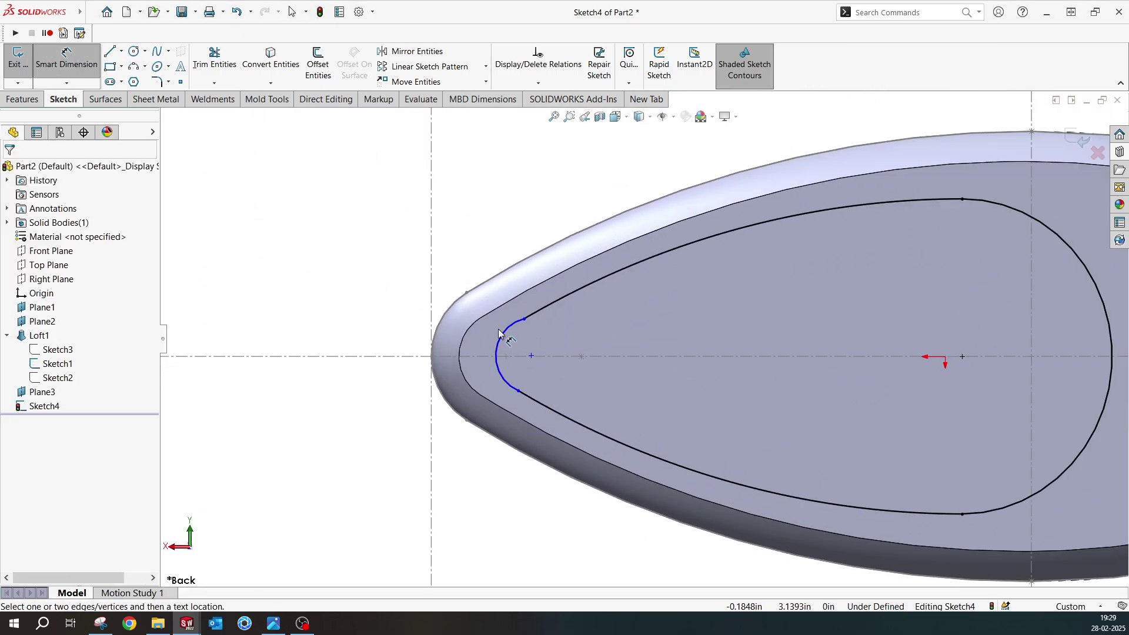
click(499, 341)
click(333, 284)
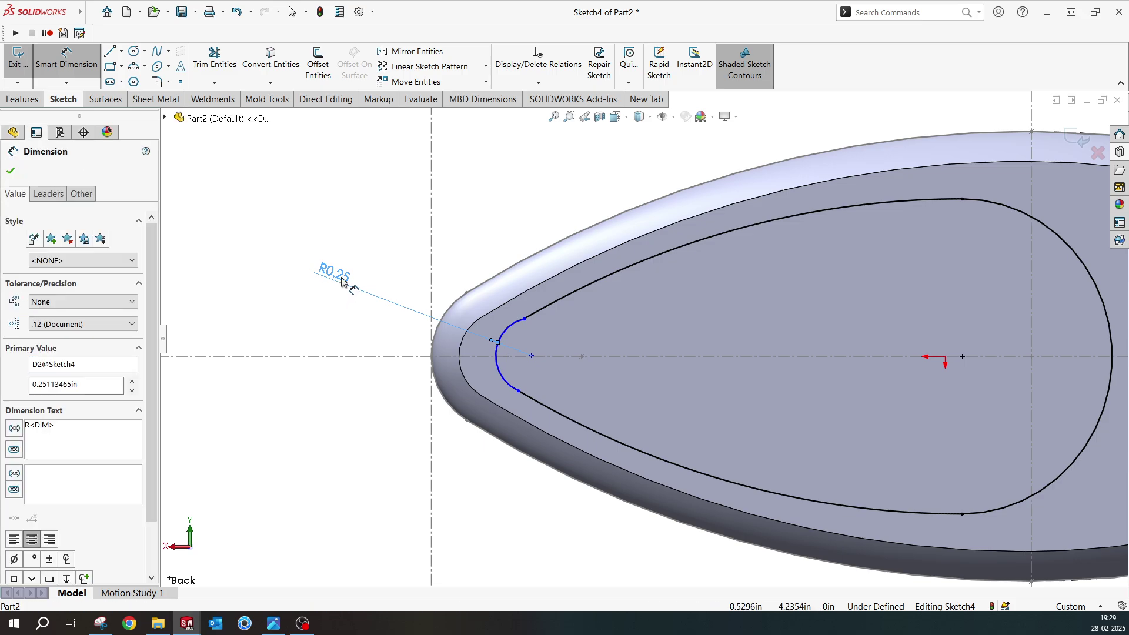
text(0.3)
key(Return)
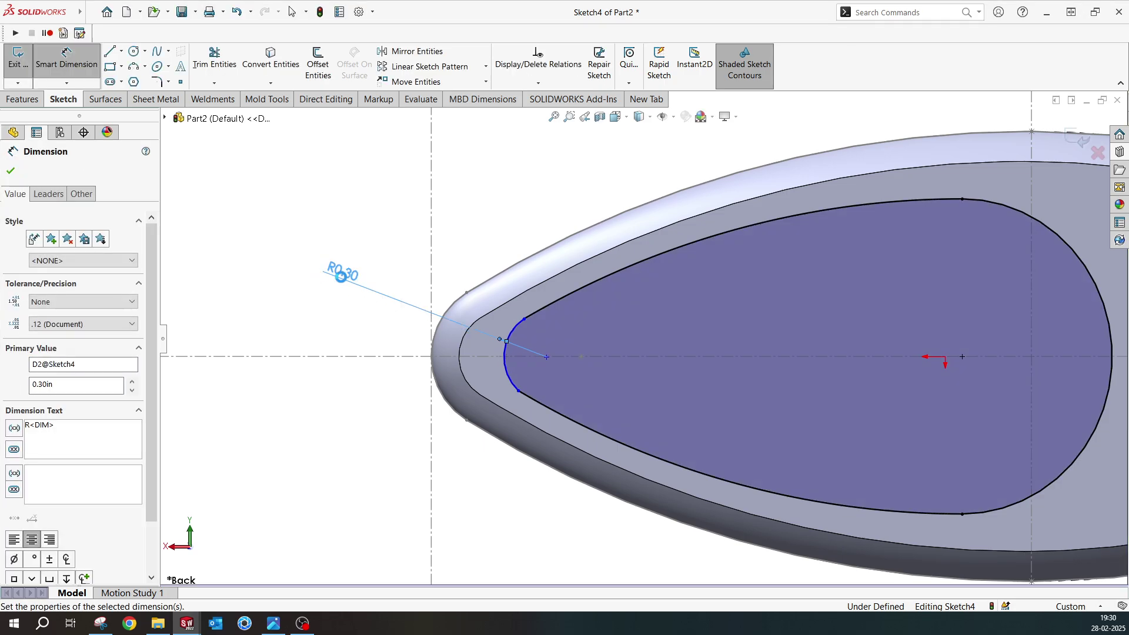
key(Escape)
- Make the narrow-end arc tangent to both side splines and finish the sketch
click(513, 388)
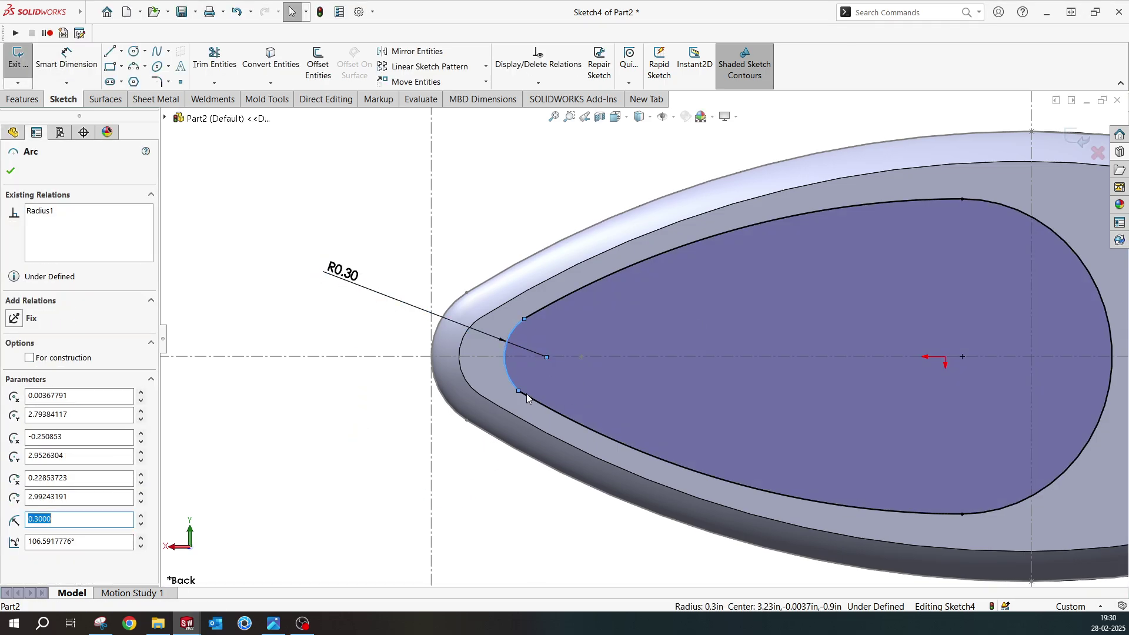
ctrl+click(529, 400)
click(386, 339)
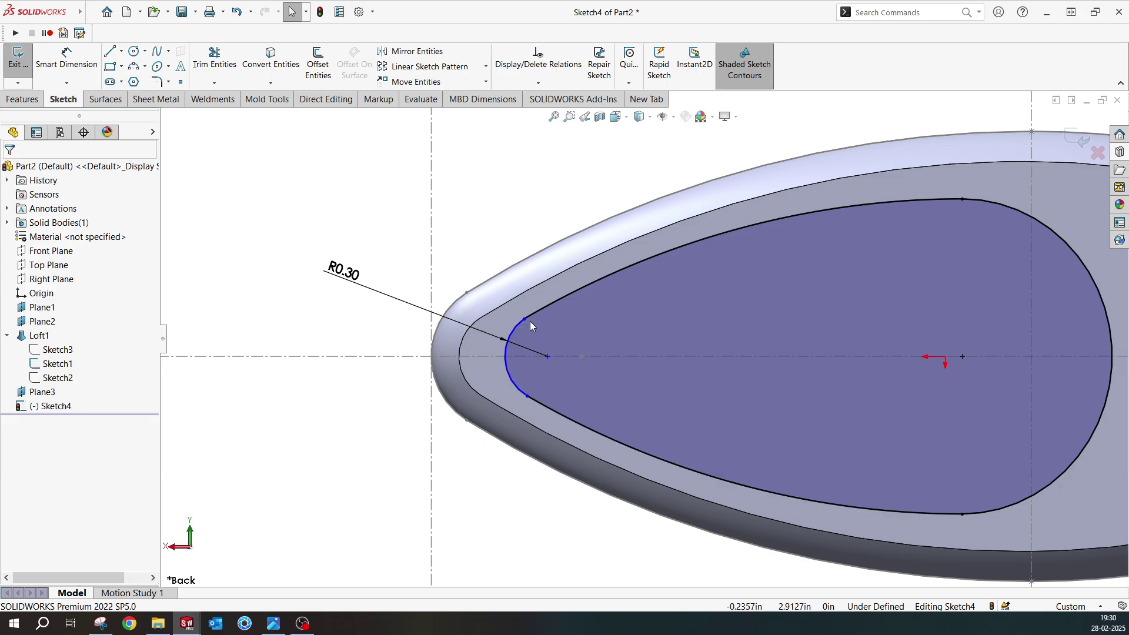
click(528, 324)
ctrl+click(532, 316)
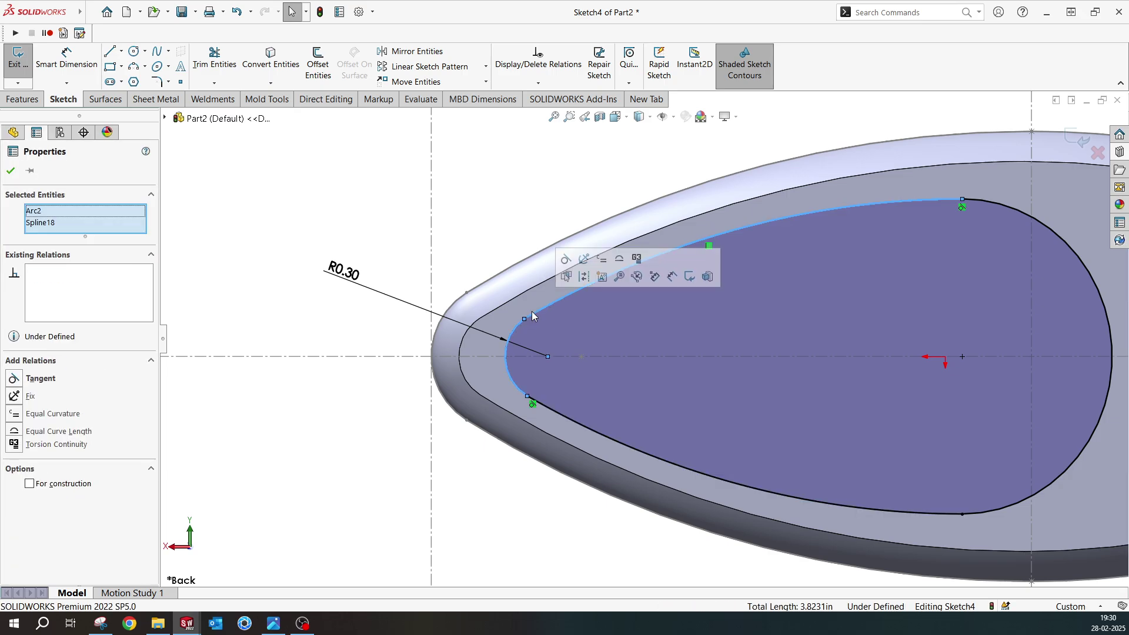
click(566, 258)
scroll(659, 293, up, 3)
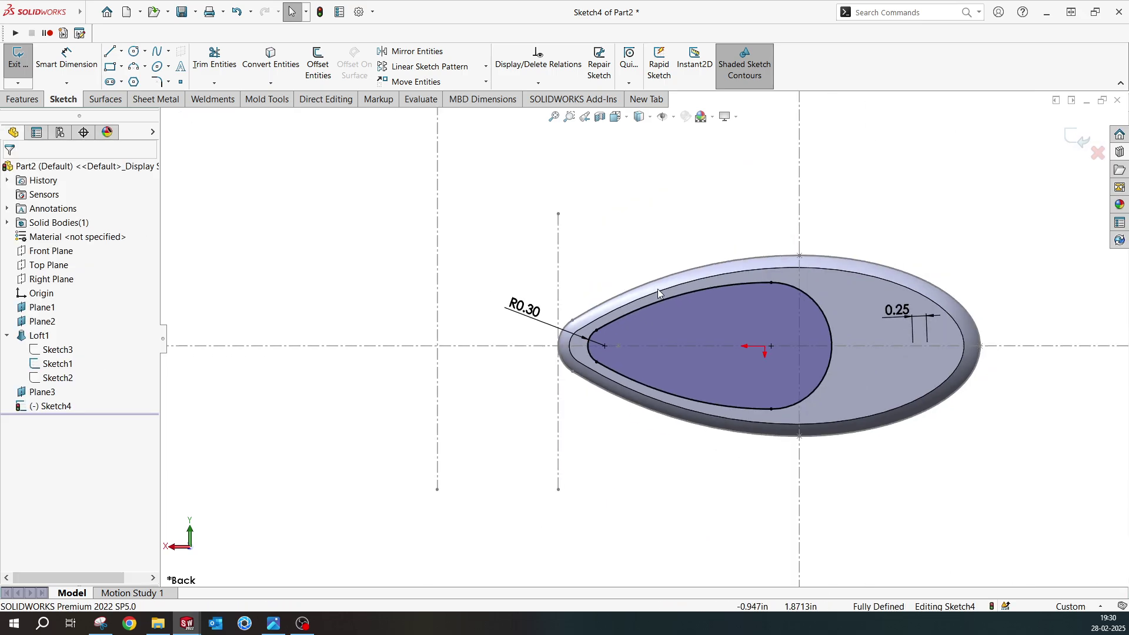
click(1072, 148)
- Loft between the valley profile sketch and the rib's flat end face as a separate body, with Merge result off
middle_drag(756, 238, 766, 310)
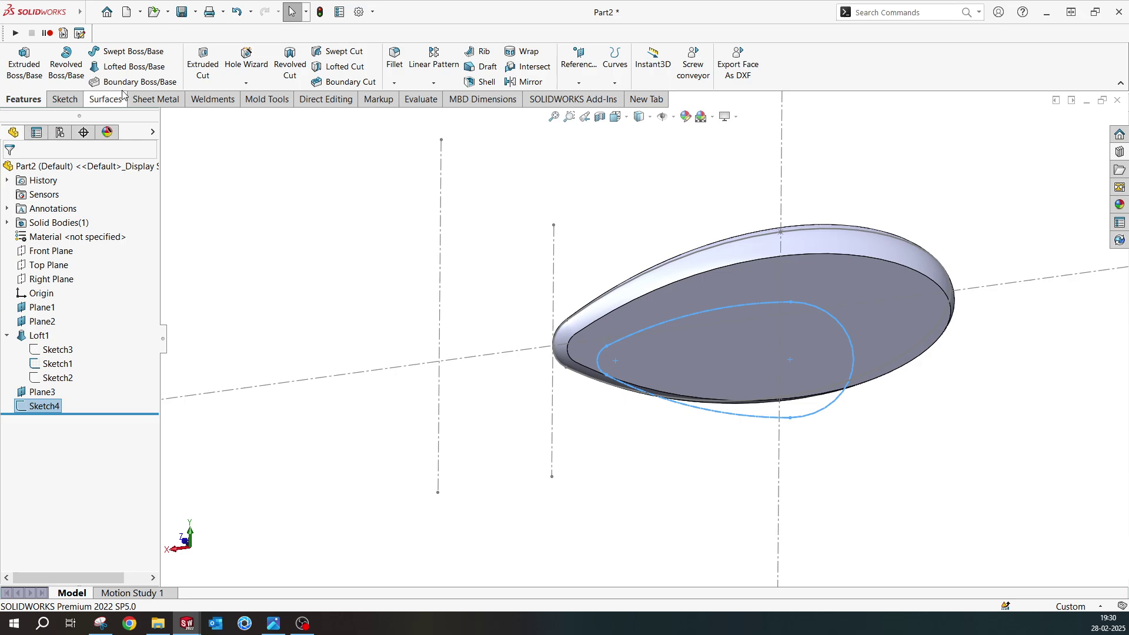
click(100, 68)
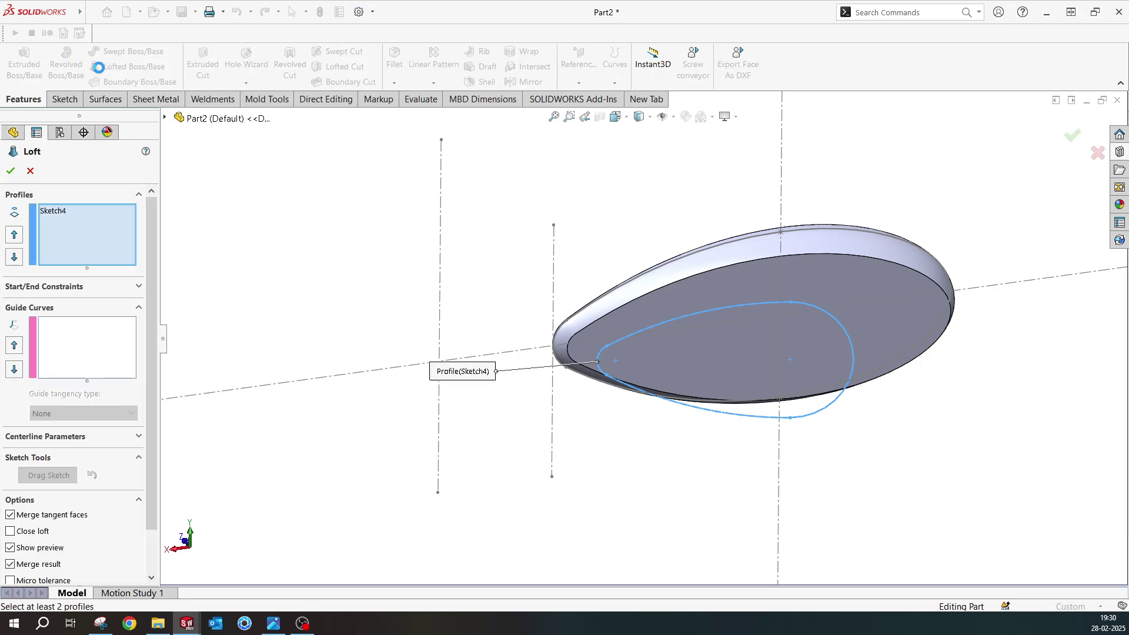
click(822, 288)
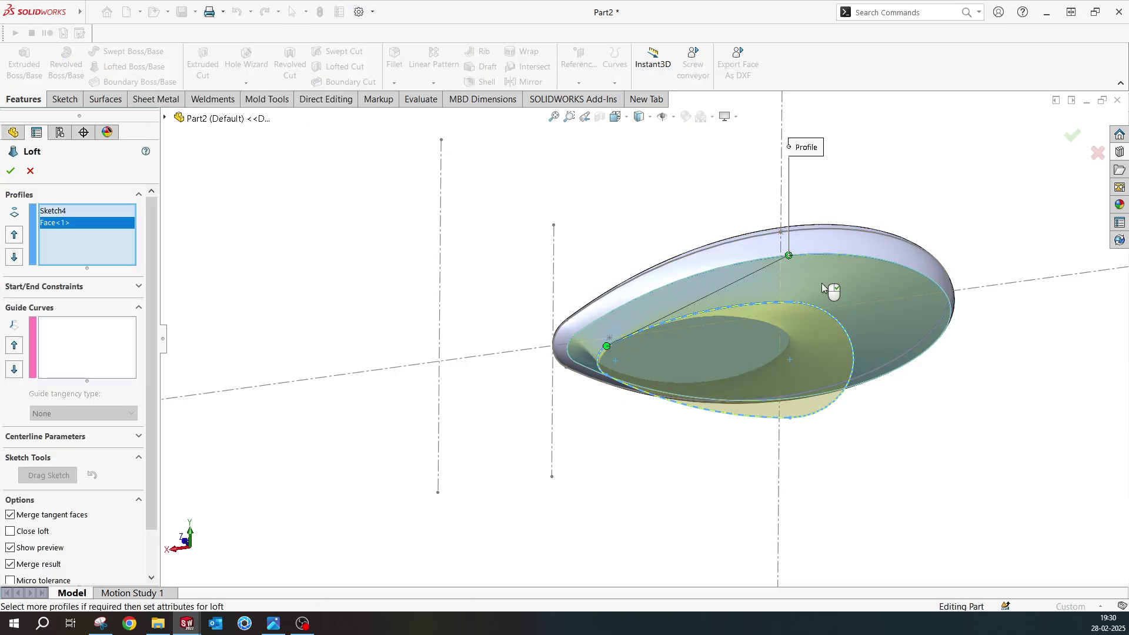
middle_drag(813, 276, 803, 344)
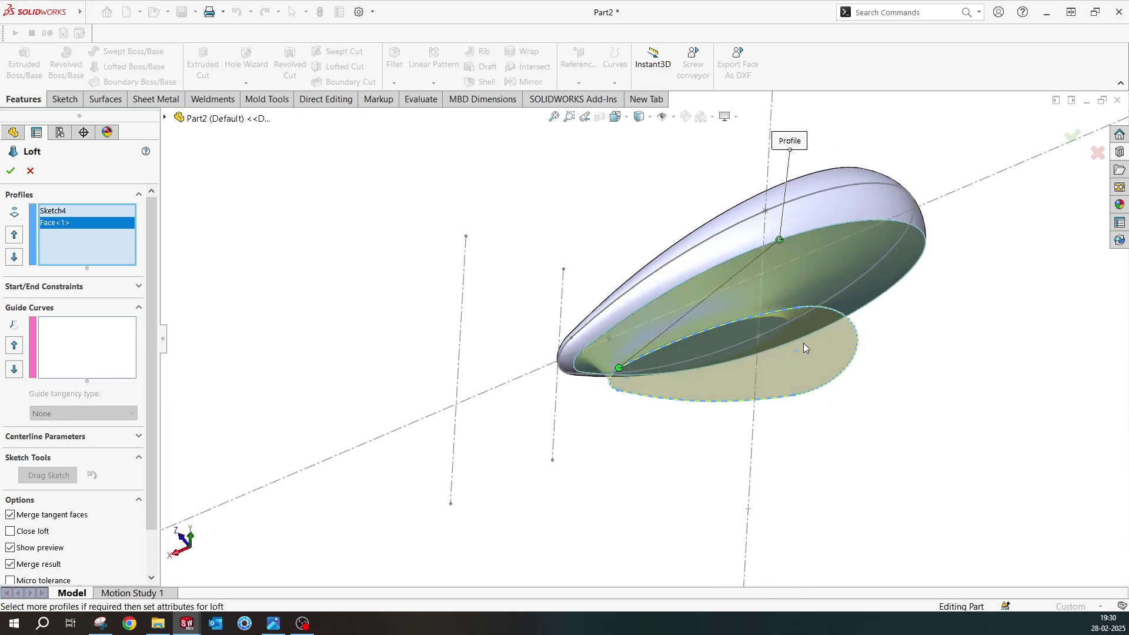
mouse_move(640, 327)
middle_down()
mouse_move(672, 366)
mouse_move(722, 272)
mouse_move(564, 383)
middle_up()
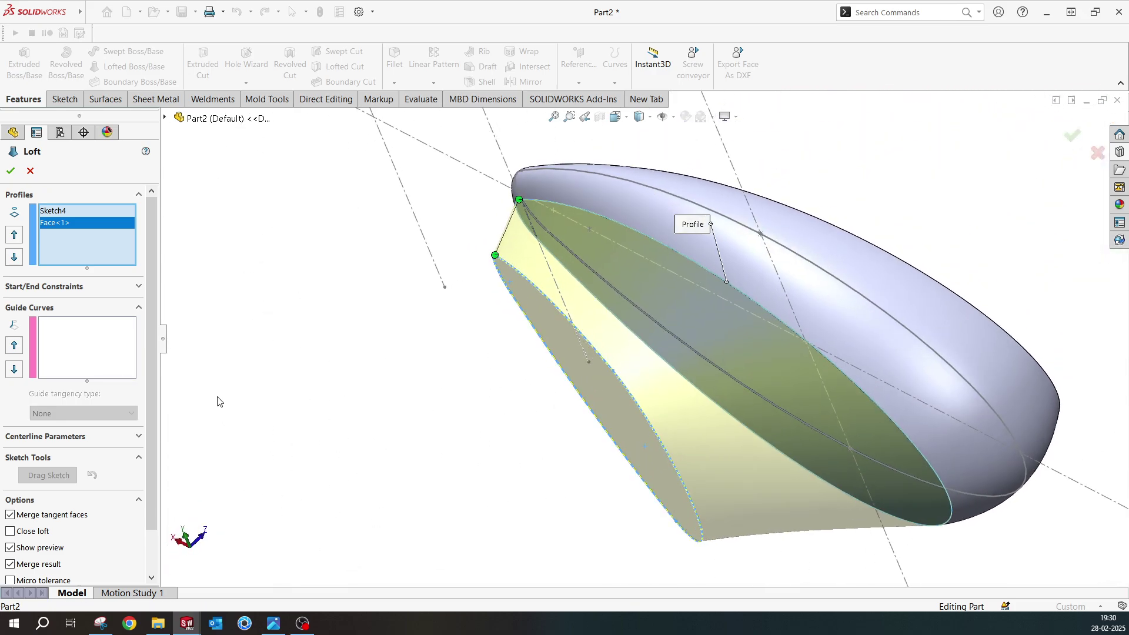
click(57, 566)
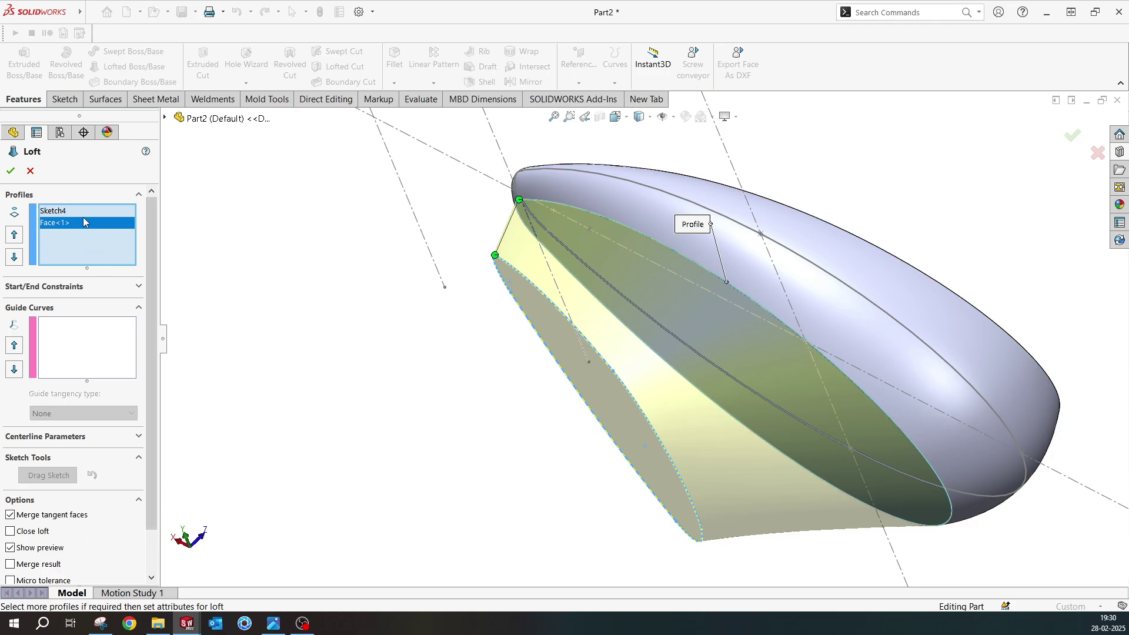
click(11, 171)
middle_drag(520, 383, 683, 186)
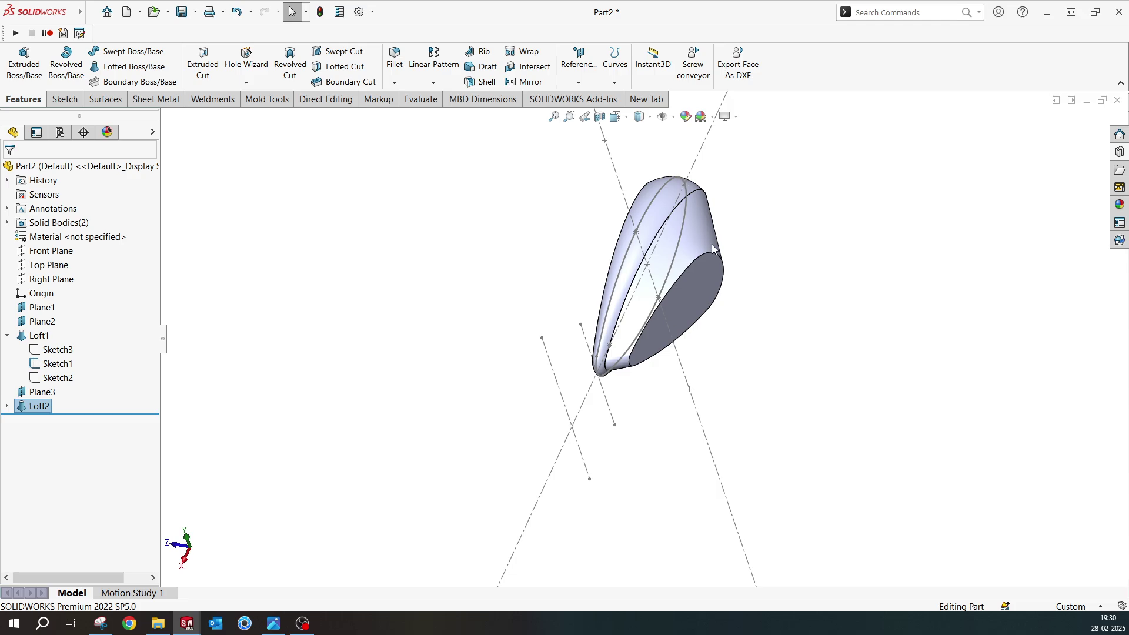
- Mirror the valley loft body about the Front Plane, keeping the solids unmerged
click(50, 251)
key(ctrl+8)
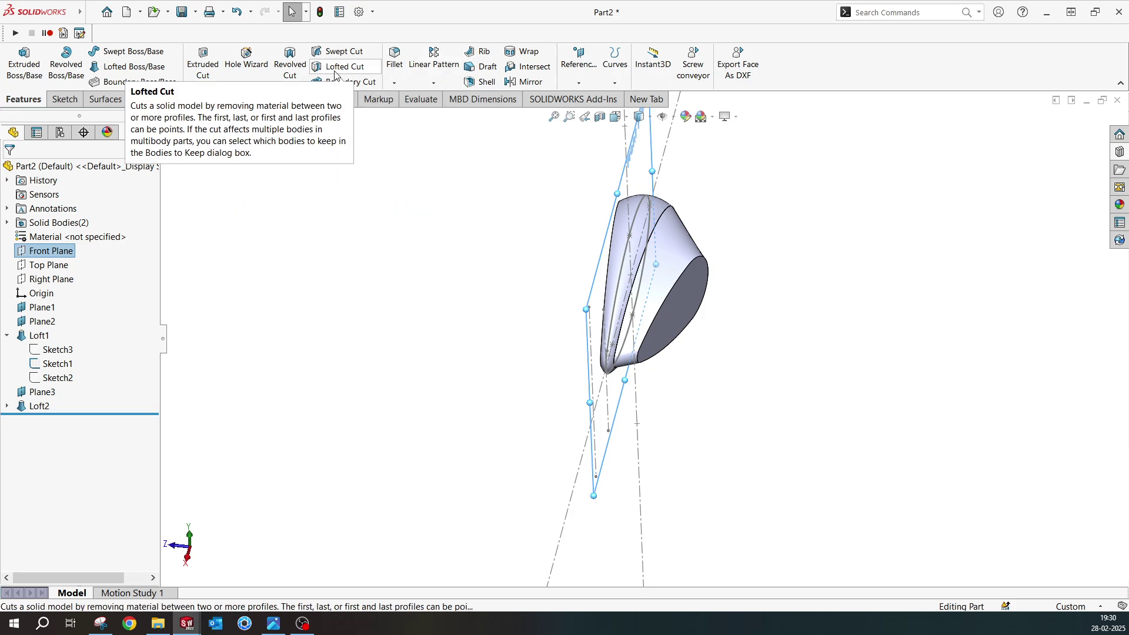
click(526, 81)
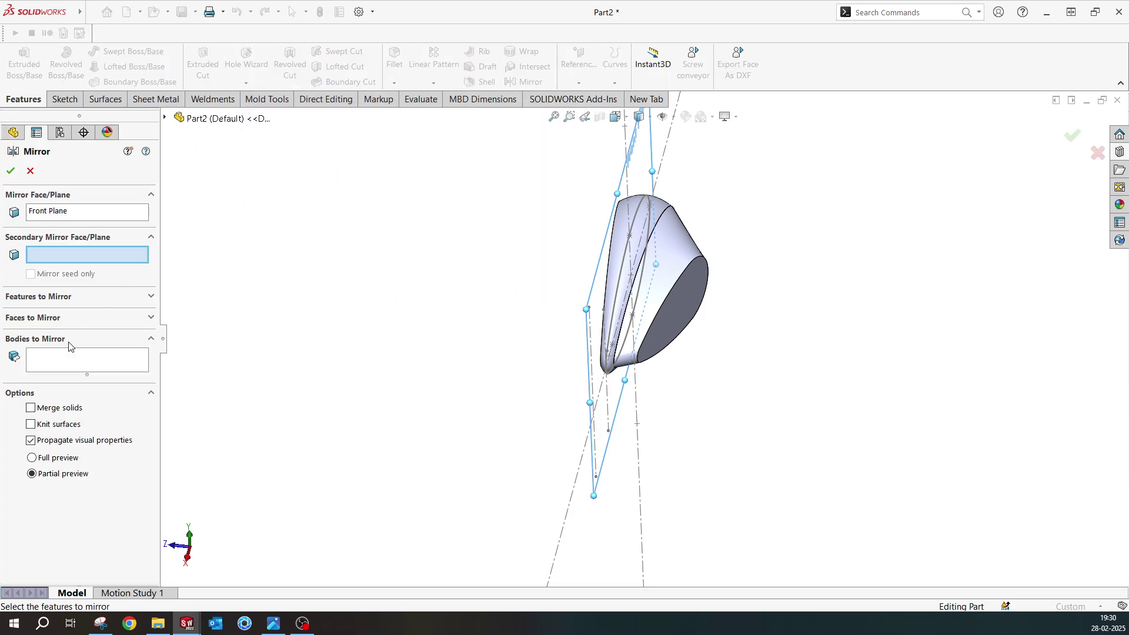
click(49, 365)
click(663, 257)
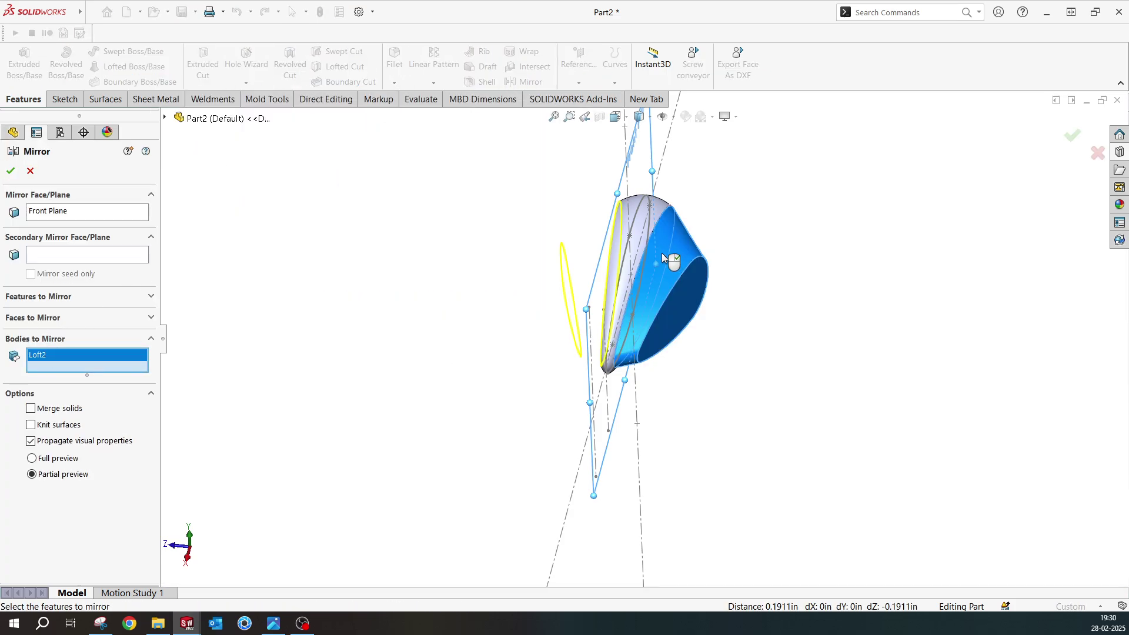
click(11, 171)
middle_drag(669, 281, 588, 294)
key(ctrl+4)
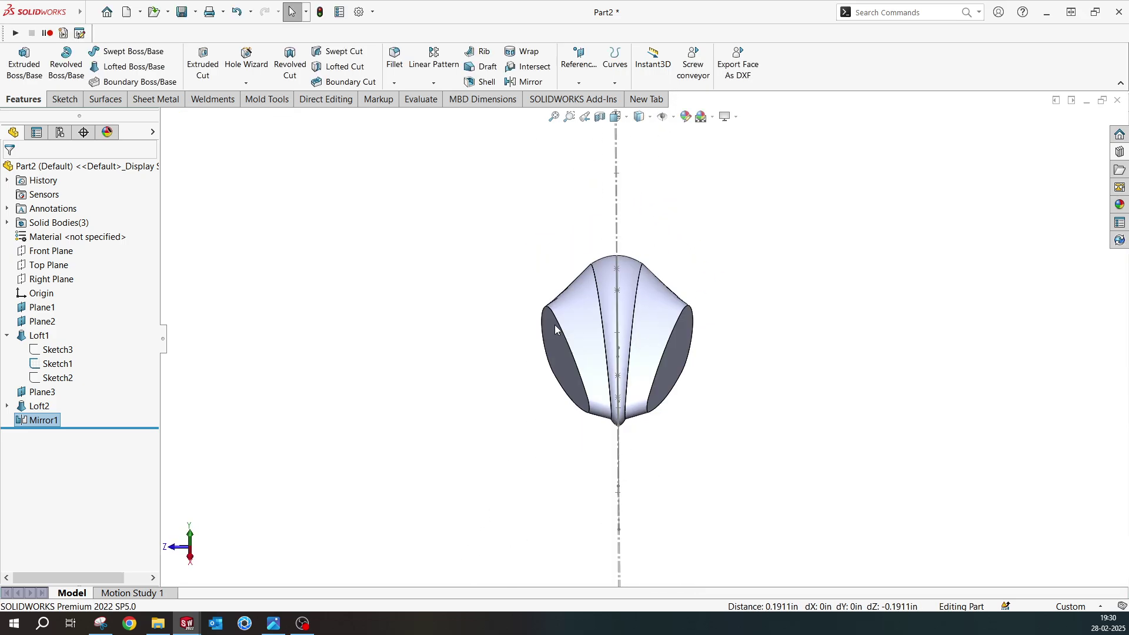
key(Escape)
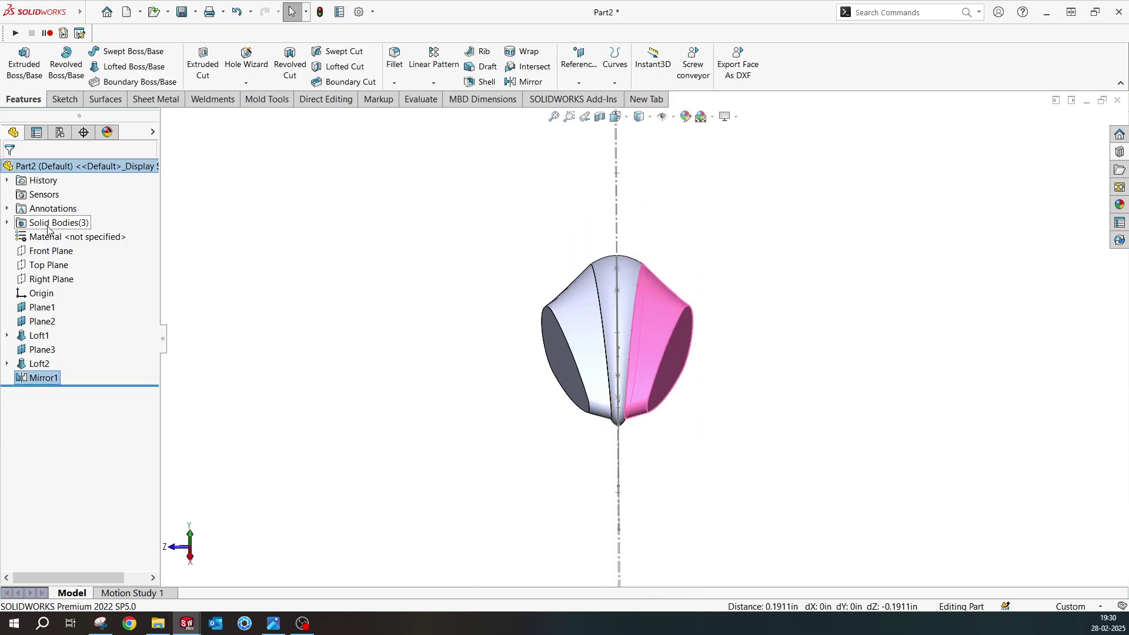
- Hide the valley loft body and its mirrored copy, leaving only the central rib shown
middle_drag(537, 353, 686, 356)
click(651, 454)
click(713, 433)
click(602, 348)
ctrl+click(588, 348)
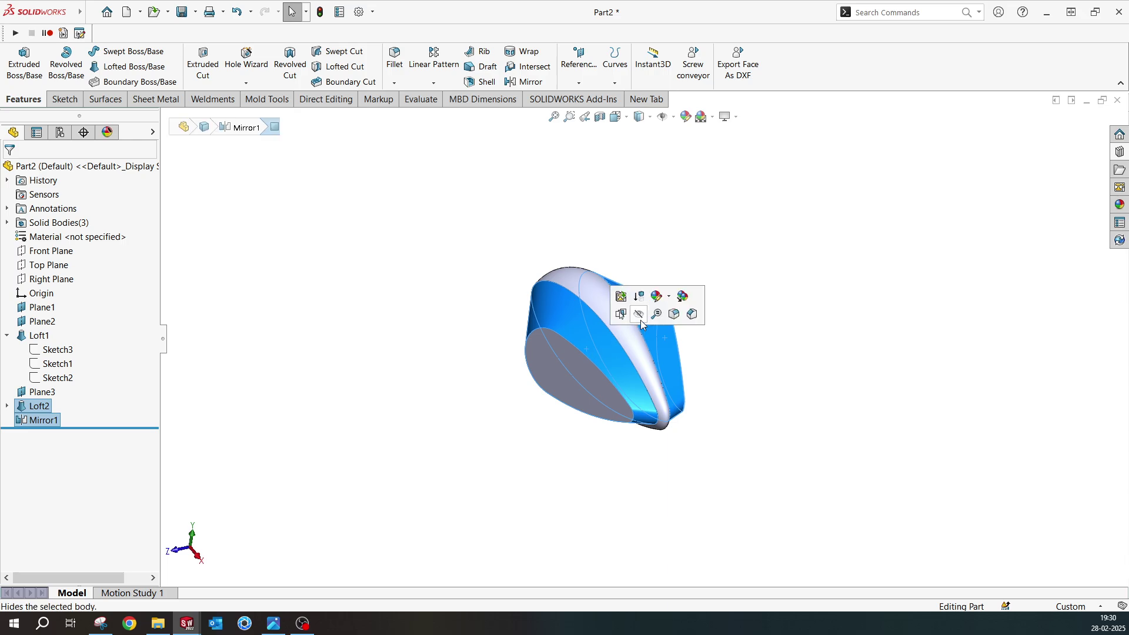
click(641, 320)
middle_drag(755, 381, 742, 305)
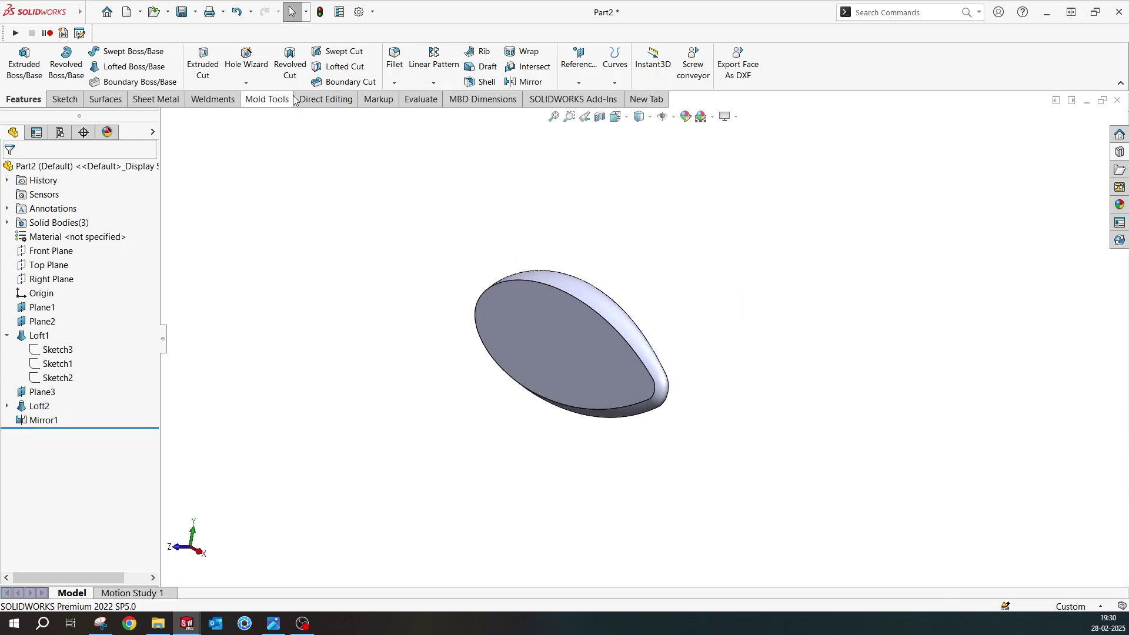
- Check the striped ribs in the reference render and delete the central rib's two flat end faces without replacement
click(277, 625)
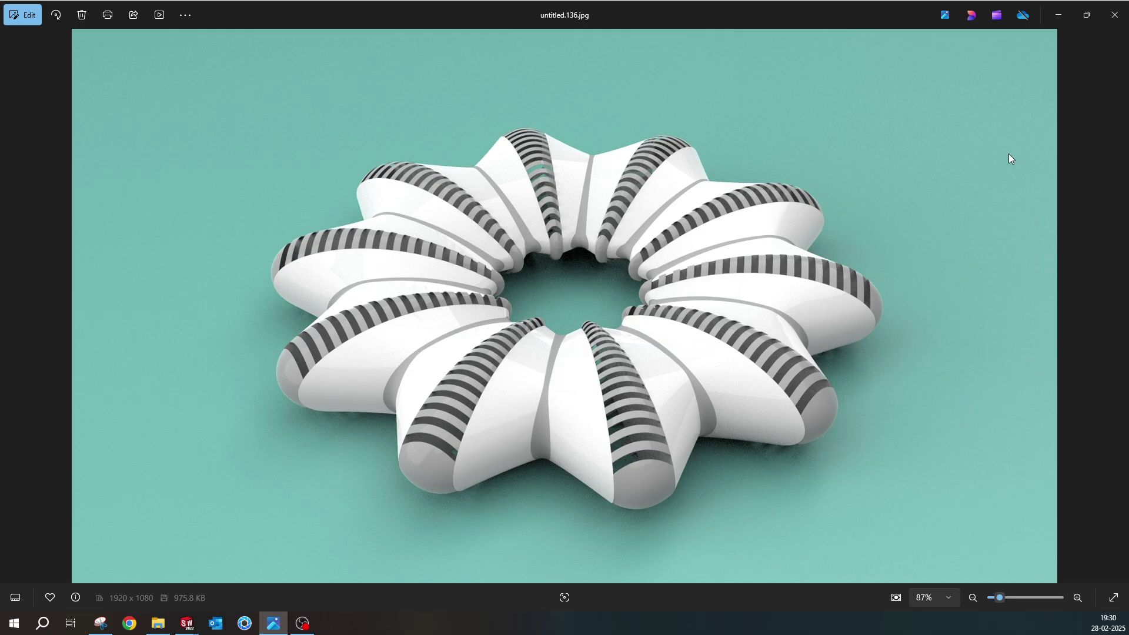
click(1057, 21)
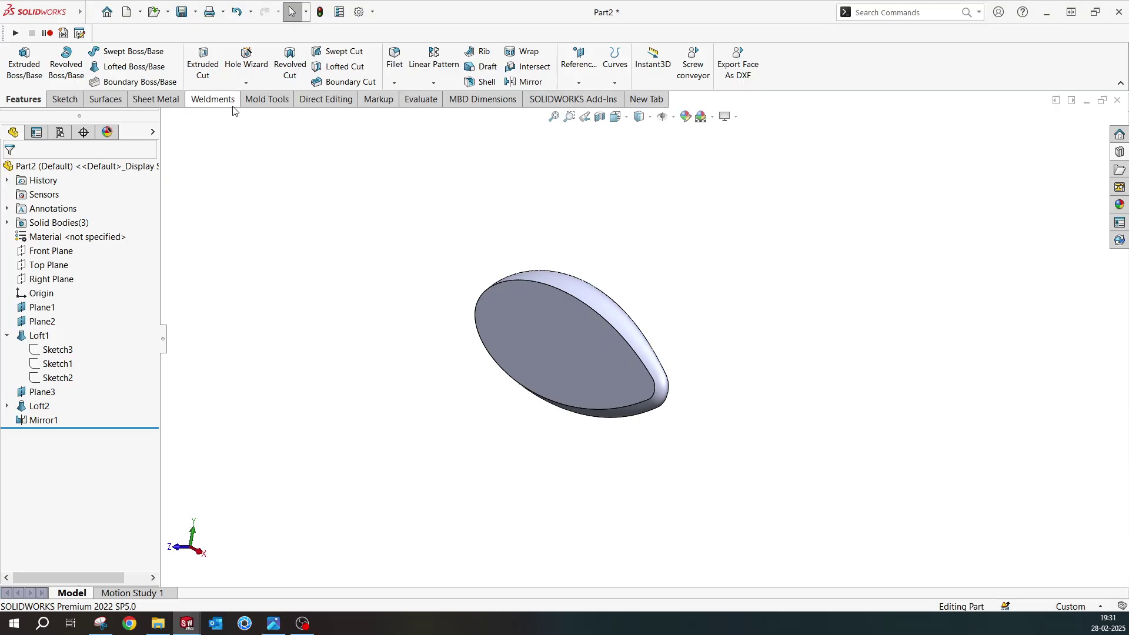
click(105, 100)
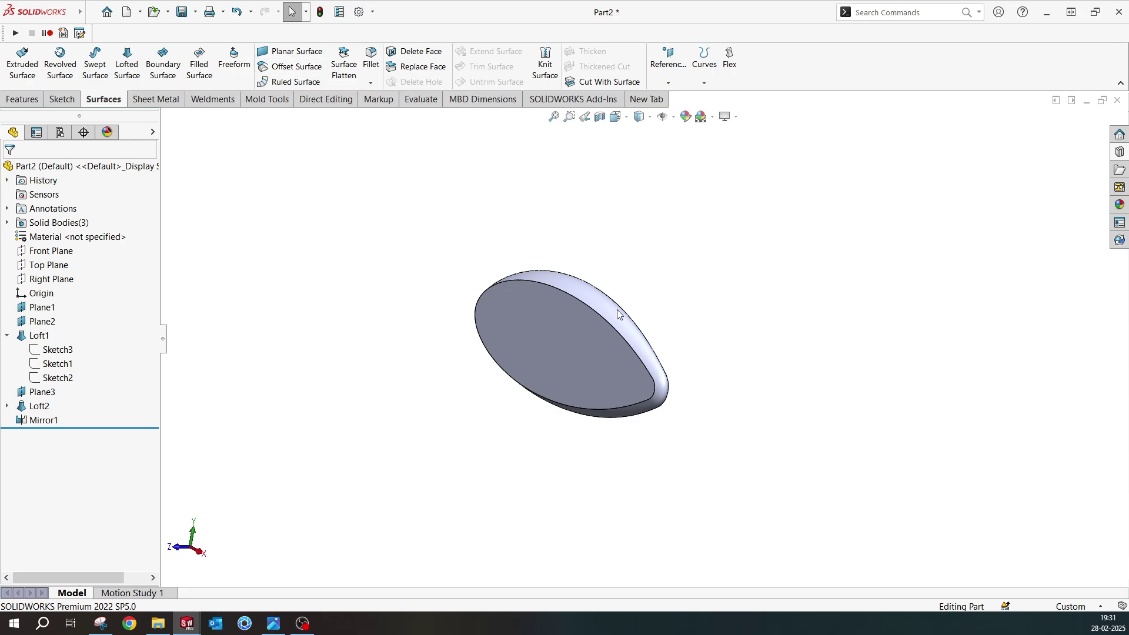
middle_drag(608, 322, 569, 347)
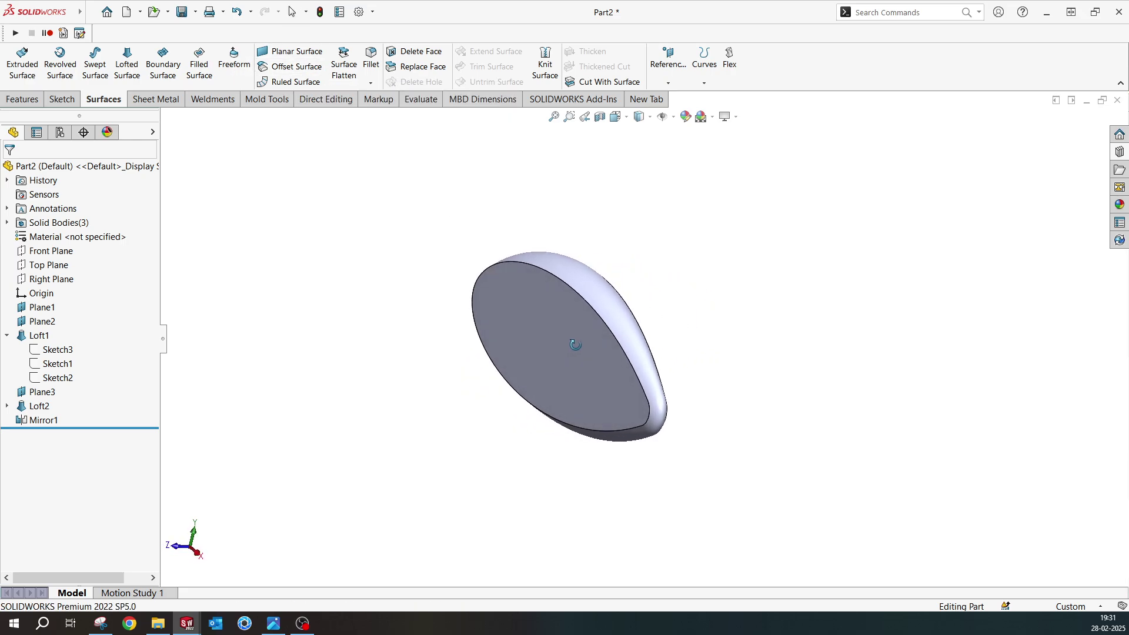
click(393, 51)
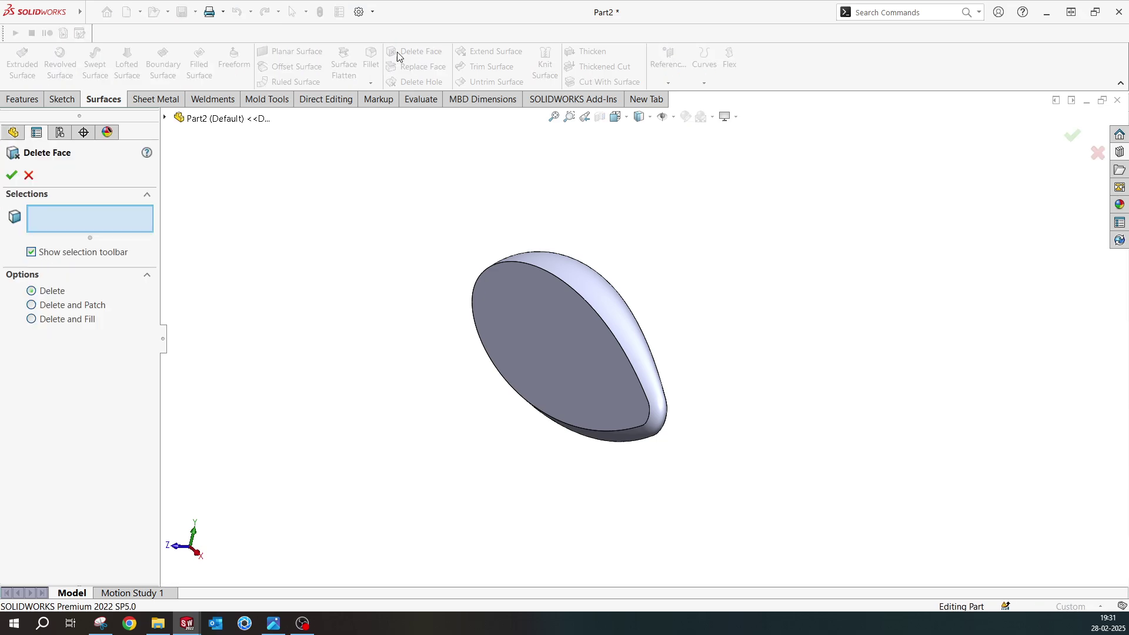
click(575, 368)
middle_drag(575, 369, 466, 320)
click(625, 326)
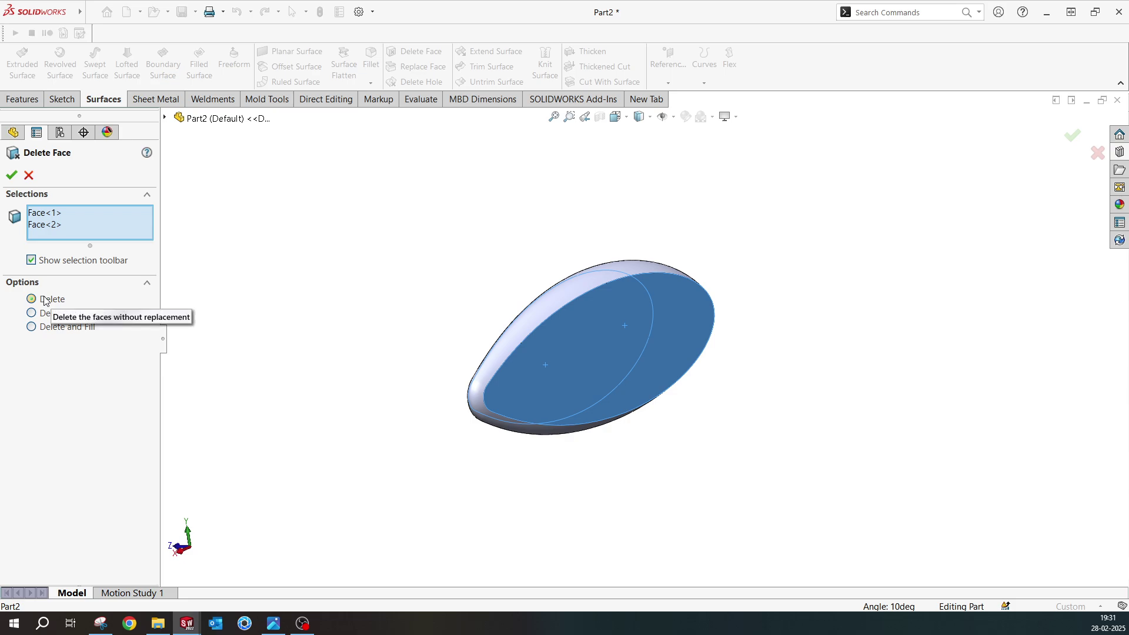
click(11, 174)
middle_drag(676, 359, 803, 373)
middle_drag(477, 354, 604, 352)
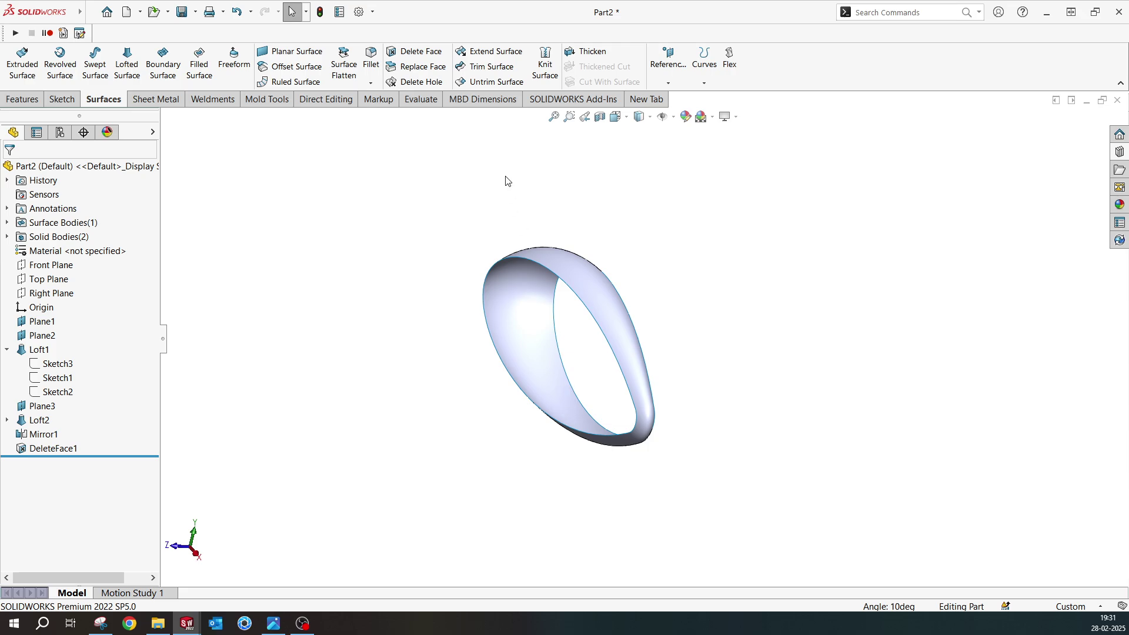
middle_drag(692, 285, 676, 382)
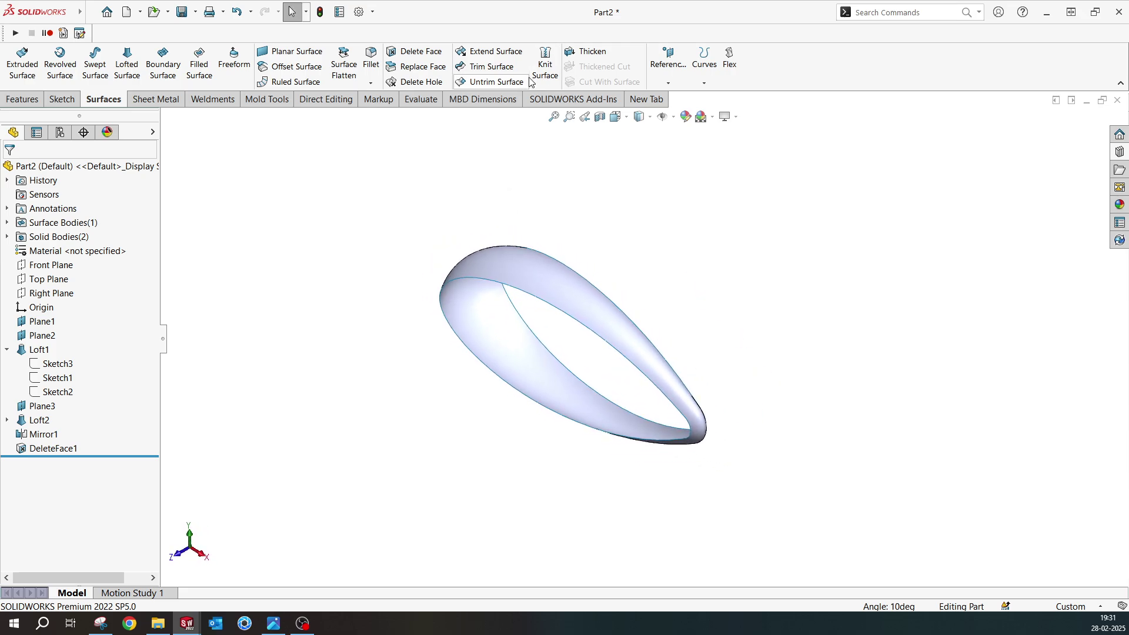
- Thicken the open central rib surface by 0.01 in on one side to make it a thin solid
click(586, 51)
click(548, 271)
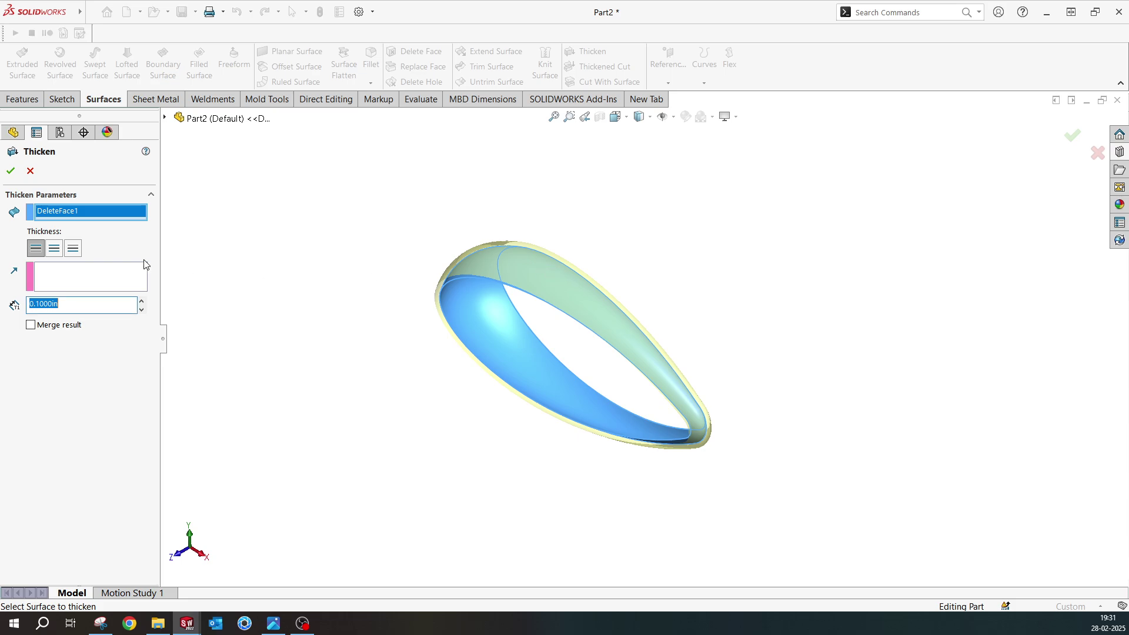
text(0)
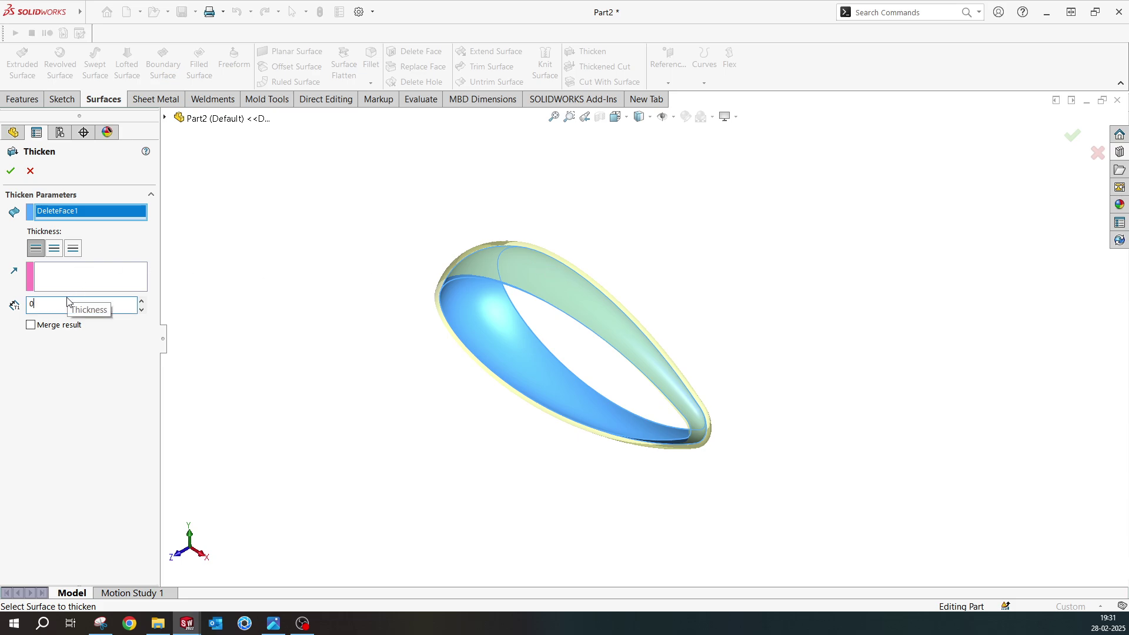
text(.01)
key(Return)
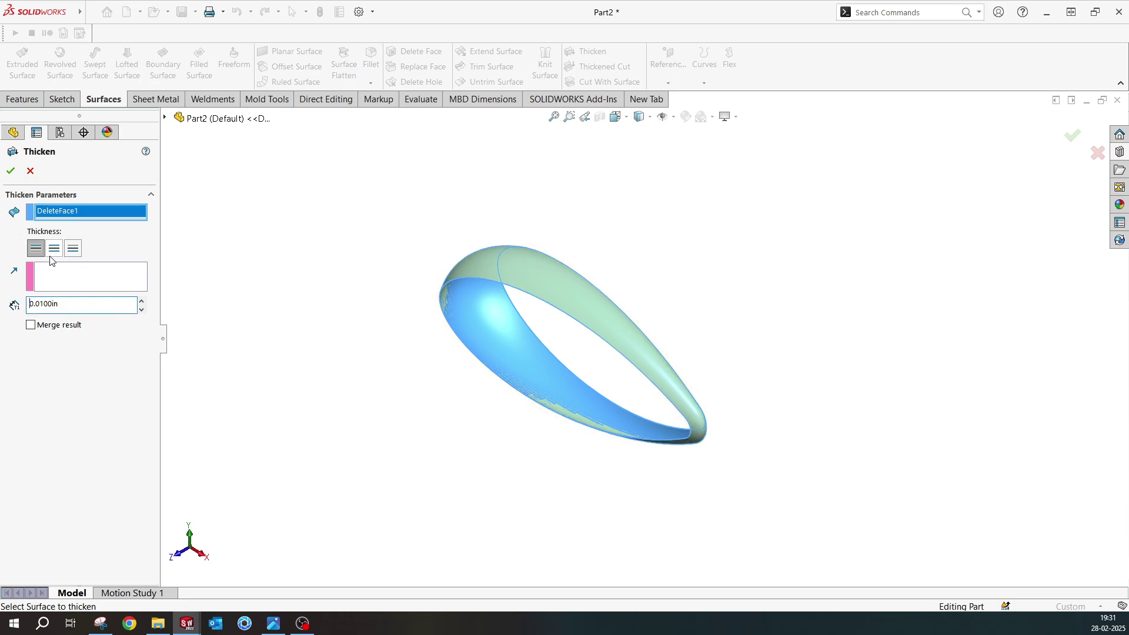
click(12, 170)
middle_drag(628, 406, 700, 386)
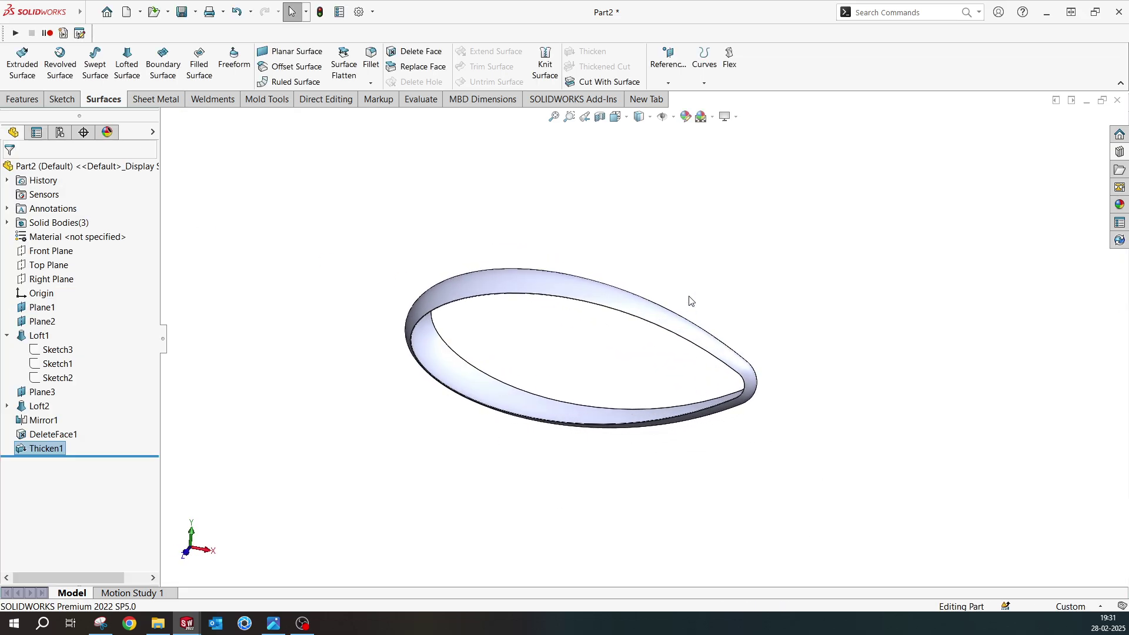
click(7, 336)
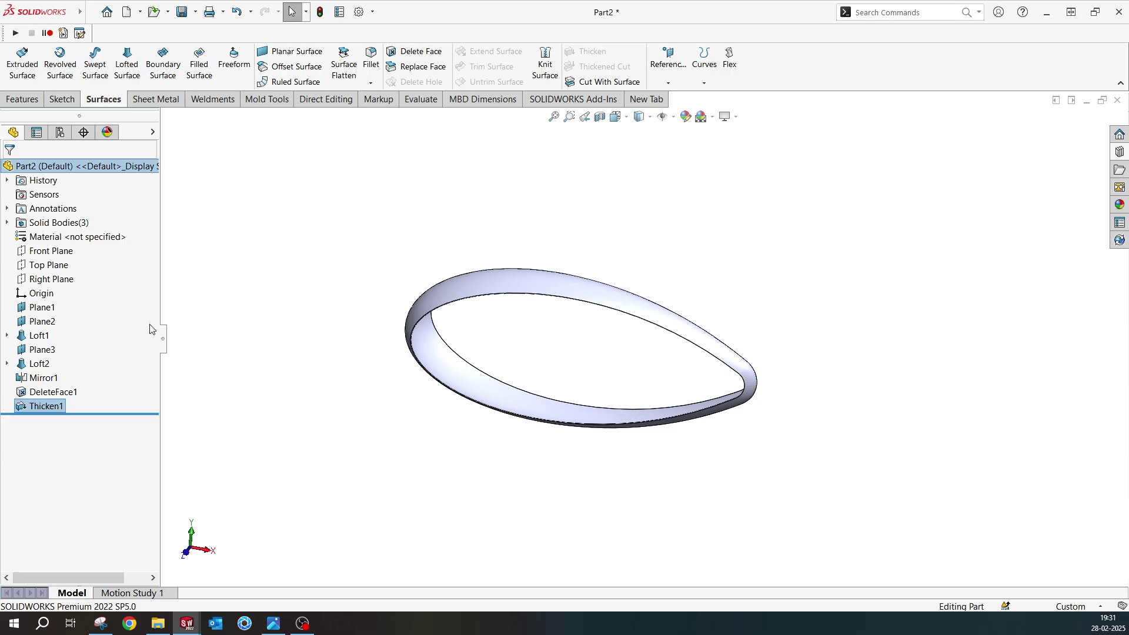
- Sketch a narrow corner rectangle on the Top Plane, about 0.25 by 2.99 in, crossing the rib near its thin end
middle_drag(724, 242, 740, 324)
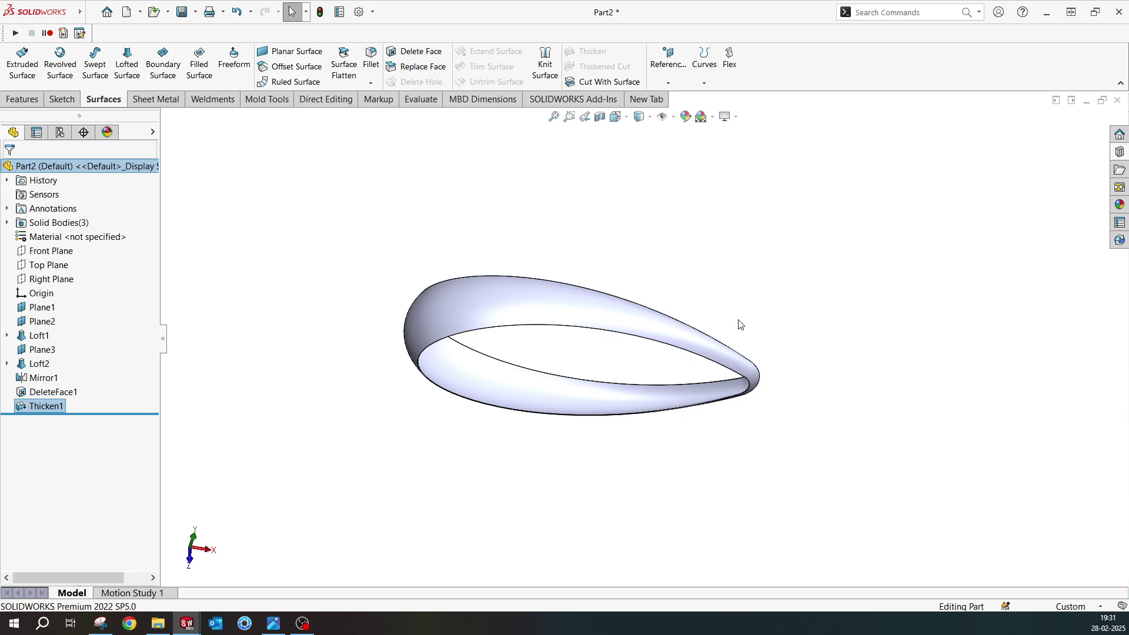
key(space)
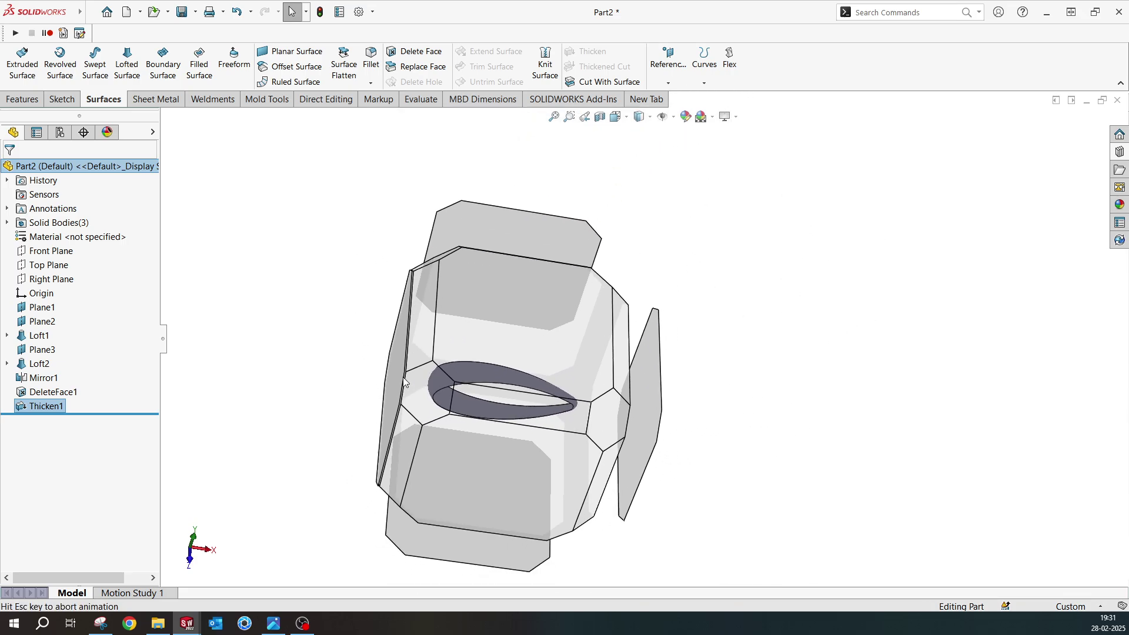
click(514, 361)
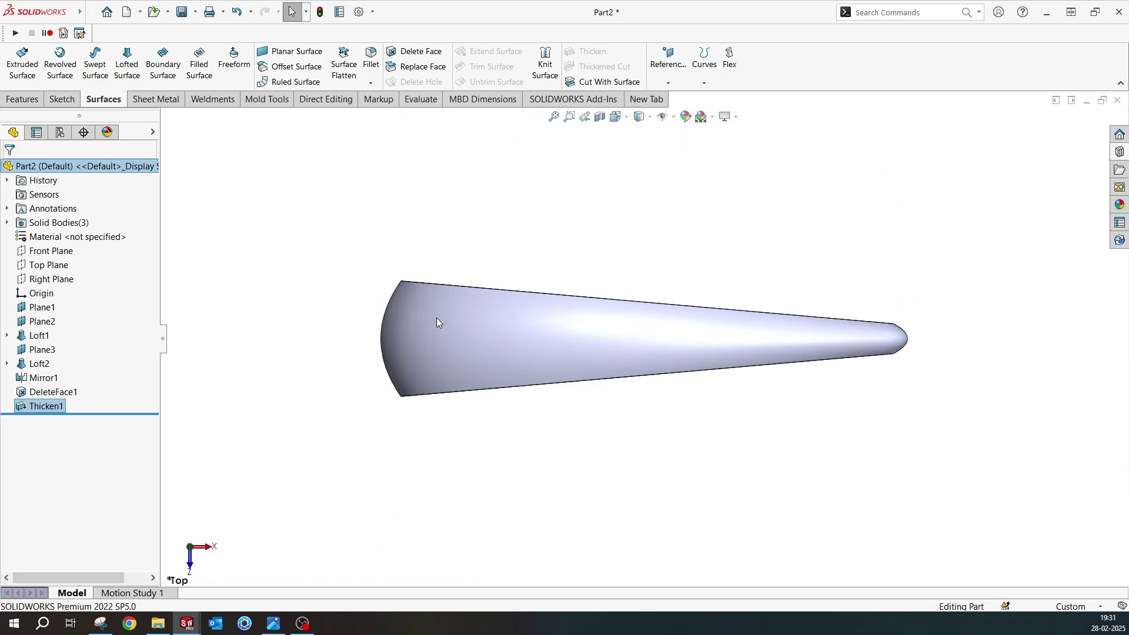
click(629, 175)
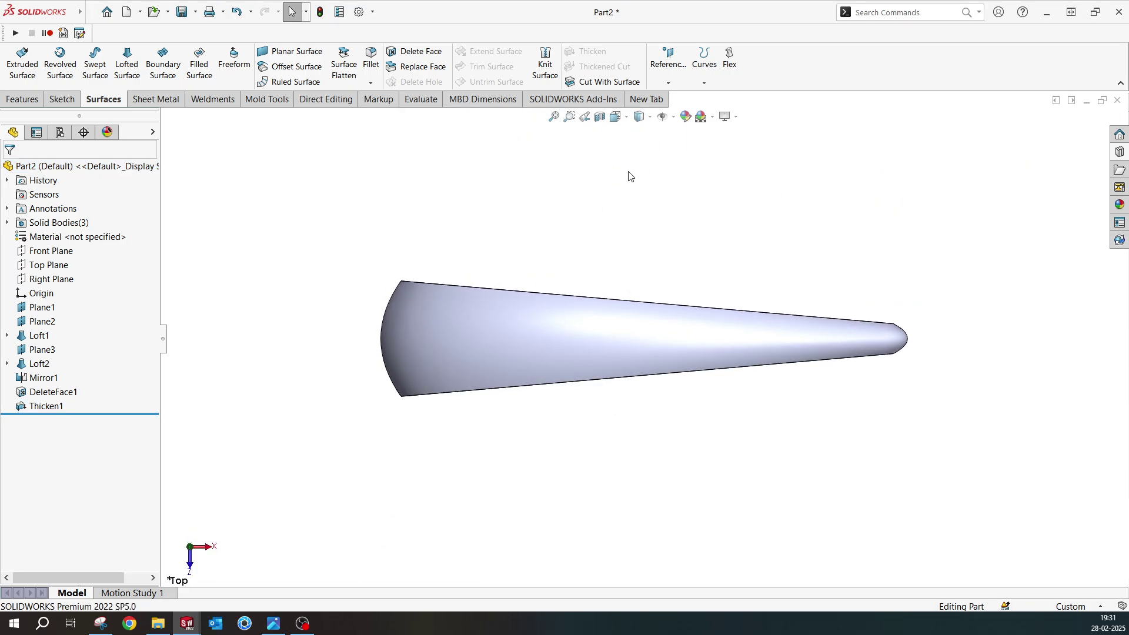
click(48, 265)
click(71, 252)
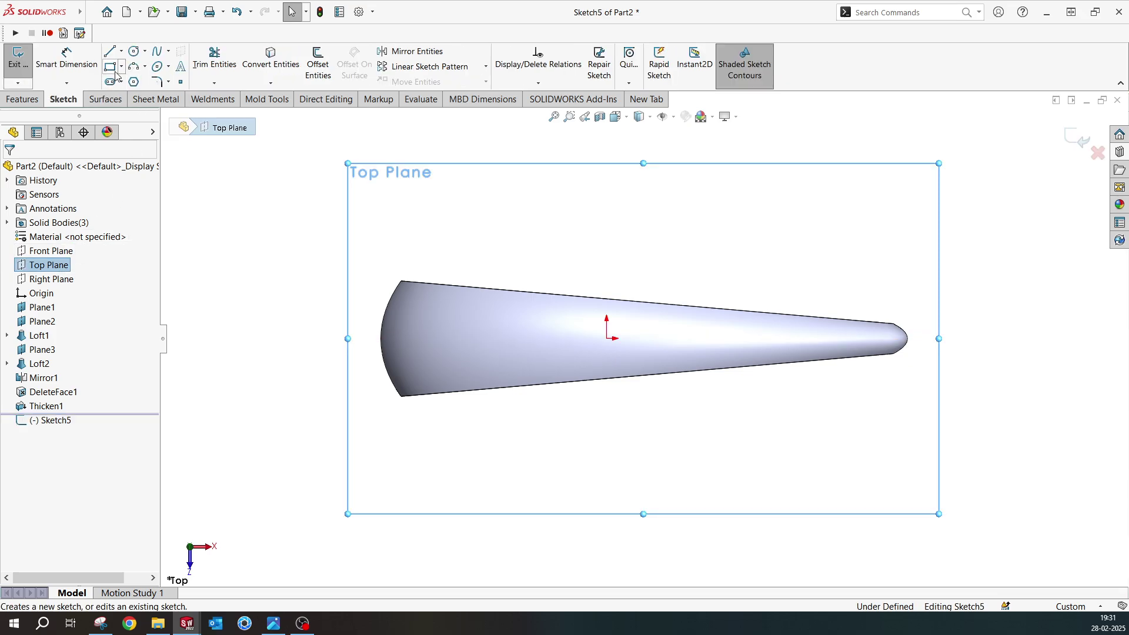
click(120, 67)
click(132, 82)
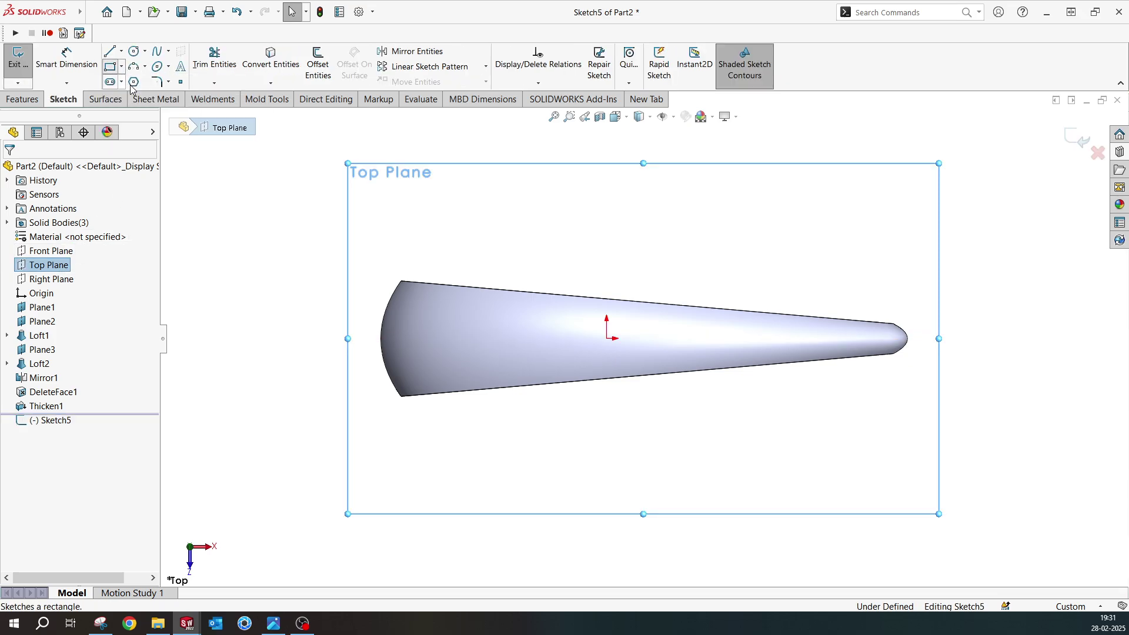
click(851, 240)
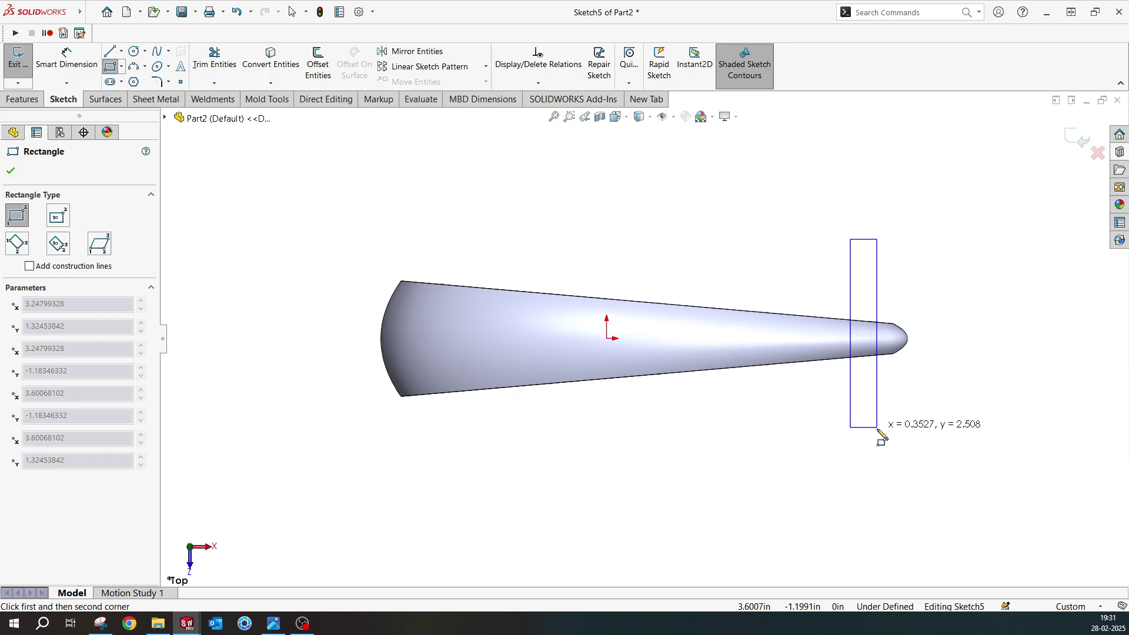
click(870, 464)
right_click(798, 241)
click(821, 247)
- Dimension the rectangle's long side nearer the origin at 3.45 in from the origin
key(d)
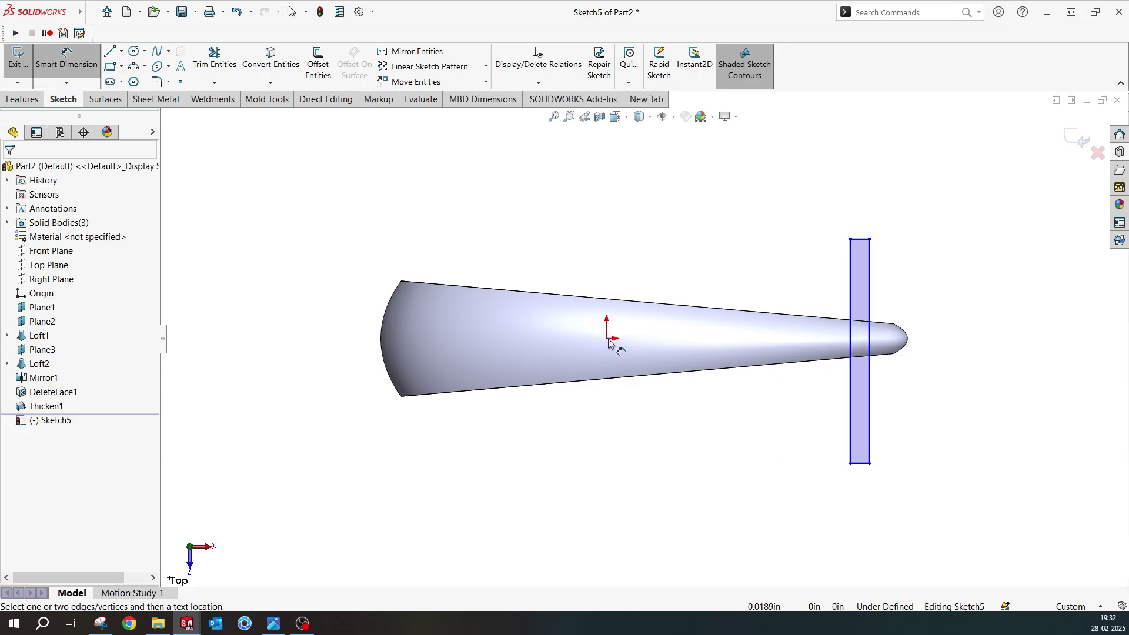
click(855, 277)
click(607, 338)
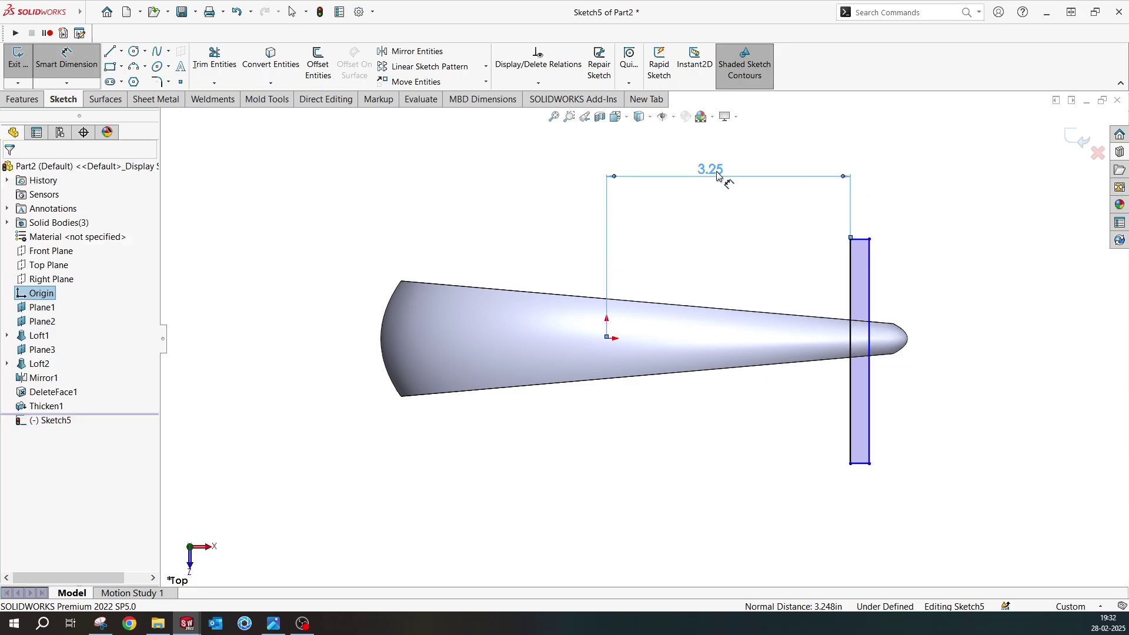
click(647, 175)
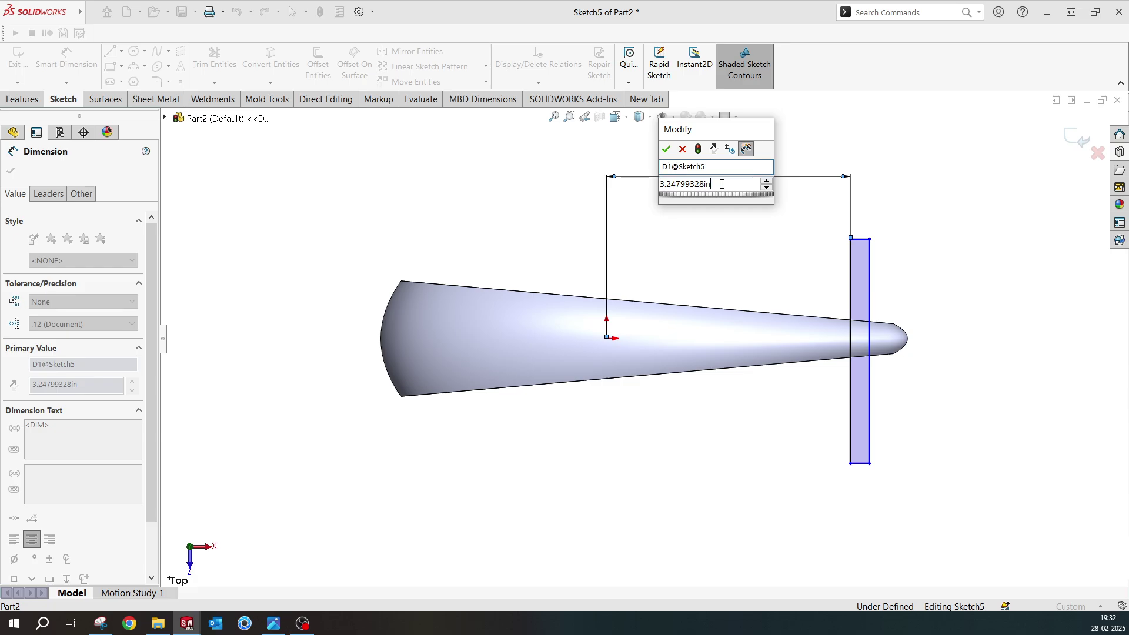
text(3.45)
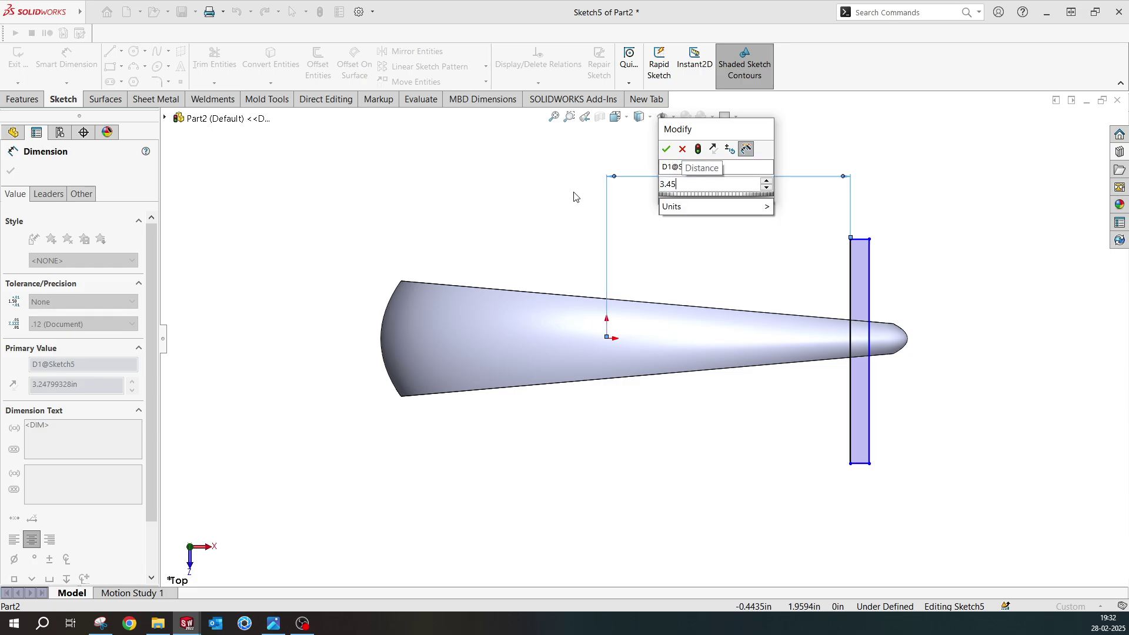
key(Return)
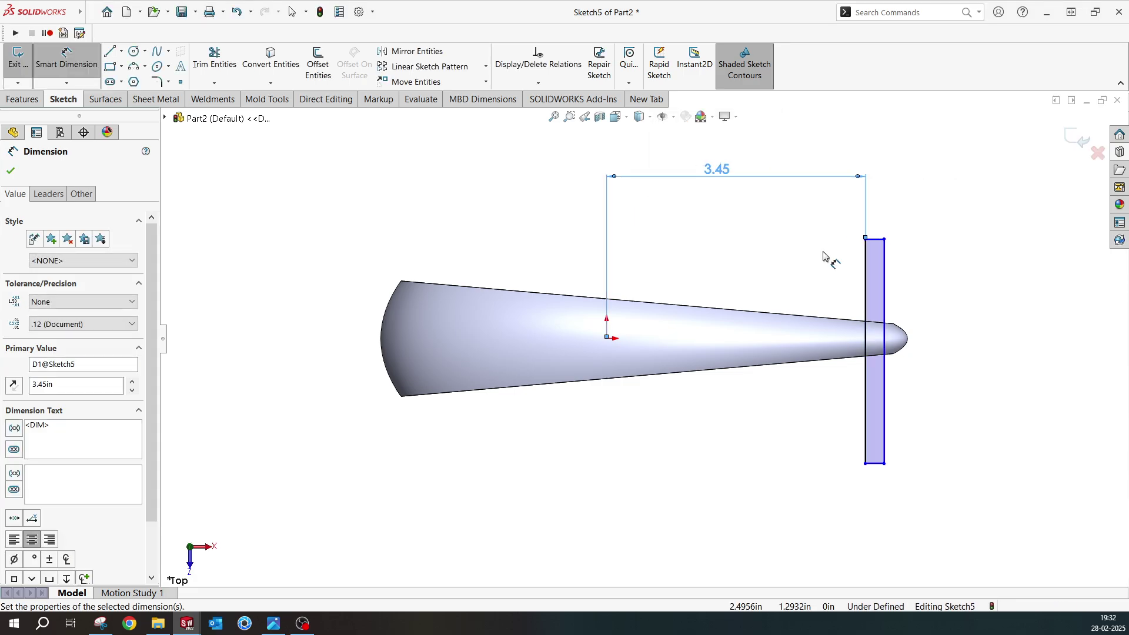
- Dimension the rectangle's width between its two long sides as 0.2 in
click(867, 253)
click(885, 253)
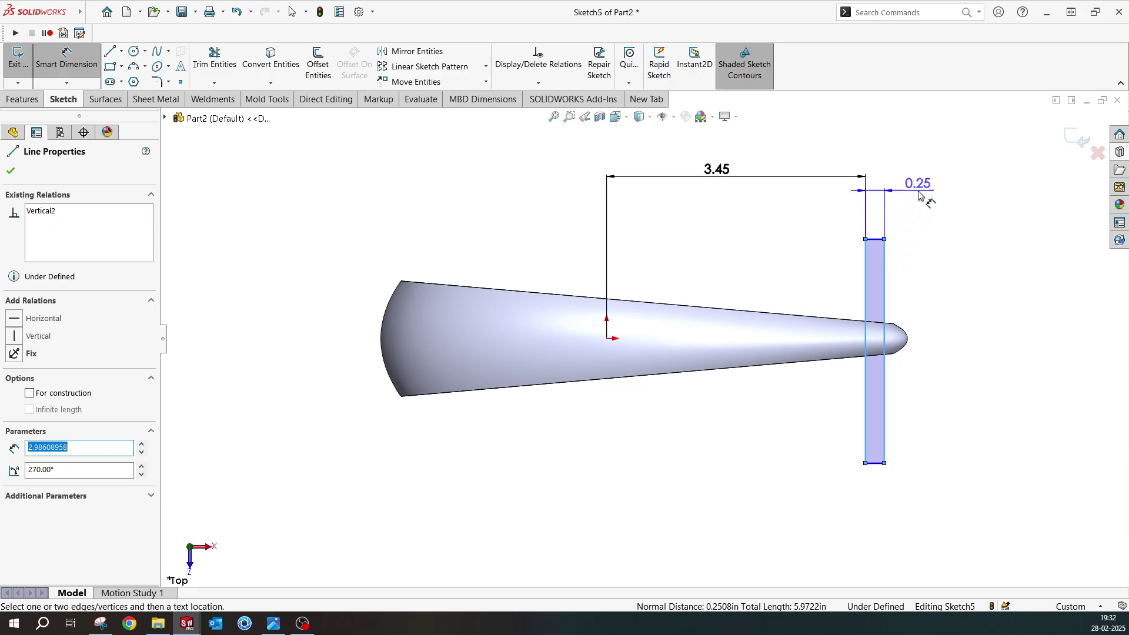
click(920, 187)
text(0.2)
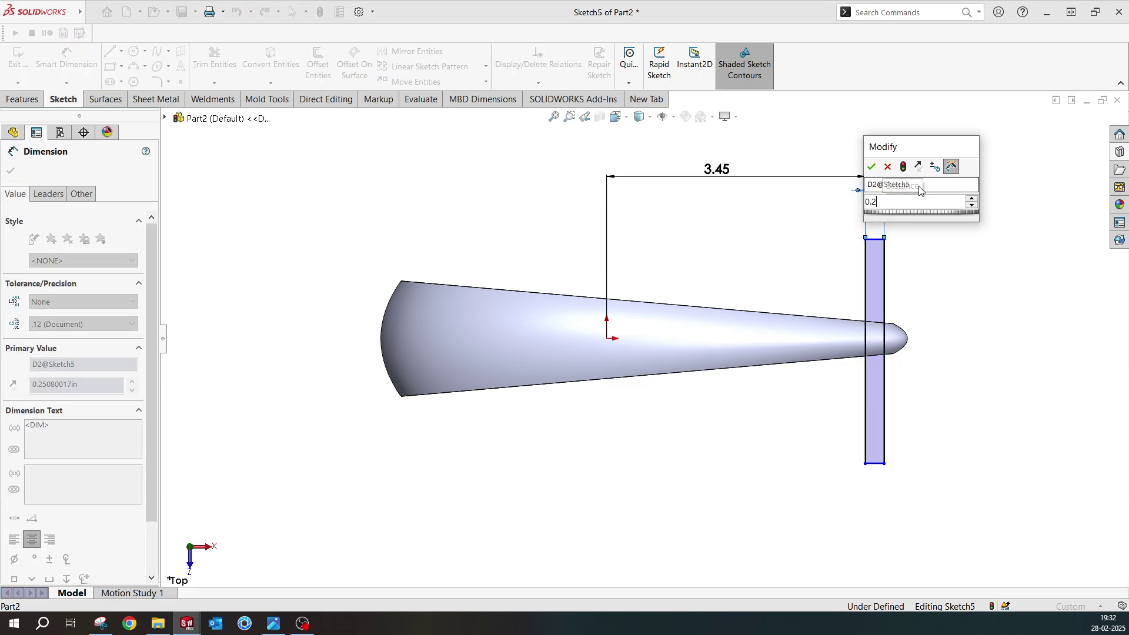
key(Return)
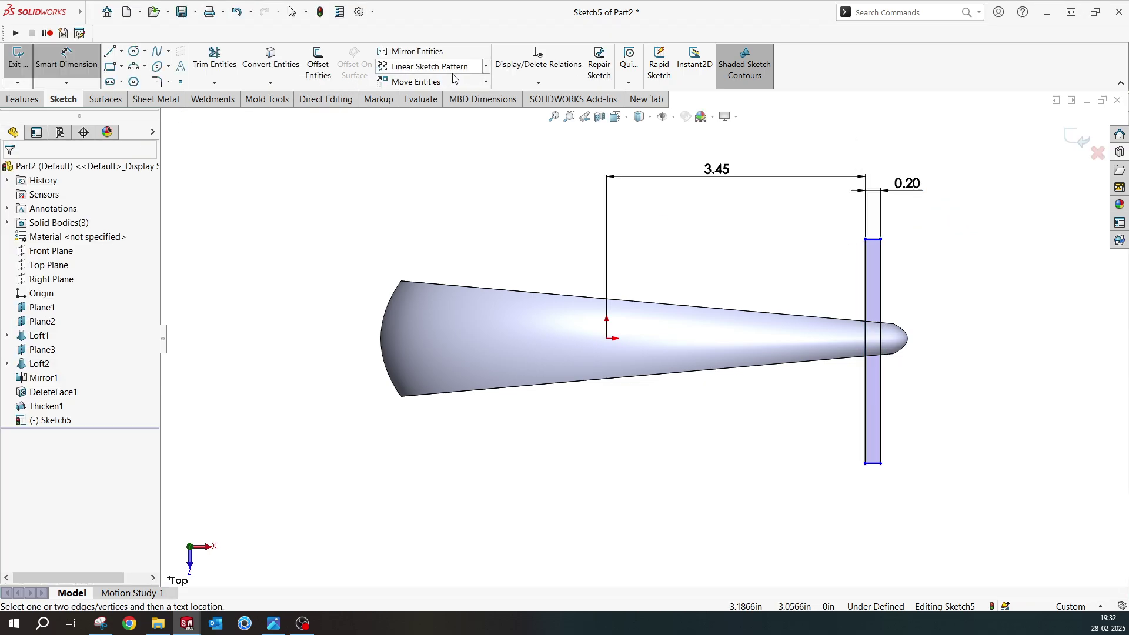
- Start a linear sketch pattern and use the rectangle's upper short edge as the first direction
click(486, 66)
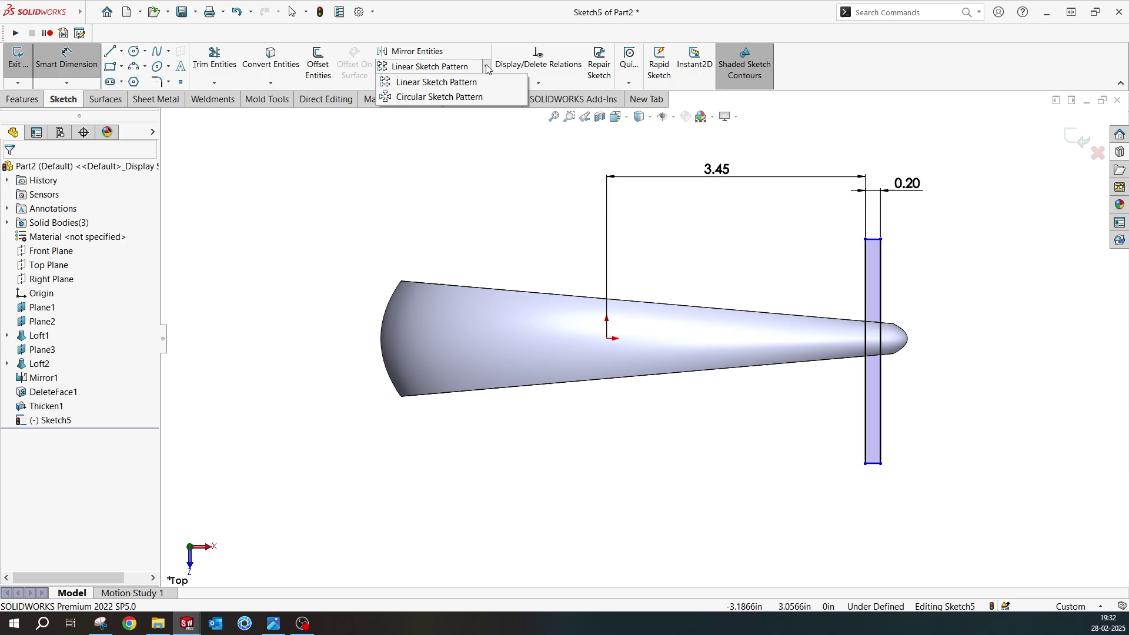
click(471, 91)
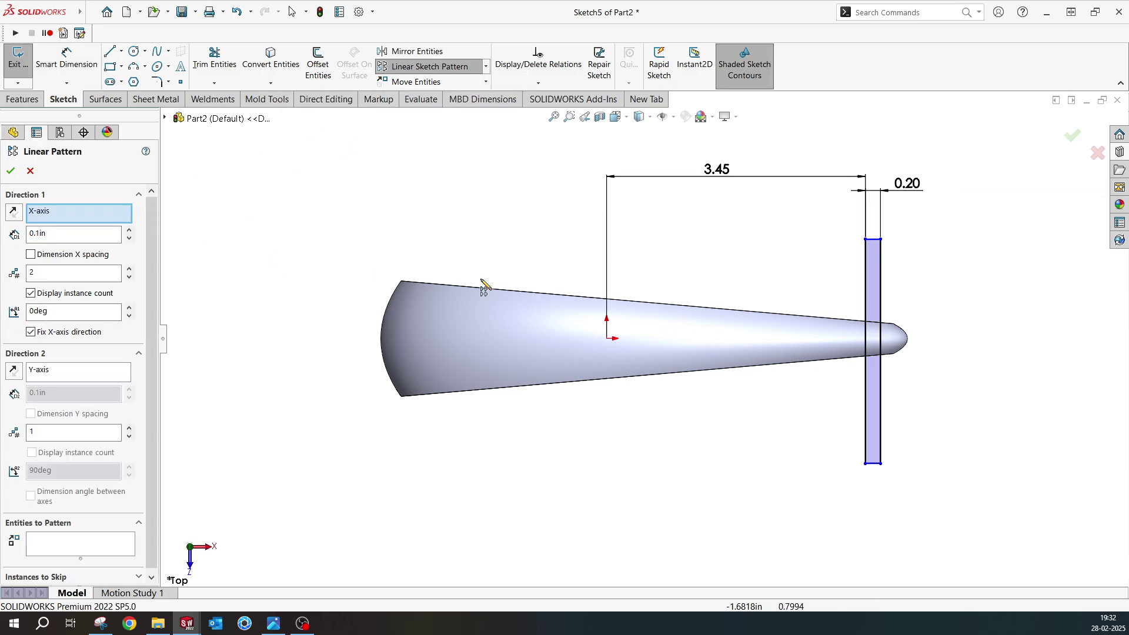
click(867, 251)
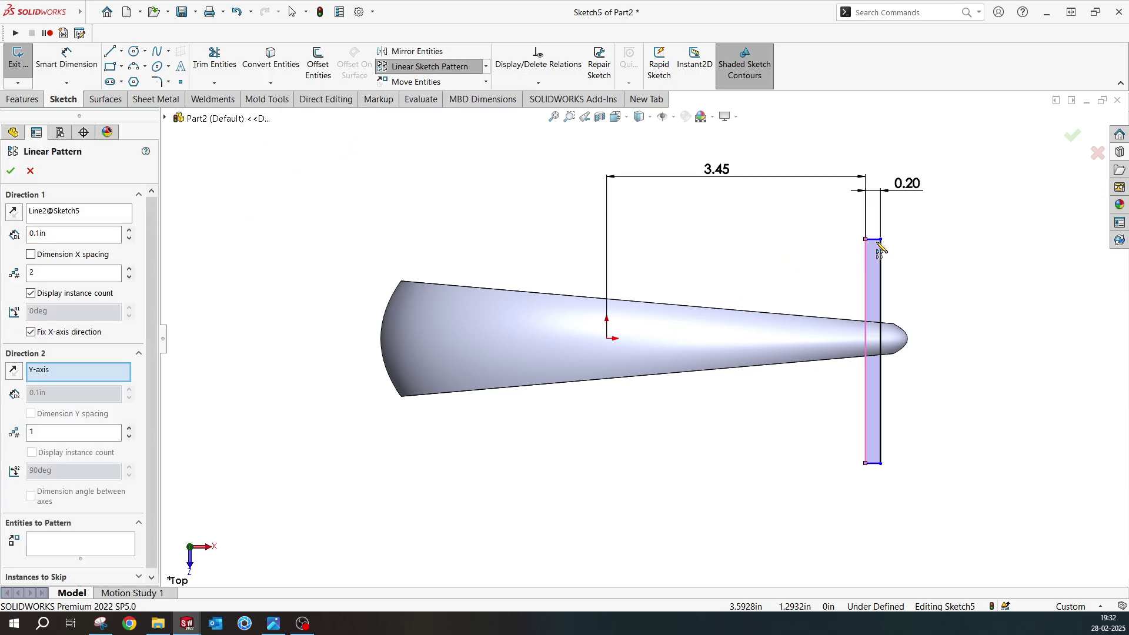
right_click(78, 215)
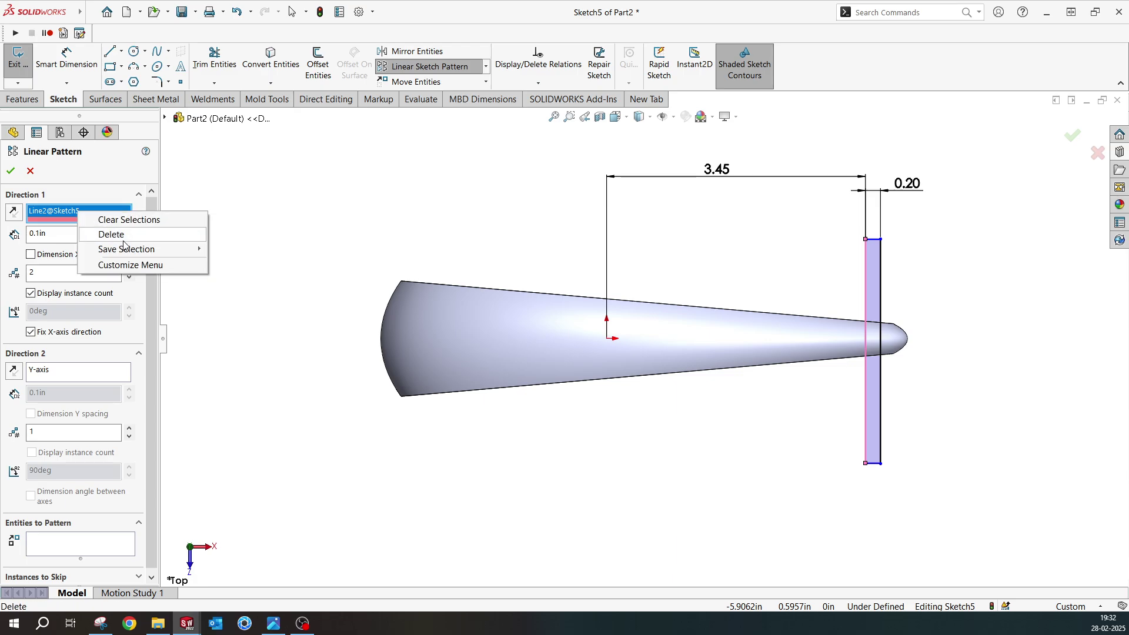
click(103, 234)
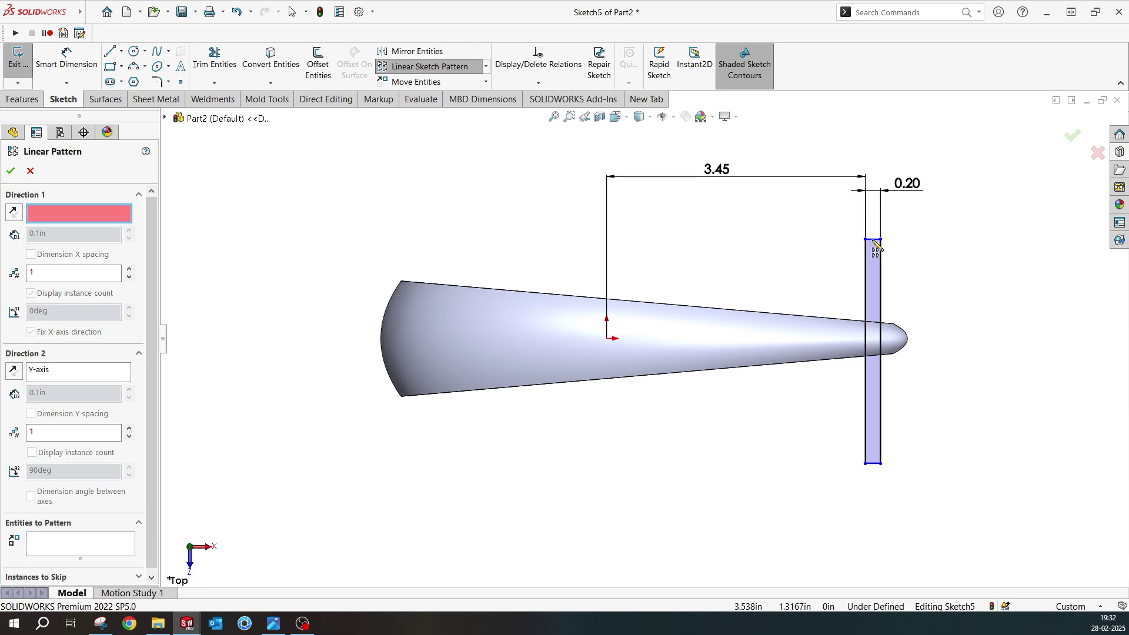
click(203, 547)
click(190, 532)
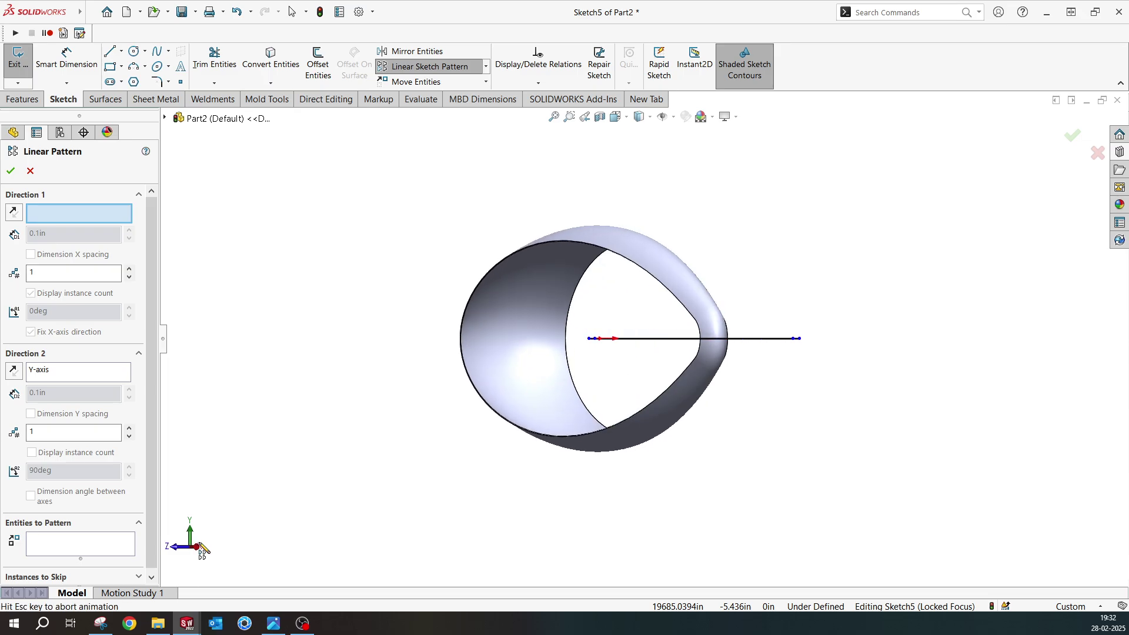
click(81, 213)
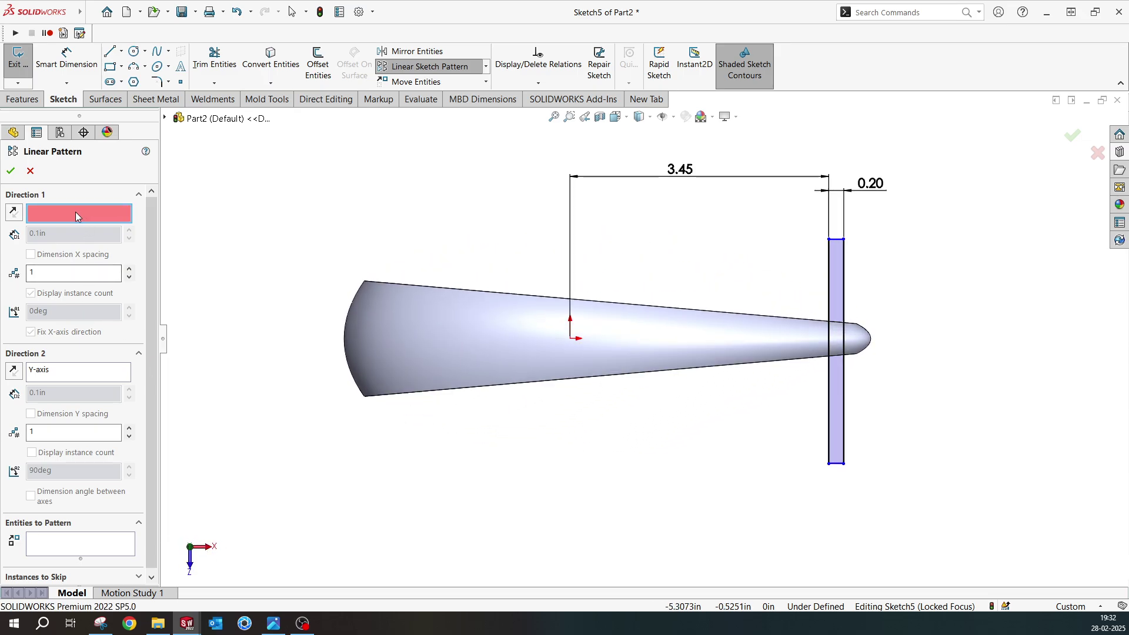
click(837, 239)
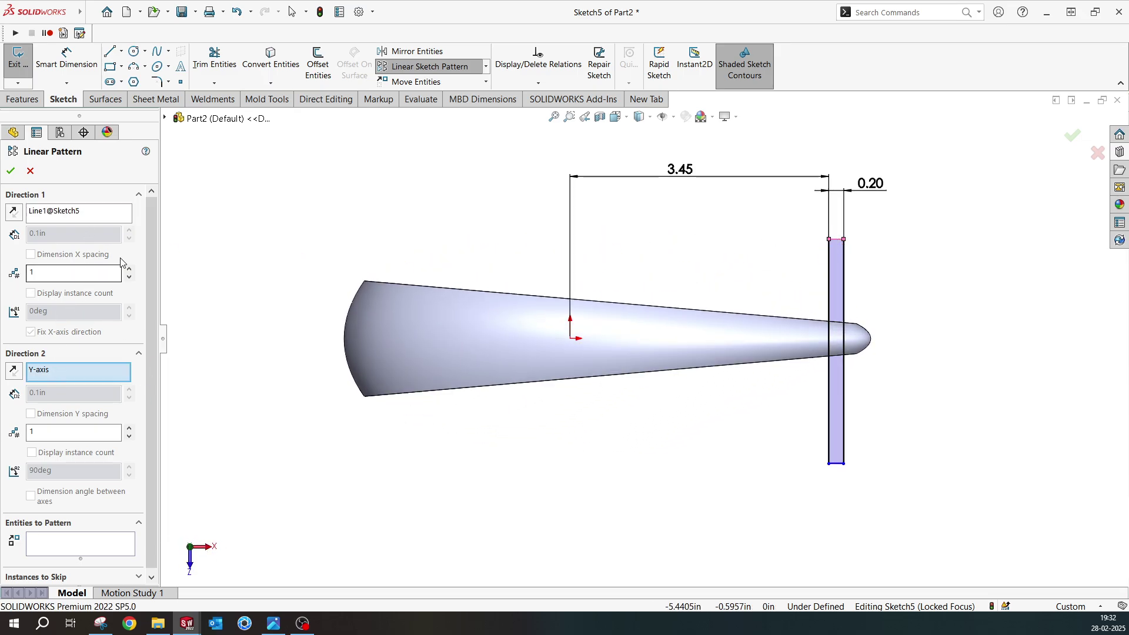
click(81, 543)
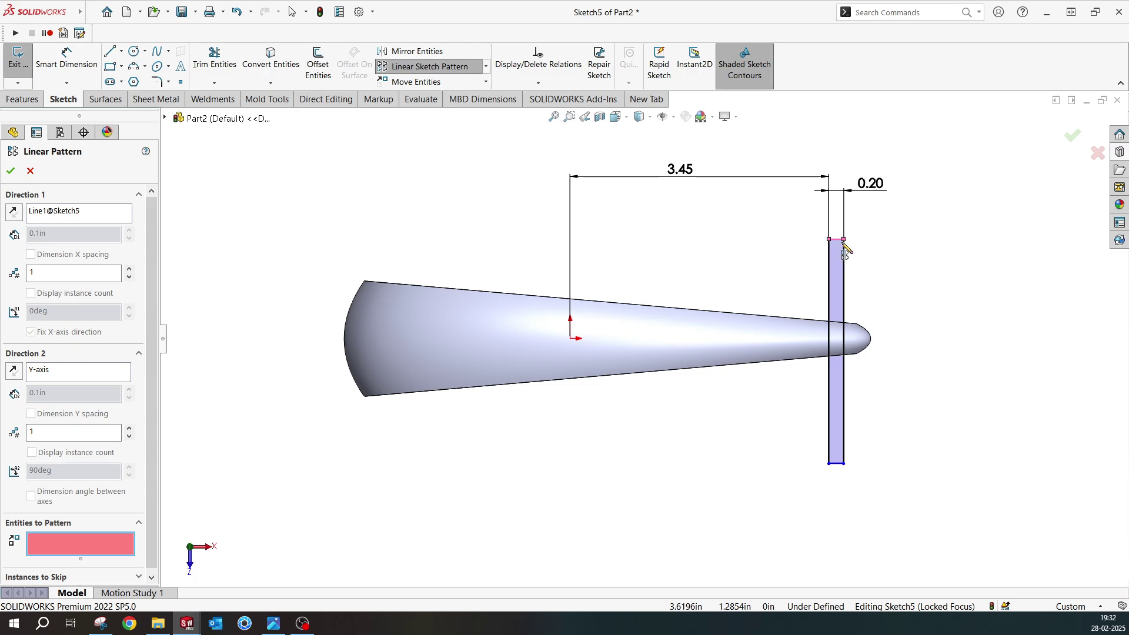
click(832, 263)
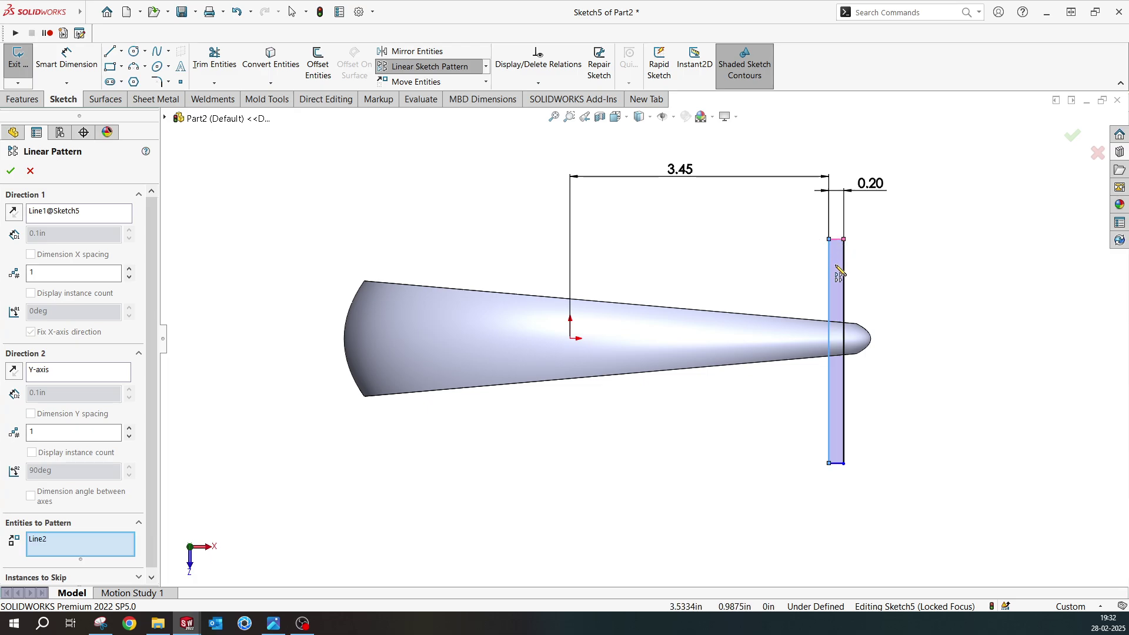
click(845, 269)
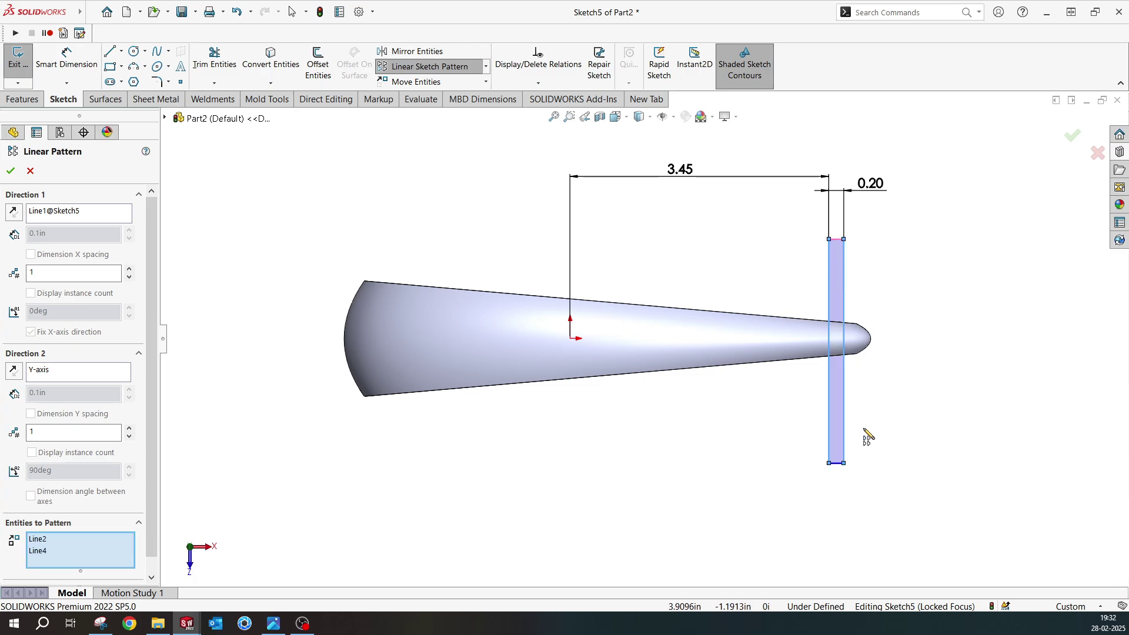
click(840, 464)
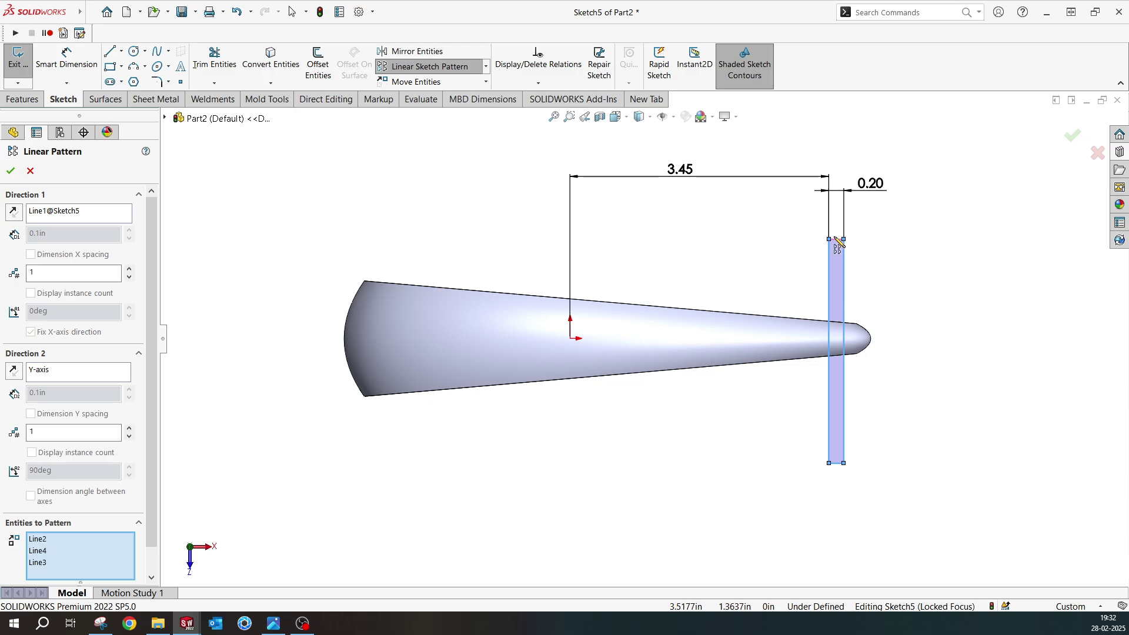
right_click(44, 221)
click(83, 220)
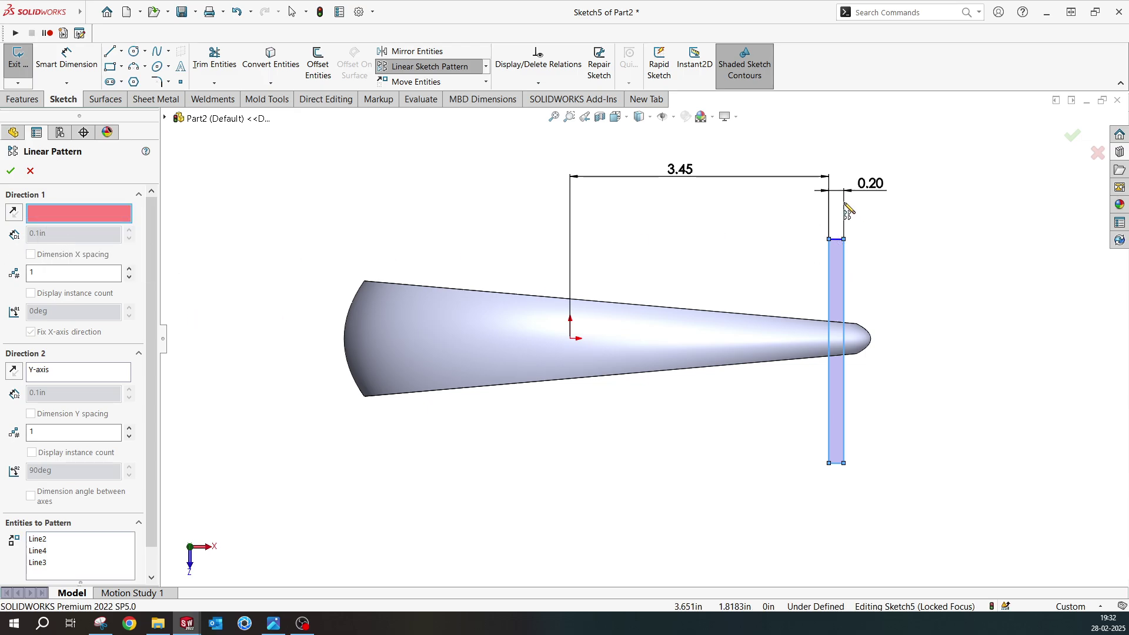
click(842, 242)
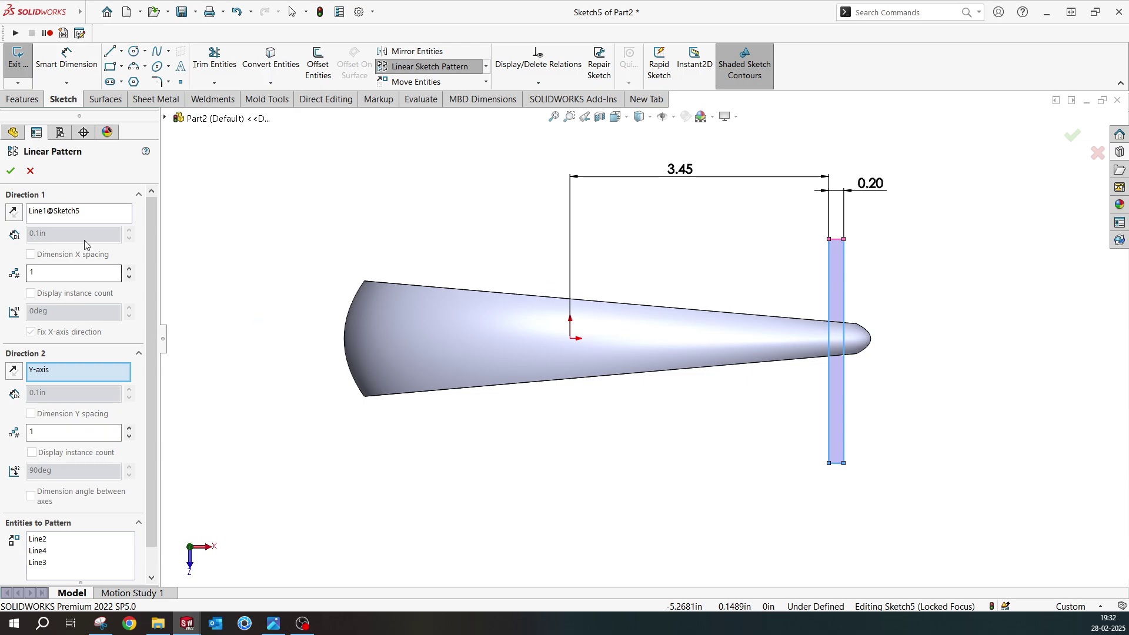
click(59, 550)
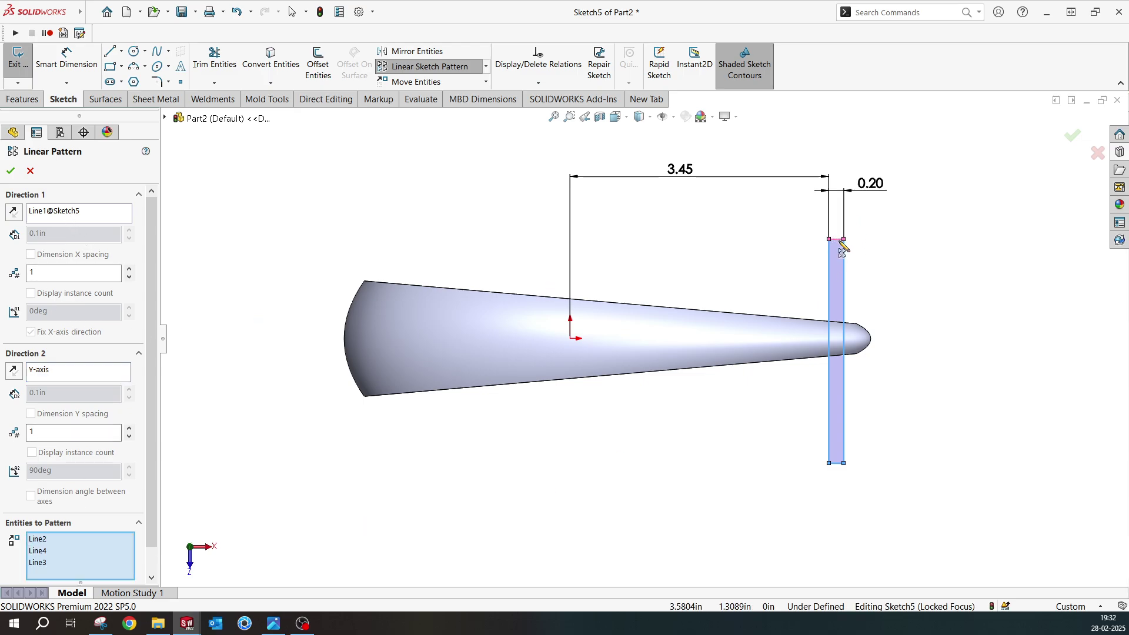
right_click(82, 212)
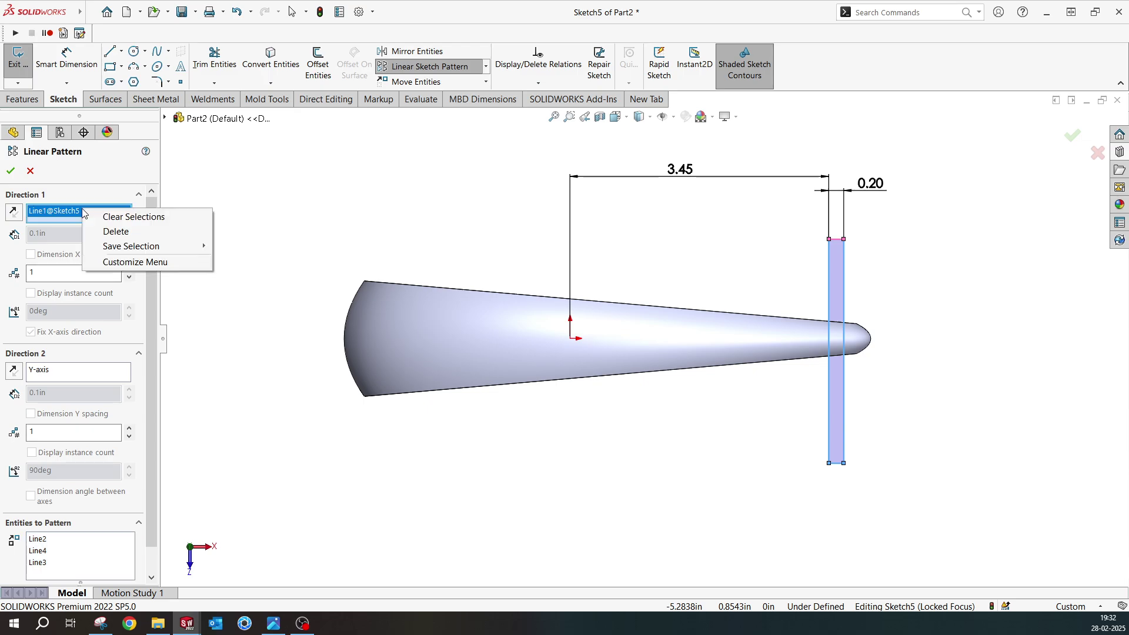
click(139, 236)
click(58, 550)
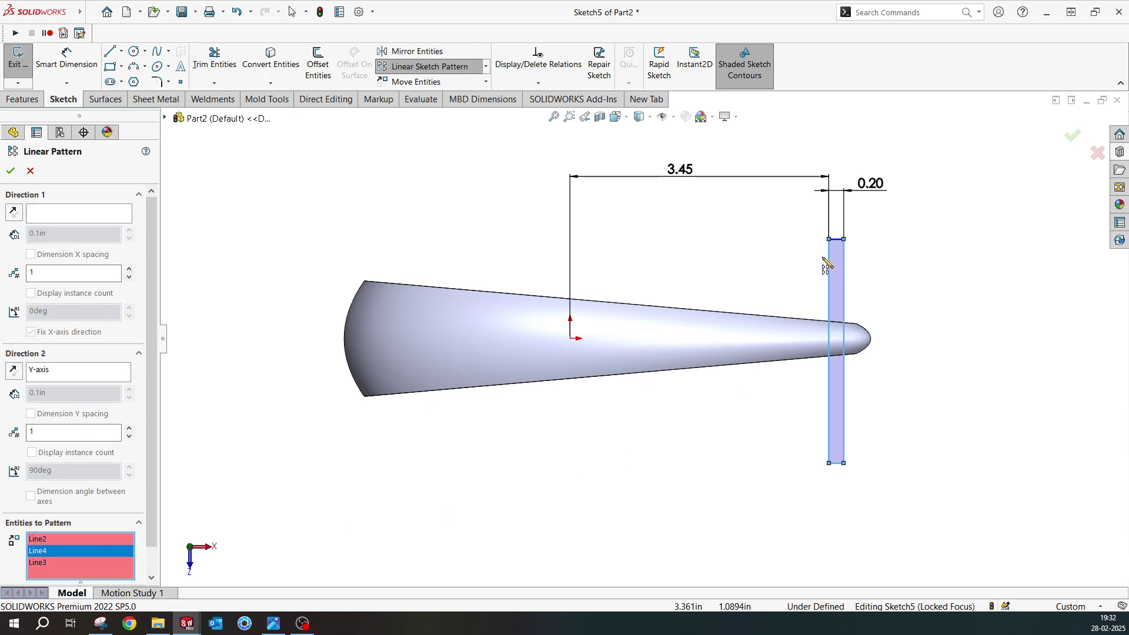
click(842, 247)
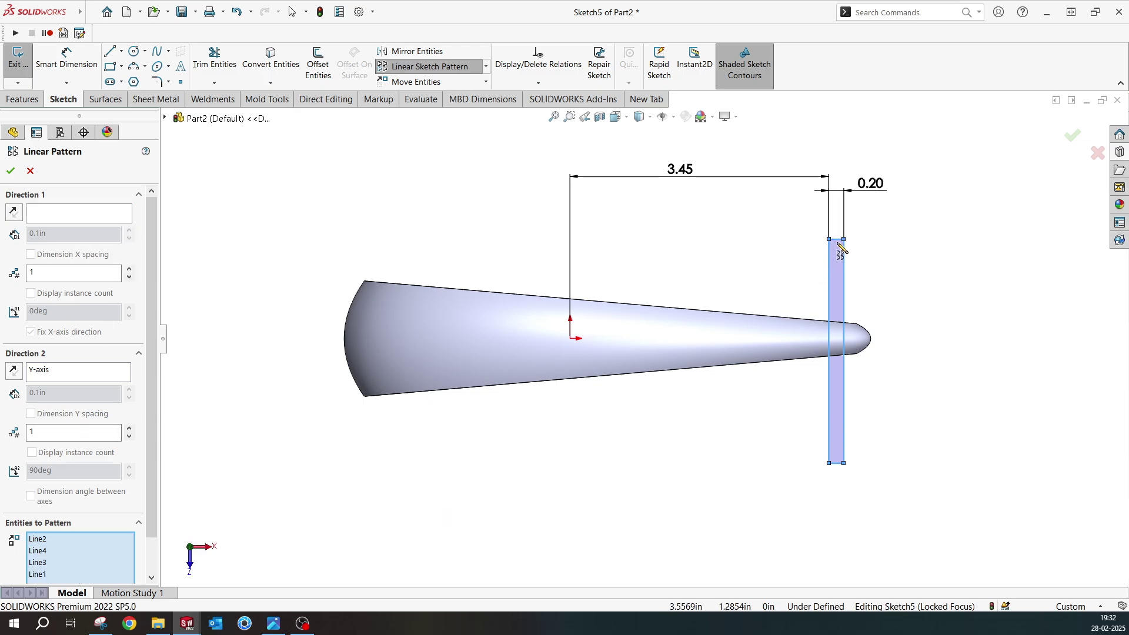
click(65, 217)
click(164, 119)
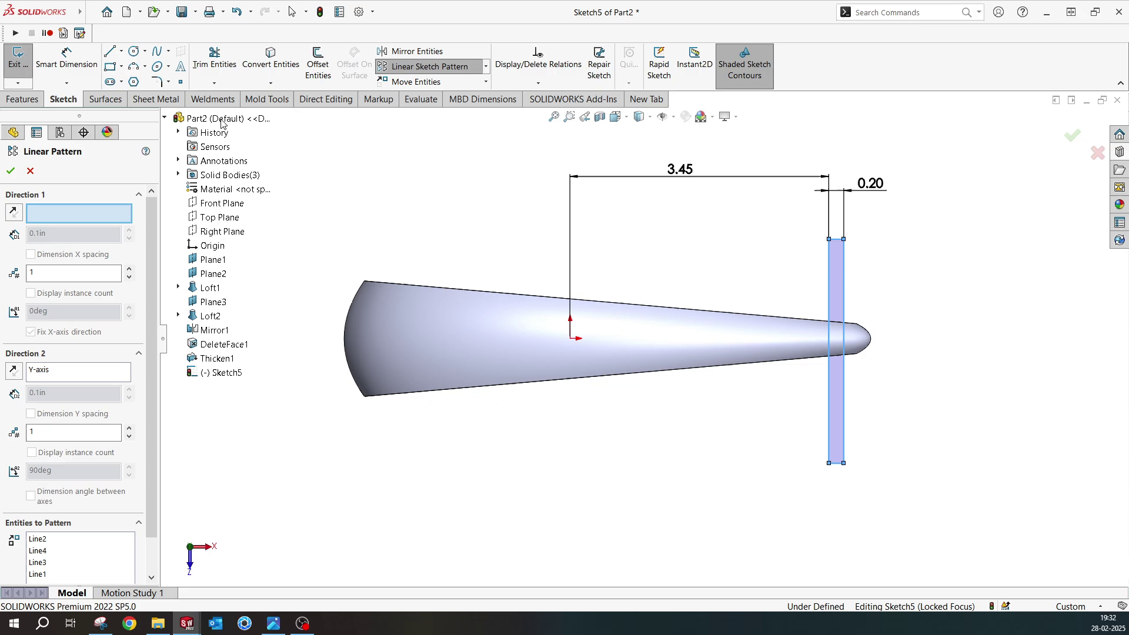
click(227, 206)
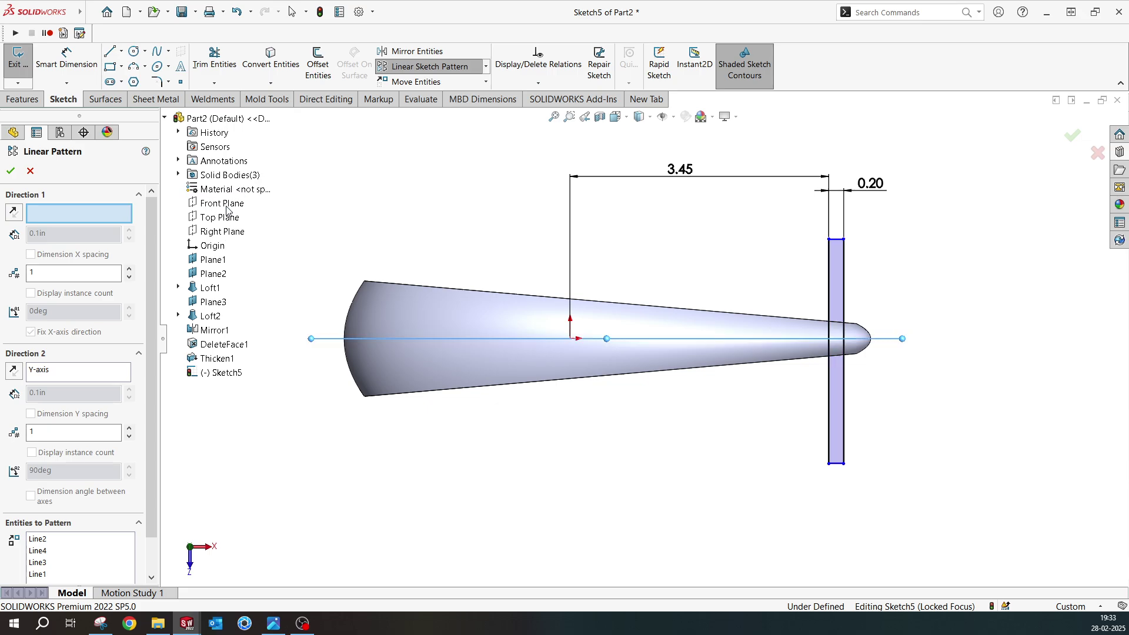
click(225, 233)
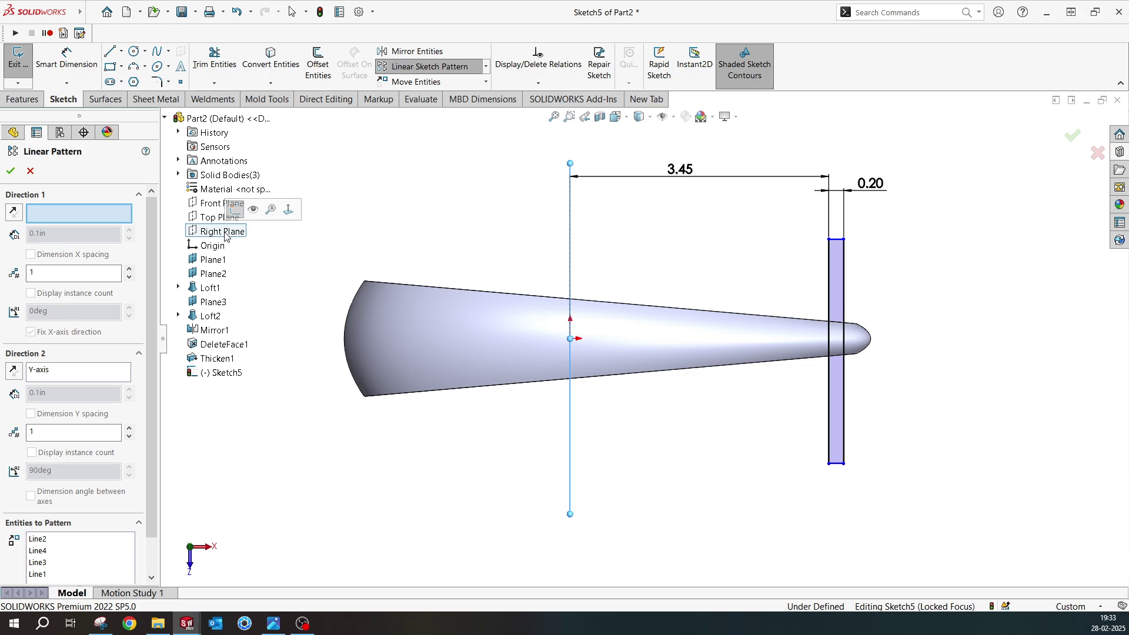
click(60, 214)
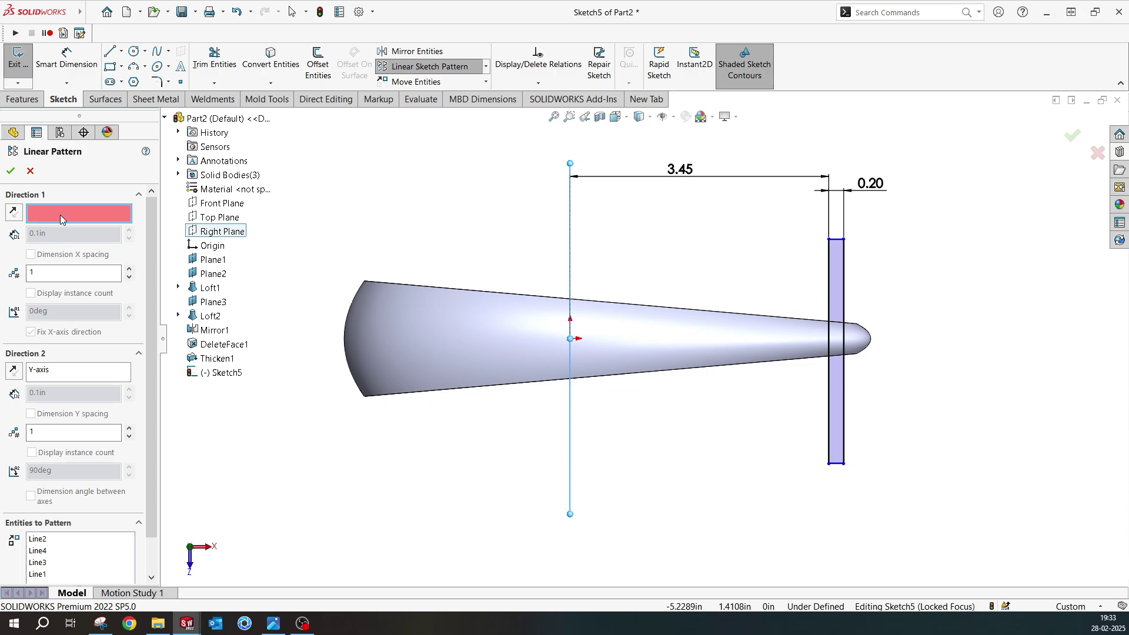
click(95, 271)
click(129, 268)
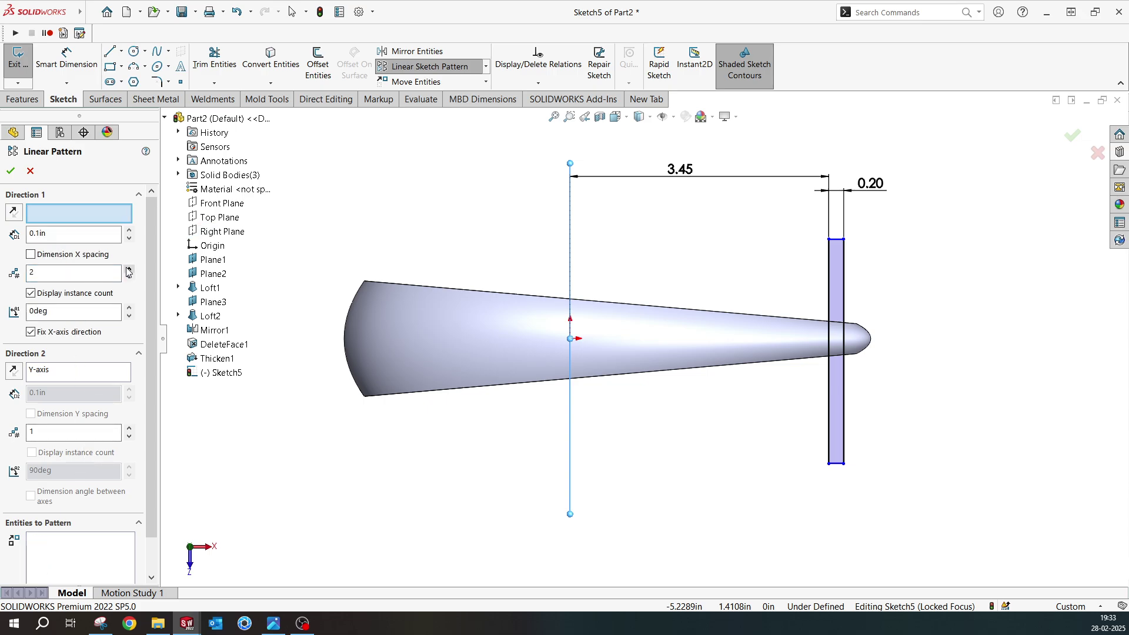
click(128, 268)
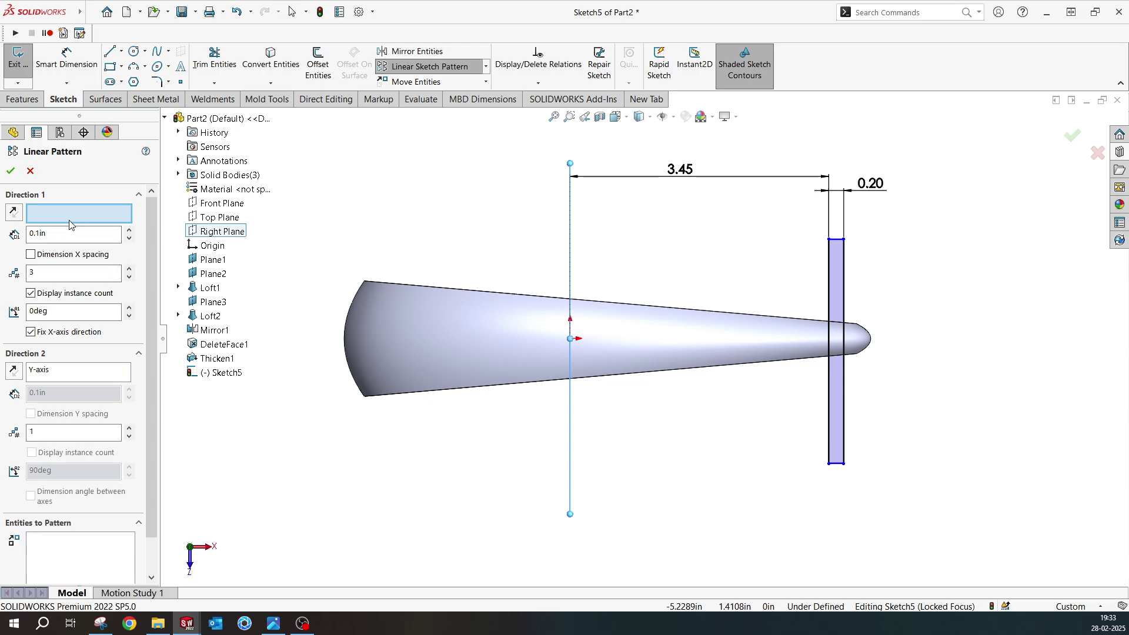
click(217, 232)
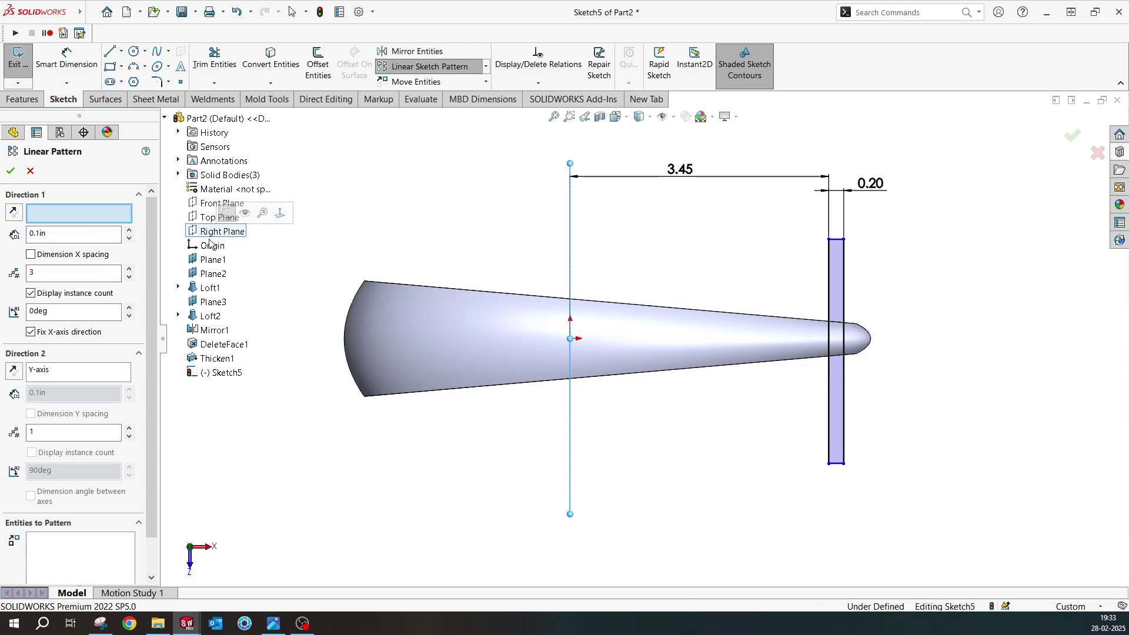
click(209, 237)
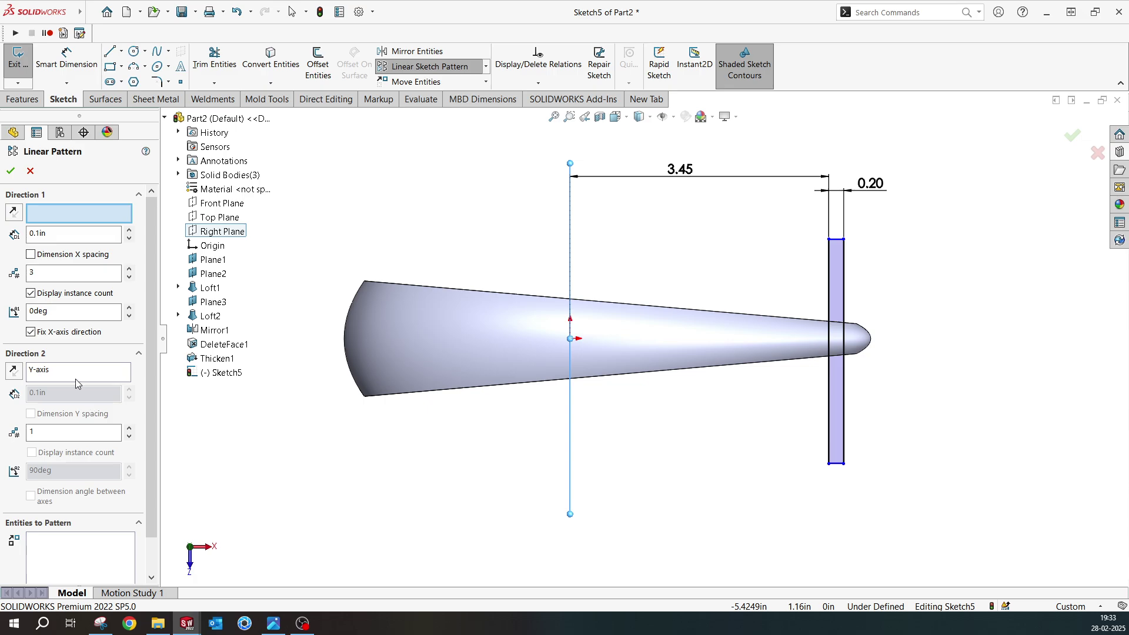
click(78, 371)
right_click(78, 374)
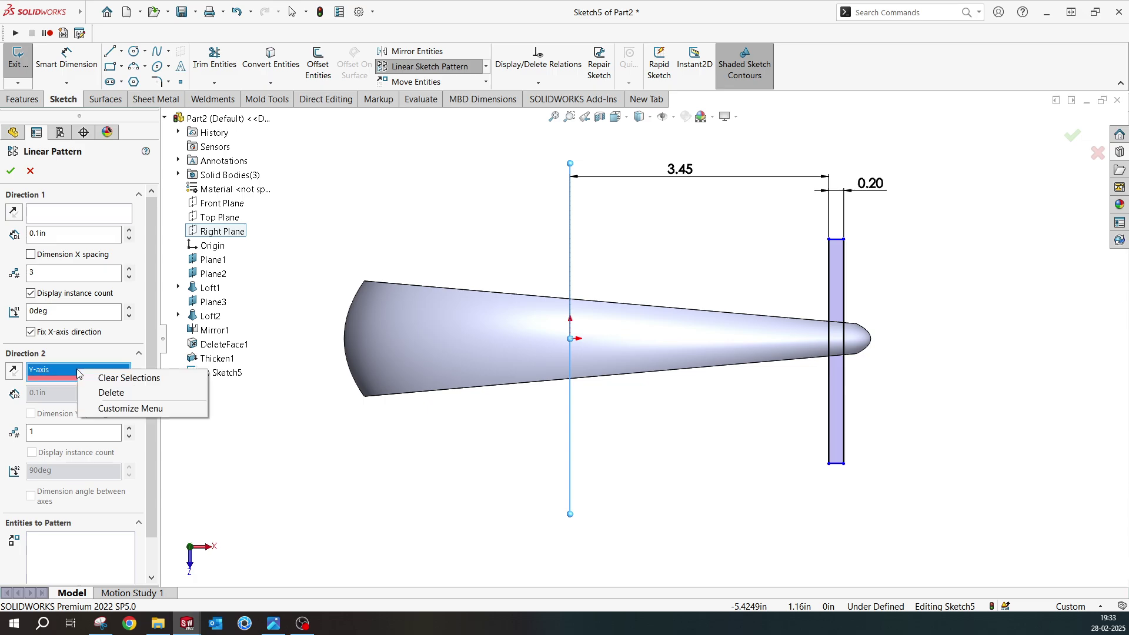
click(34, 180)
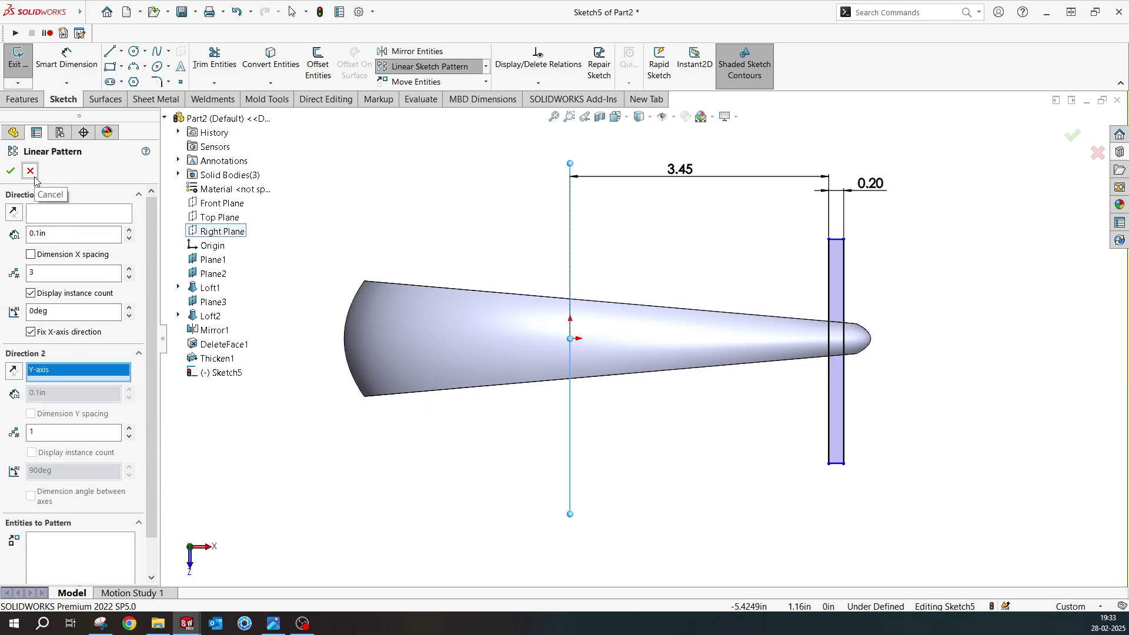
click(32, 174)
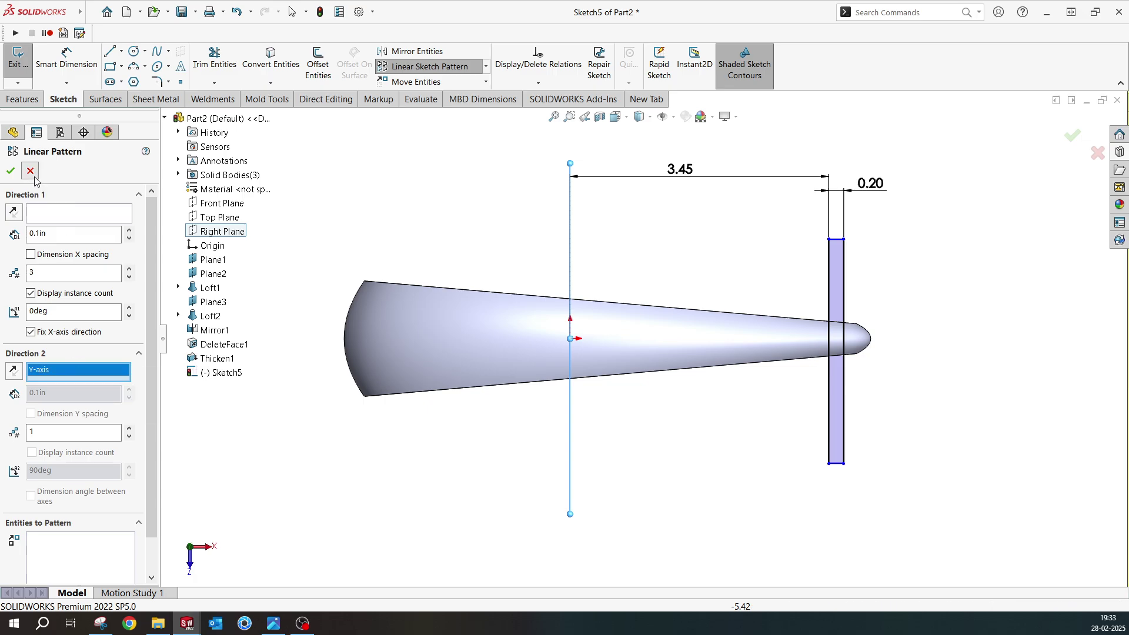
- Try a linear sketch pattern of the rectangle's long side nearer the origin, 2 instances 0.1 in apart along the X-axis, and undo it
click(424, 67)
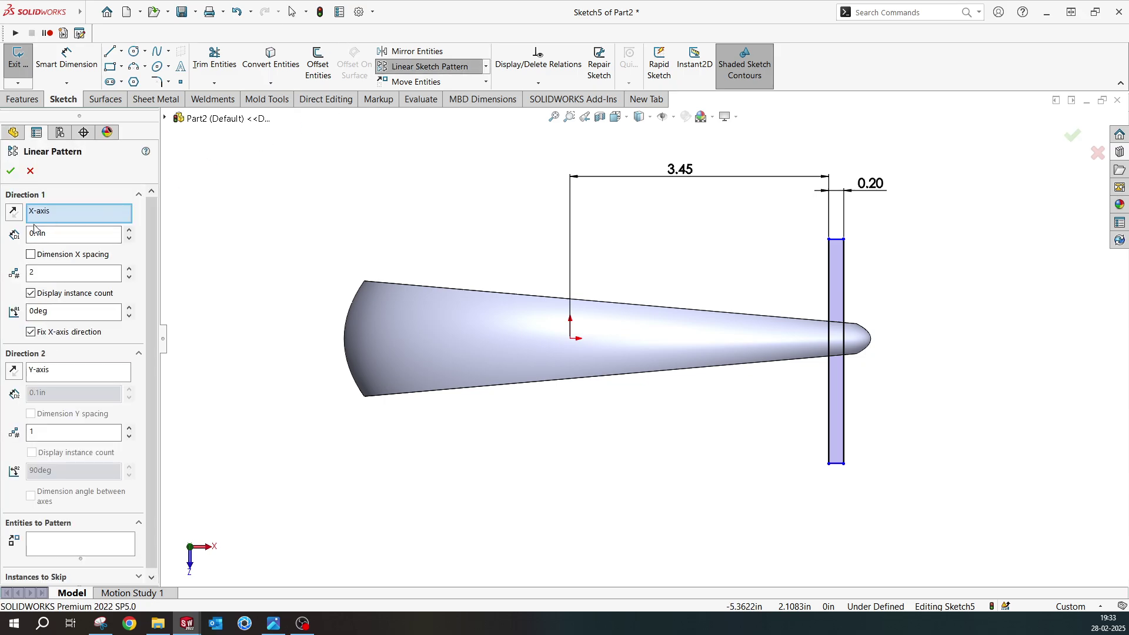
click(71, 541)
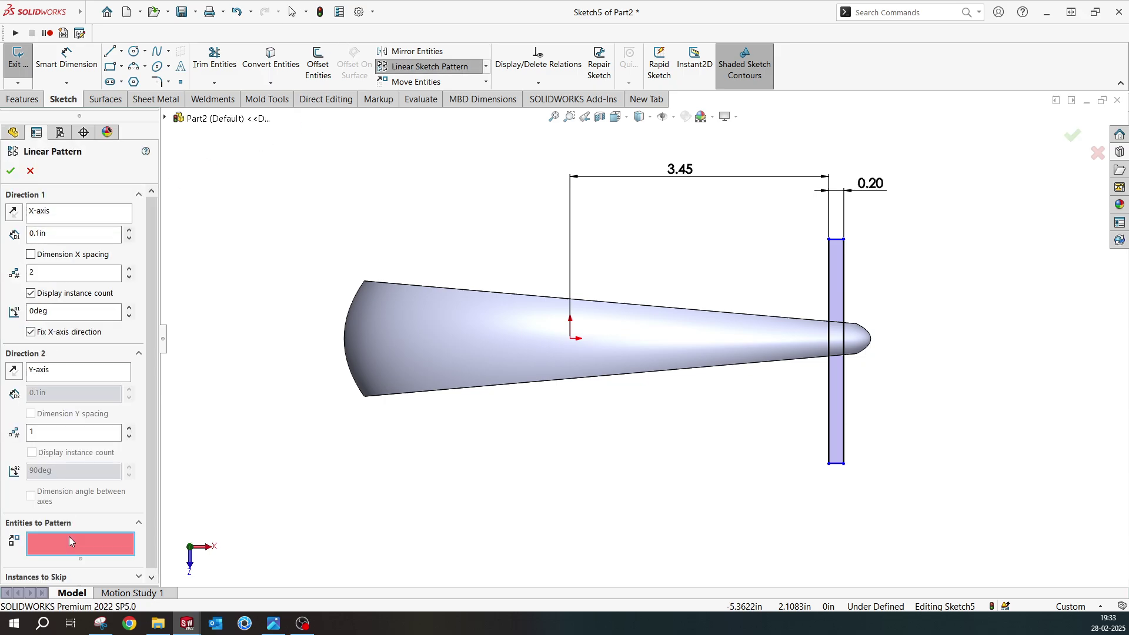
click(828, 265)
key(Return)
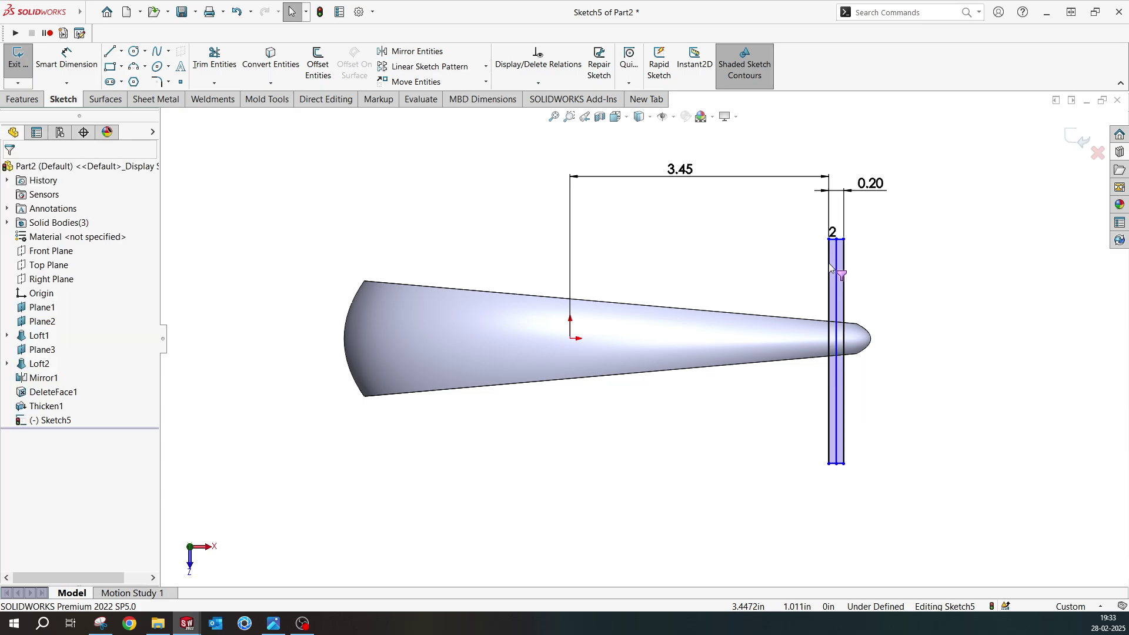
key(ctrl+z)
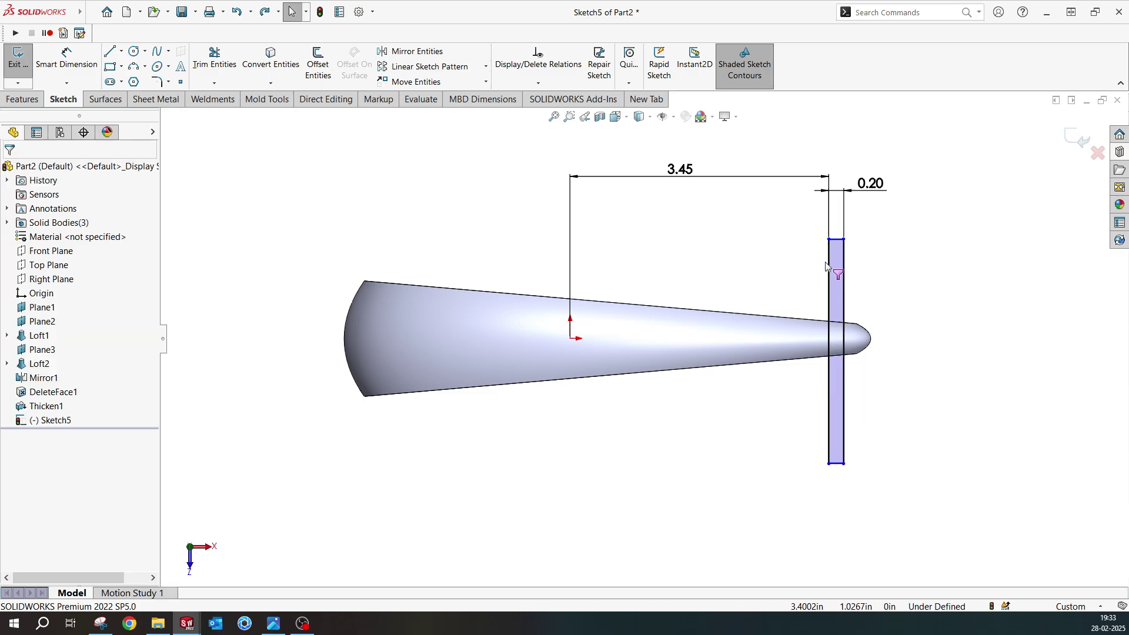
- Start a linear sketch pattern along the X-axis with all four sides of the narrow rectangle as the entities
click(423, 66)
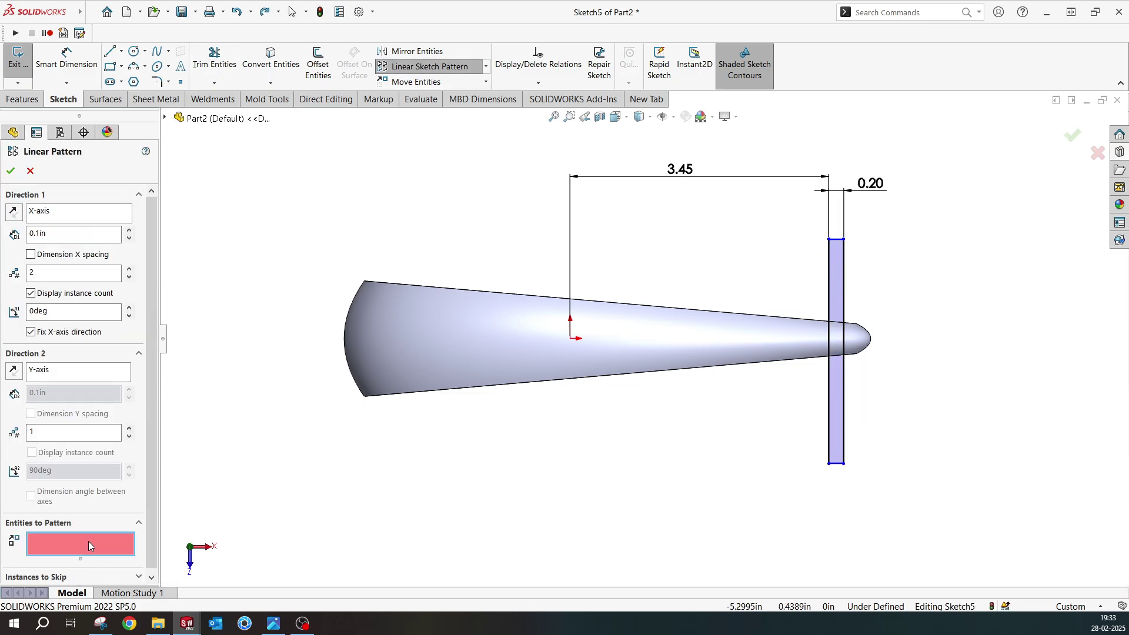
click(829, 265)
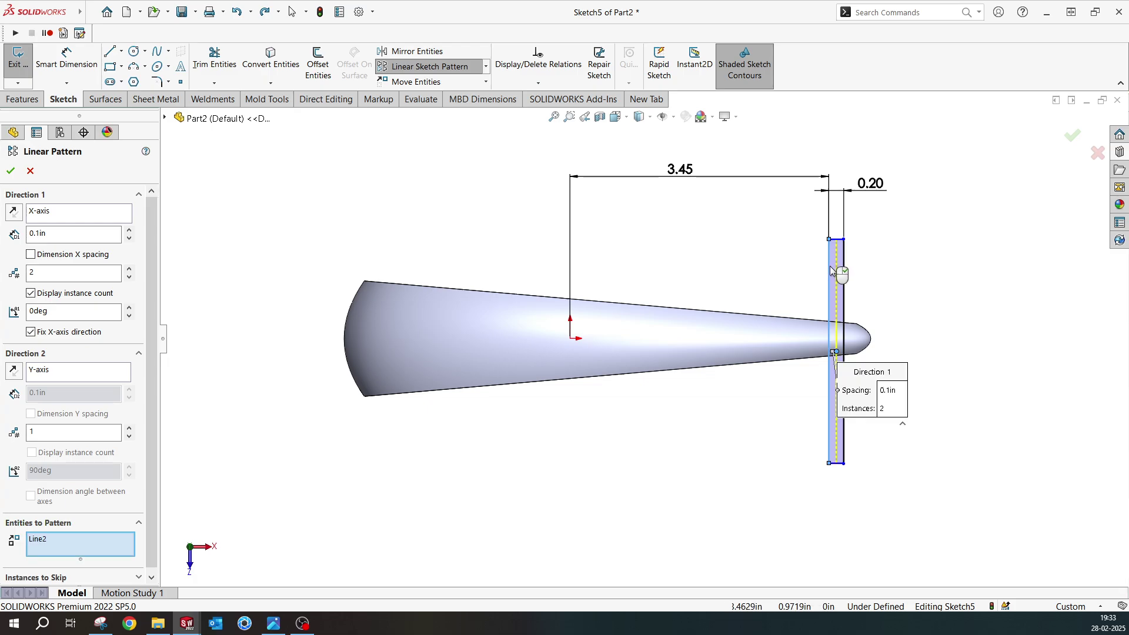
click(840, 241)
click(845, 259)
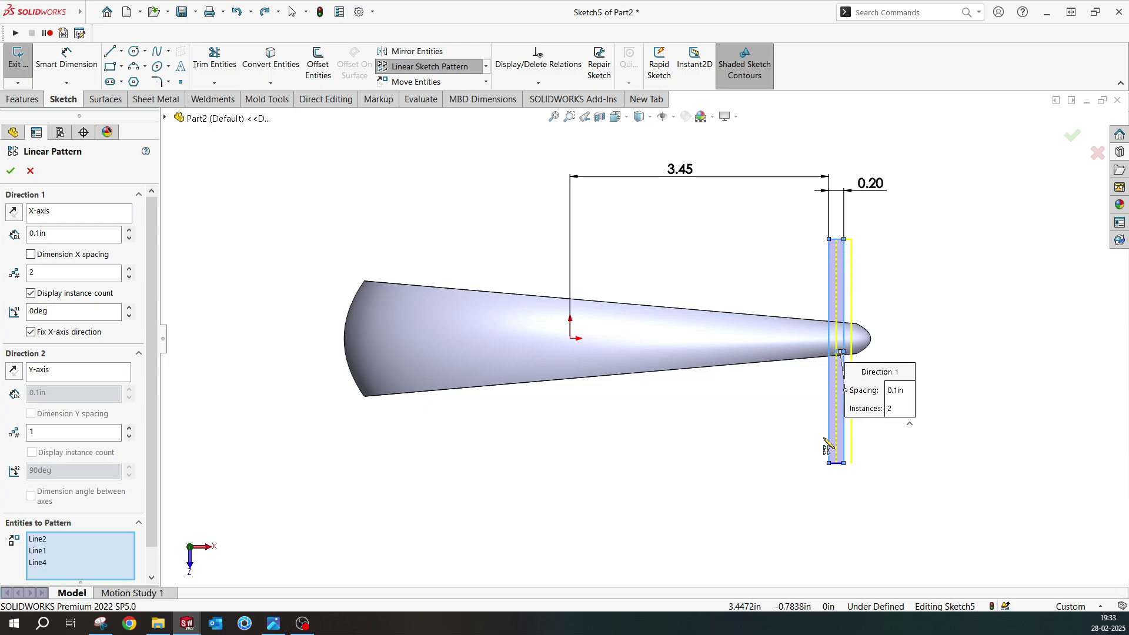
click(840, 467)
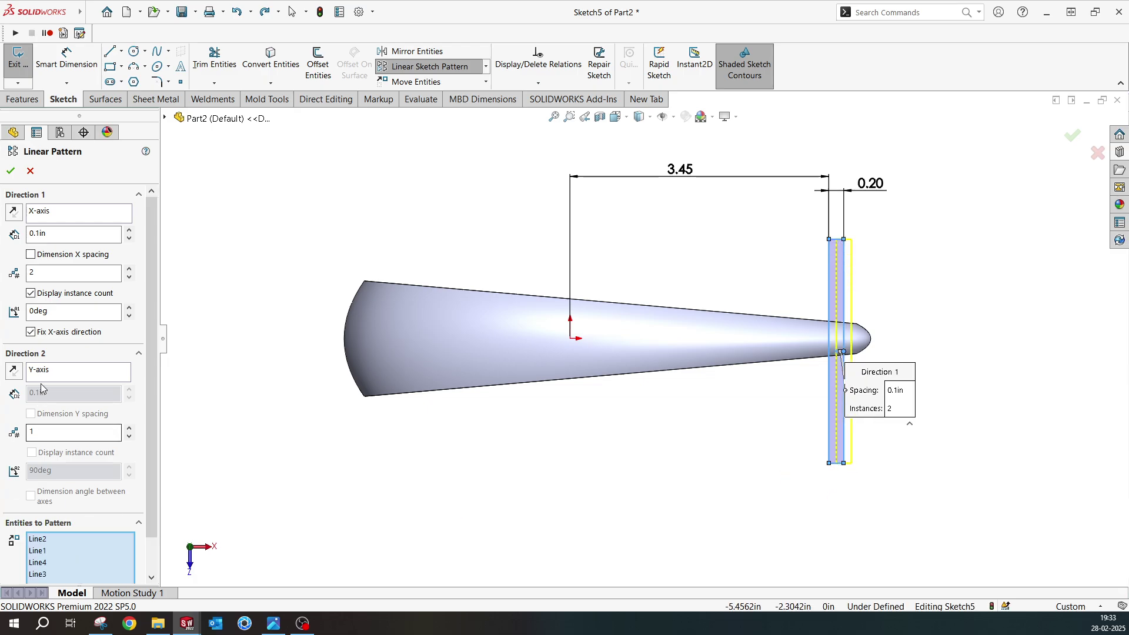
- Reverse the pattern's X-axis direction towards the rib's wide end and set 16 instances at 0.4 in spacing
click(42, 273)
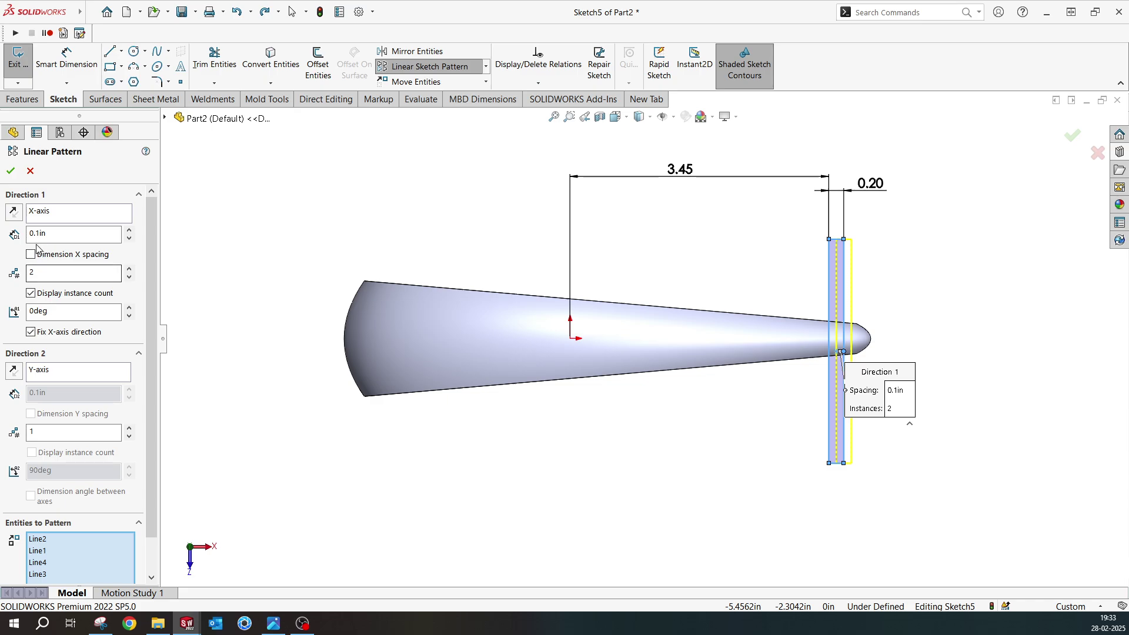
click(17, 217)
click(34, 232)
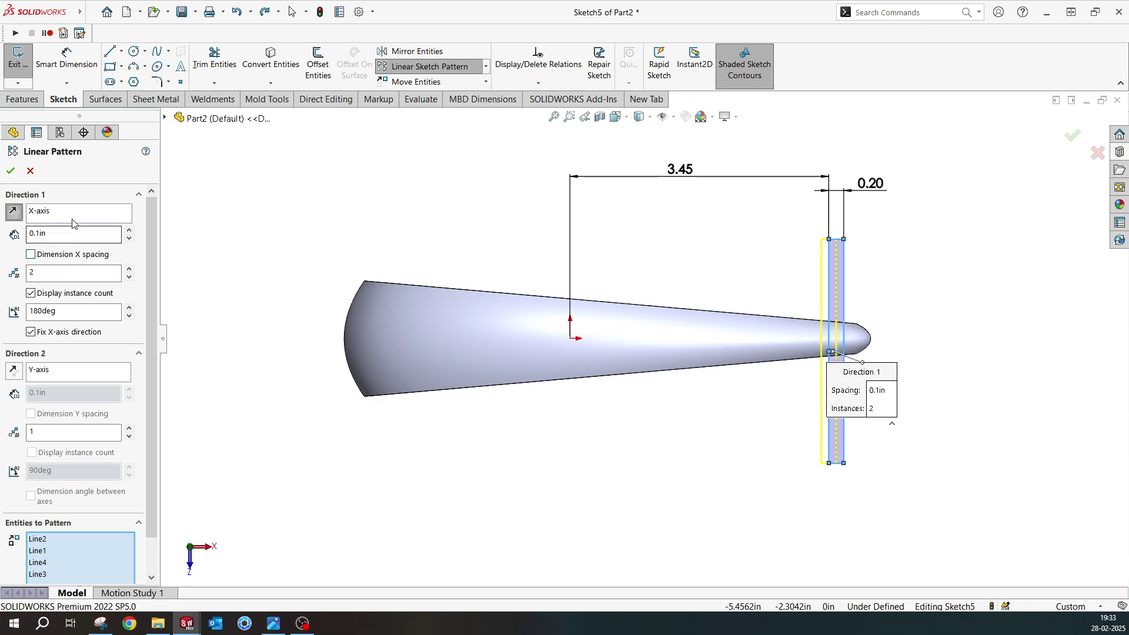
double_click(34, 232)
key(Return)
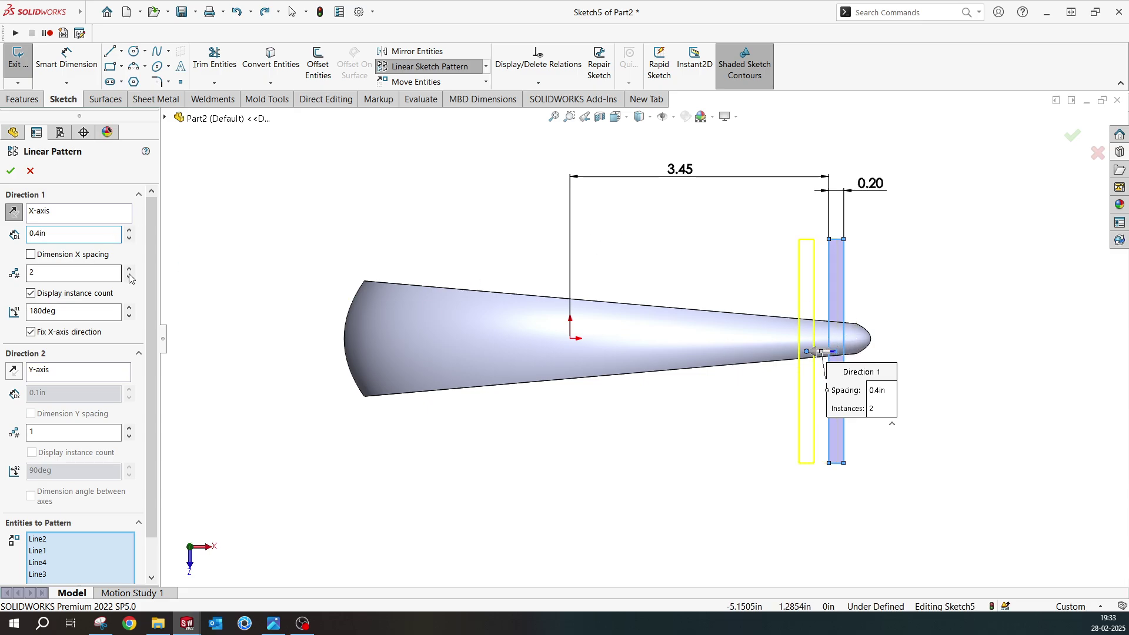
text(10)
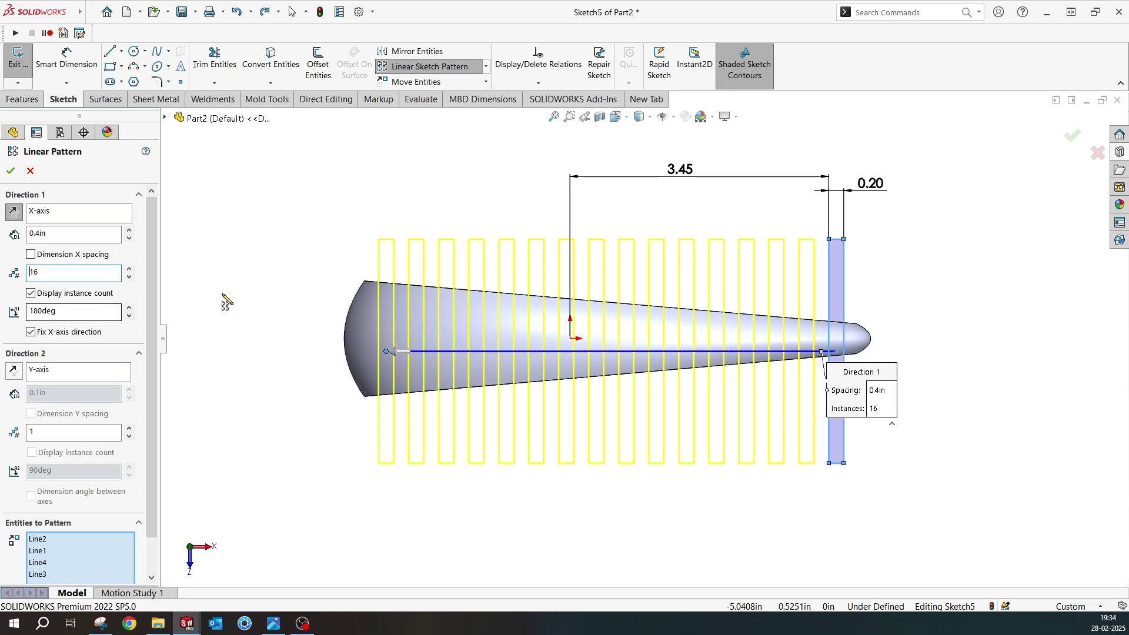
text(7)
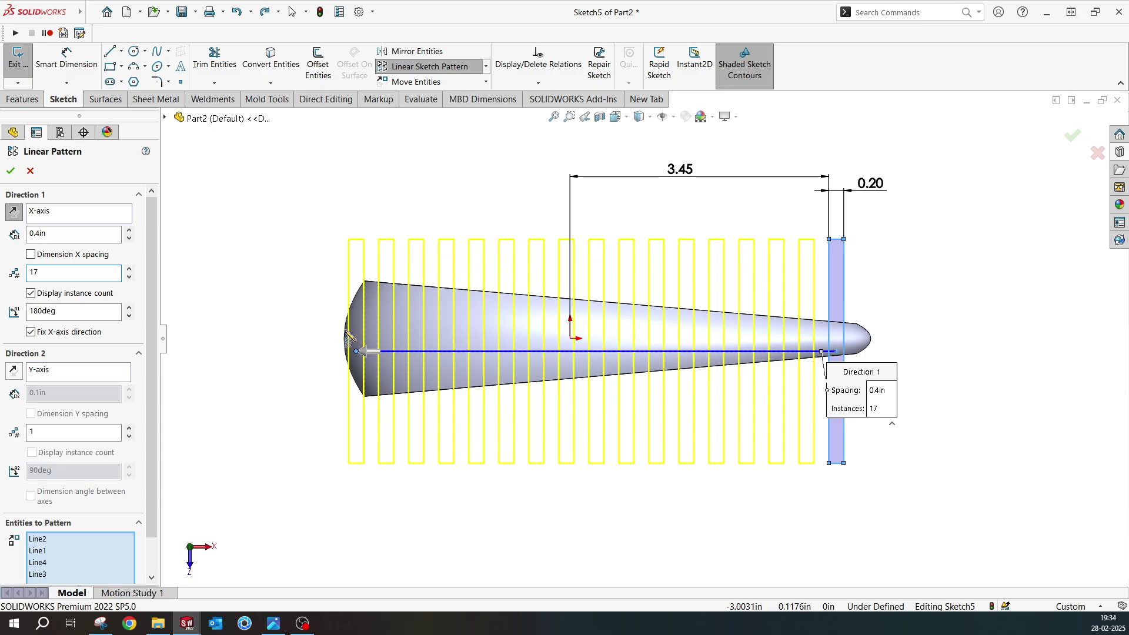
double_click(33, 271)
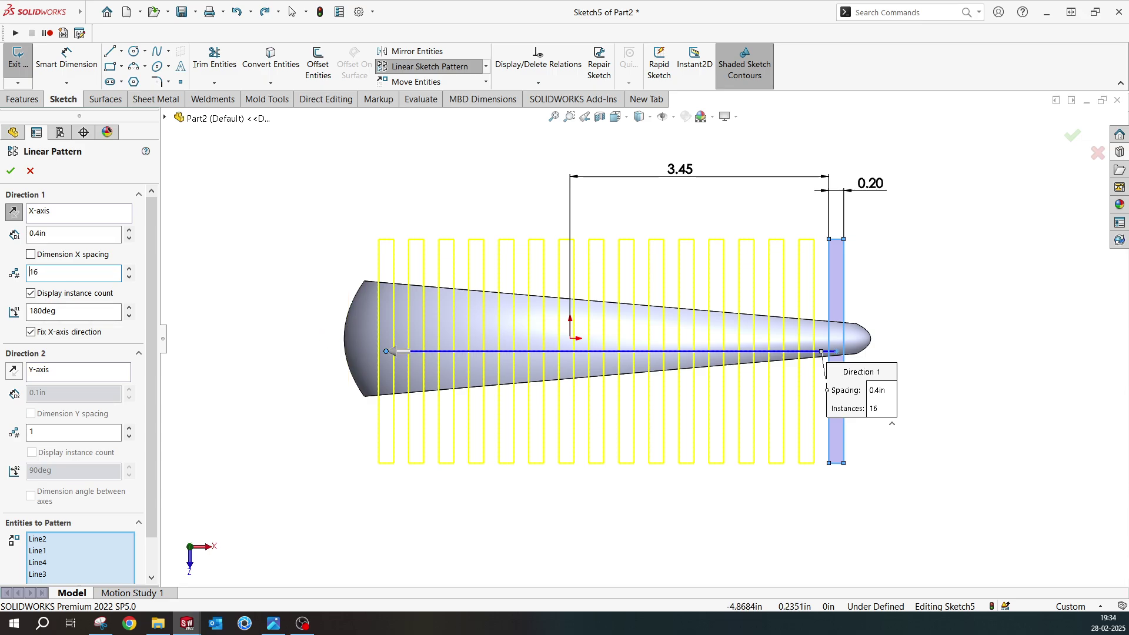
click(10, 170)
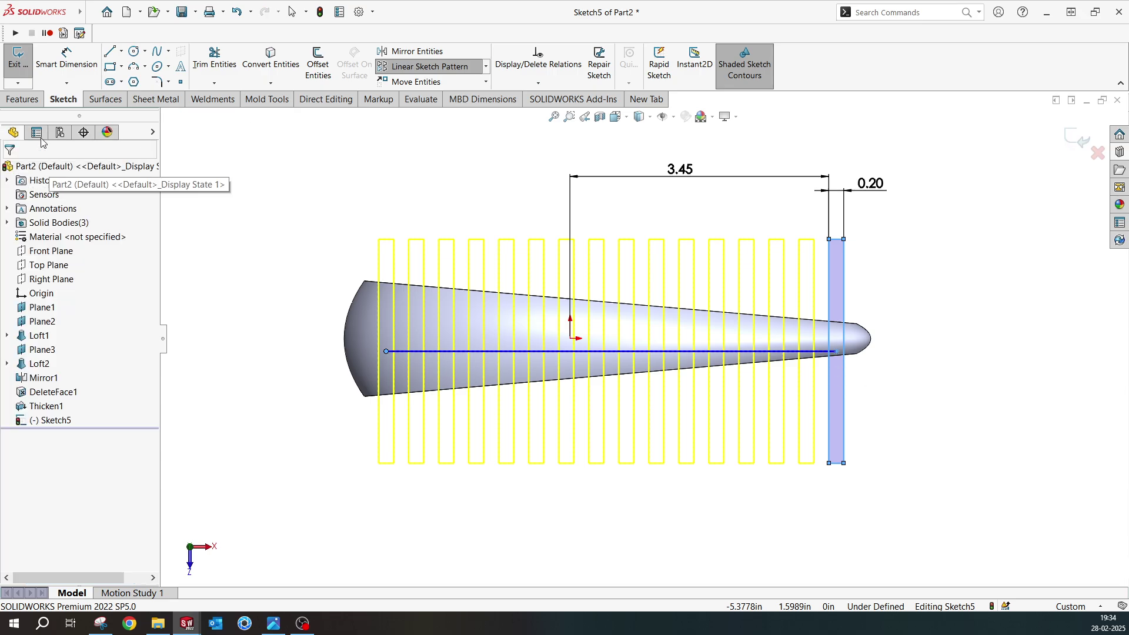
click(21, 99)
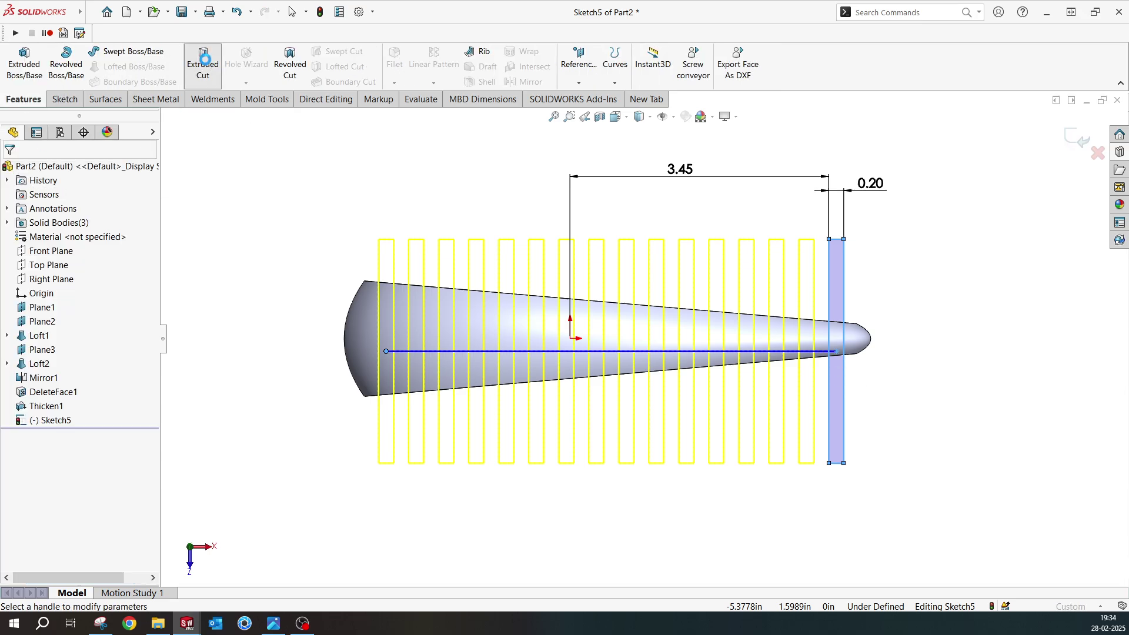
click(203, 61)
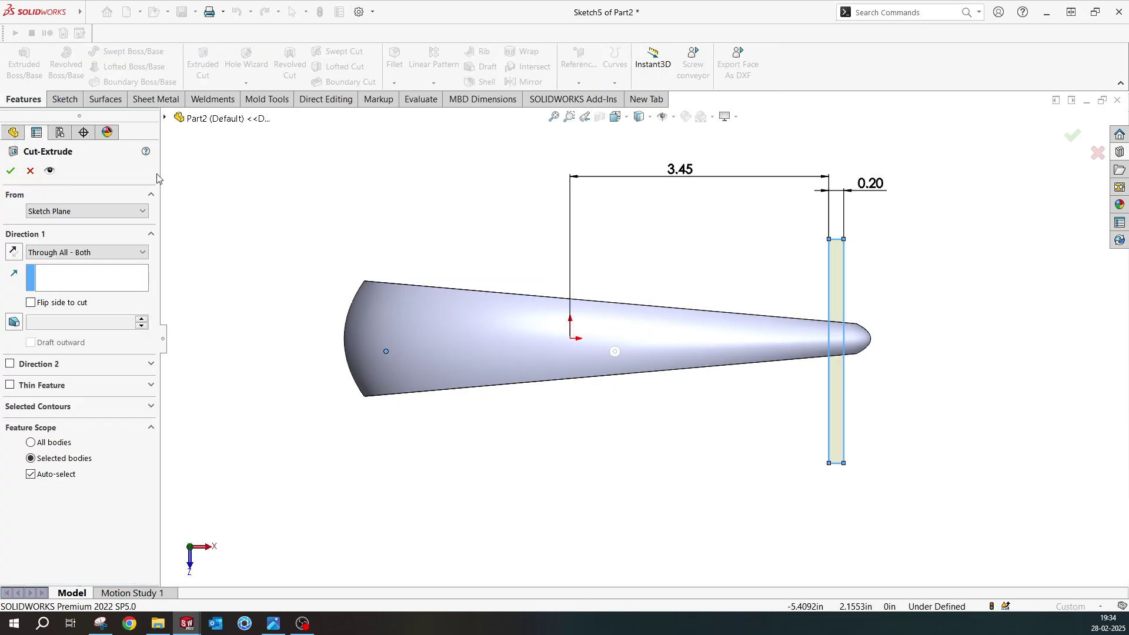
click(30, 171)
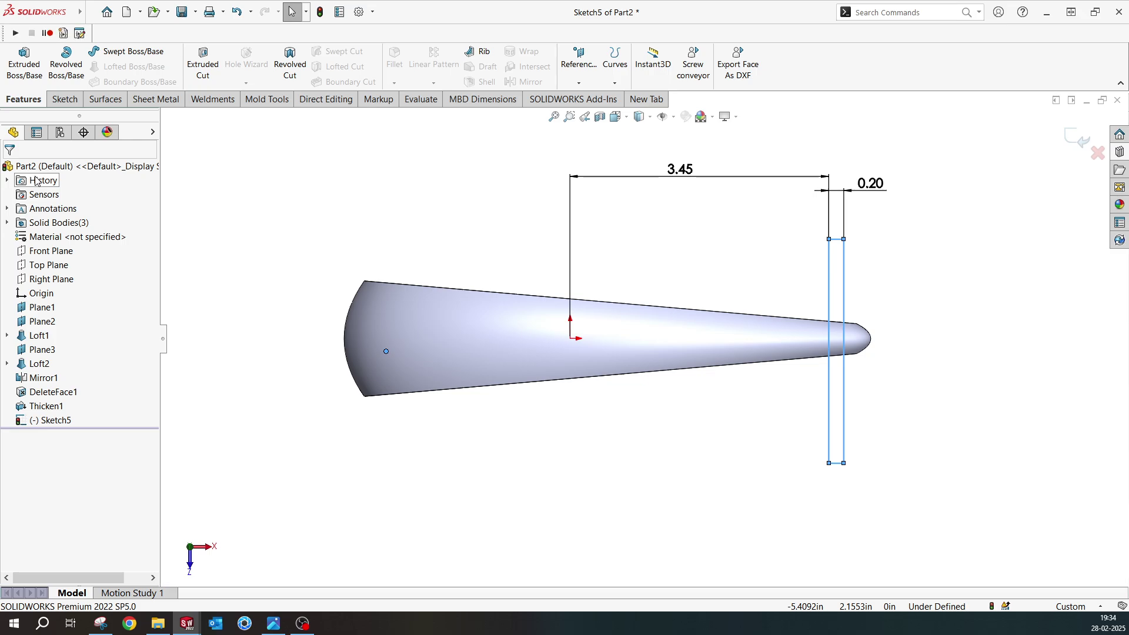
- Start a linear sketch pattern of the narrow rectangle along the reversed X-axis and remove the stray Point6 from the entities
click(75, 99)
click(486, 67)
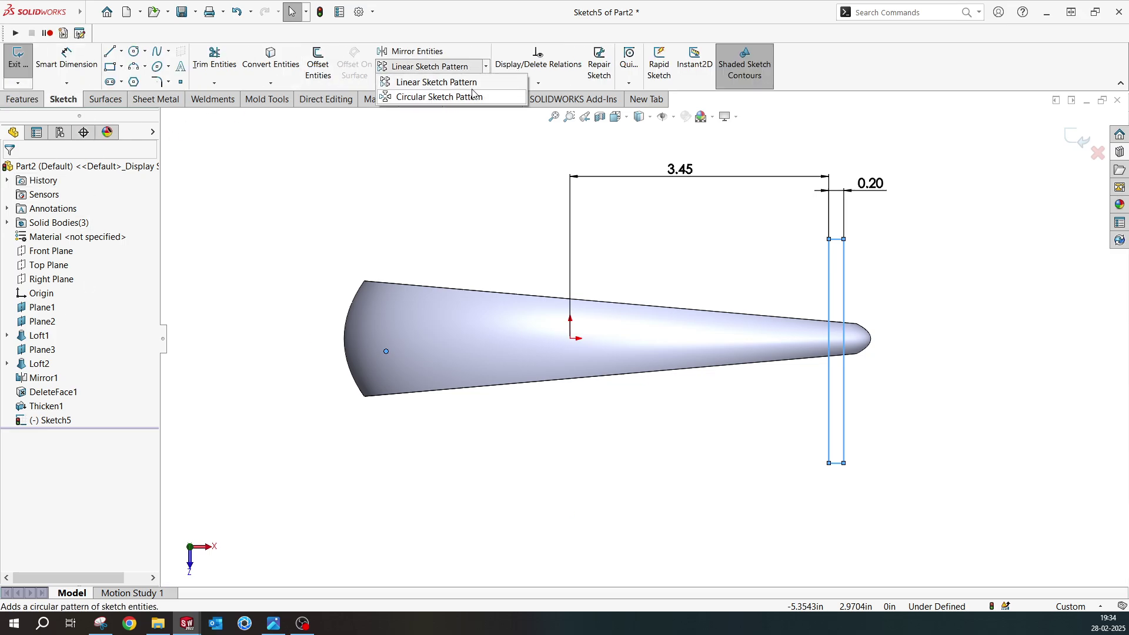
click(423, 81)
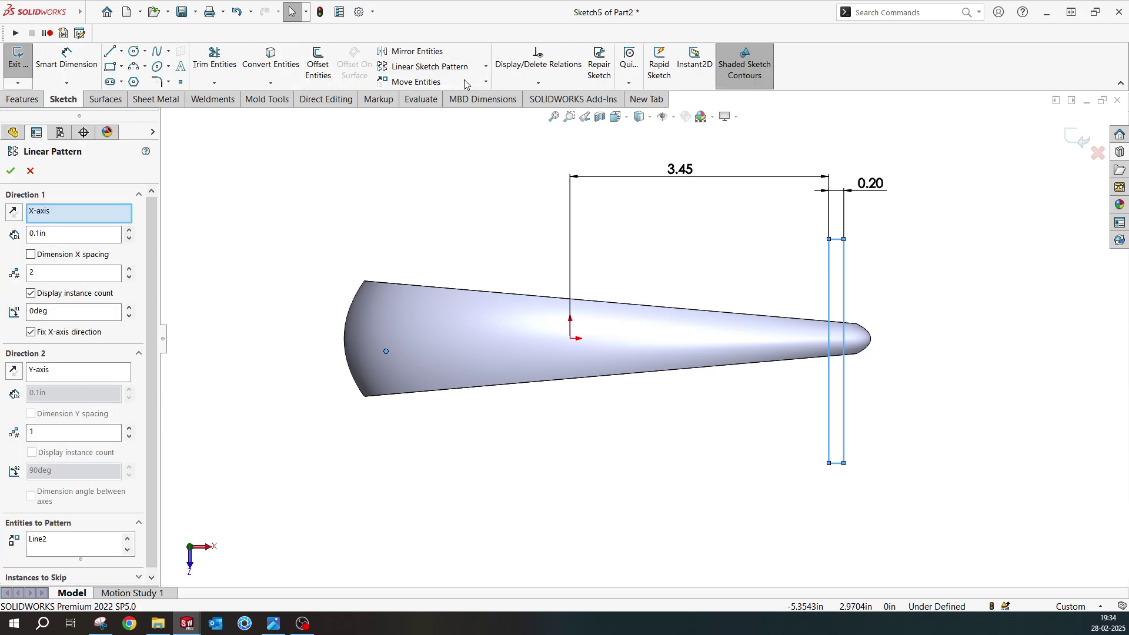
click(14, 212)
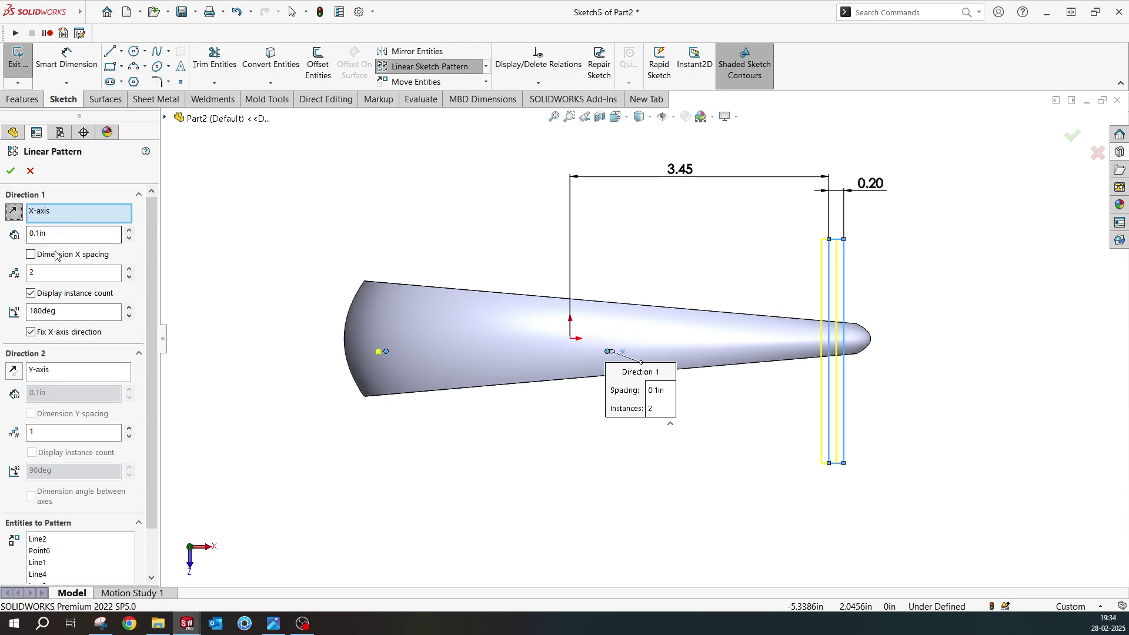
click(59, 549)
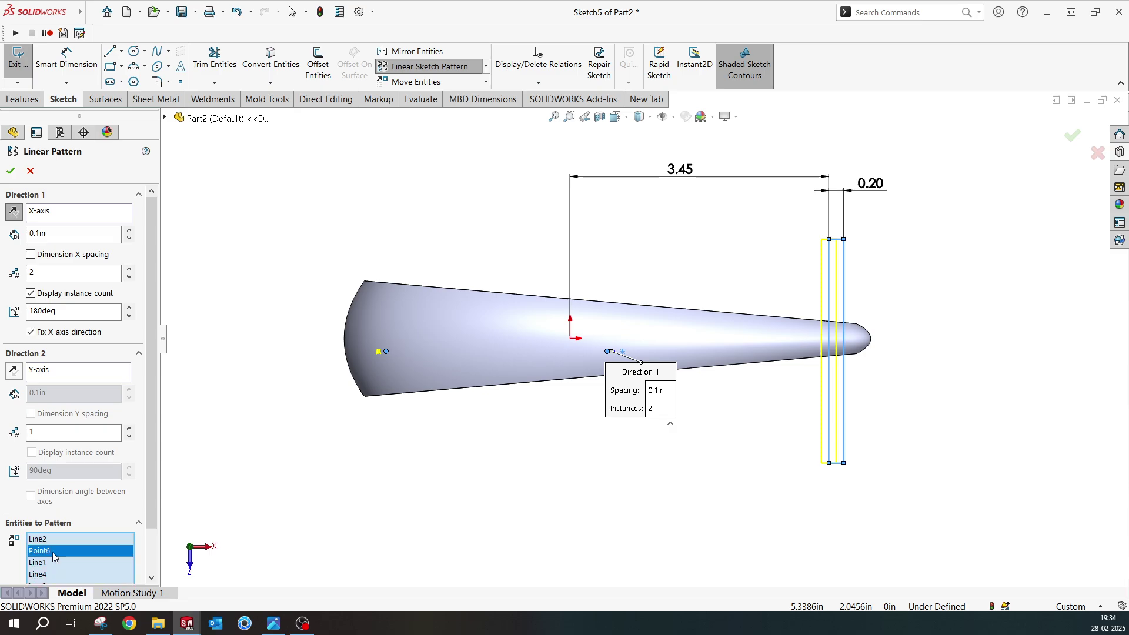
right_click(55, 550)
click(82, 569)
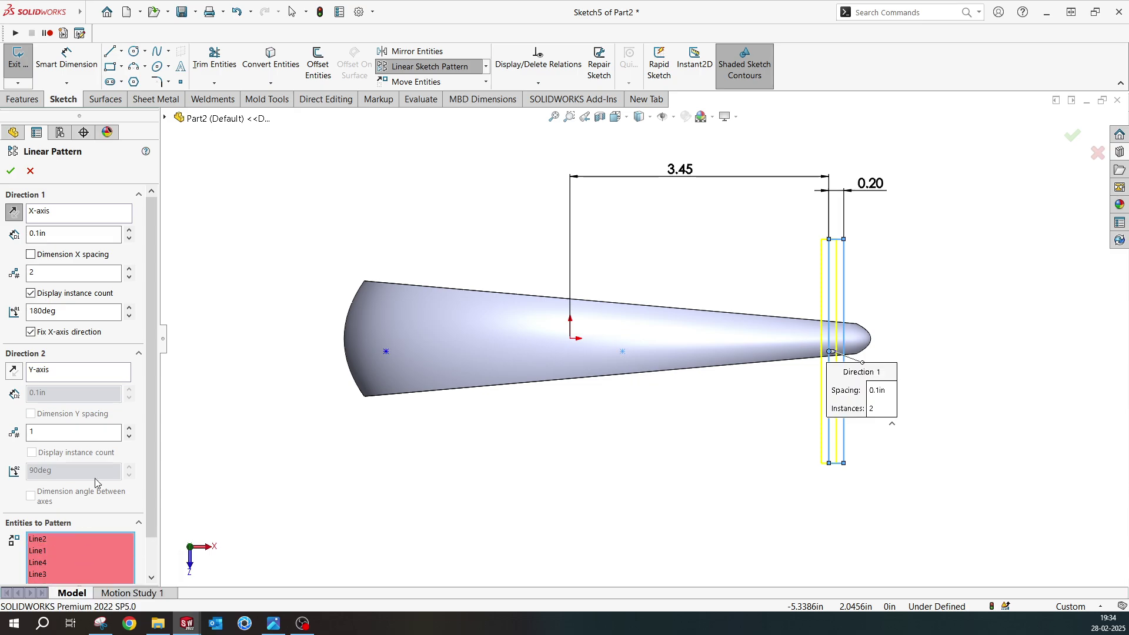
- Set the rectangle pattern to 16 instances at 0.4 in spacing and accept it
double_click(47, 273)
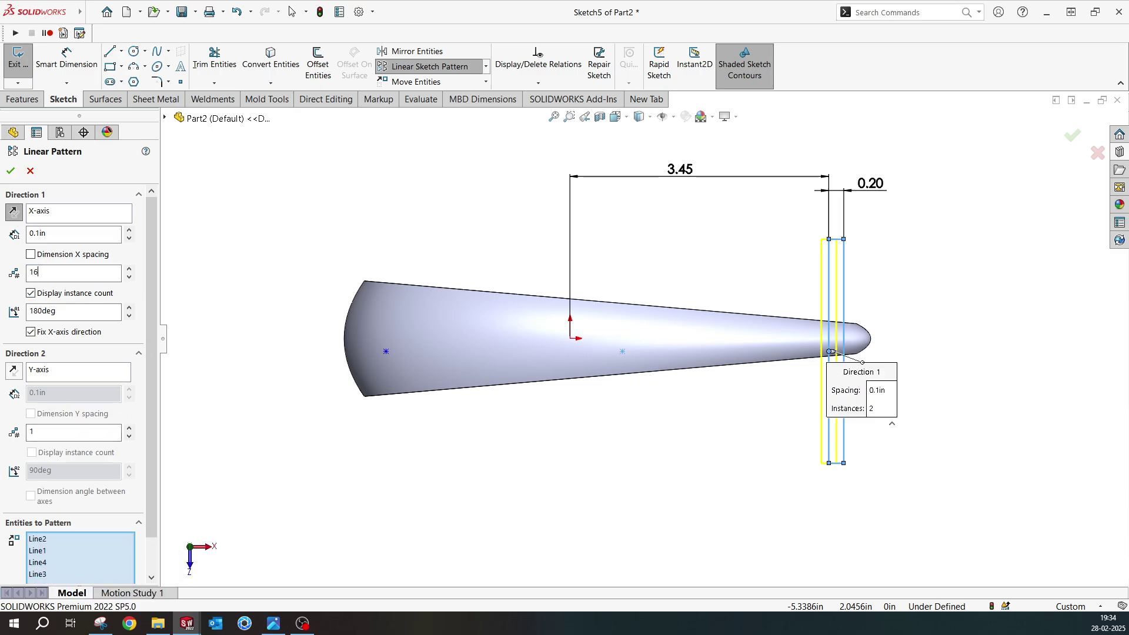
key(shift+Tab)
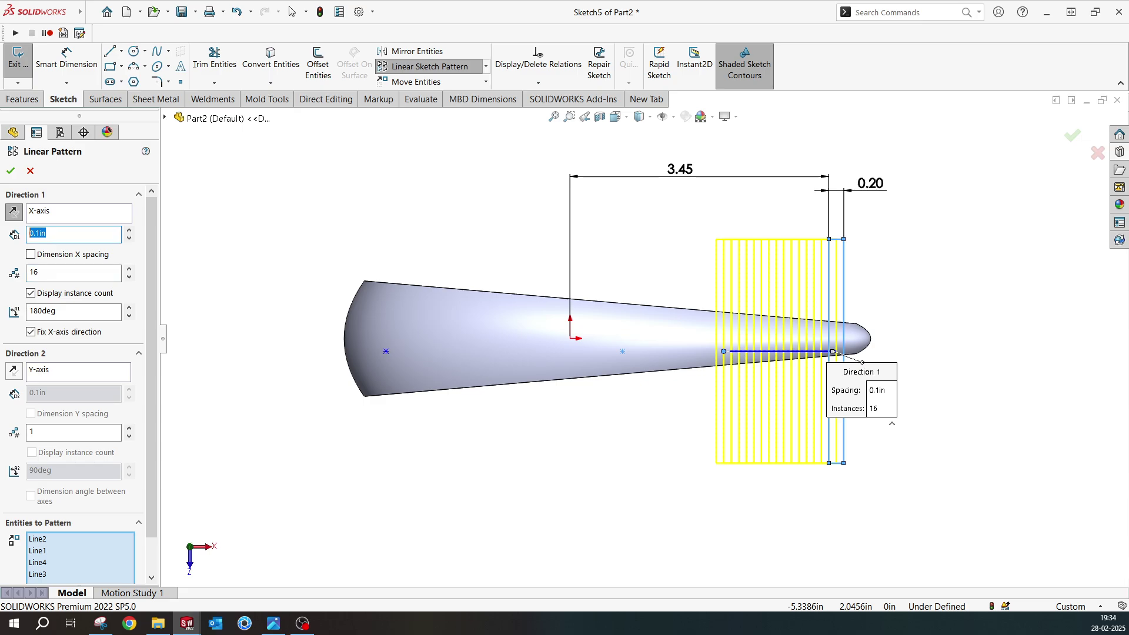
key(Return)
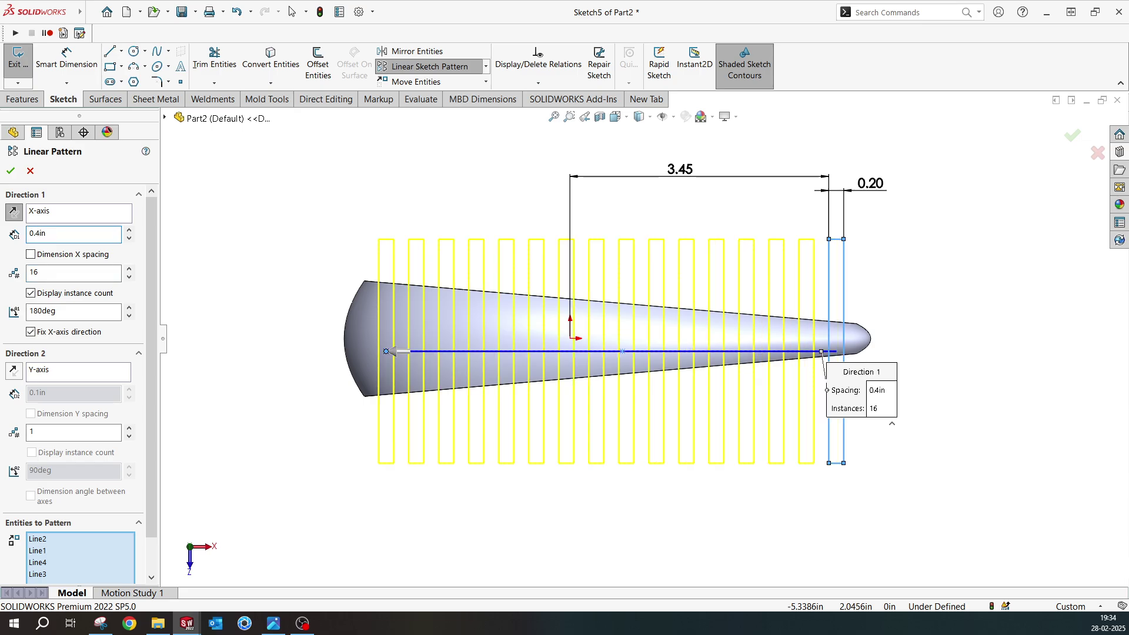
click(11, 171)
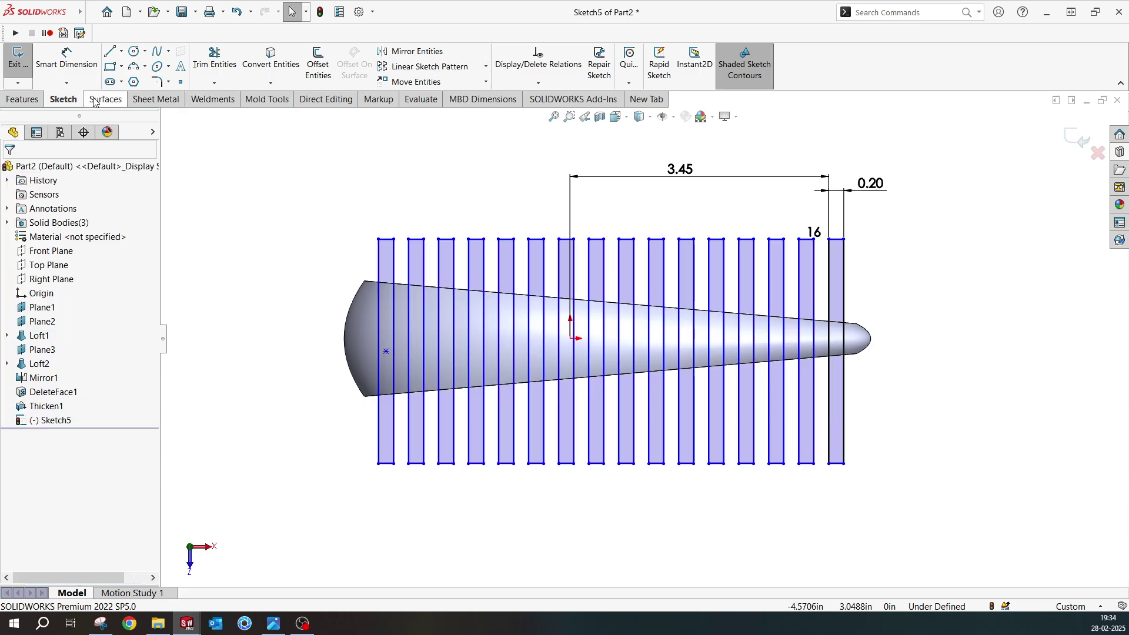
- Cut-extrude the patterned rectangles with the Through All - Both end condition and keep all resulting bodies
click(21, 99)
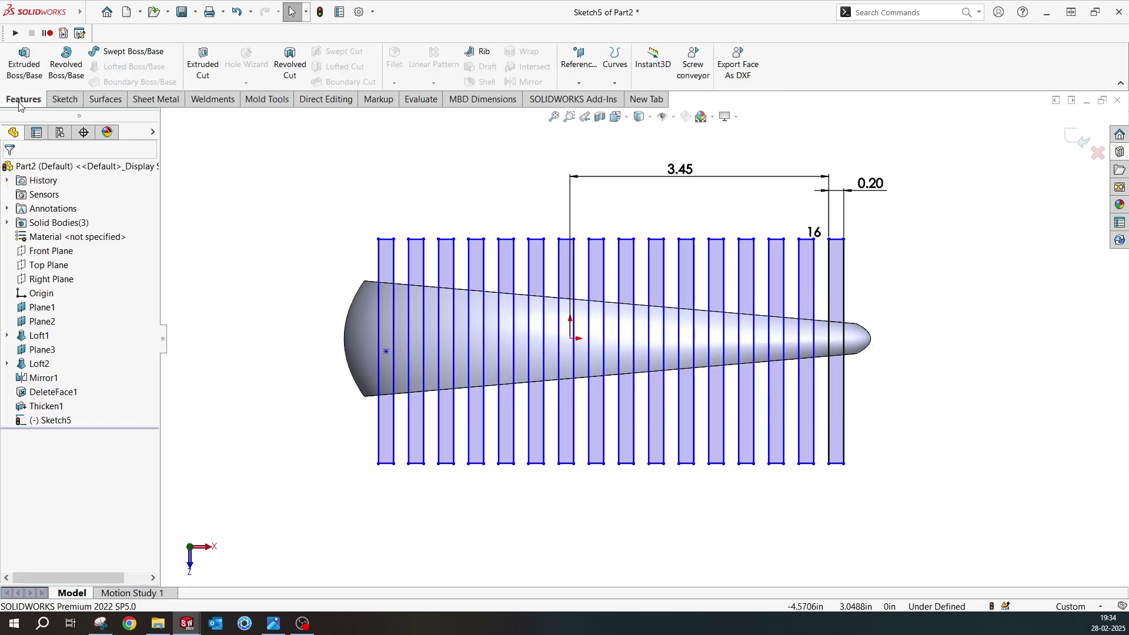
click(203, 65)
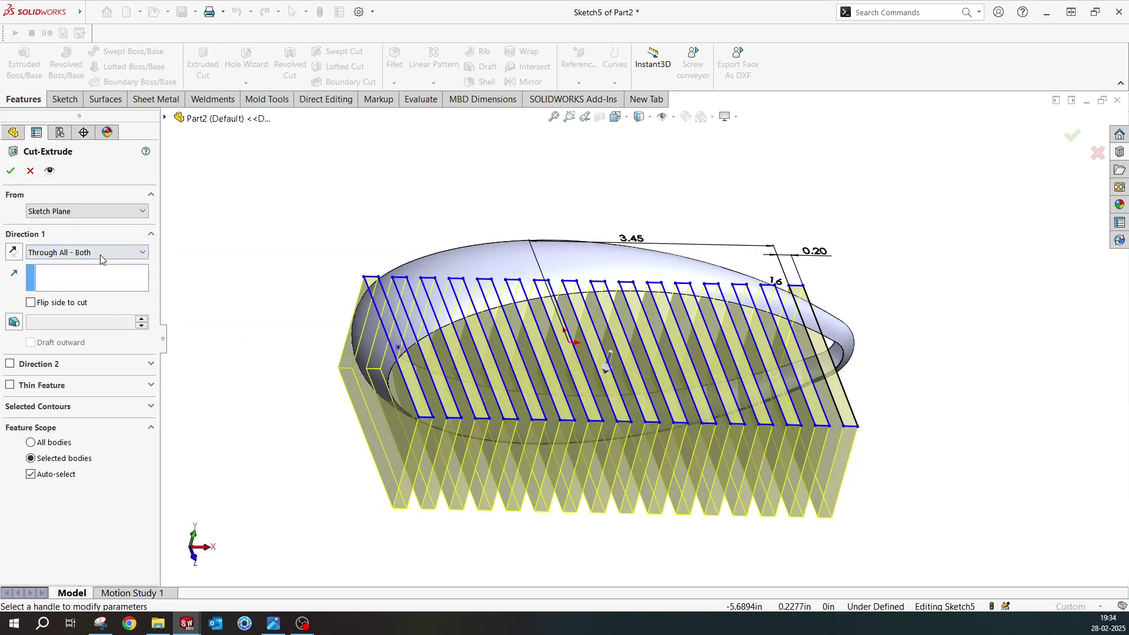
click(101, 253)
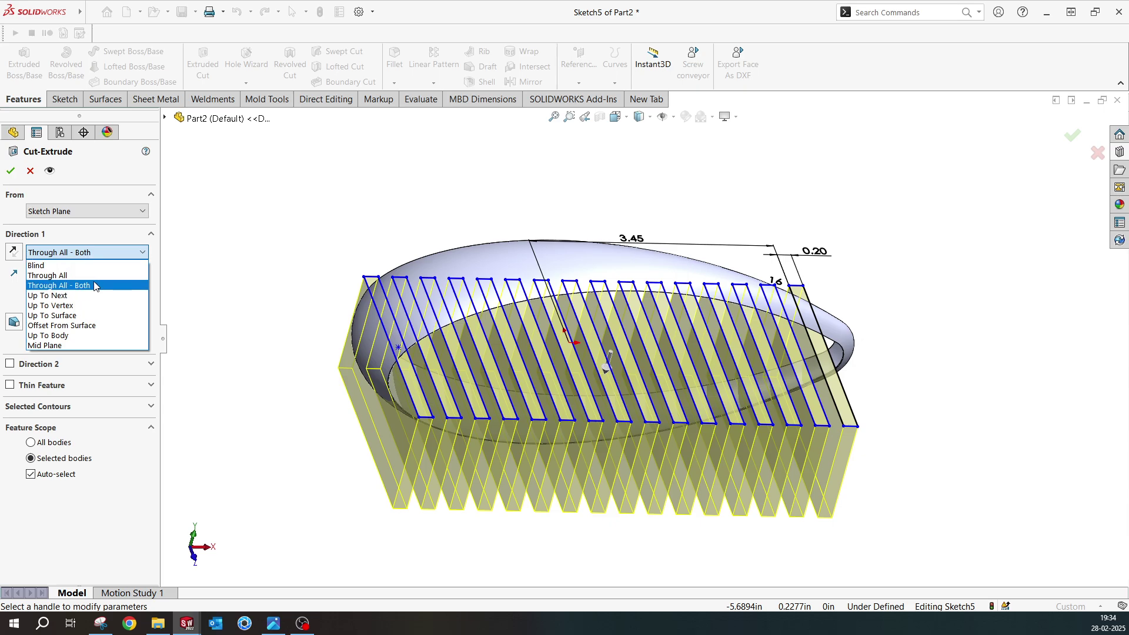
click(95, 286)
click(12, 170)
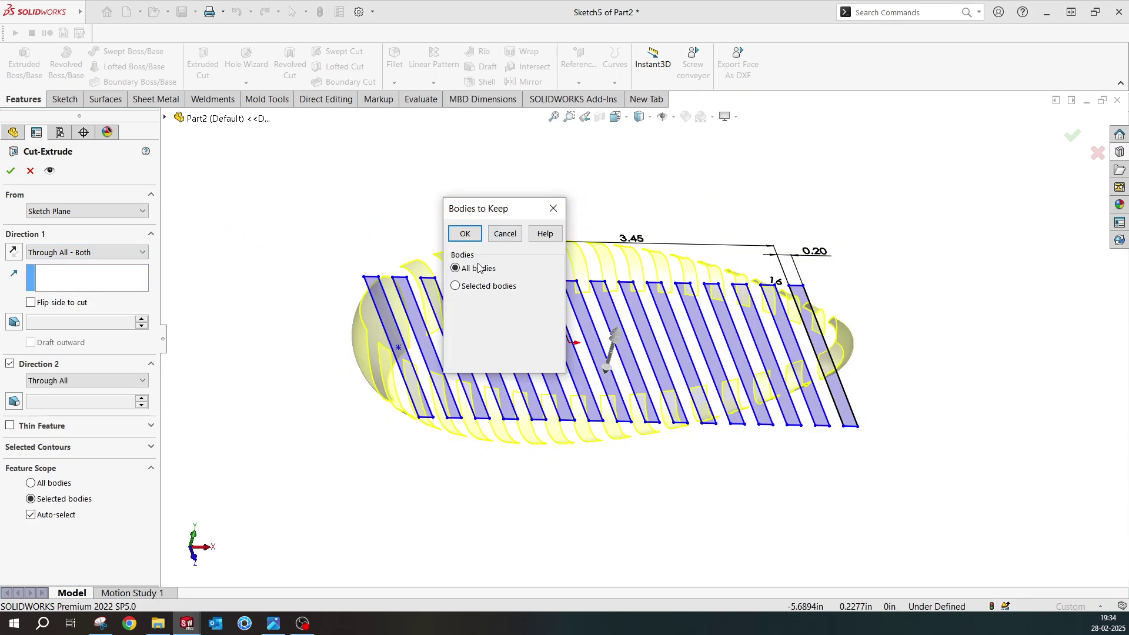
click(464, 234)
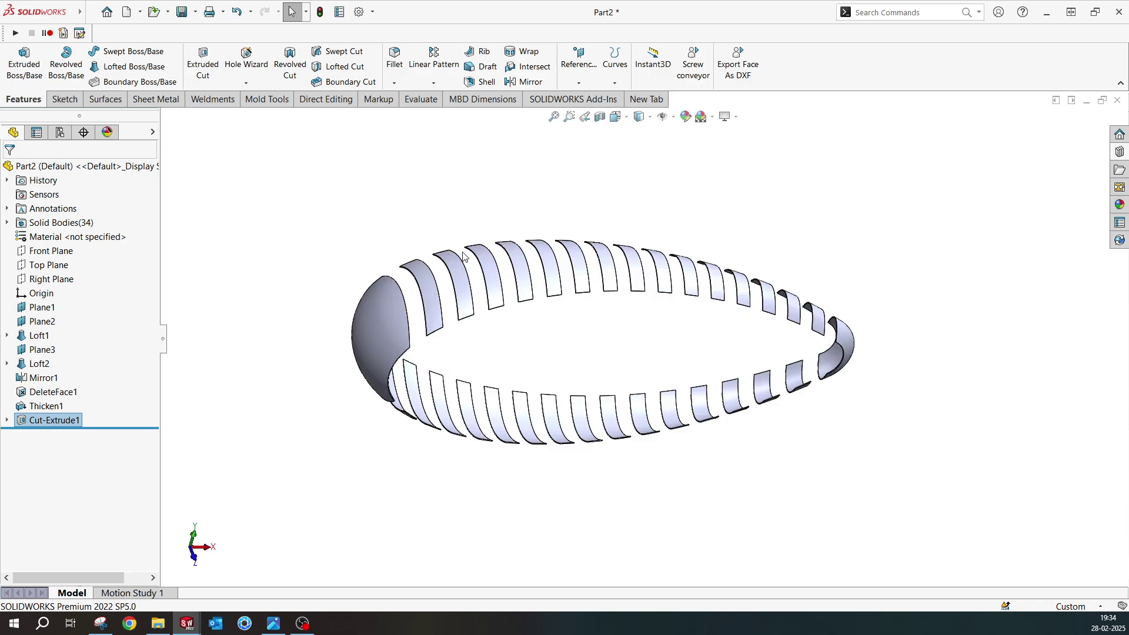
- Compare the striped rib with the reference render and show the hidden valley bodies Loft2 and Mirror1
middle_drag(487, 222, 777, 341)
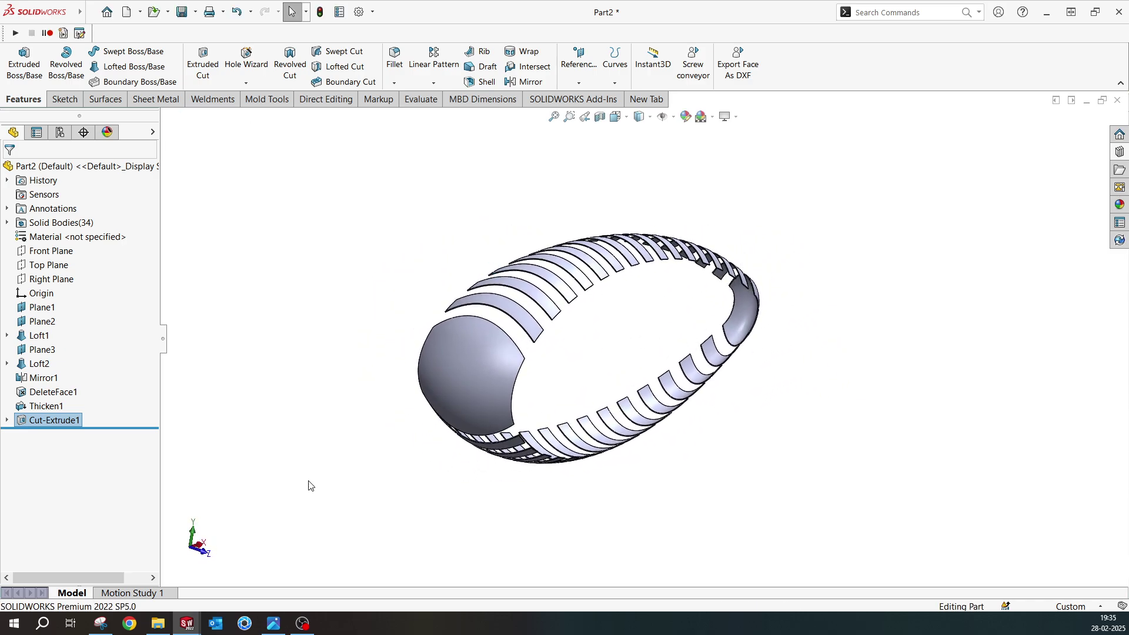
click(273, 623)
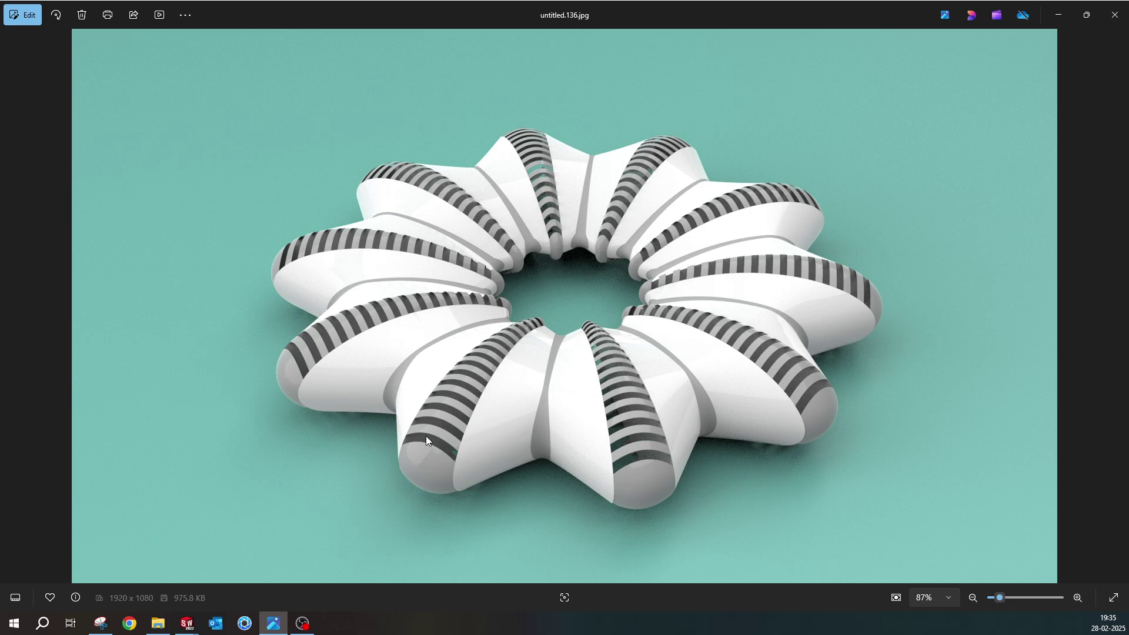
click(264, 623)
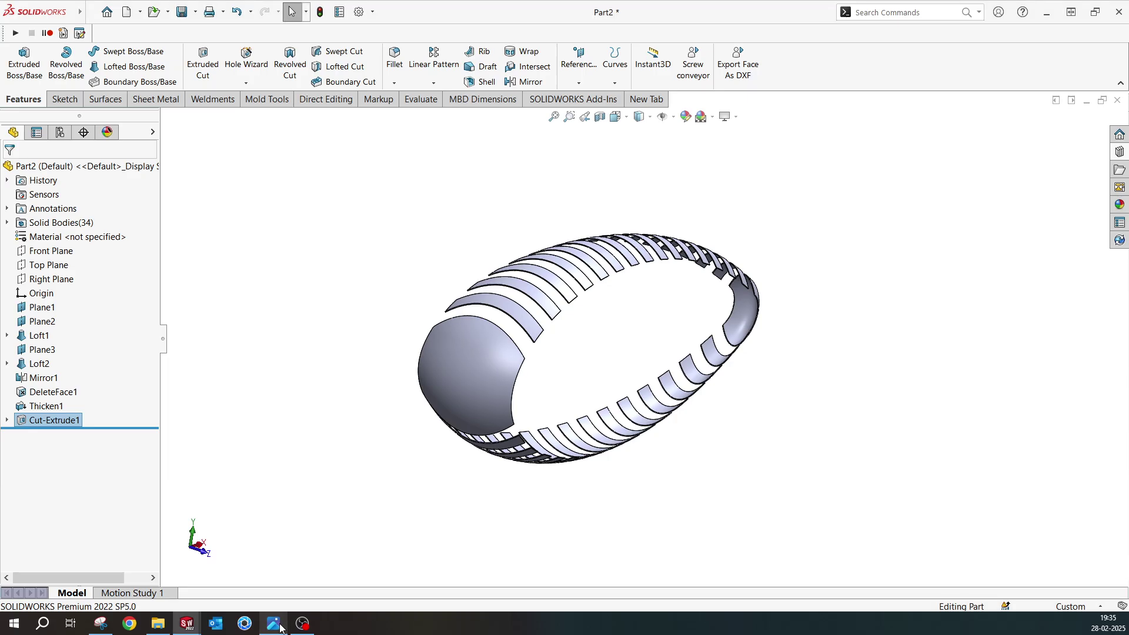
click(8, 222)
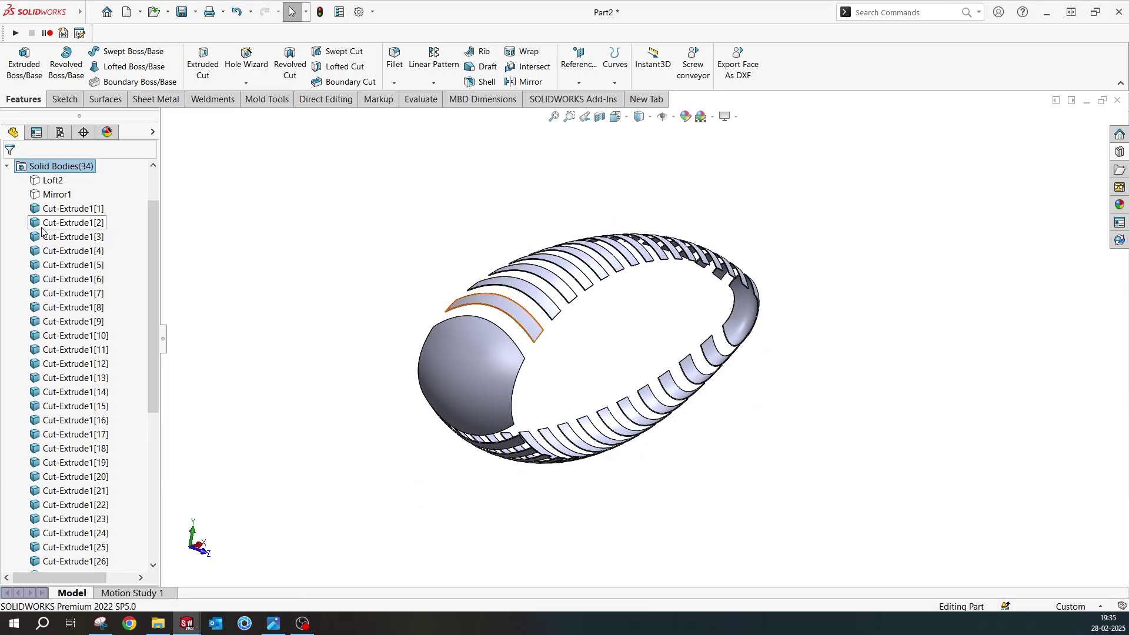
click(56, 195)
click(65, 178)
click(320, 214)
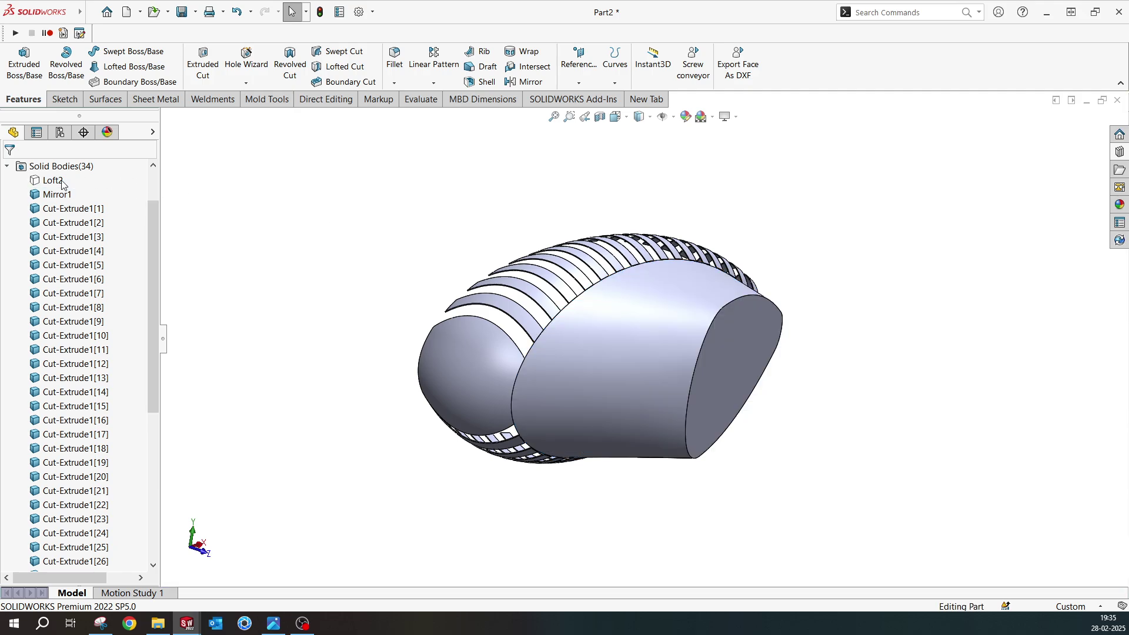
click(56, 194)
click(37, 181)
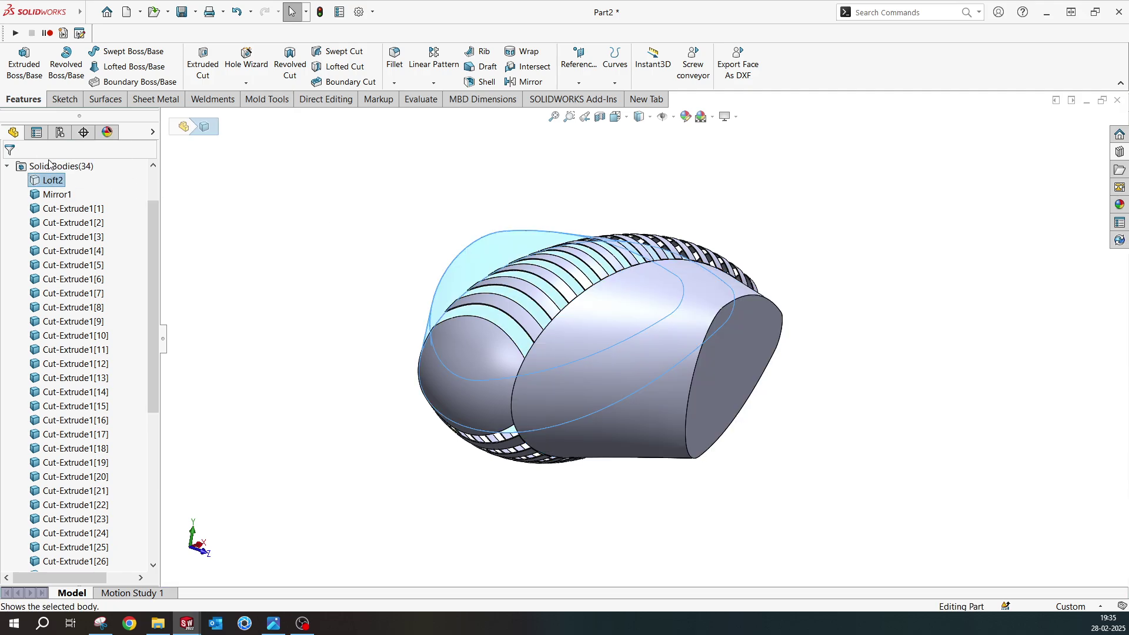
click(47, 166)
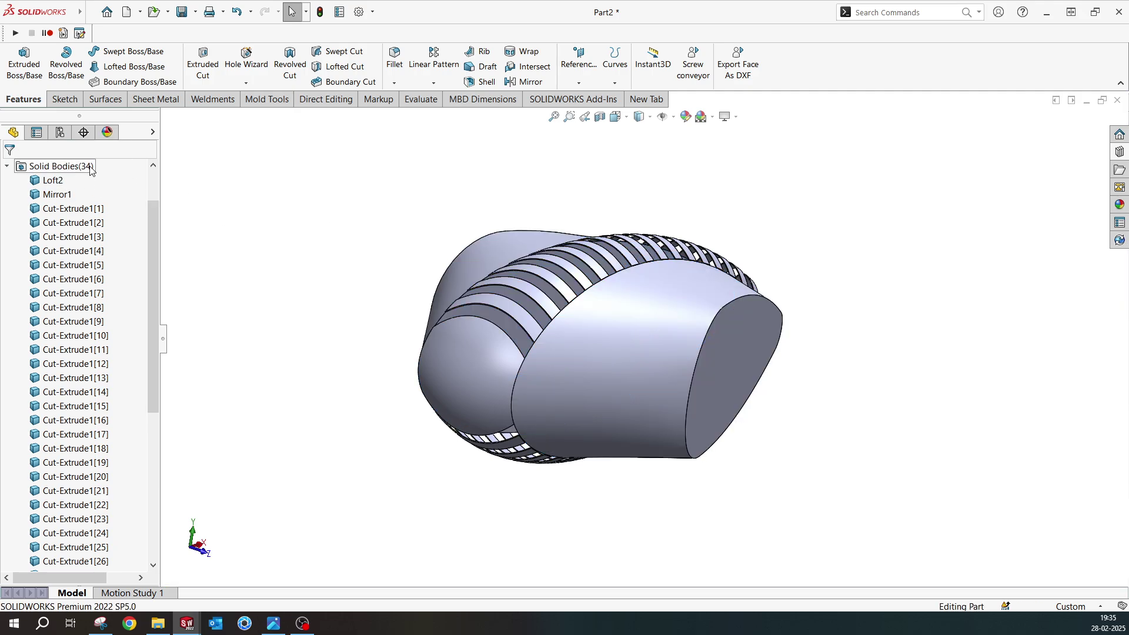
- Inspect the joint between the stripes and valleys, and start an offset Move Face on the outer curved faces of both valley bodies
scroll(609, 332, down, 10)
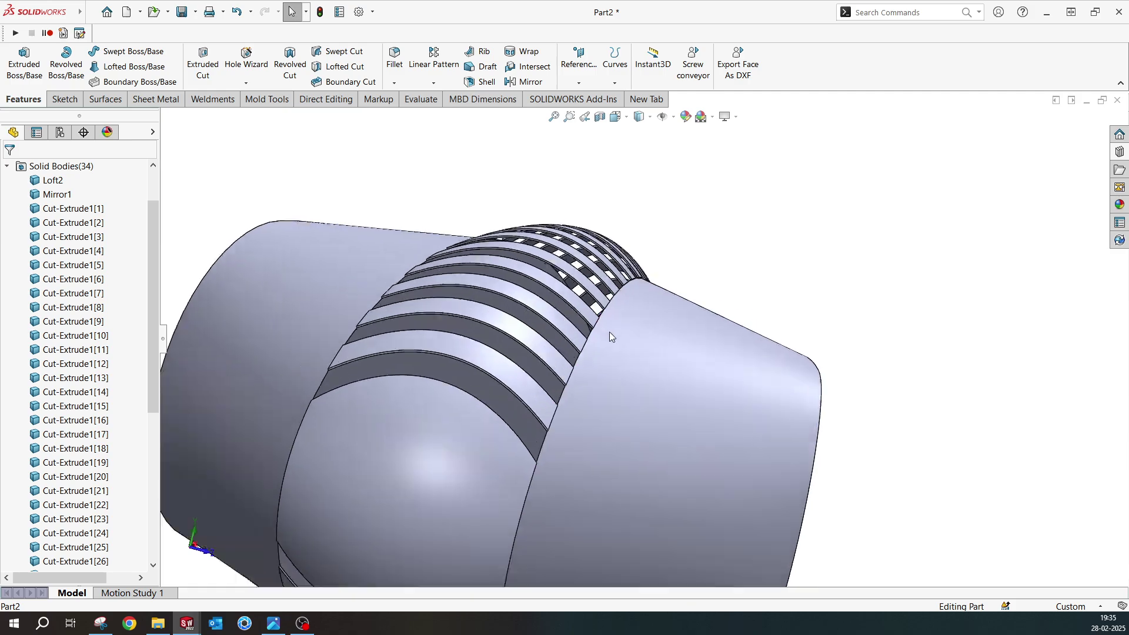
scroll(643, 259, down, 5)
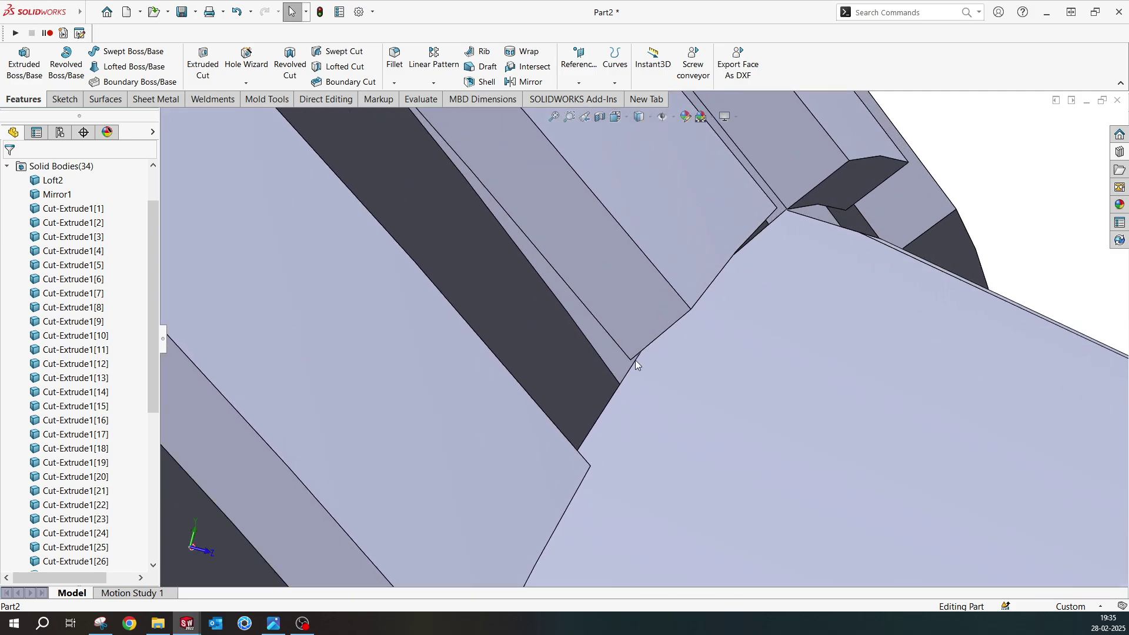
scroll(641, 366, up, 12)
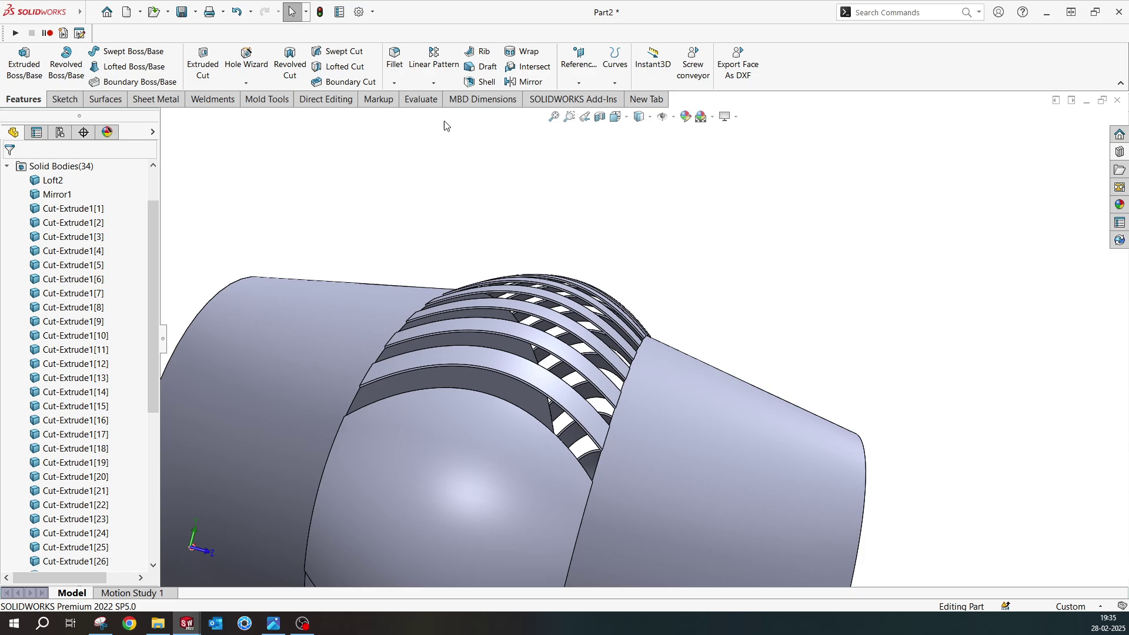
click(318, 103)
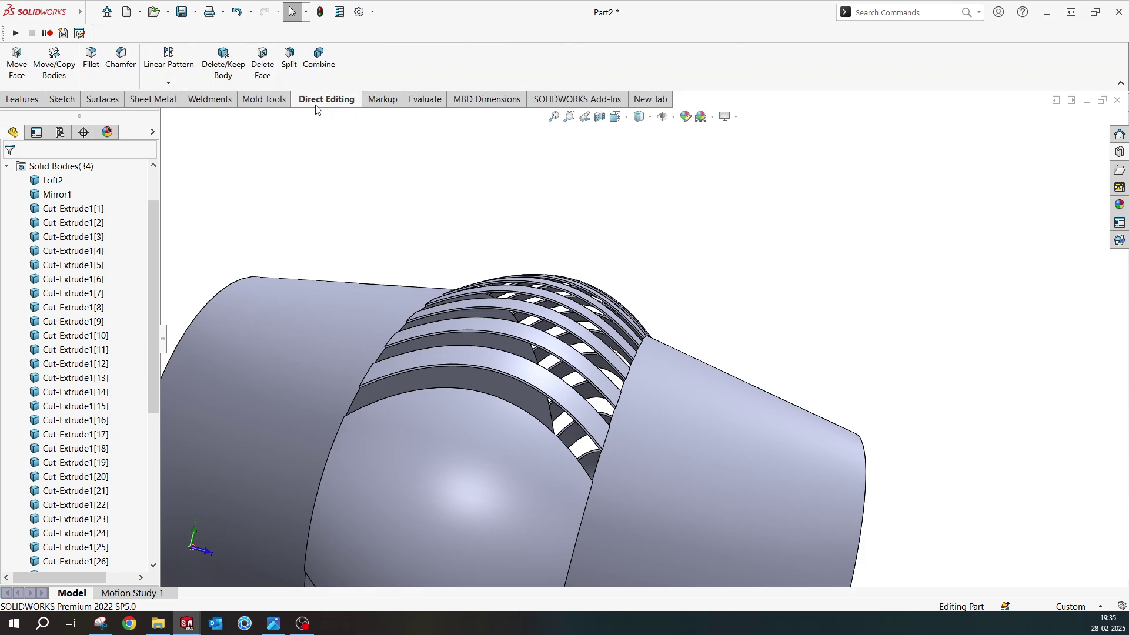
click(21, 77)
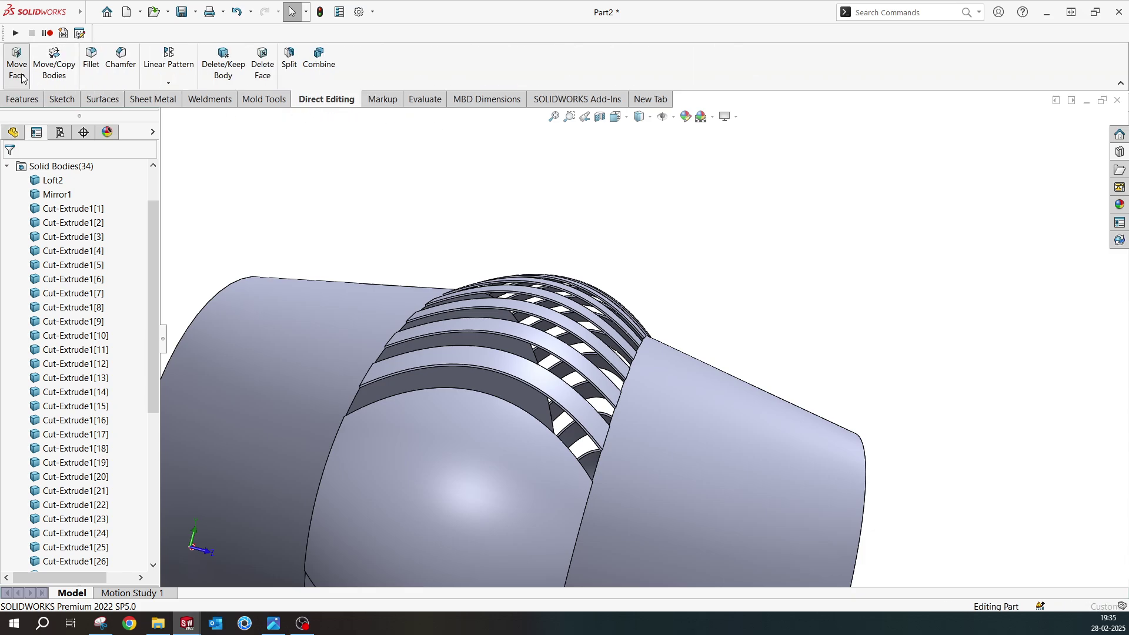
click(330, 298)
click(725, 400)
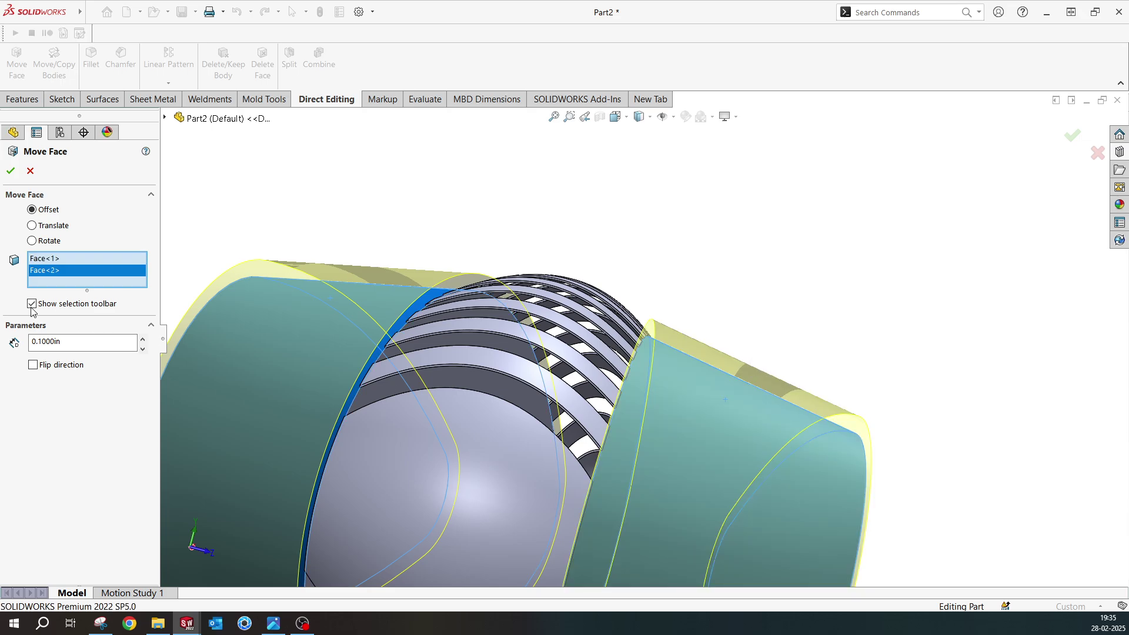
- Set the Move Face offset to 0.01 in and apply it to both valley faces
double_click(75, 349)
key(Return)
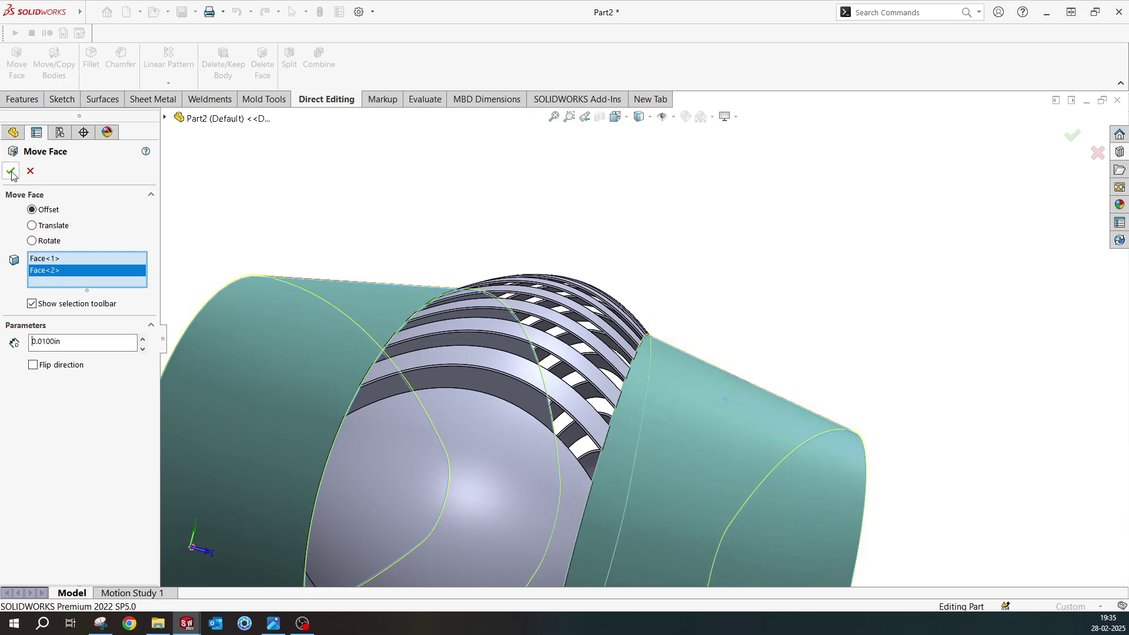
scroll(597, 246, down, 8)
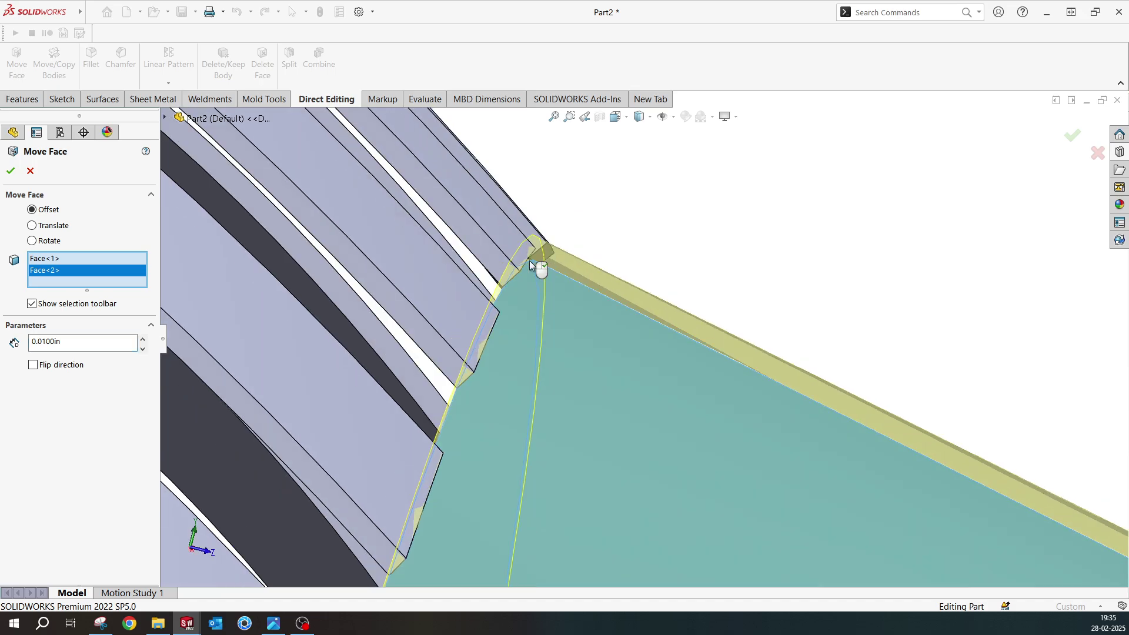
click(11, 171)
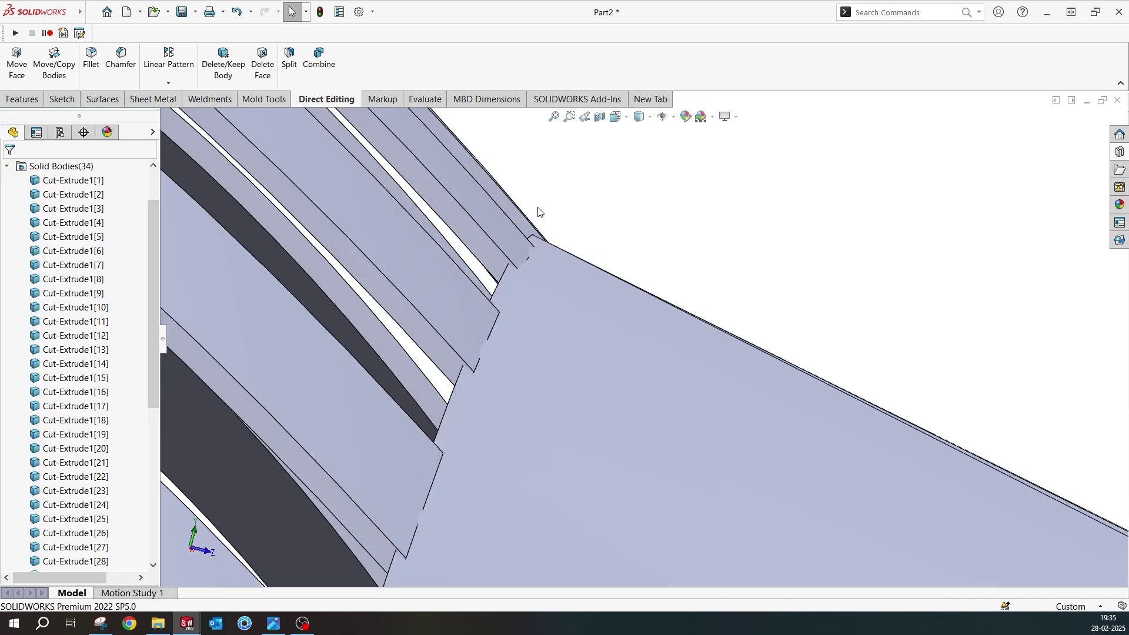
scroll(653, 343, up, 8)
scroll(623, 380, up, 2)
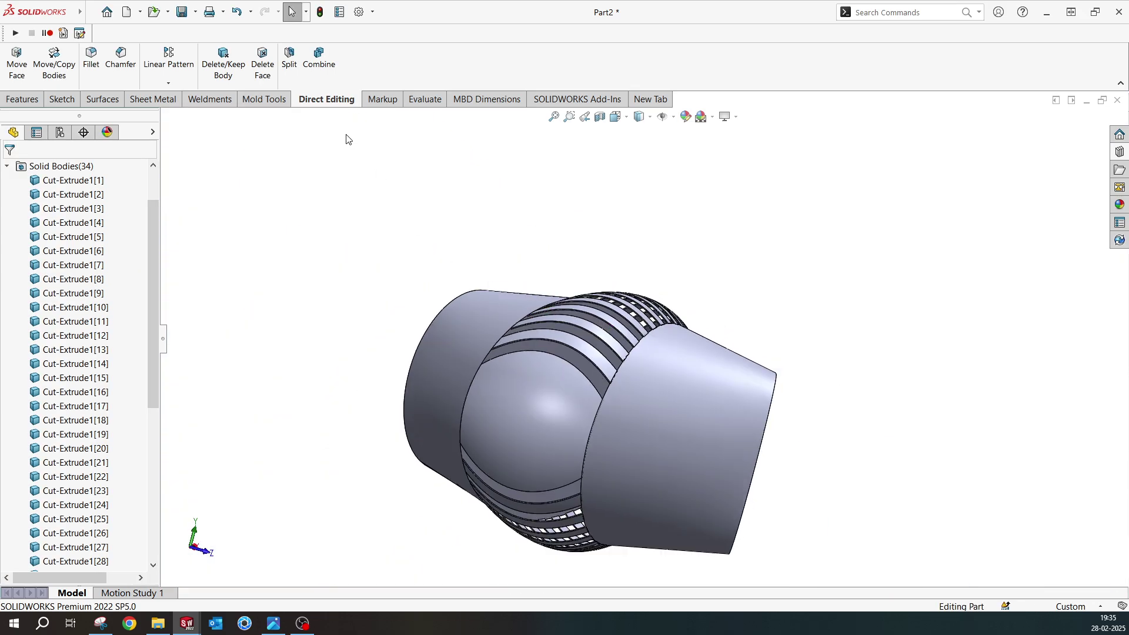
- Combine all the stripe and valley bodies into one solid with the Add operation and compare it with the reference render
click(318, 59)
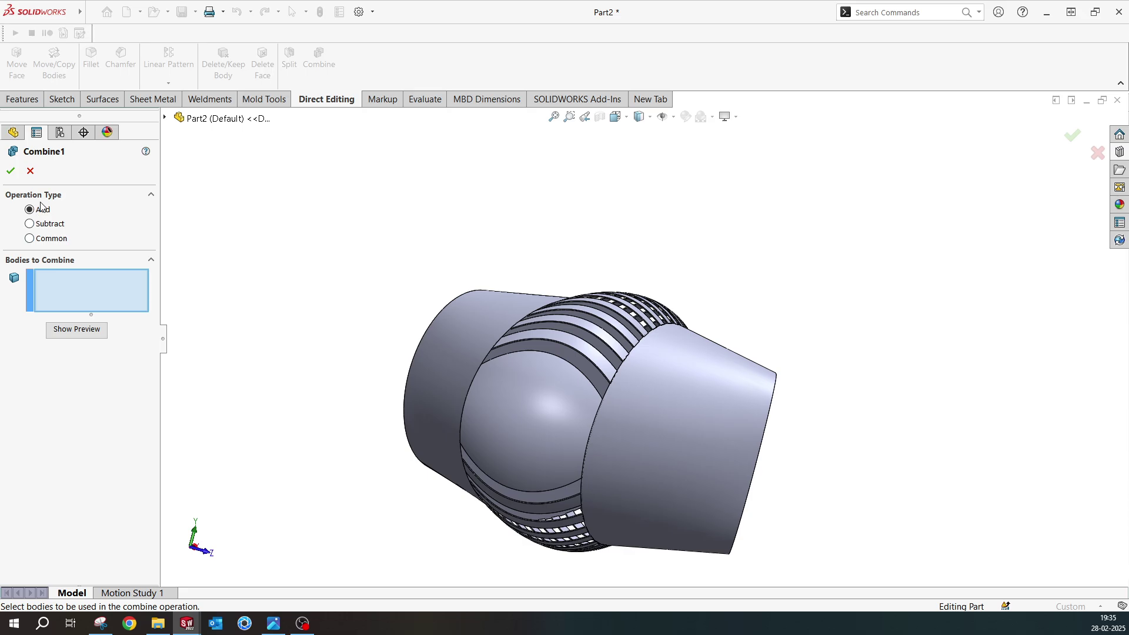
key(ctrl+a)
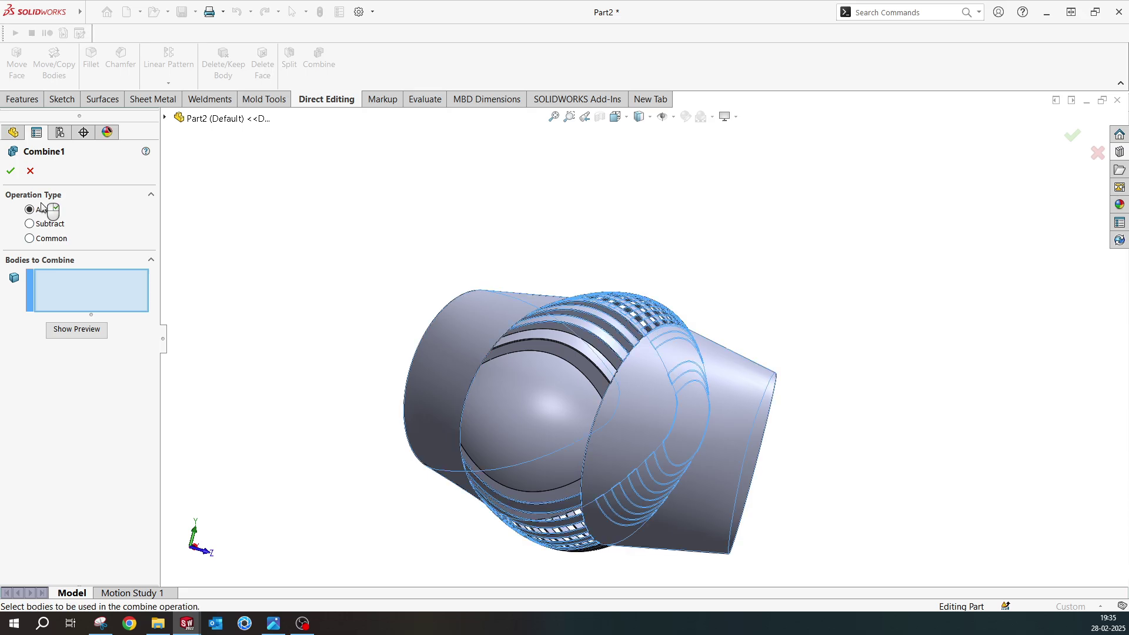
click(10, 171)
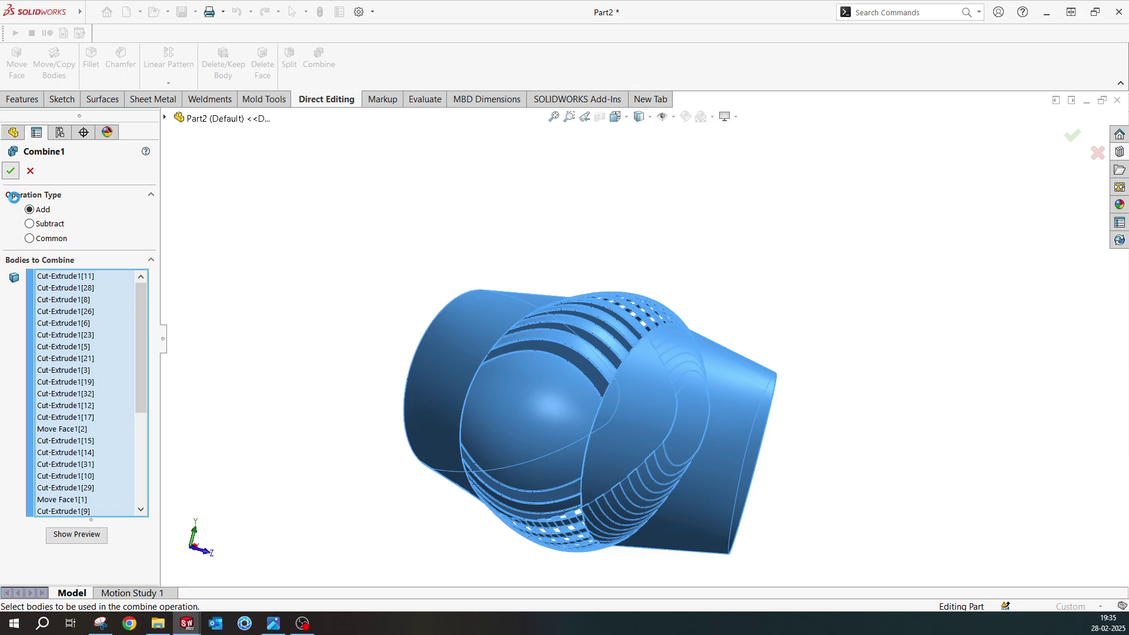
middle_drag(464, 307, 423, 373)
click(272, 623)
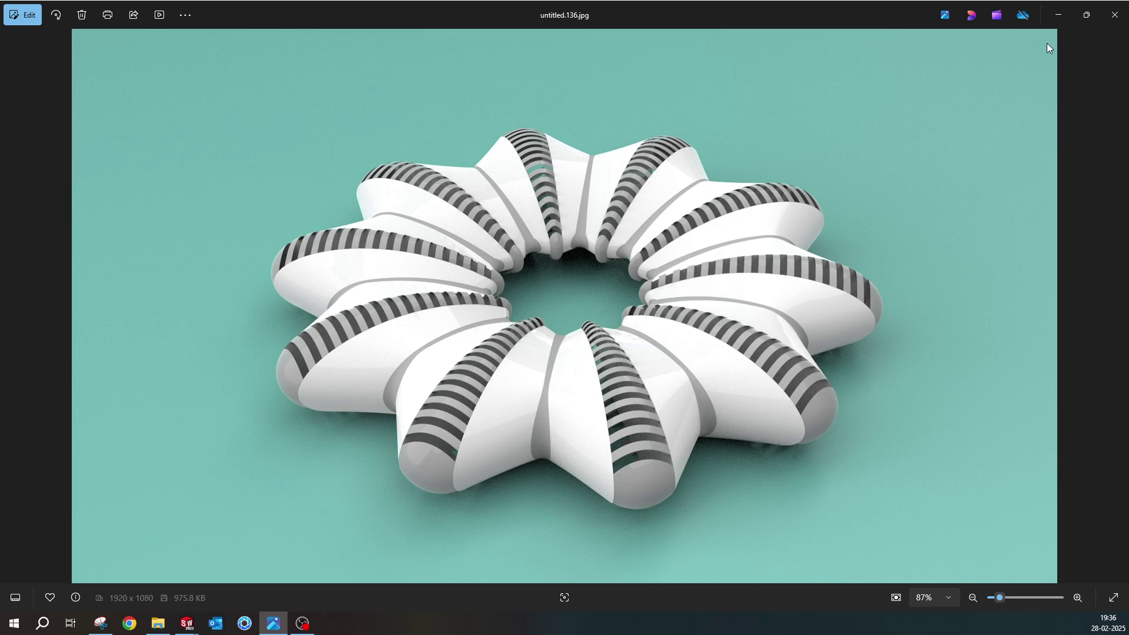
click(281, 615)
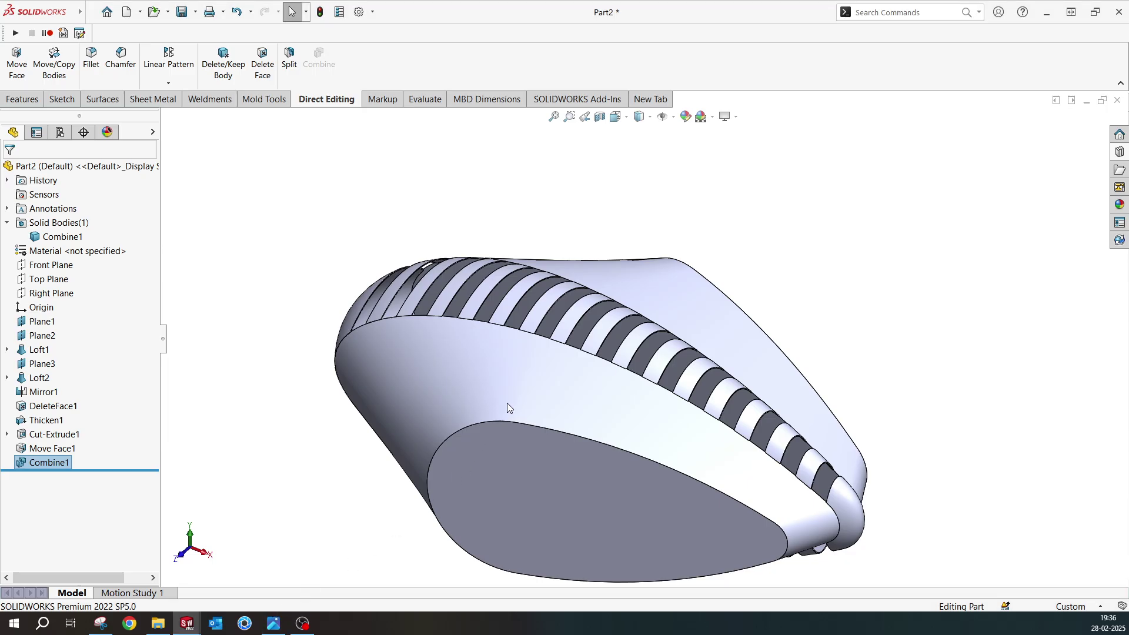
- Show Sketch1 of the Loft1 feature so that its centerlines can serve as a pattern axis
middle_drag(507, 403, 542, 350)
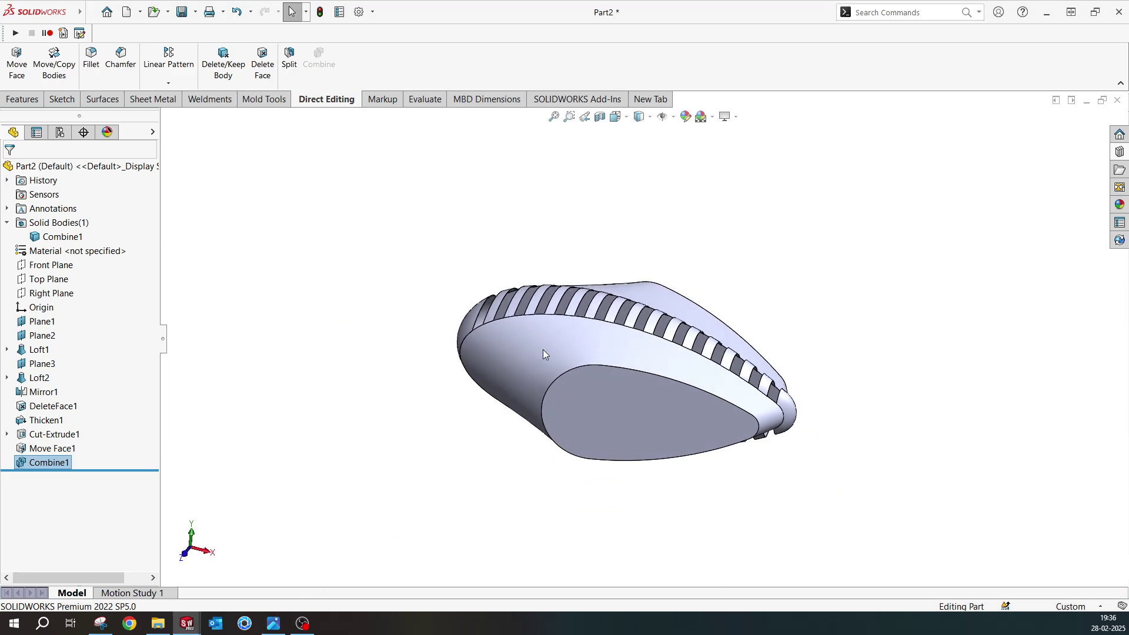
click(7, 350)
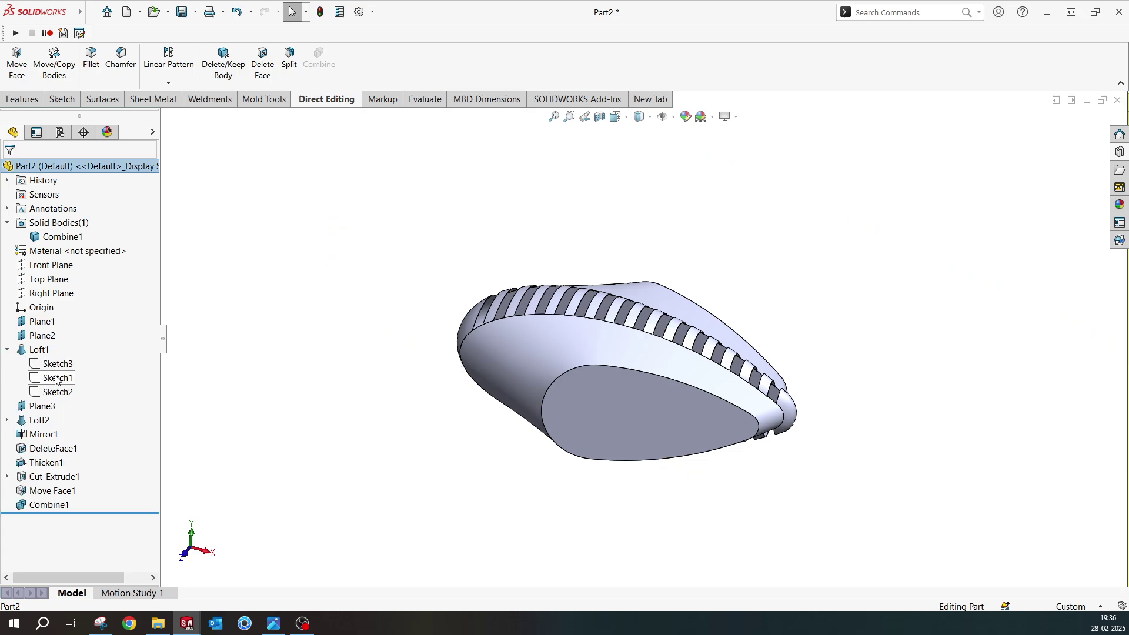
click(57, 378)
click(117, 337)
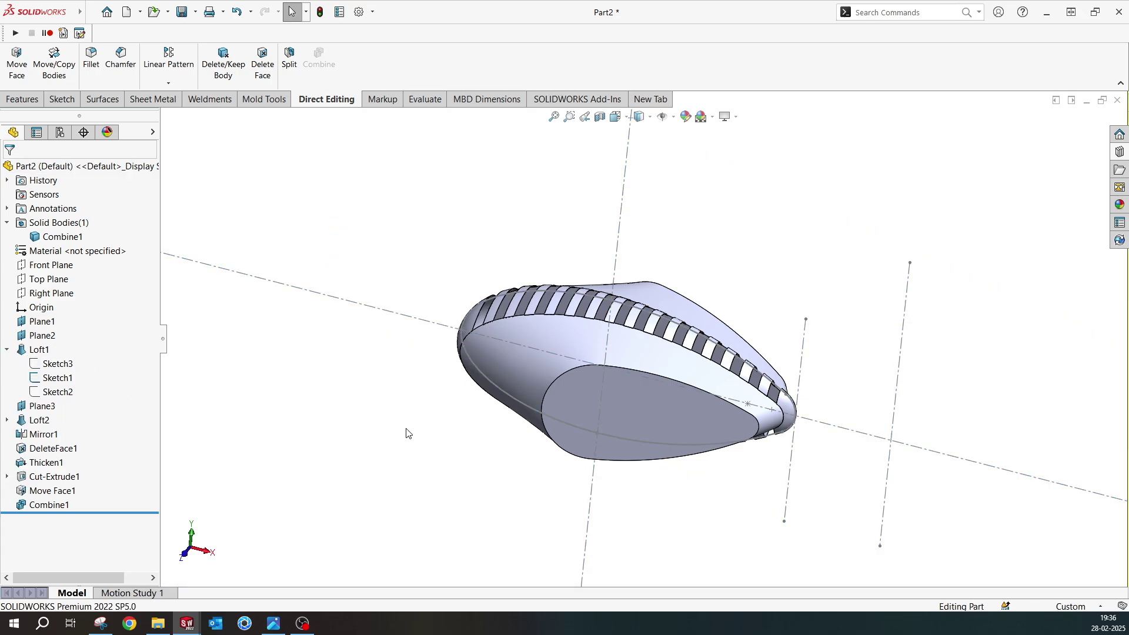
- Circular-pattern the combined body about Sketch1's outermost vertical centerline, with 10 equally spaced instances over 360 degrees
click(904, 328)
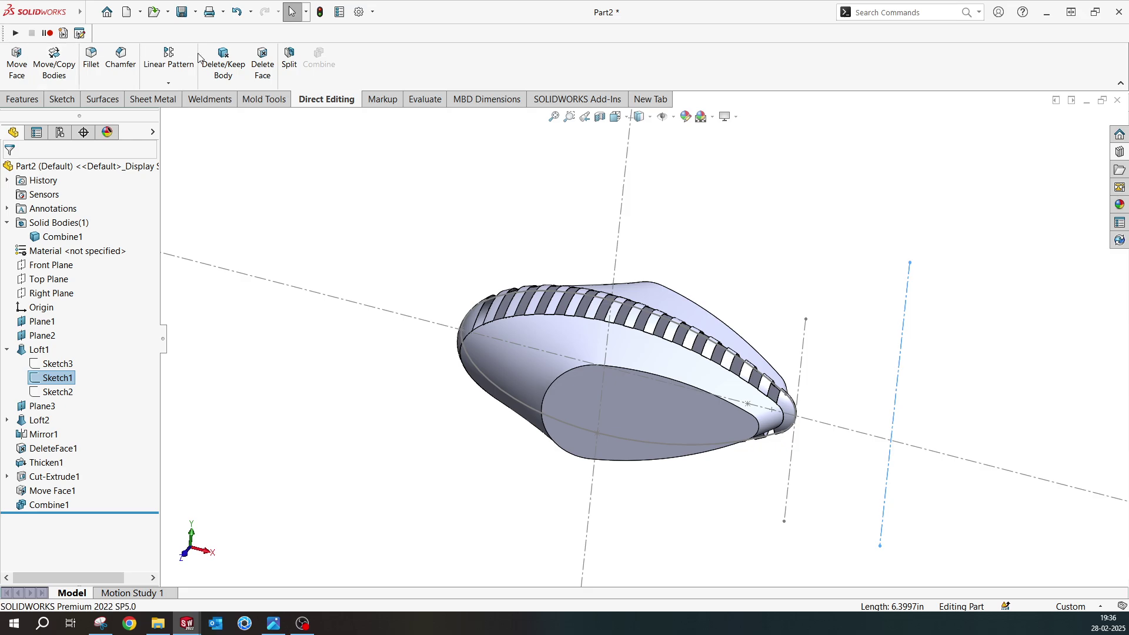
click(169, 83)
click(180, 113)
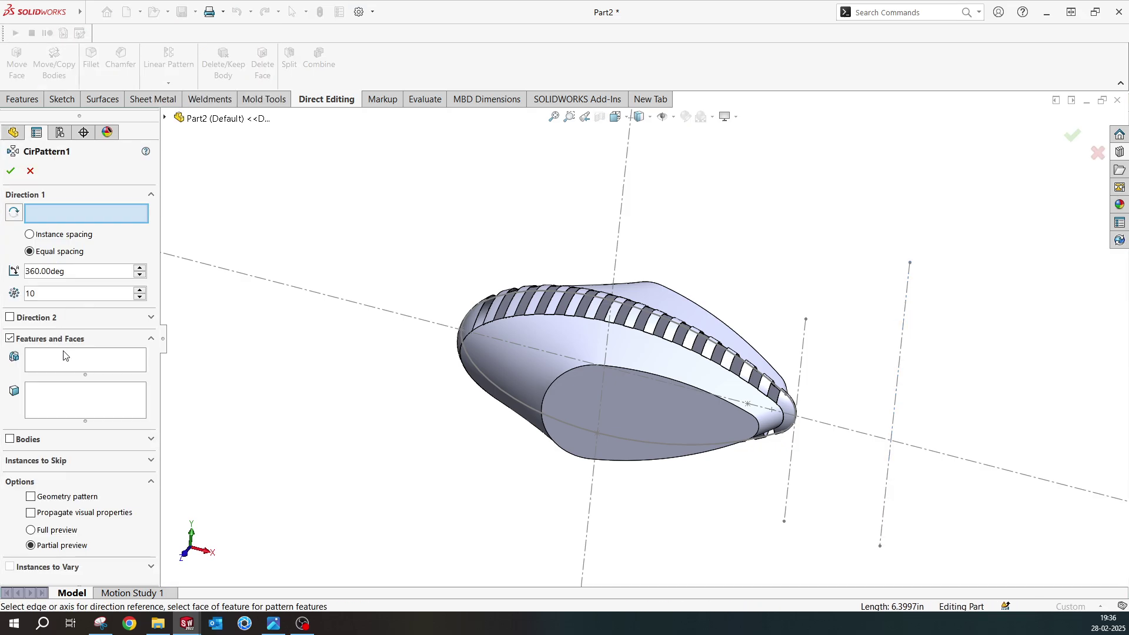
click(706, 387)
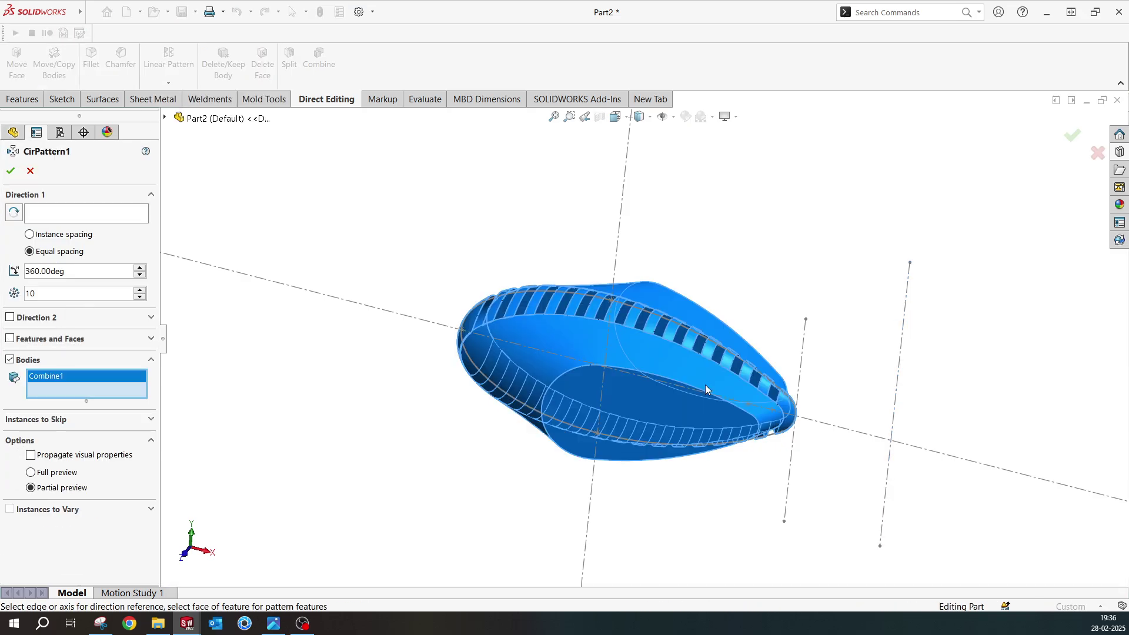
click(62, 219)
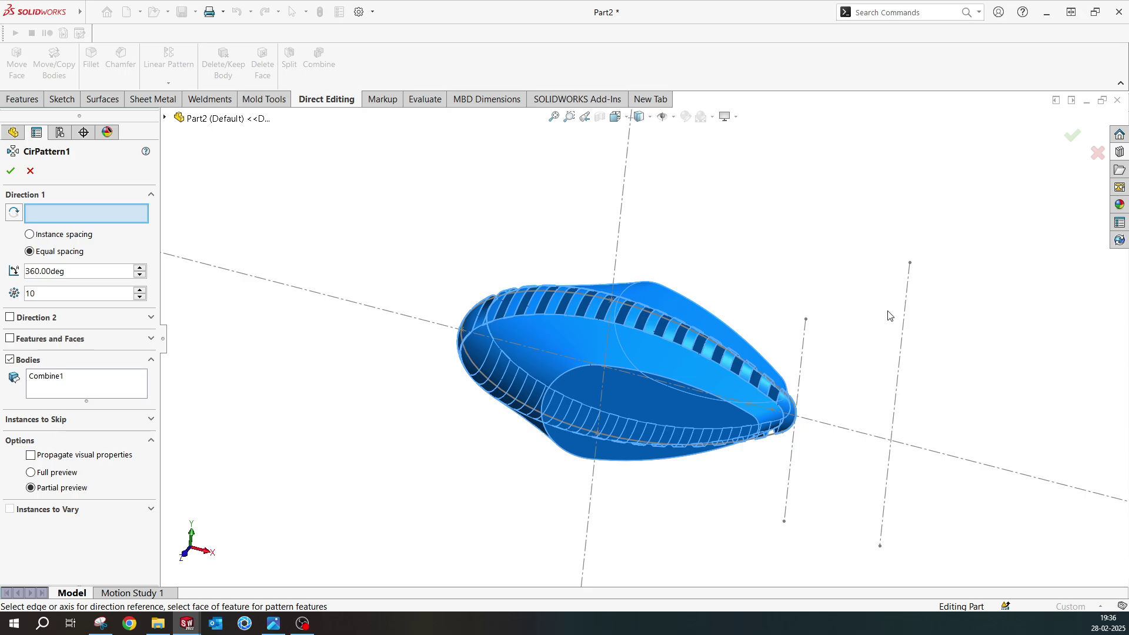
click(903, 320)
middle_drag(912, 320, 658, 320)
scroll(658, 320, down, 5)
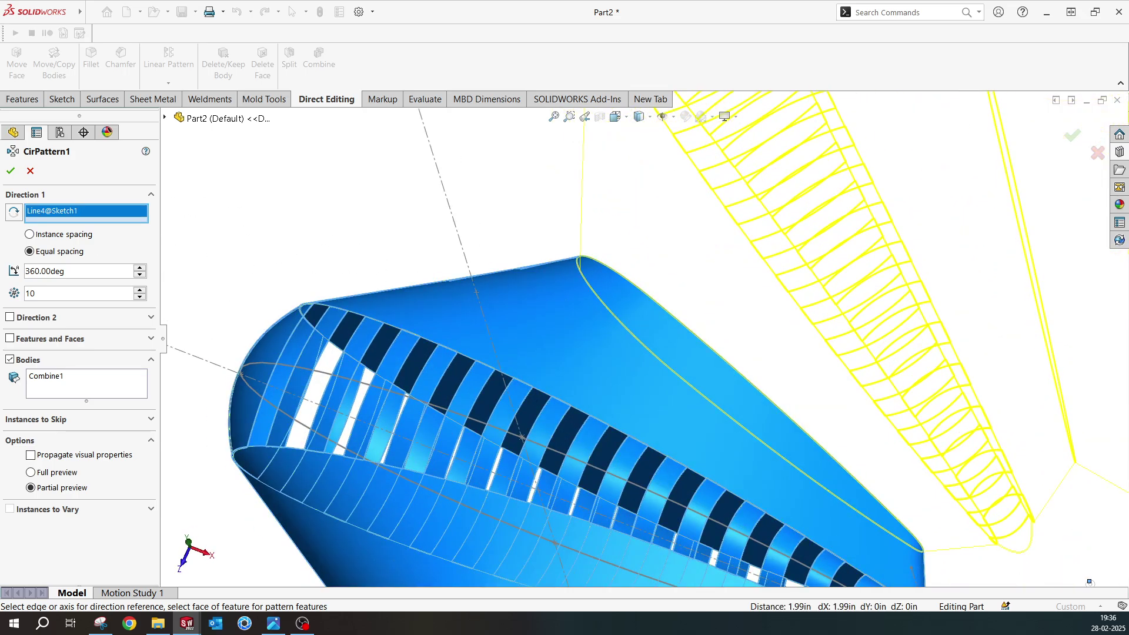
click(11, 171)
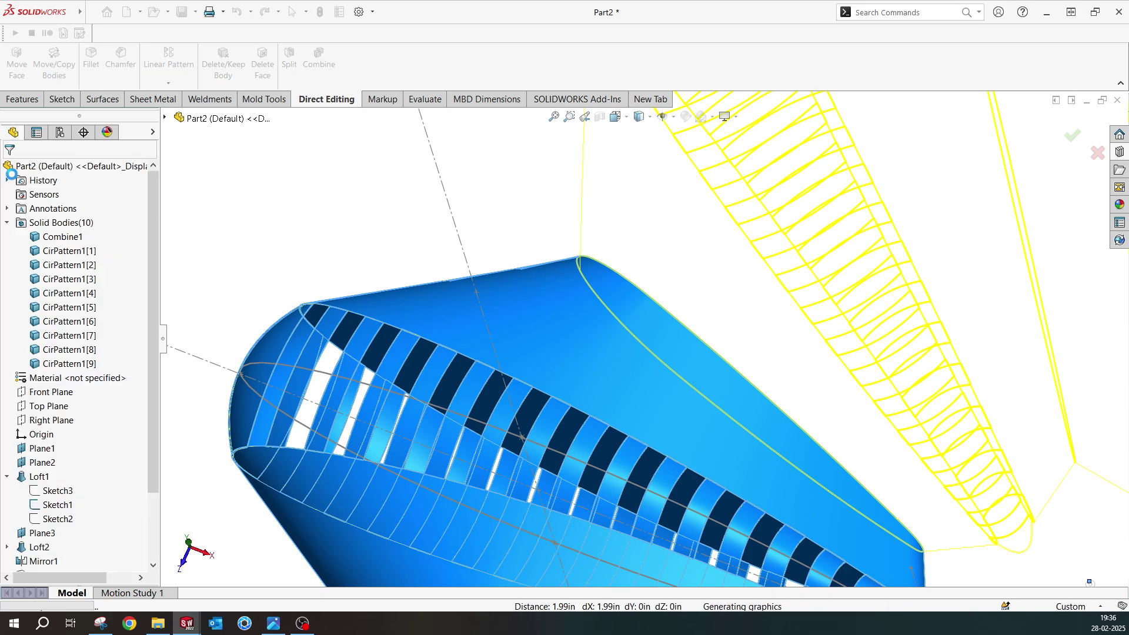
- Examine the patterned ring's stripes and valley joints and compare them with the reference render
scroll(794, 455, up, 5)
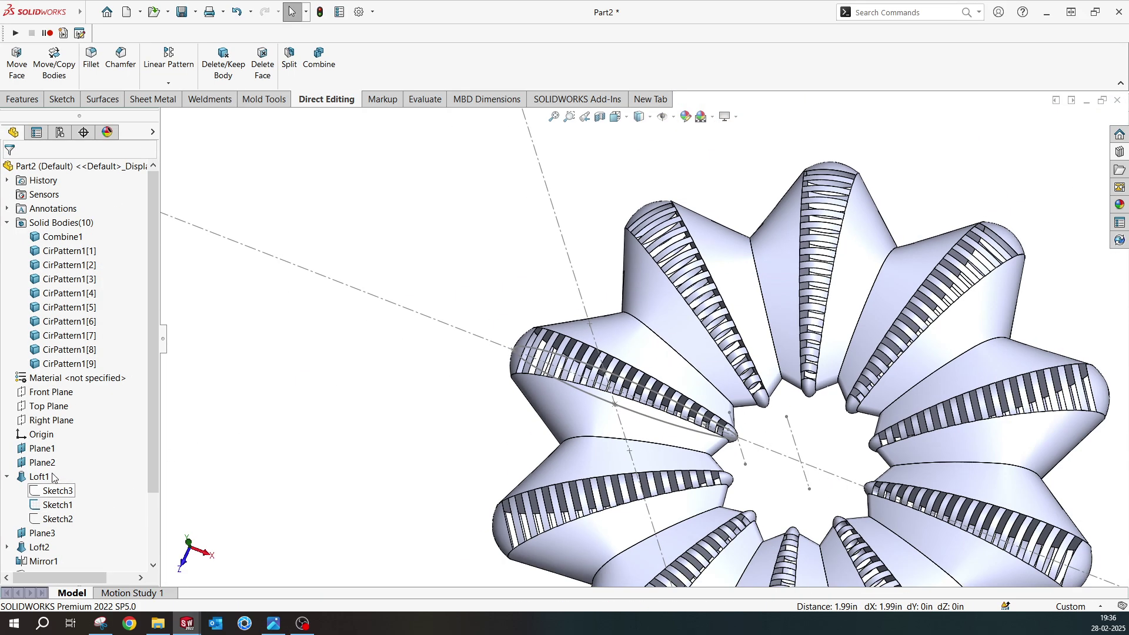
scroll(694, 301, down, 3)
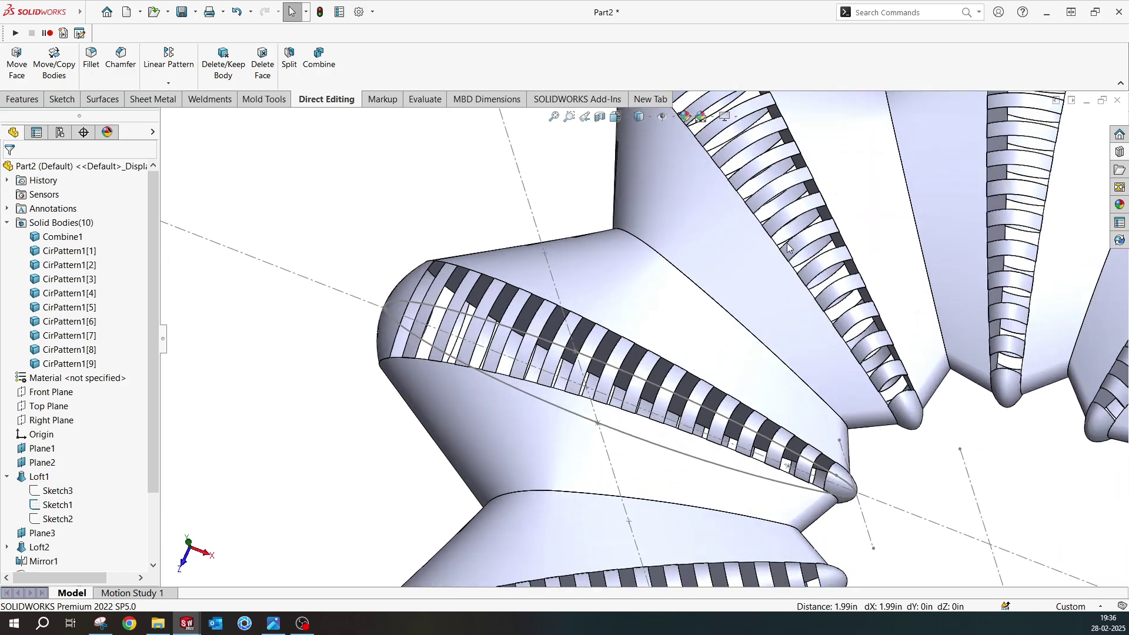
scroll(790, 331, up, 4)
middle_drag(790, 331, 757, 357)
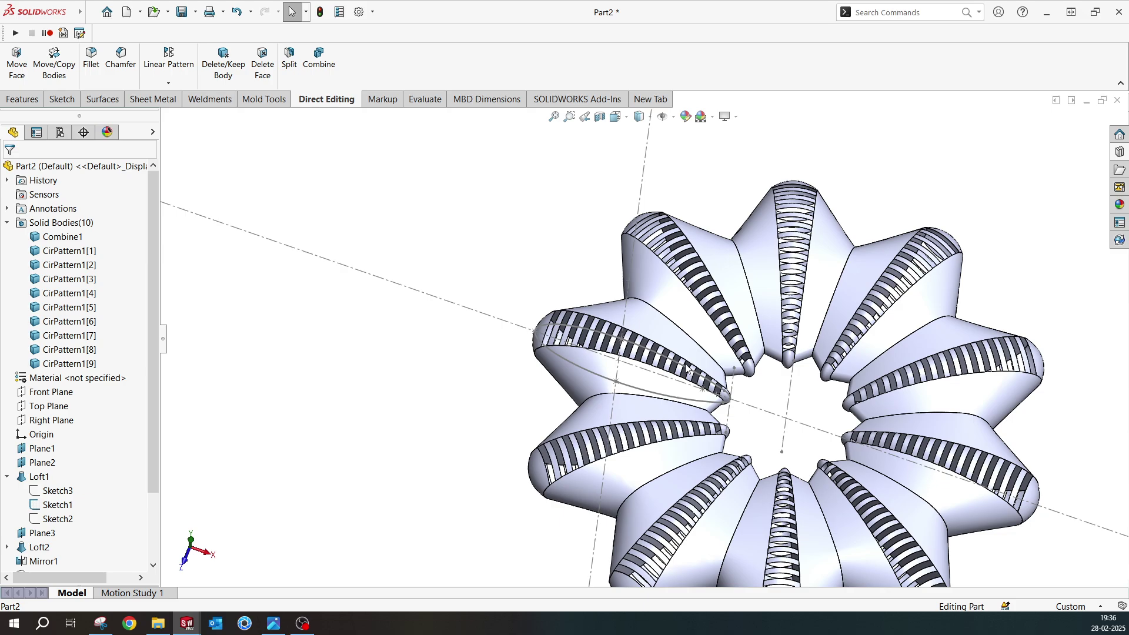
mouse_move(687, 369)
middle_down()
mouse_move(688, 267)
mouse_move(705, 257)
mouse_move(957, 348)
mouse_move(956, 374)
middle_up()
click(273, 623)
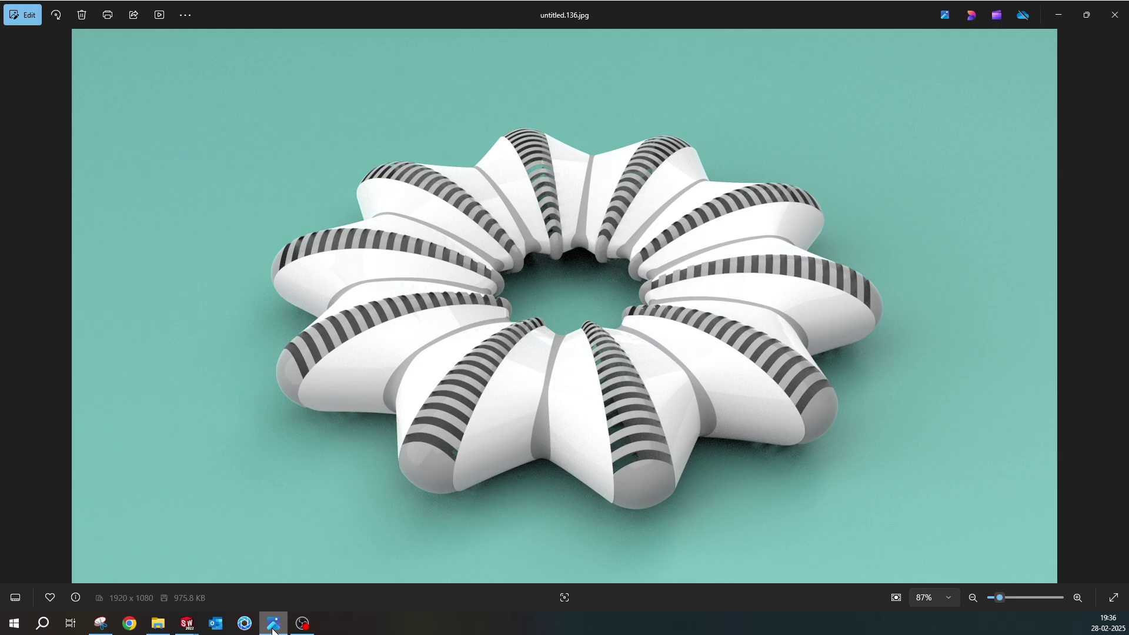
click(273, 624)
scroll(759, 441, down, 3)
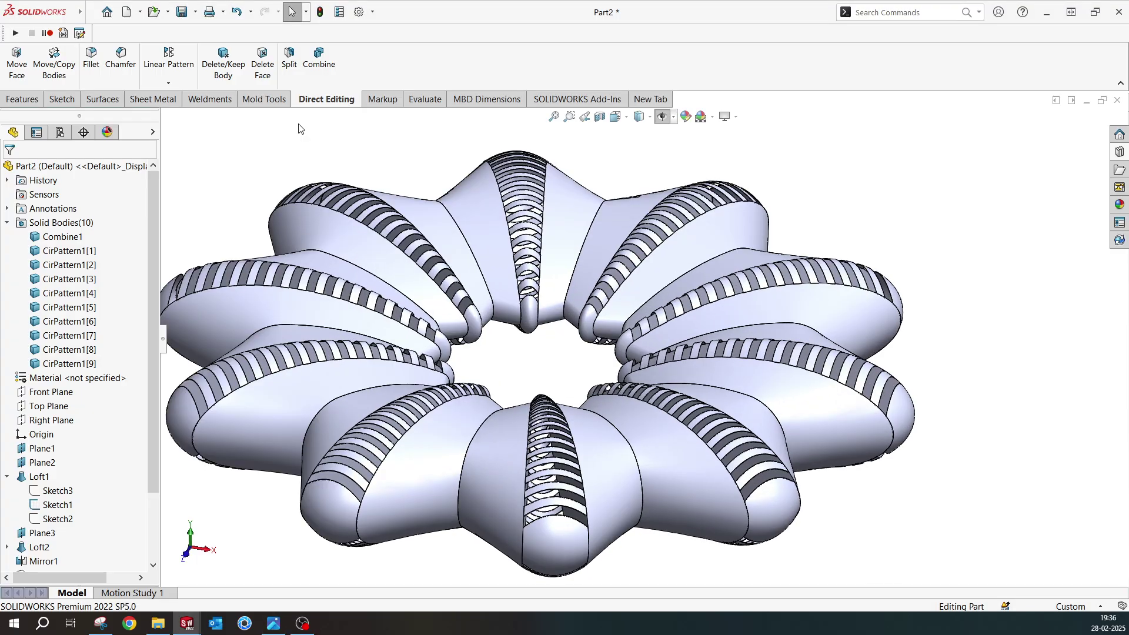
- Combine the original body and all its patterned copies into a single ring with the Add operation
click(319, 56)
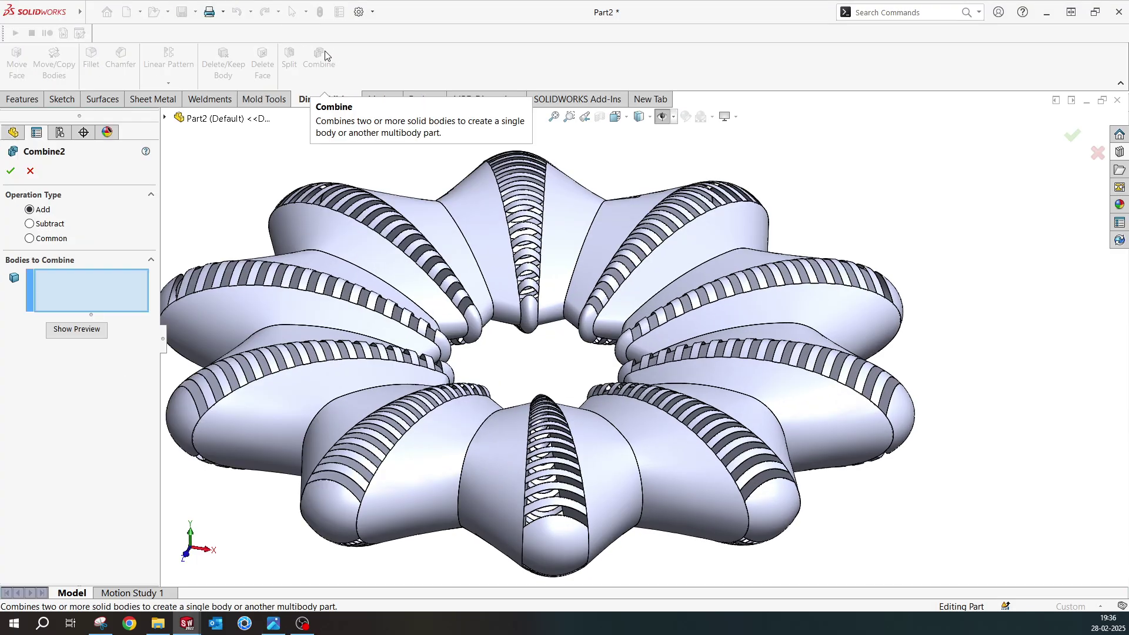
key(ctrl+a)
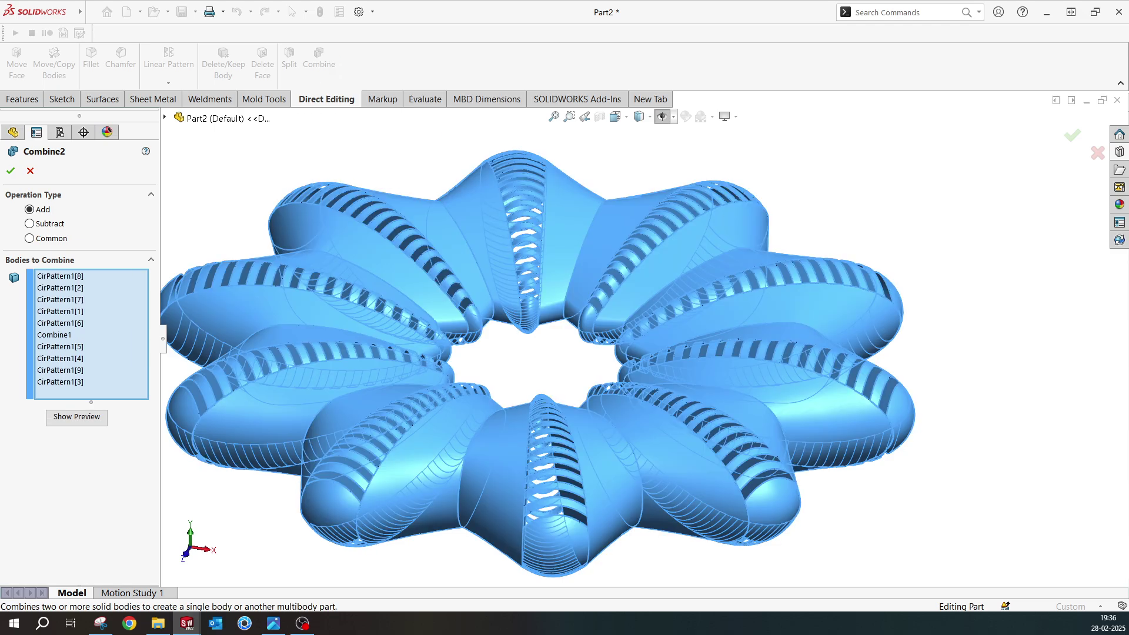
click(9, 173)
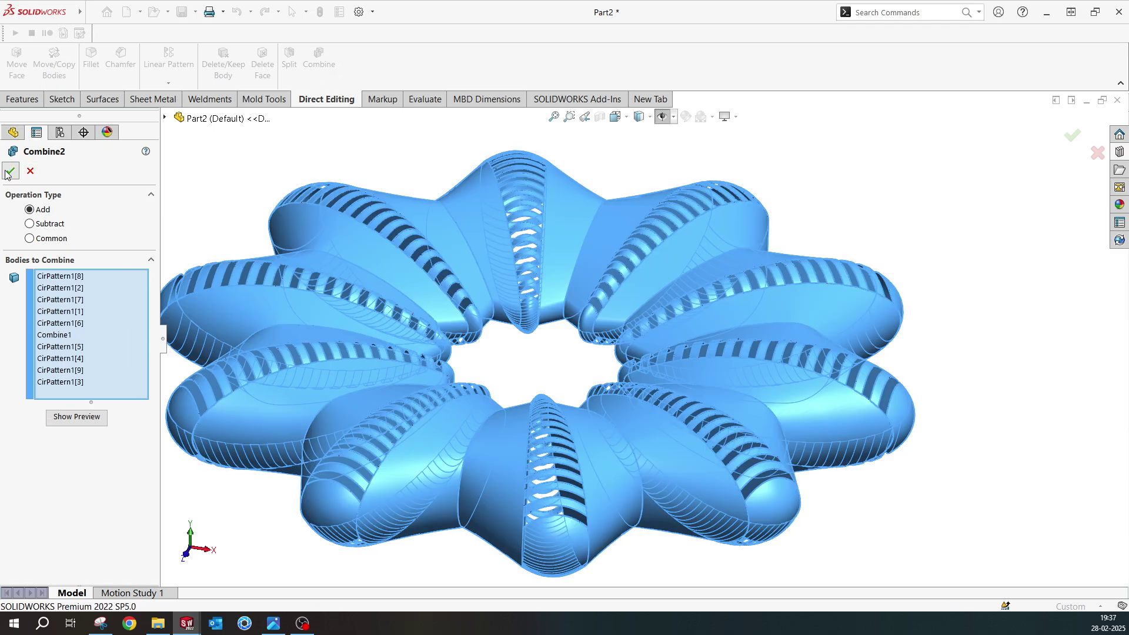
- Check the valley creases in the reference render and start a 0.5 in fillet on one rear valley edge
click(274, 623)
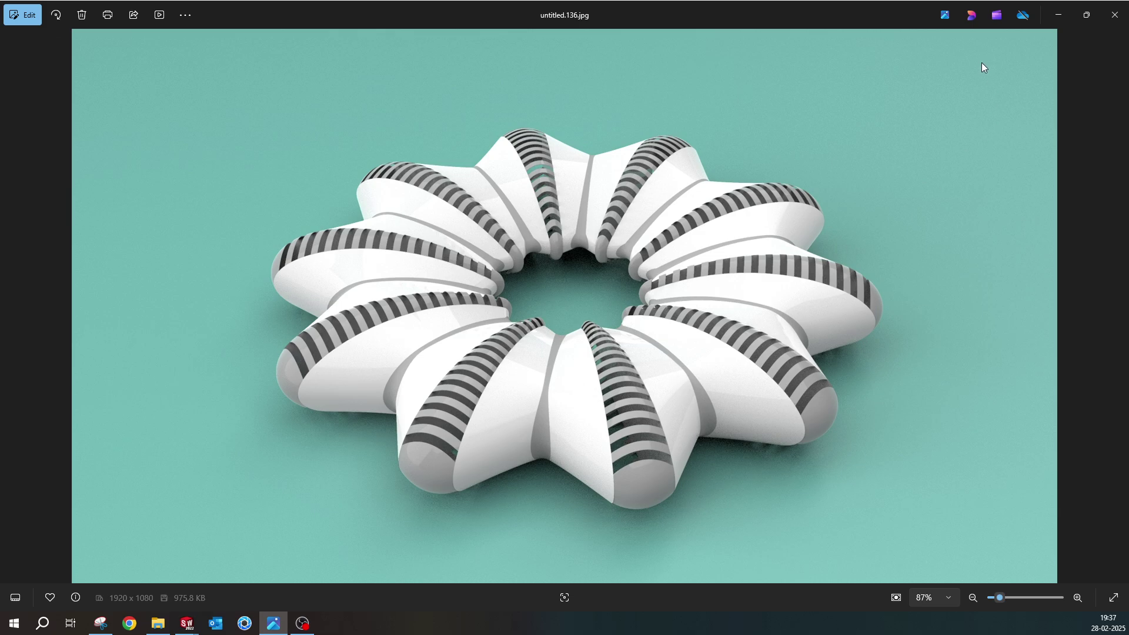
click(1069, 21)
click(91, 59)
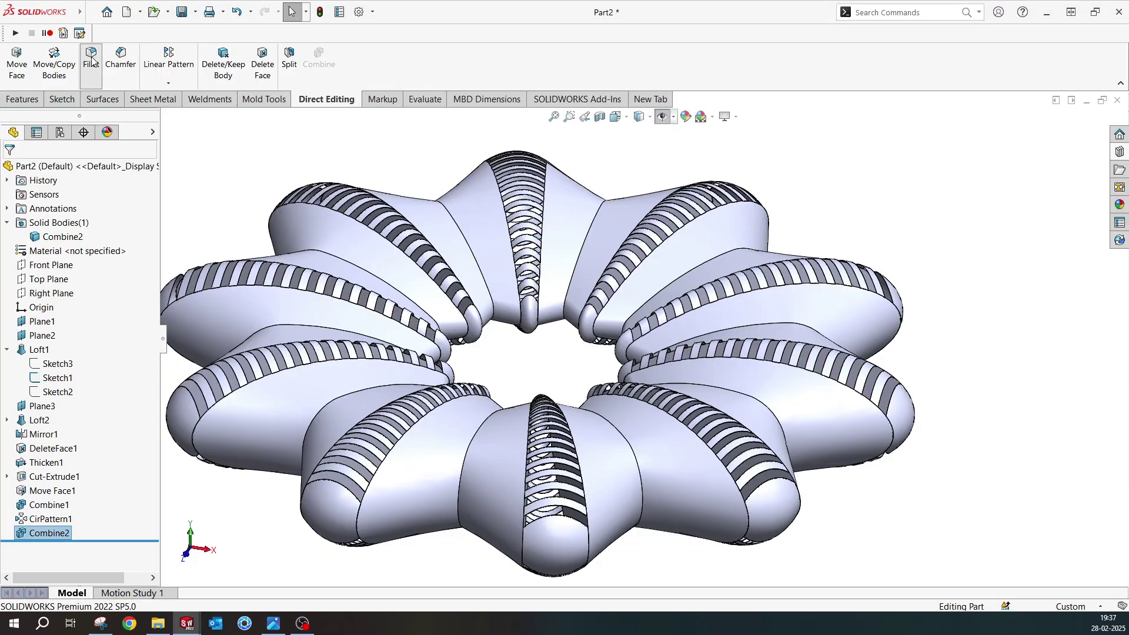
click(483, 274)
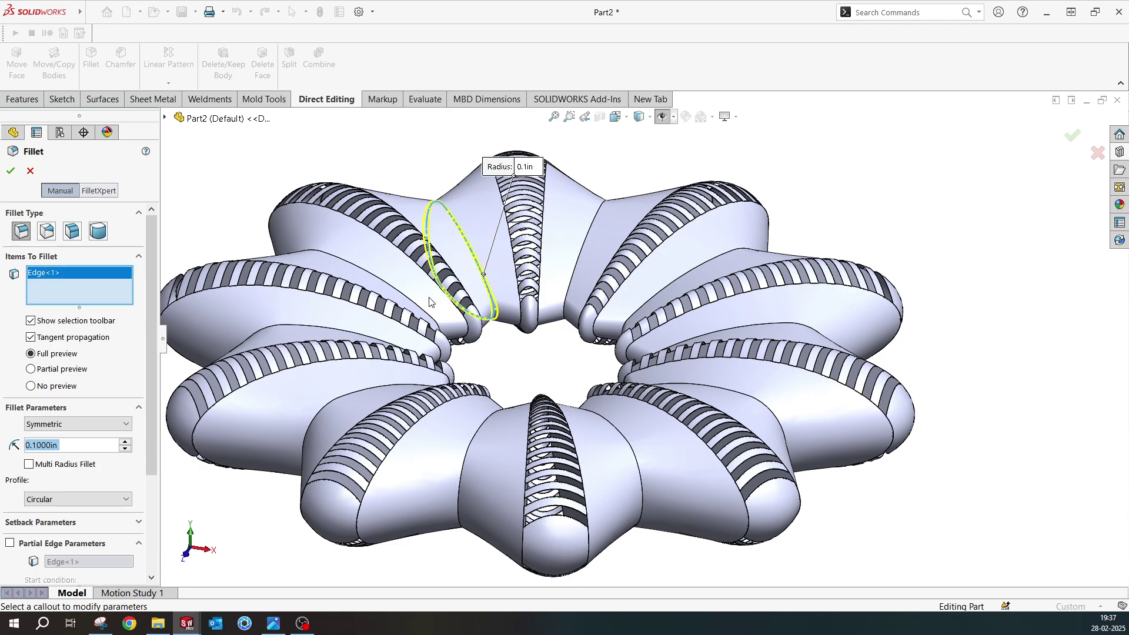
text(0.5)
key(Return)
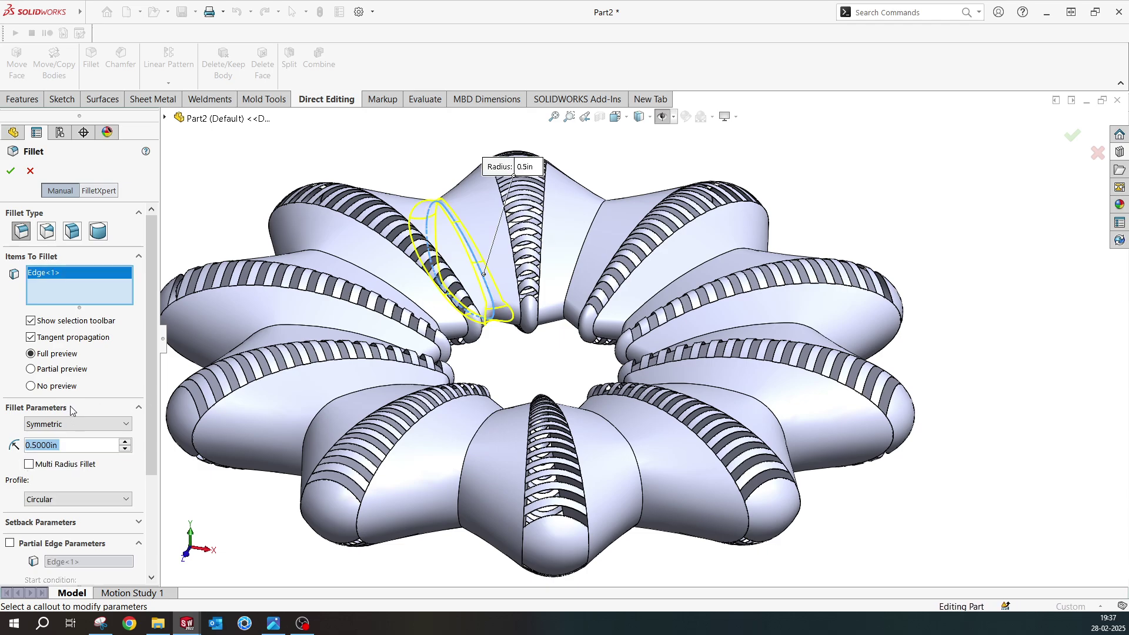
- Add the next two neighbouring valley edges to the fillet selection and apply the fillet
click(567, 301)
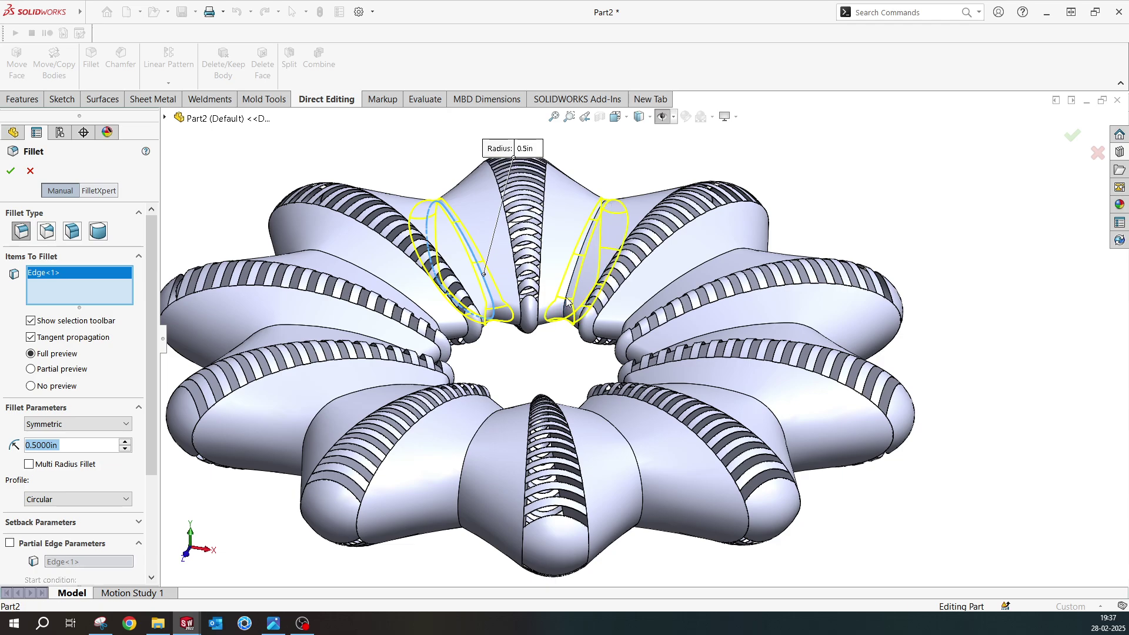
click(658, 308)
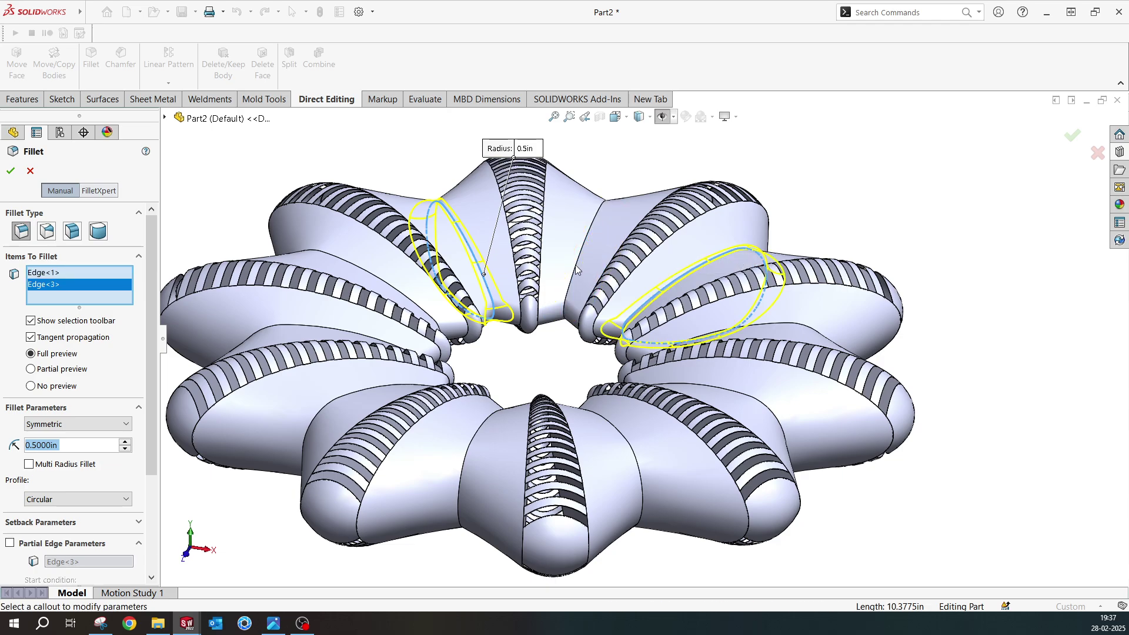
click(577, 264)
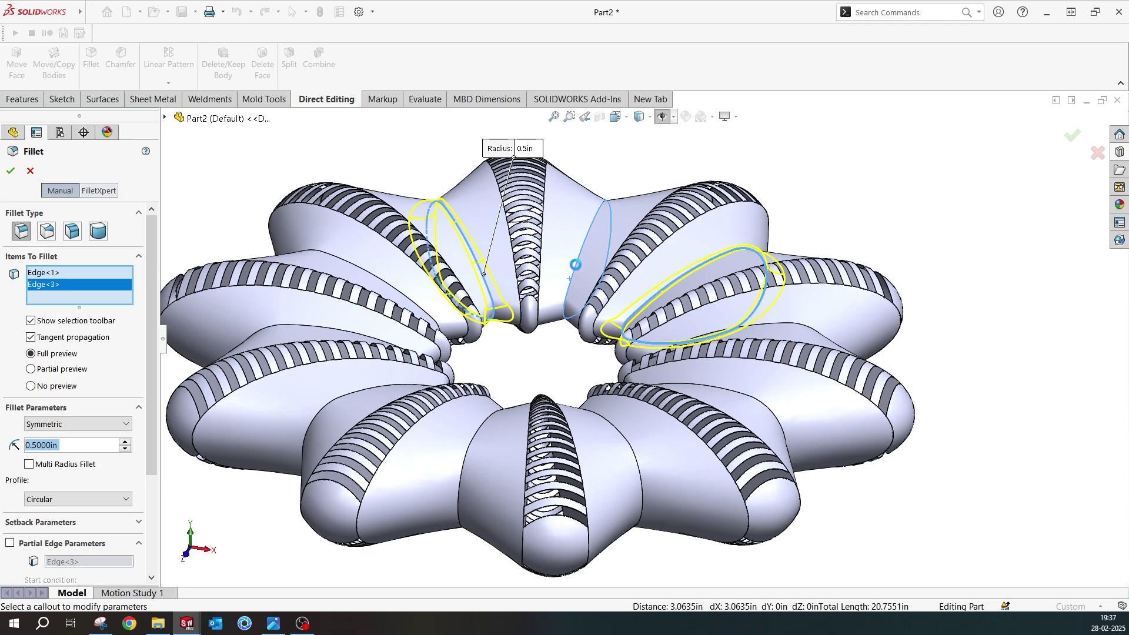
click(1072, 136)
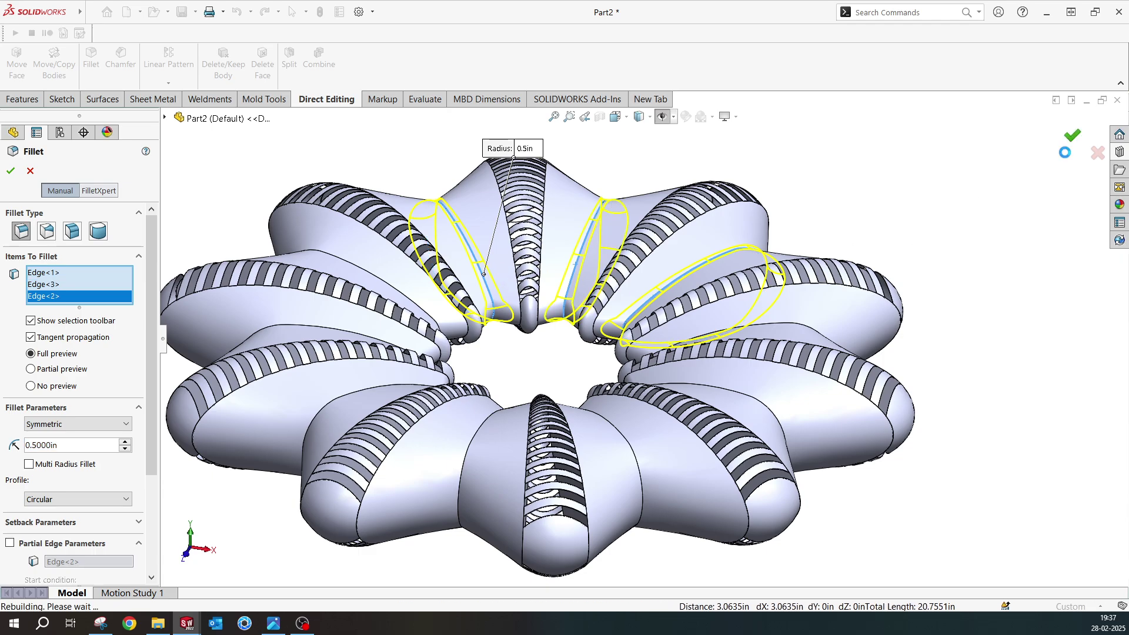
- Collapse Loft1 in the feature tree and dismiss the save reminder without saving
middle_drag(626, 235, 632, 272)
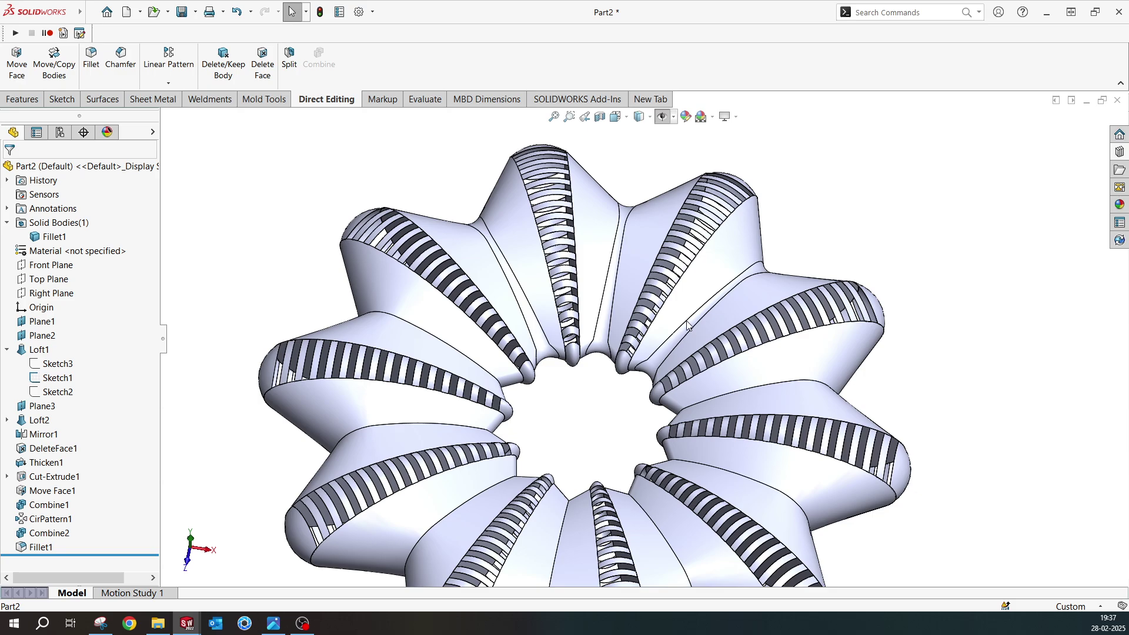
scroll(686, 356, up, 3)
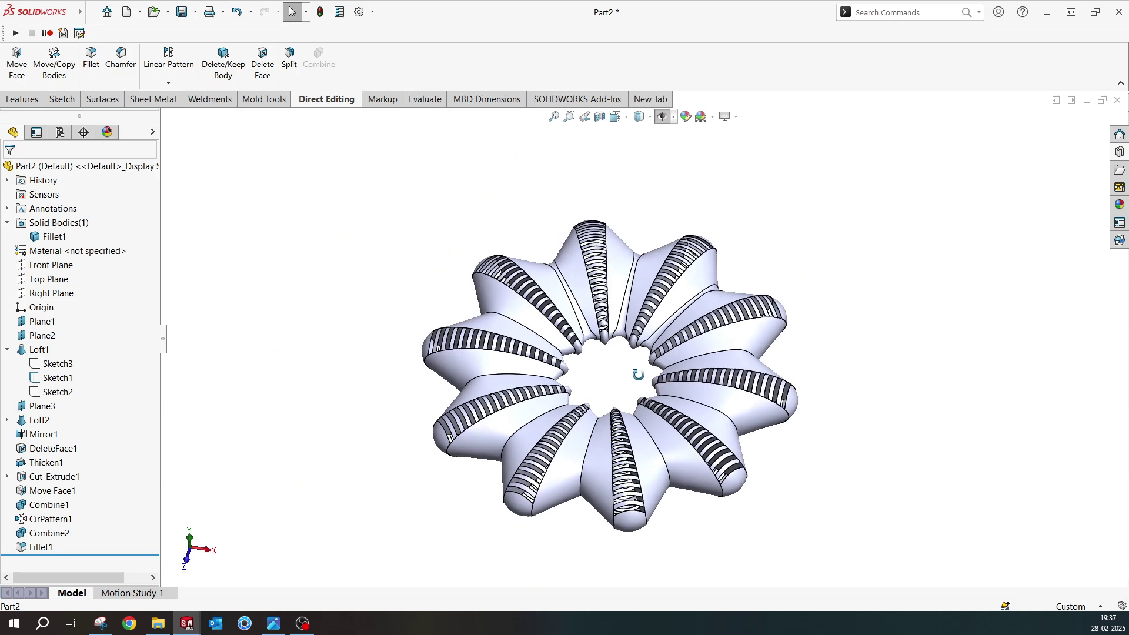
middle_drag(638, 374, 650, 341)
scroll(651, 341, down, 3)
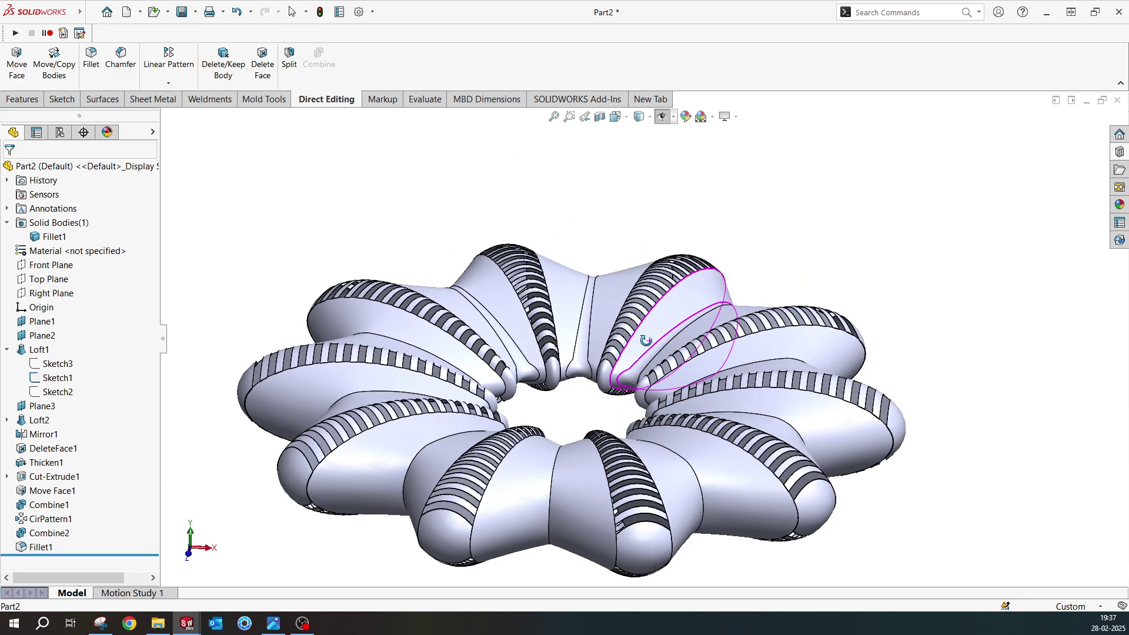
click(8, 350)
click(12, 351)
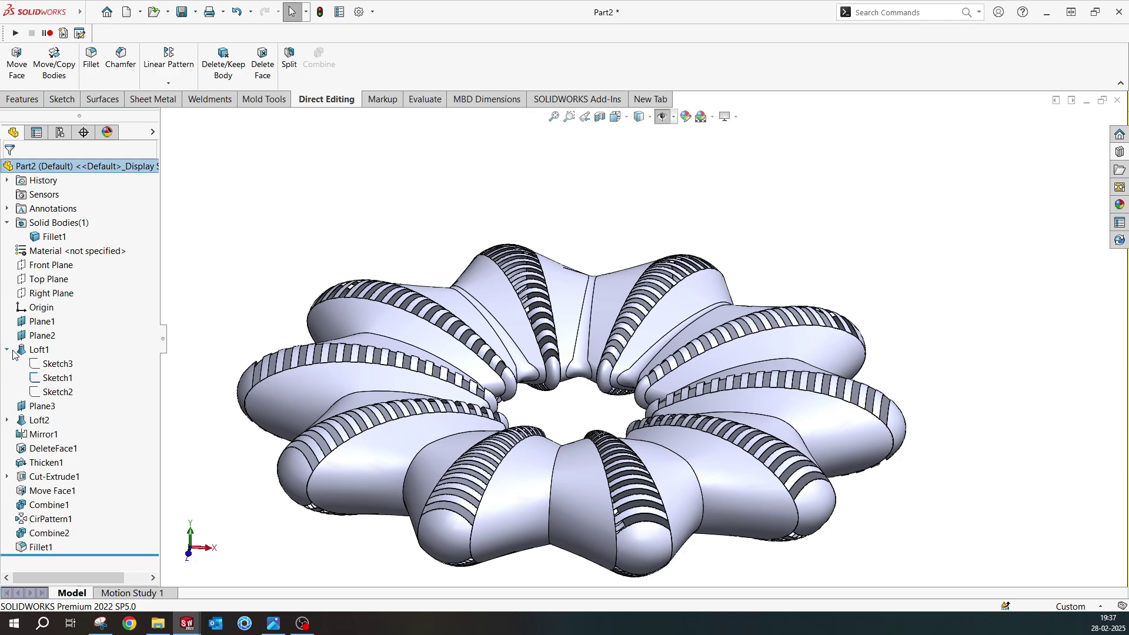
click(12, 350)
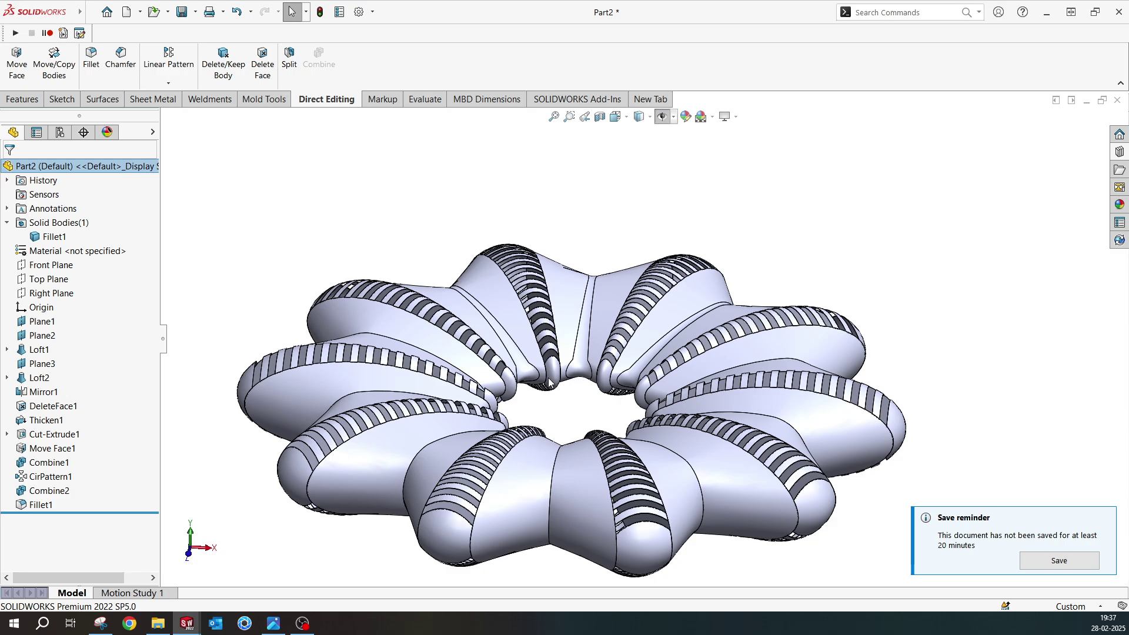
click(1105, 518)
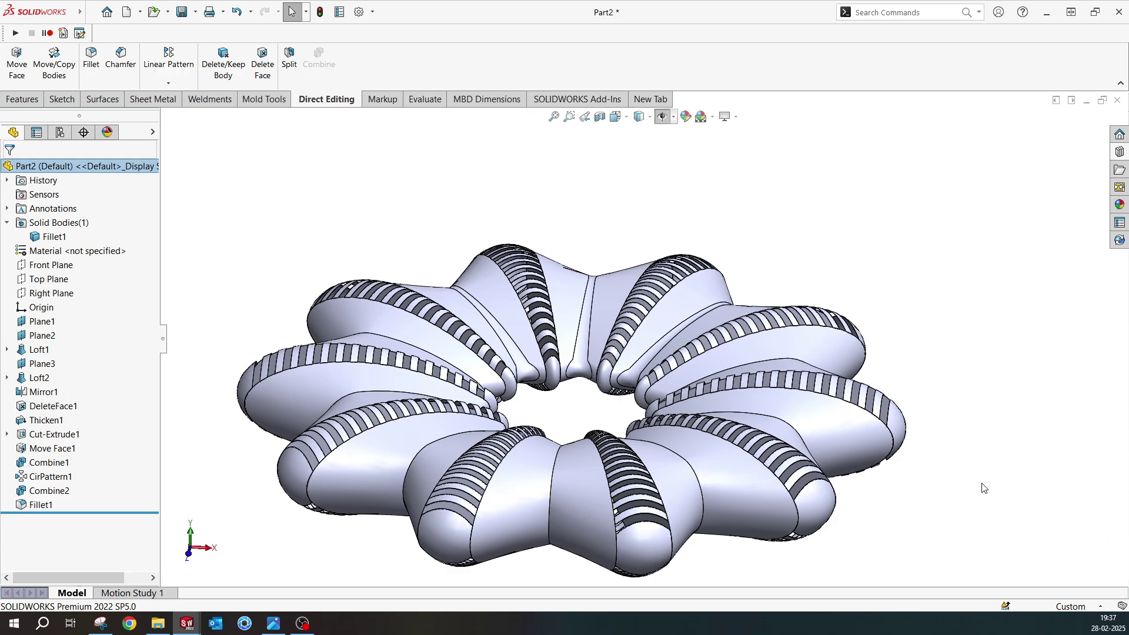